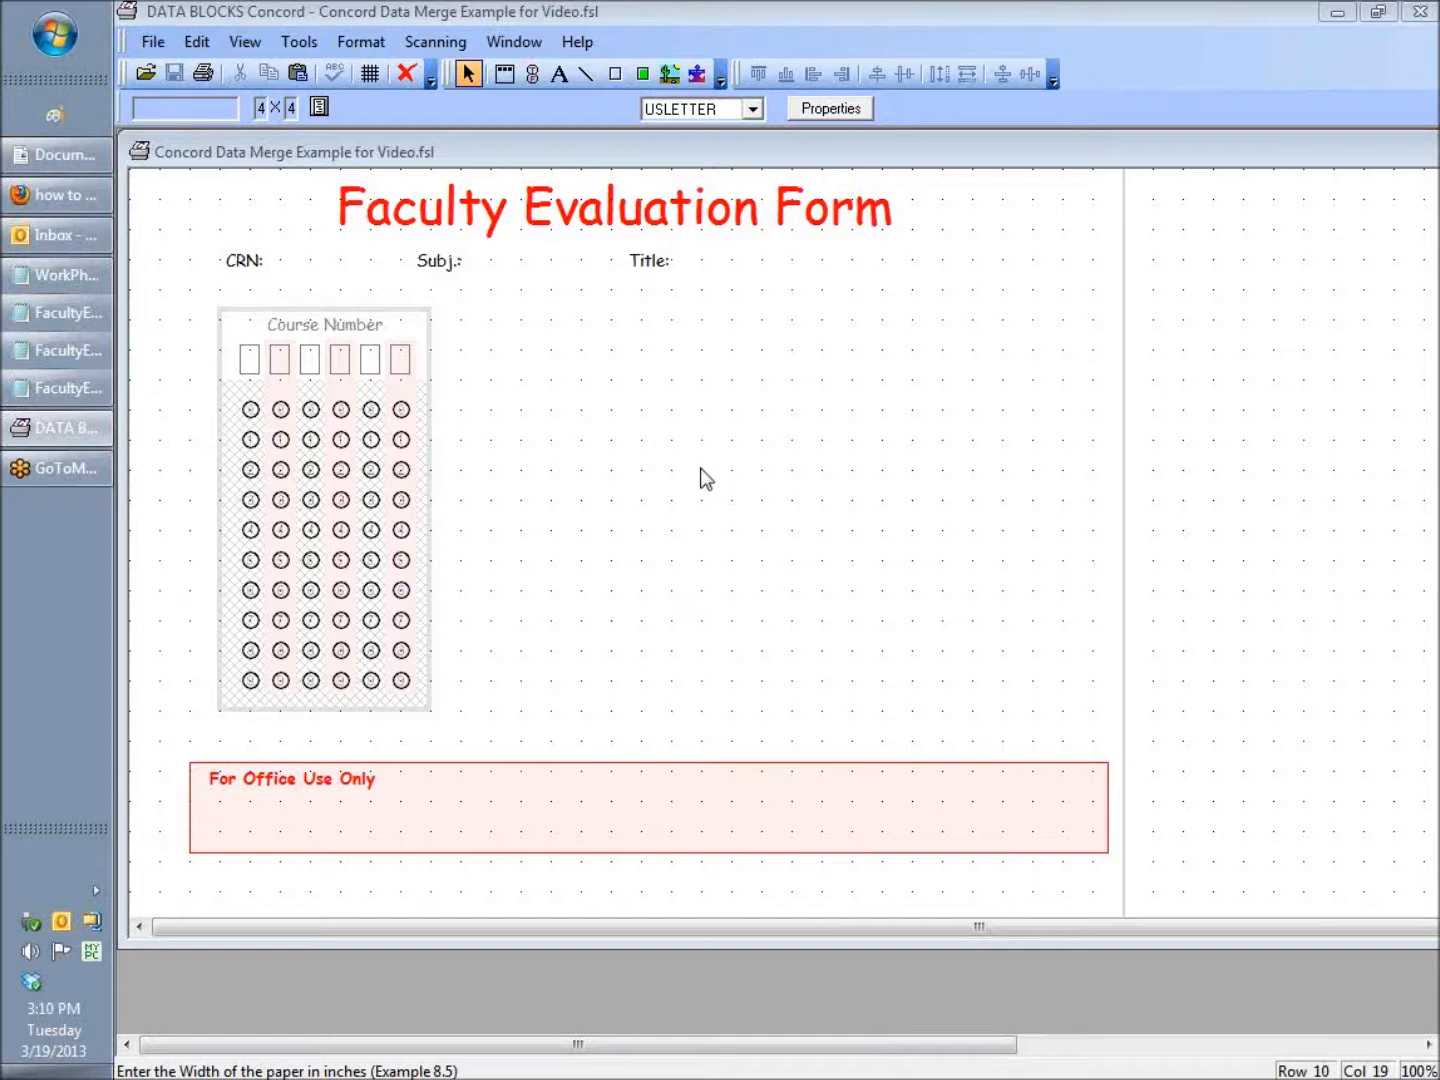
Browse the fsl folder for the comma, fixed-length and TAB delimited FacultyEval merge forms, then dismiss the file browser without opening one
click(148, 43)
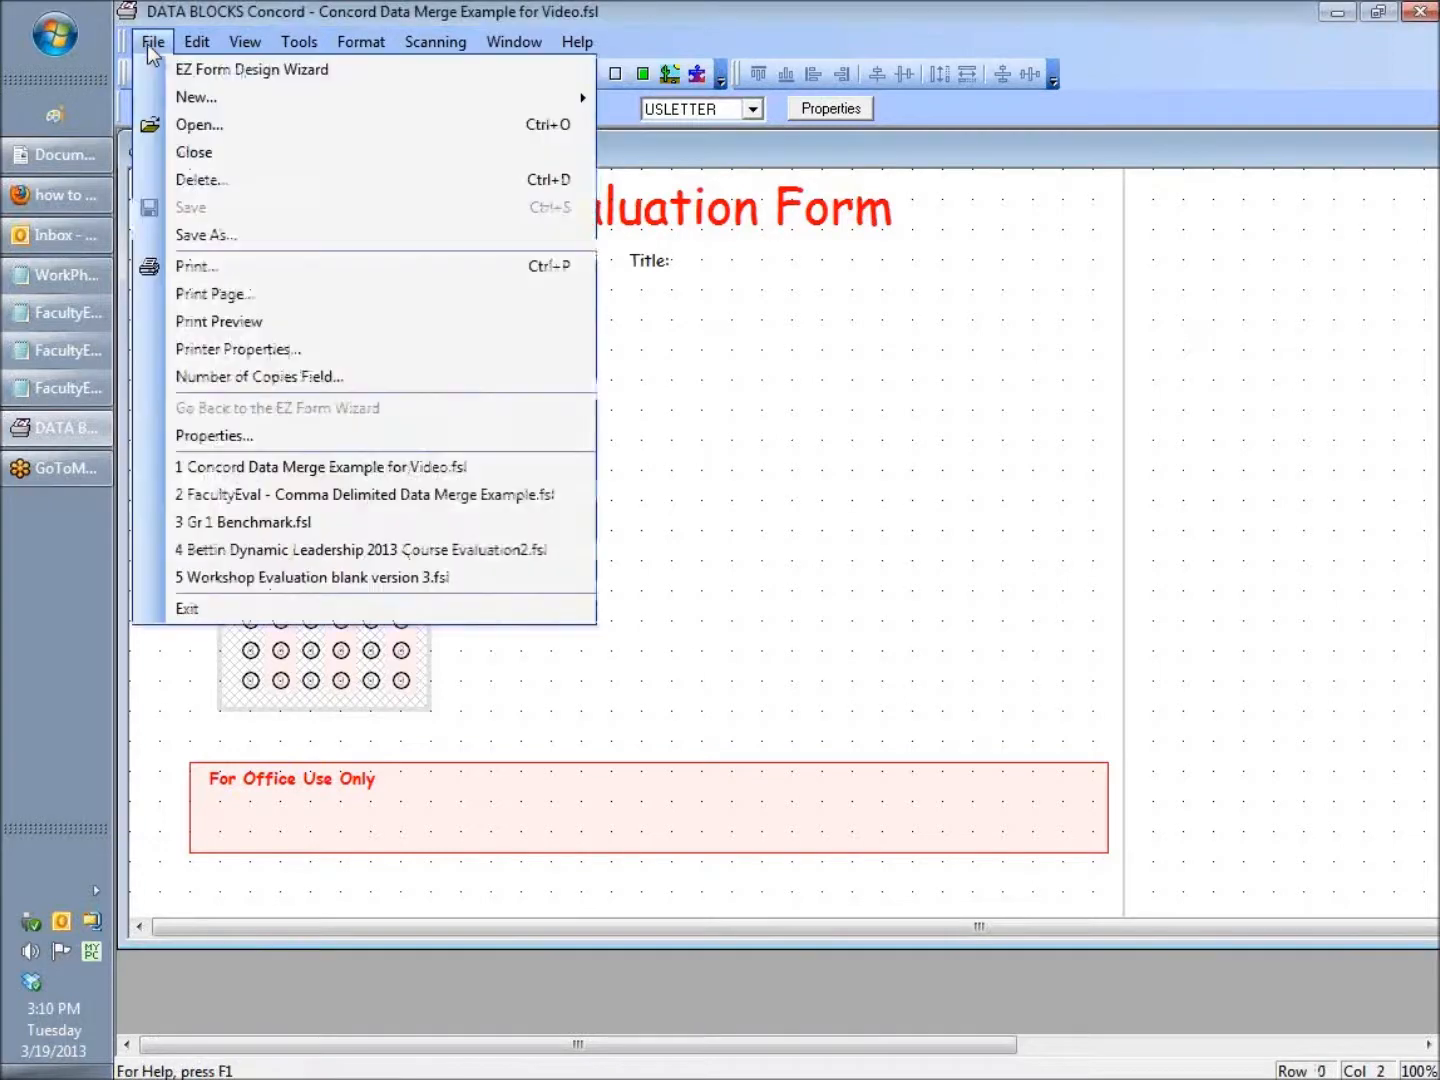
click(195, 125)
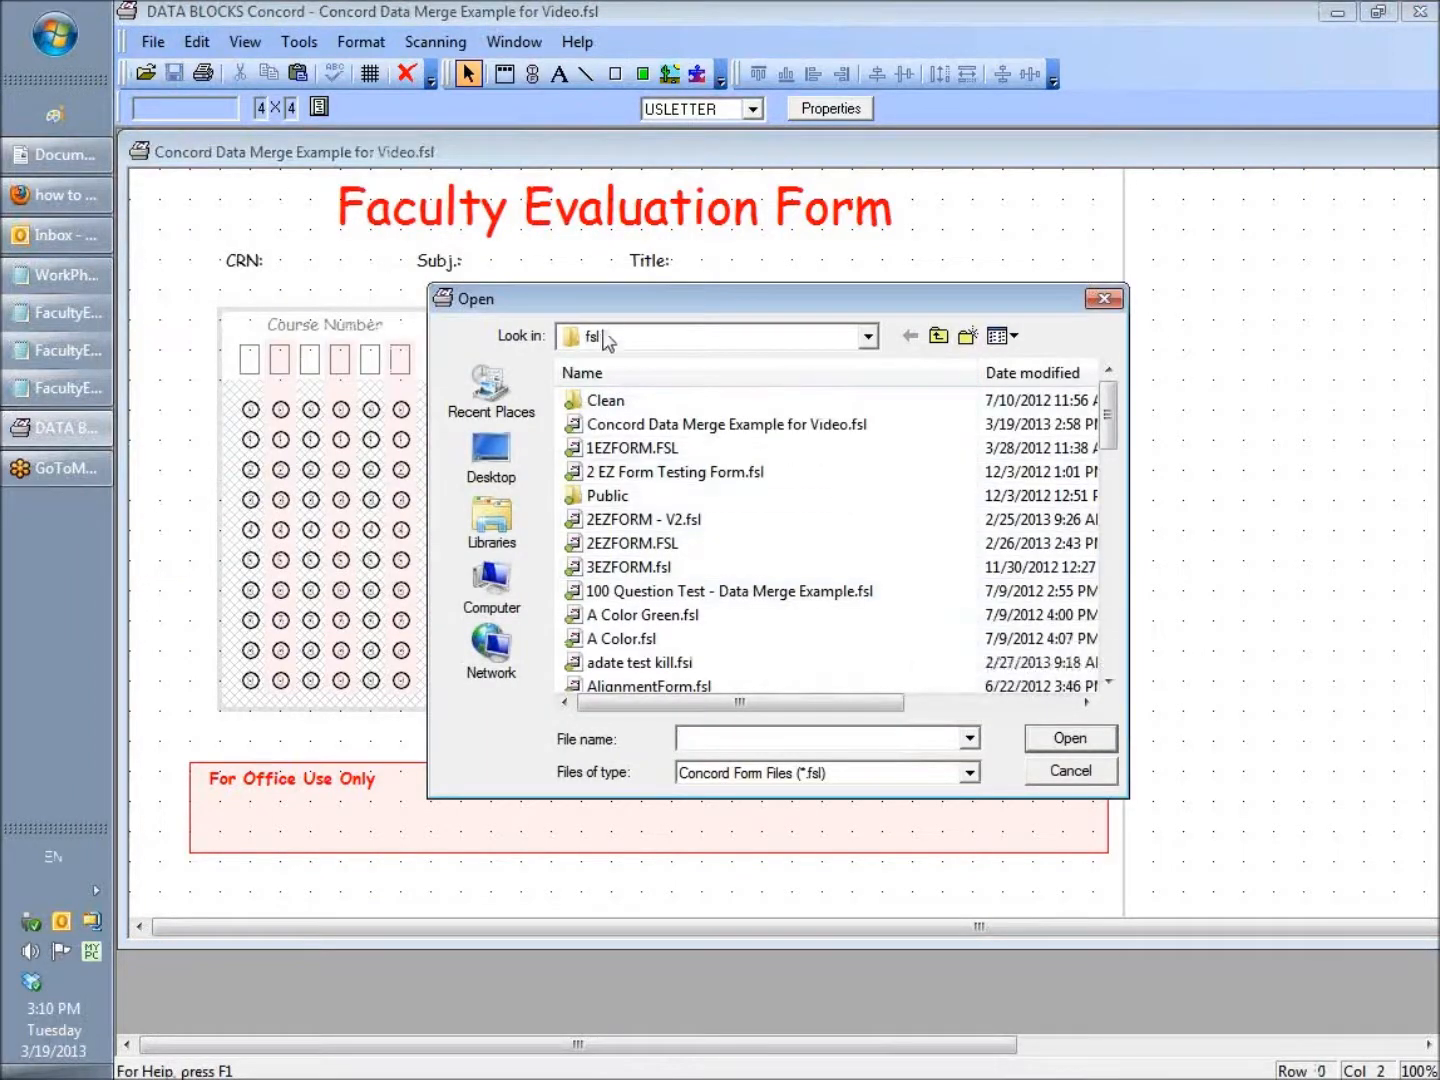
click(869, 340)
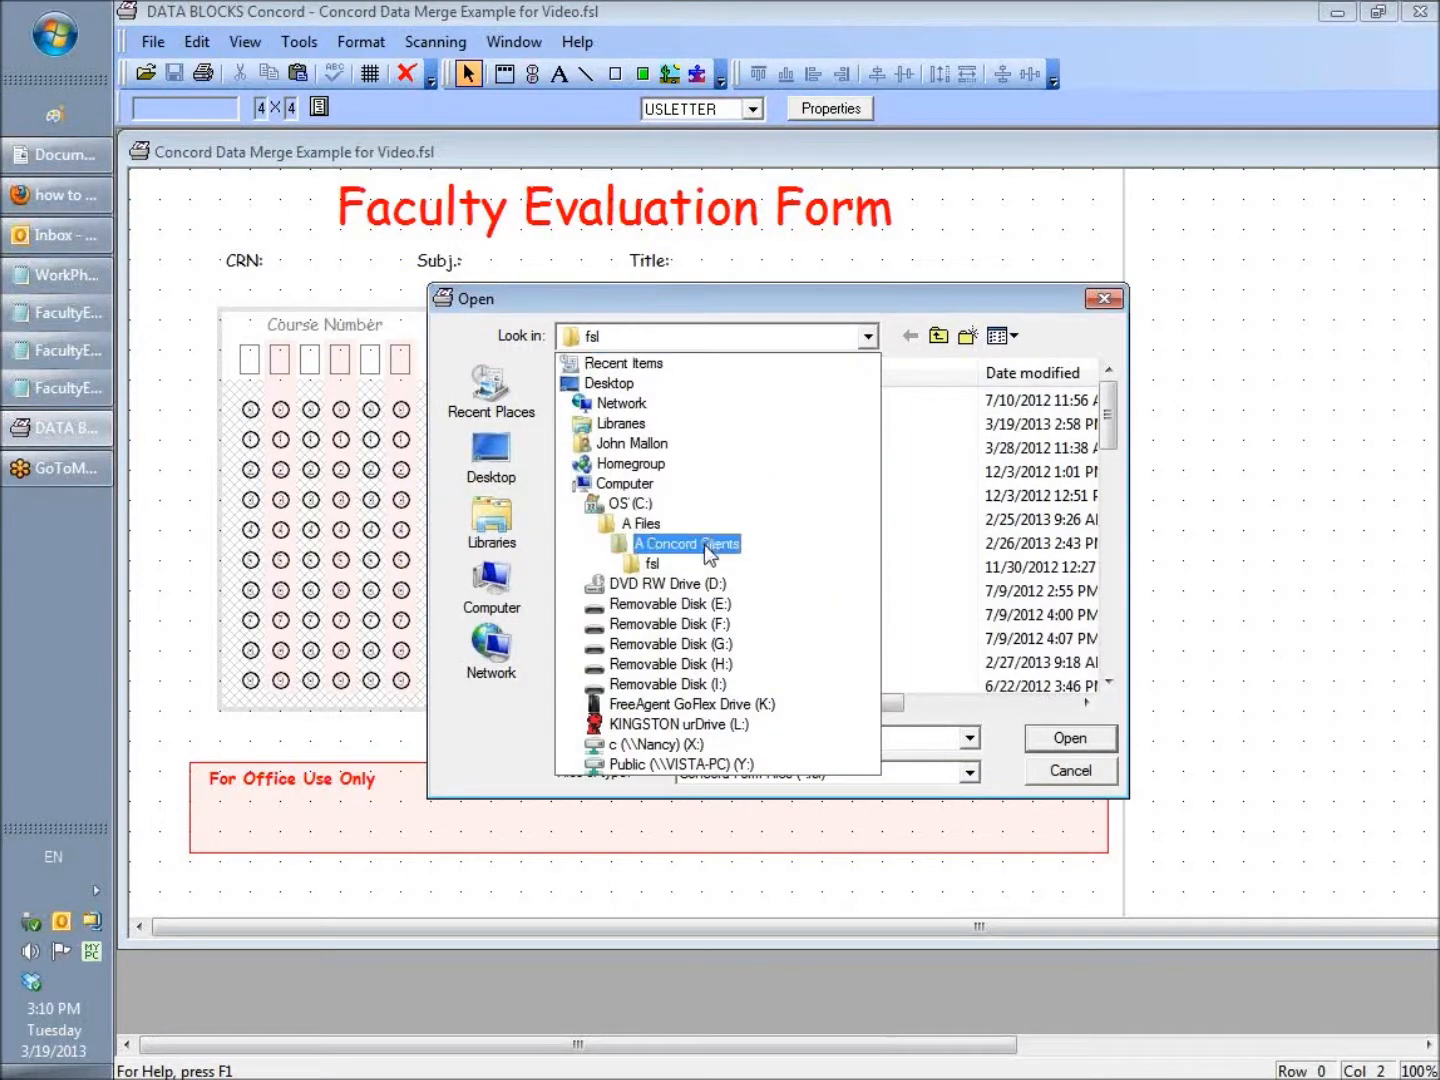
click(653, 566)
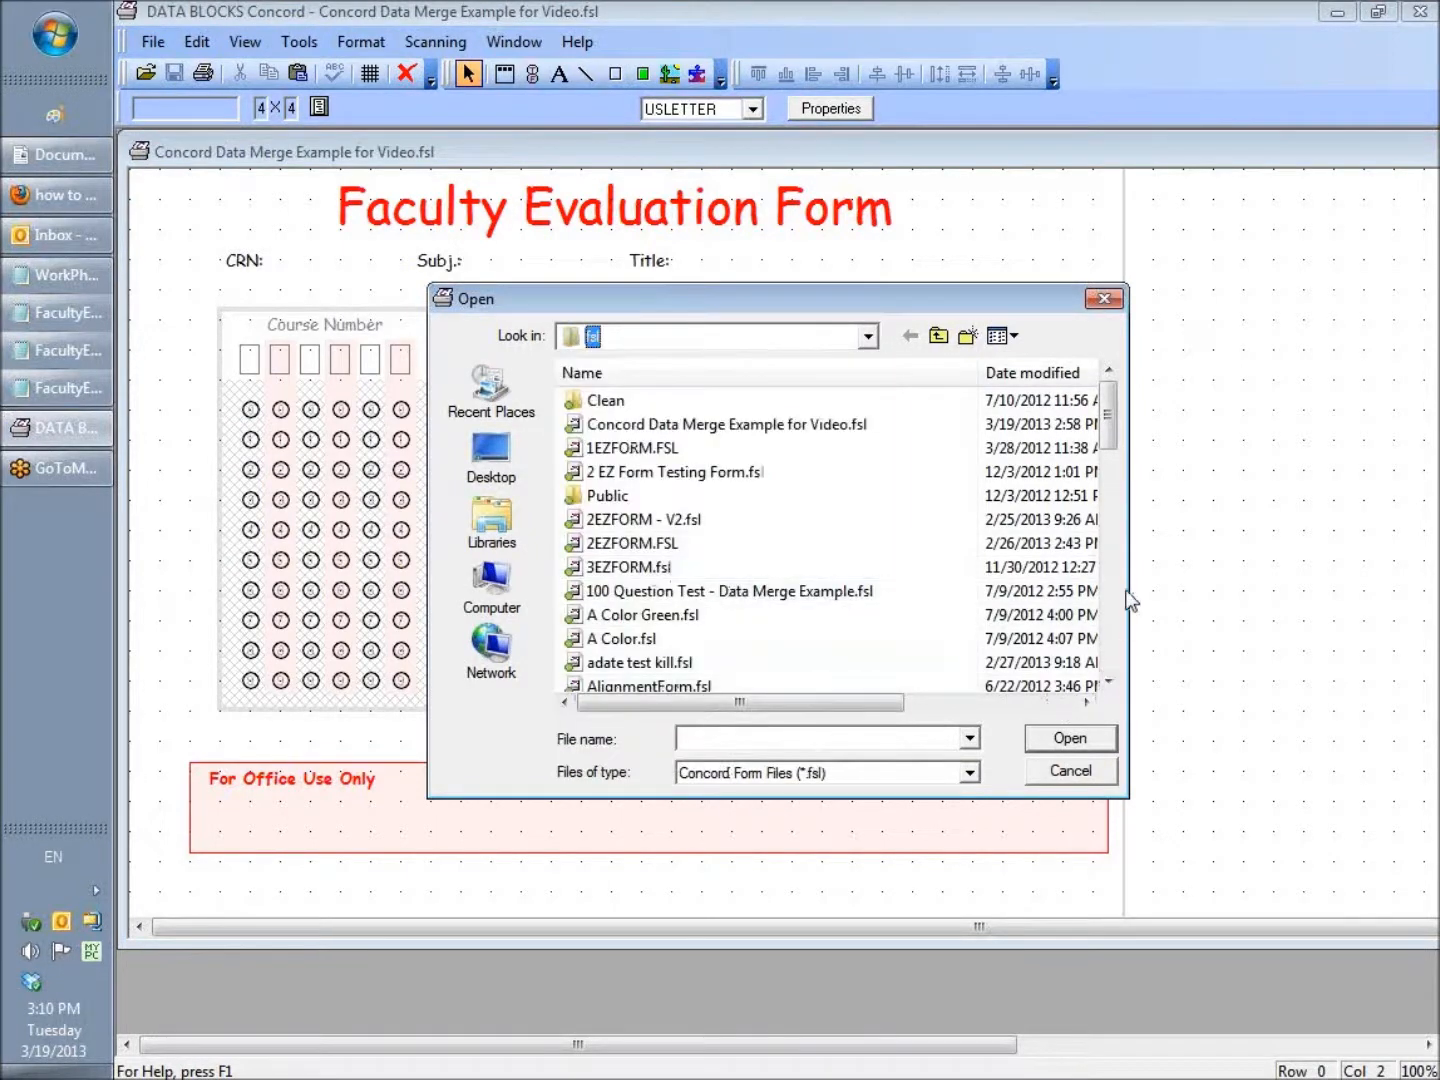
drag(1113, 432, 1111, 577)
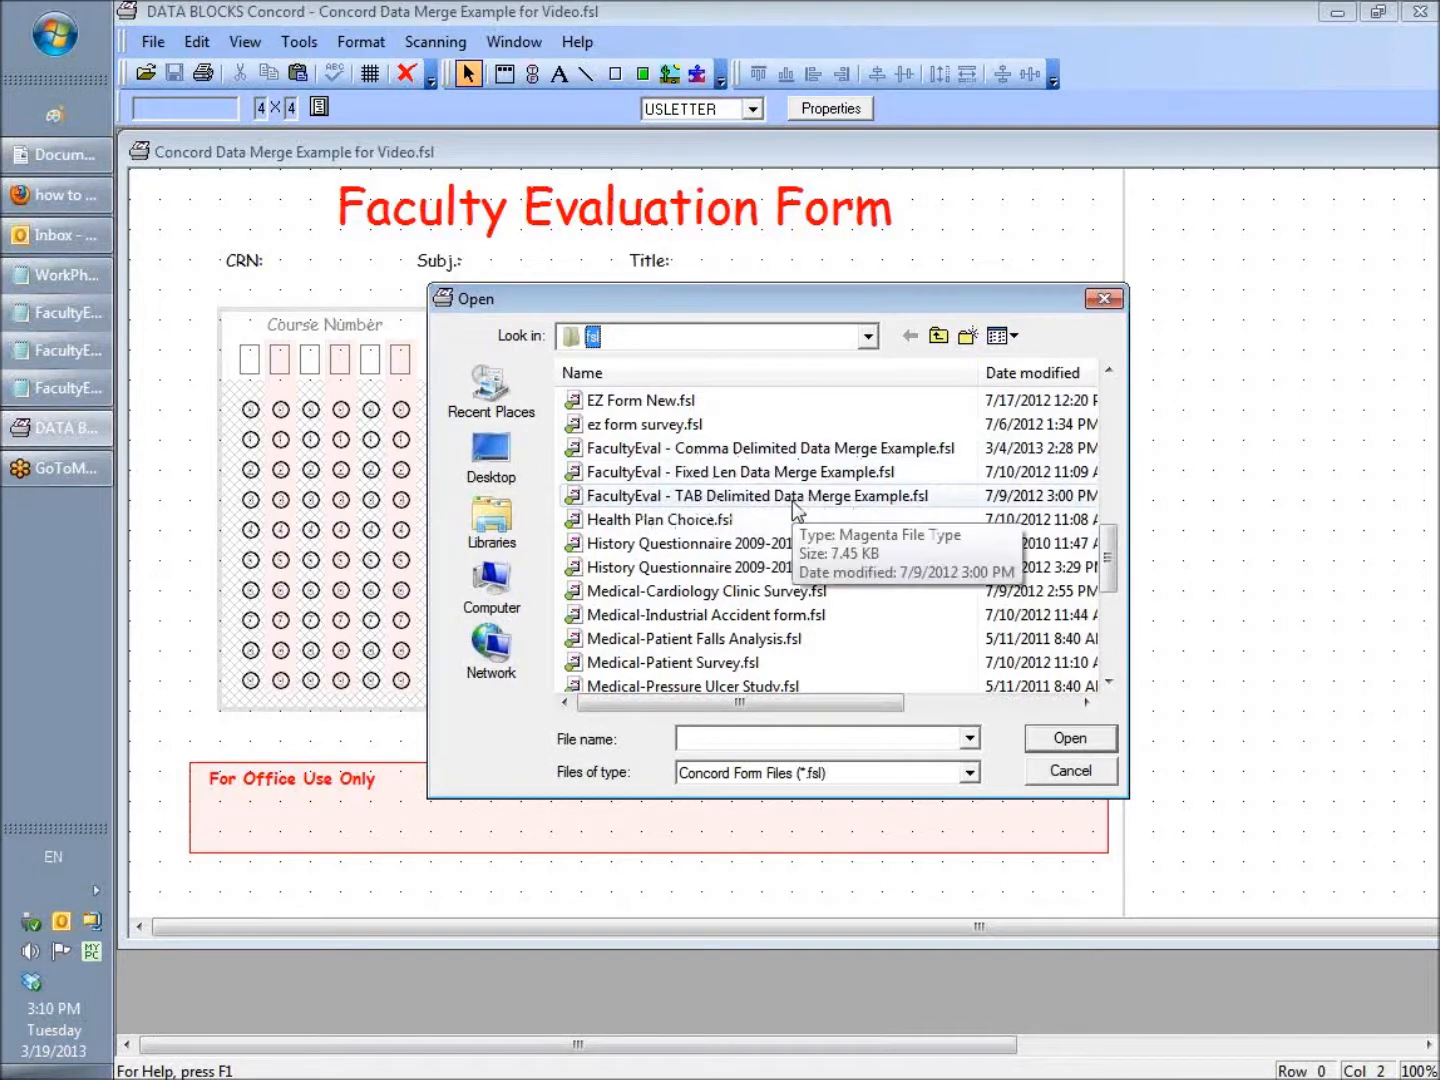
click(1085, 774)
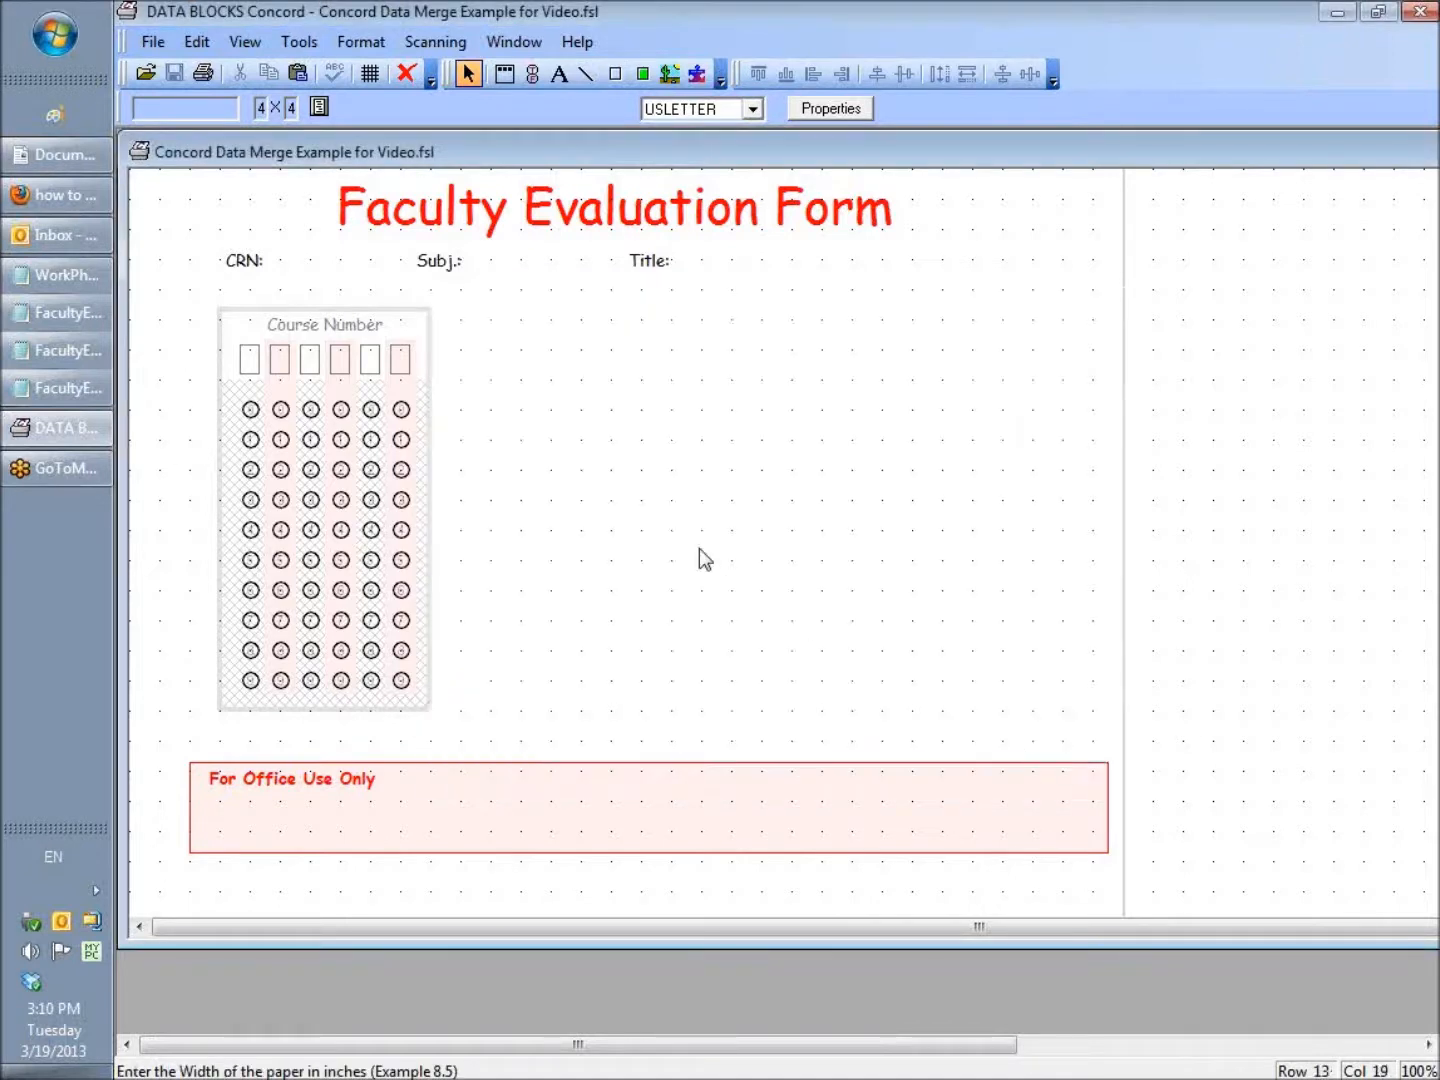
Examine how records are separated in the comma delimited, TAB delimited and fixed-length FacultyEval data files in Notepad
click(72, 312)
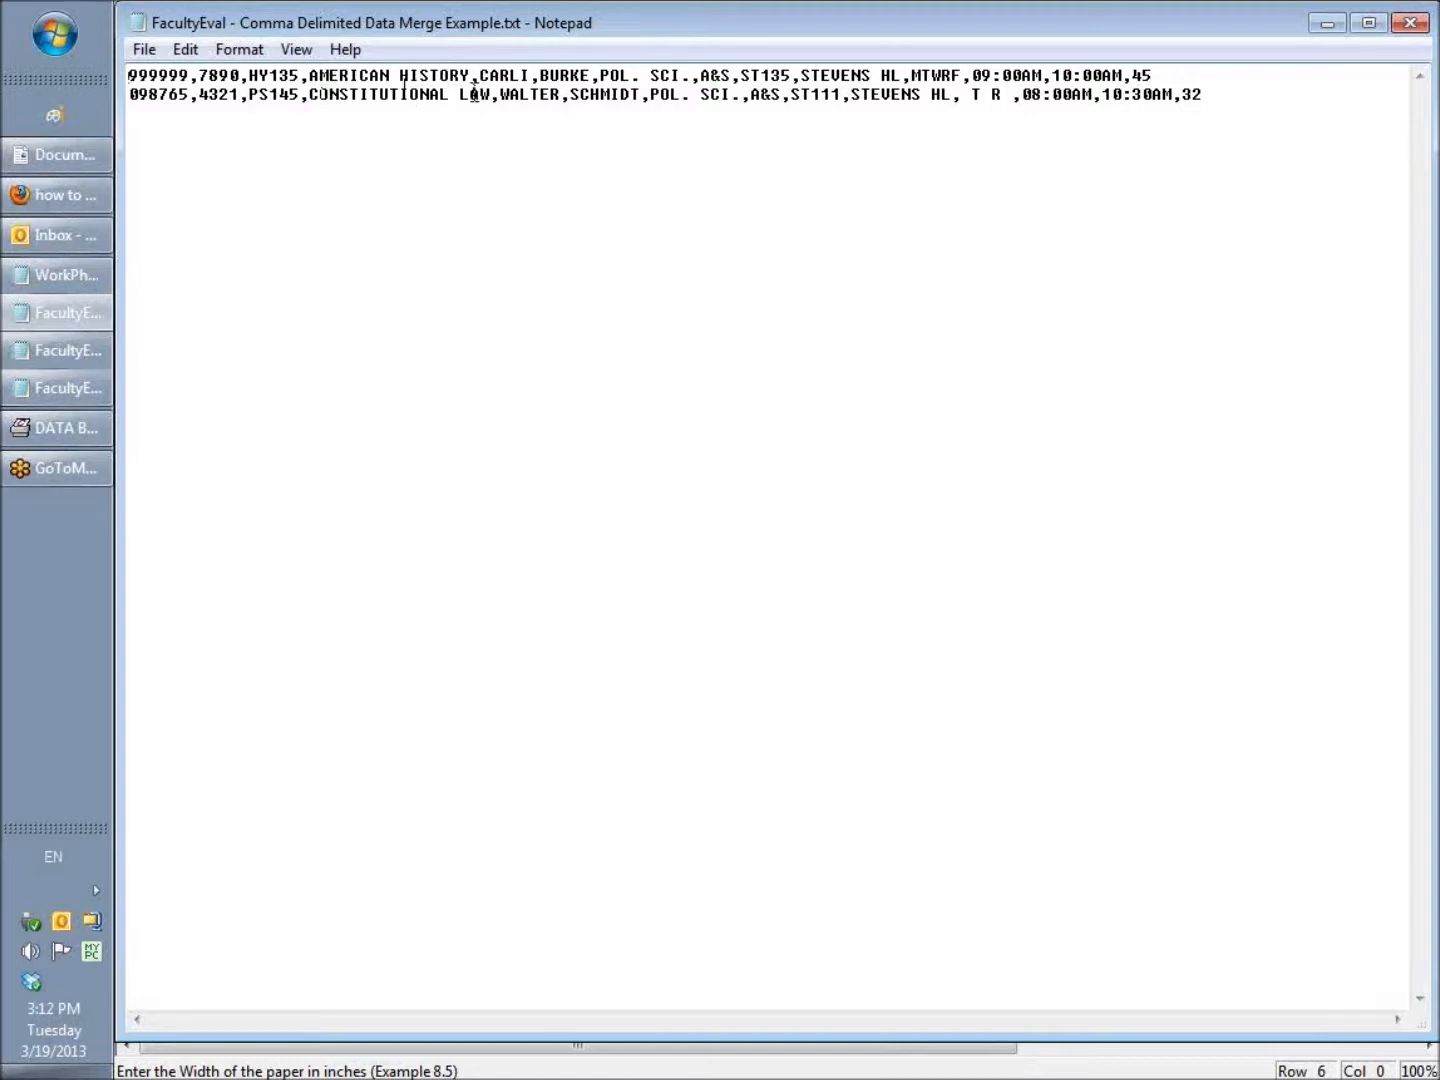
click(70, 388)
click(68, 384)
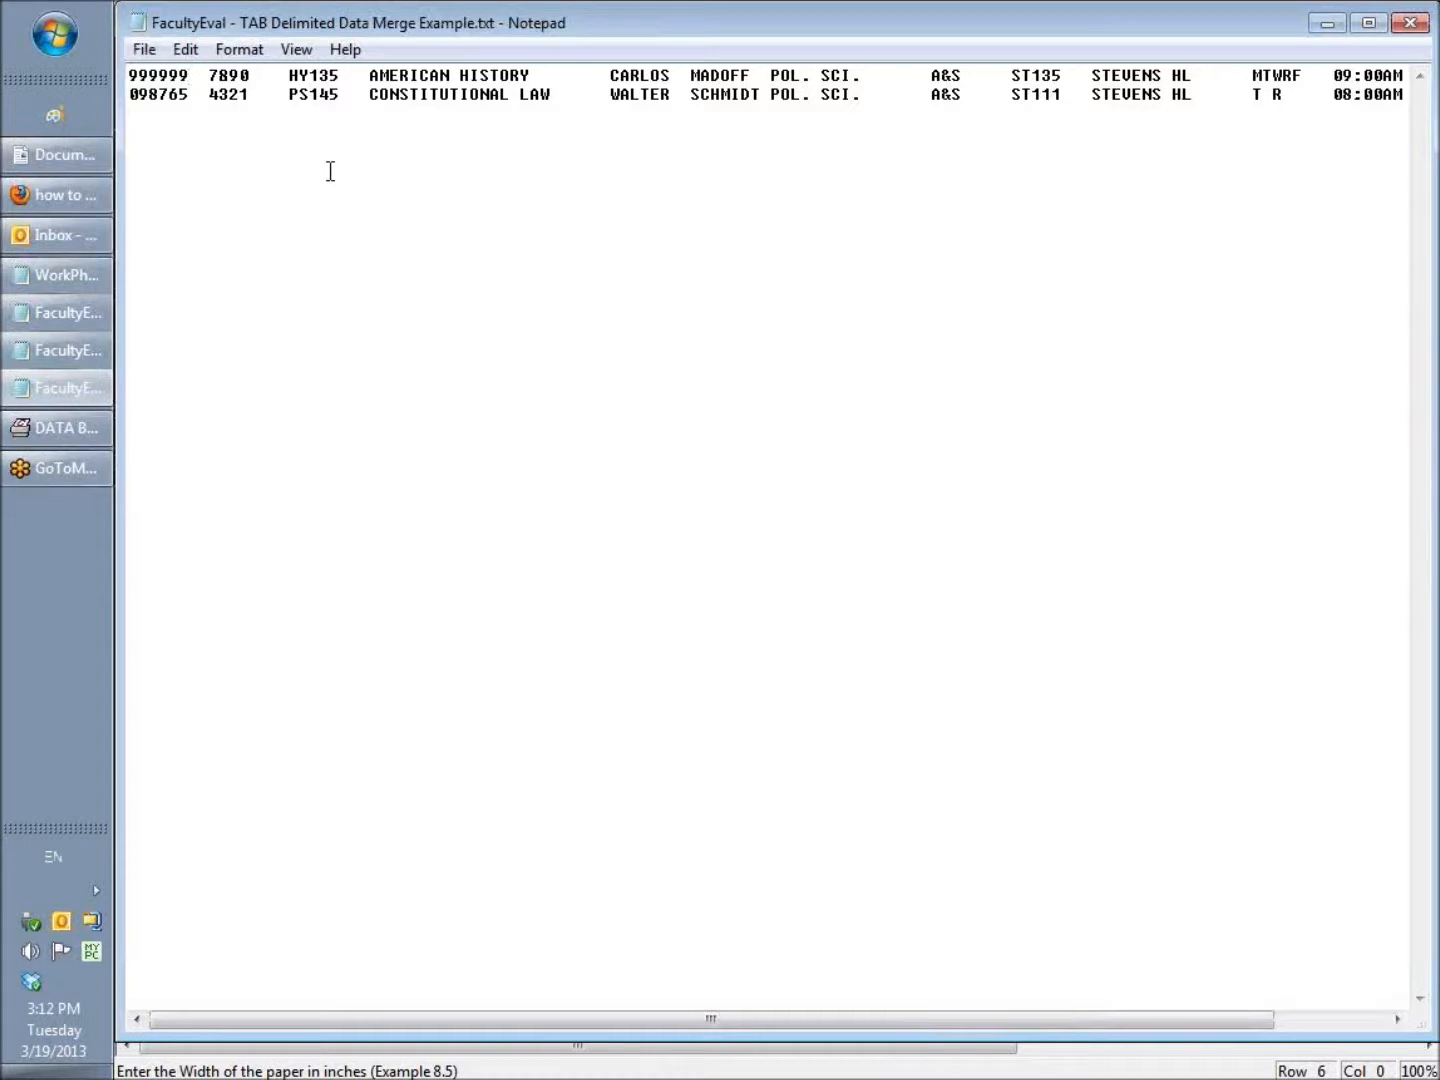
key(Right)
key(Right)
key(Right)
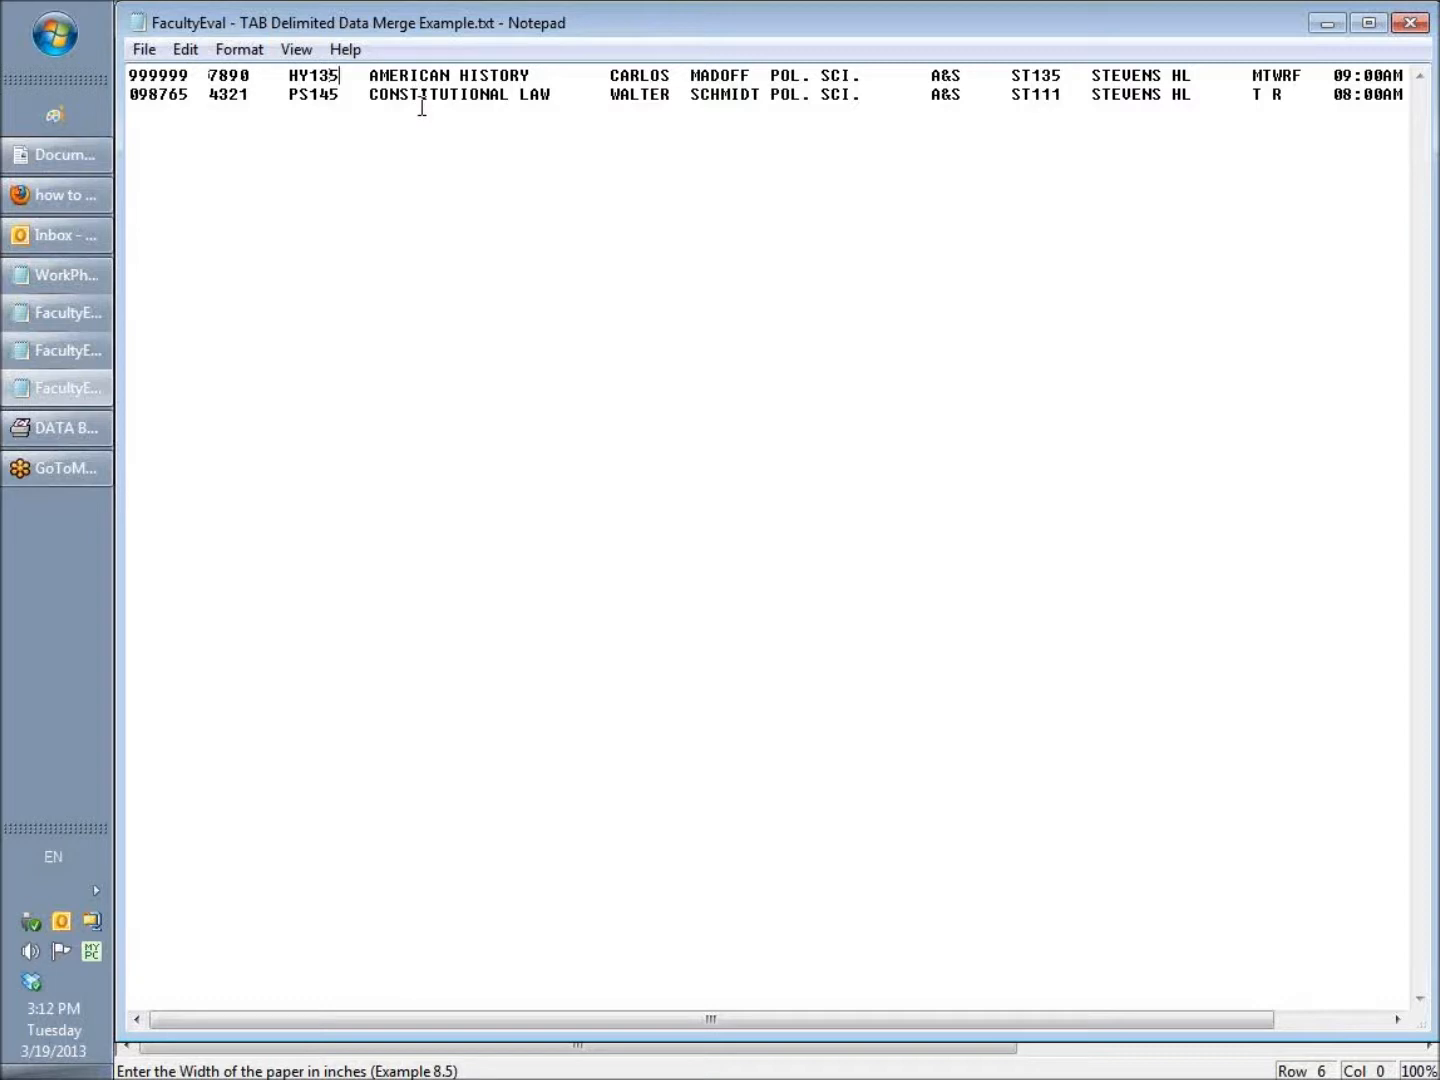
click(167, 94)
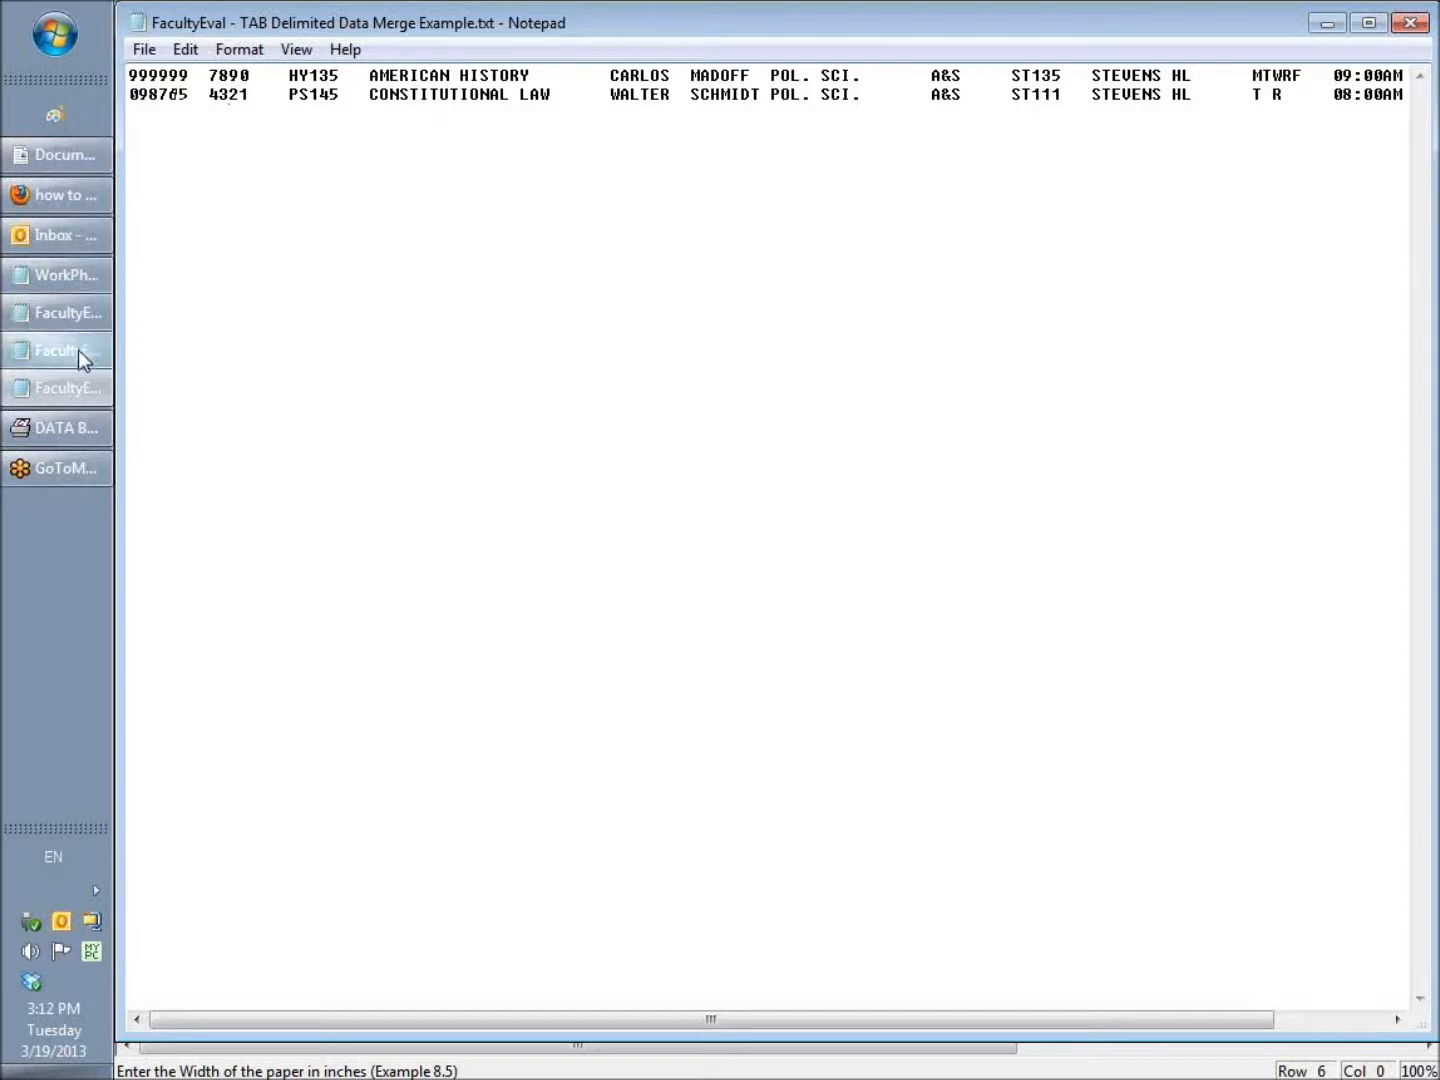
click(72, 391)
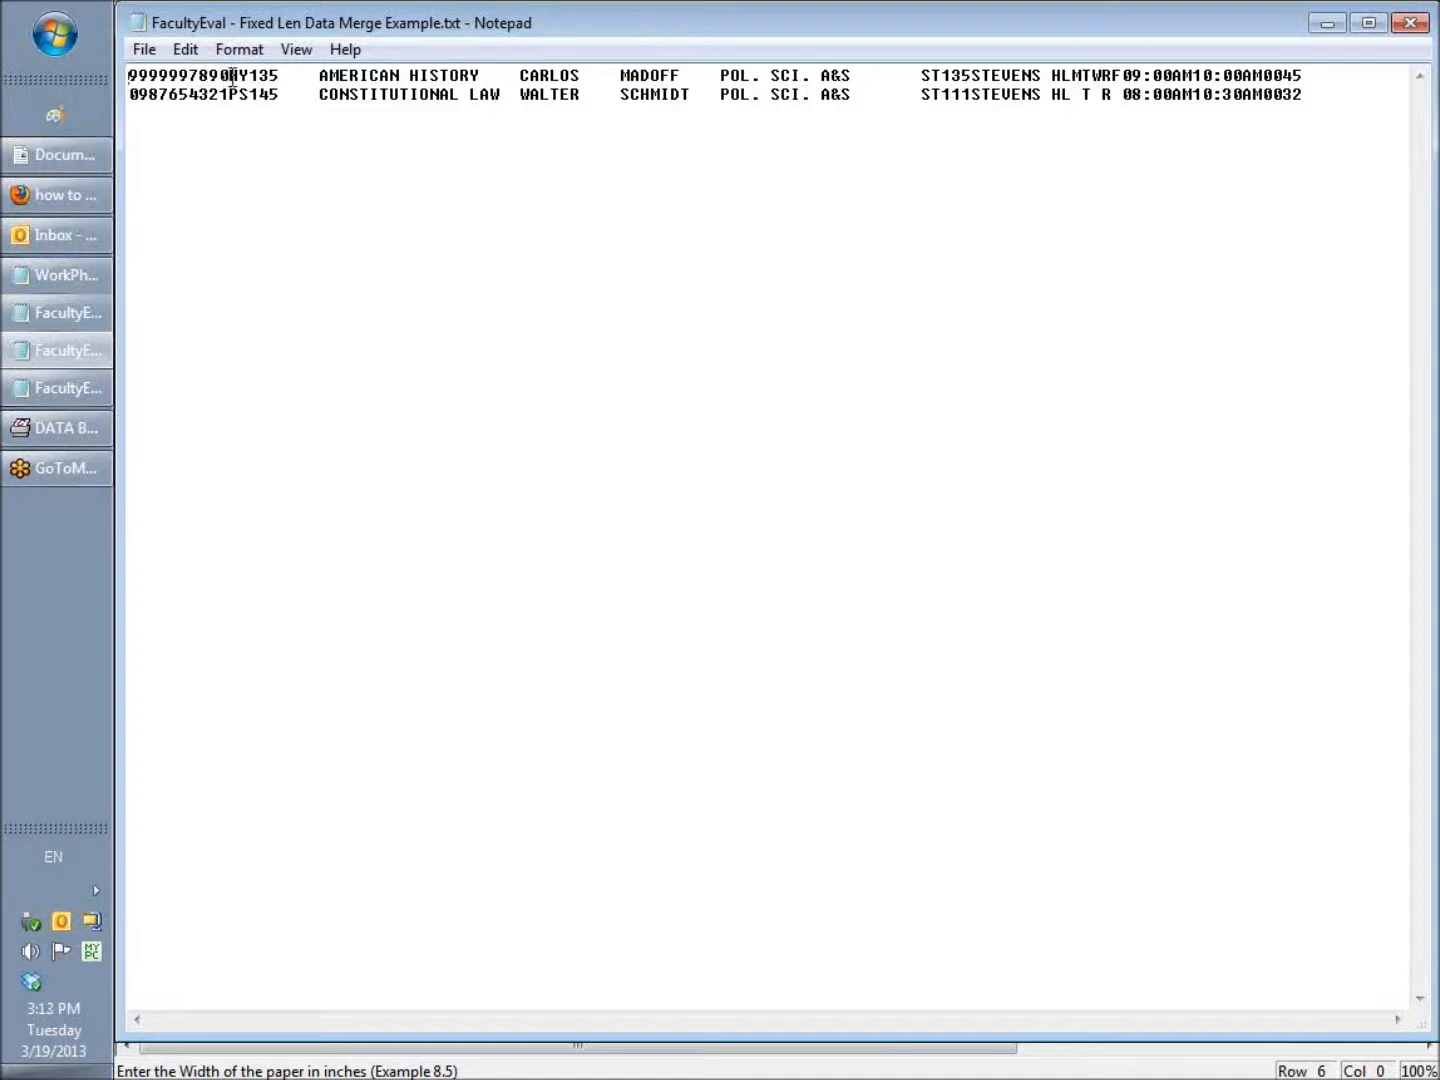
click(270, 76)
click(55, 321)
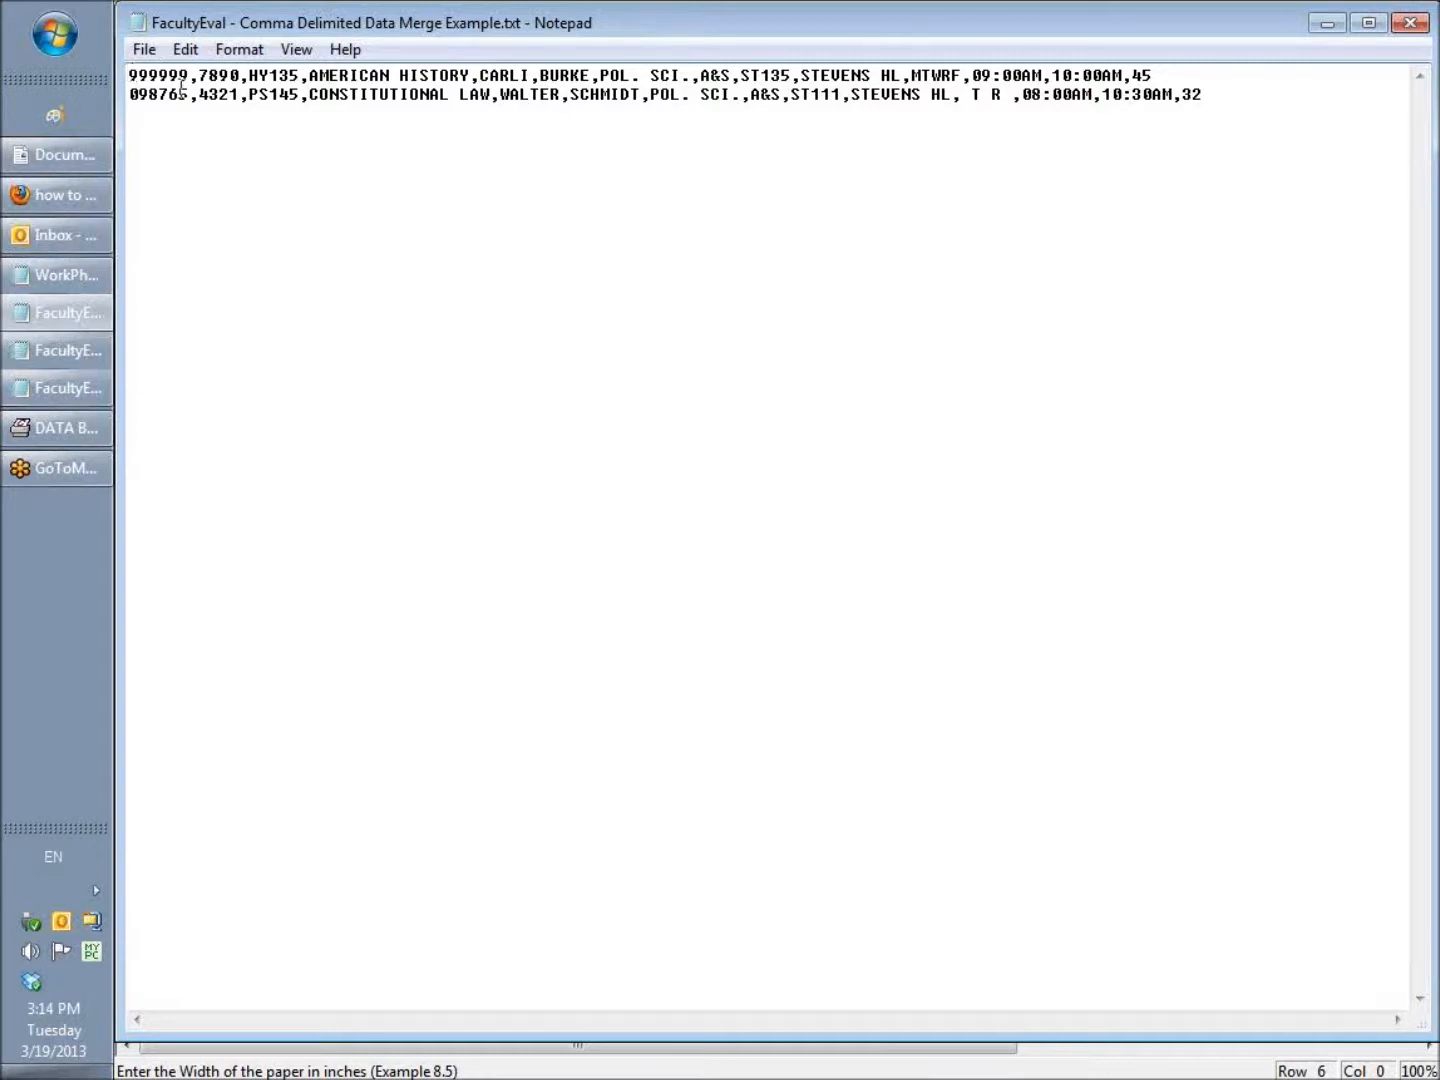
Switch back to DATA BLOCKS Concord and set up the Text tool with 12-point Arial
click(67, 428)
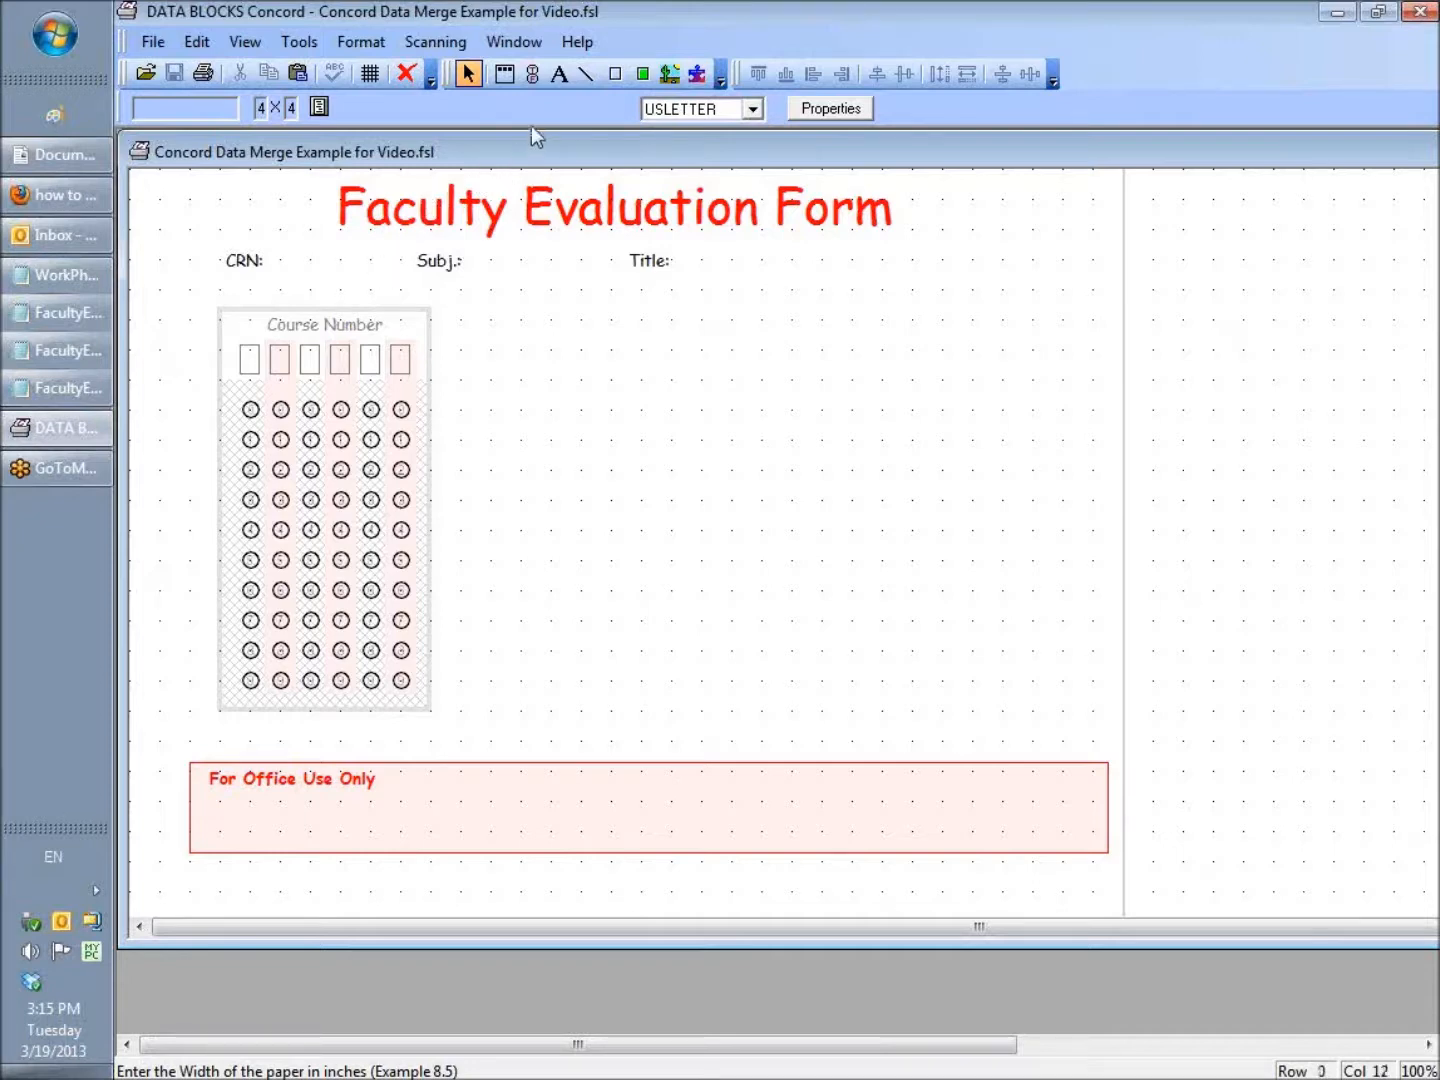
click(560, 75)
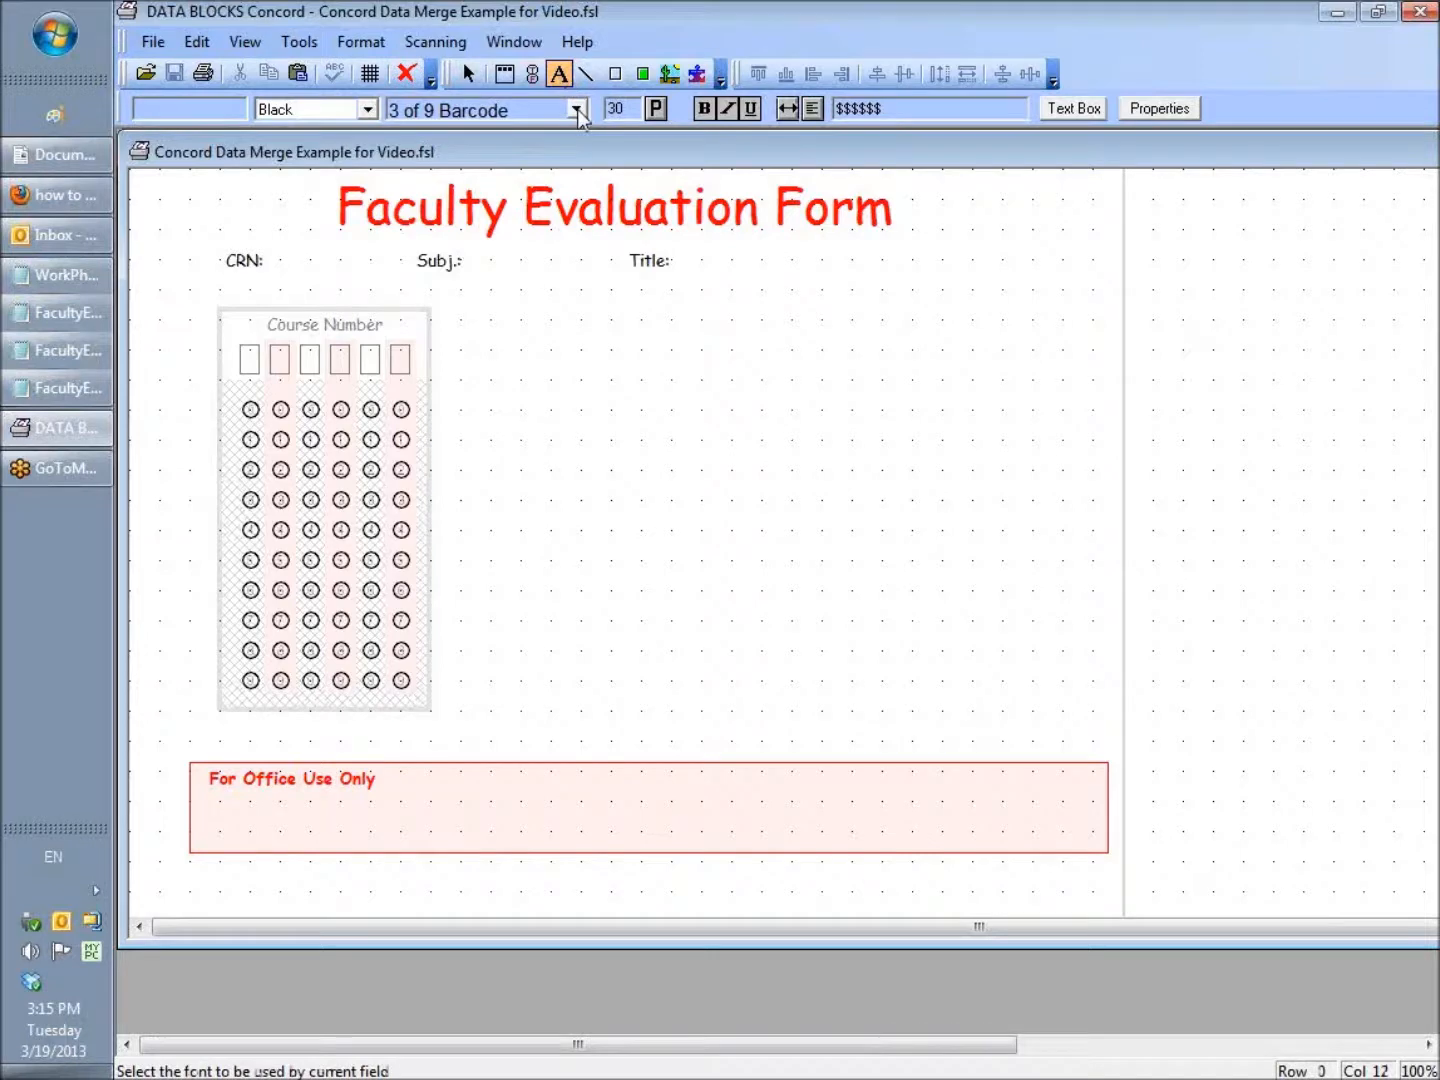
click(578, 110)
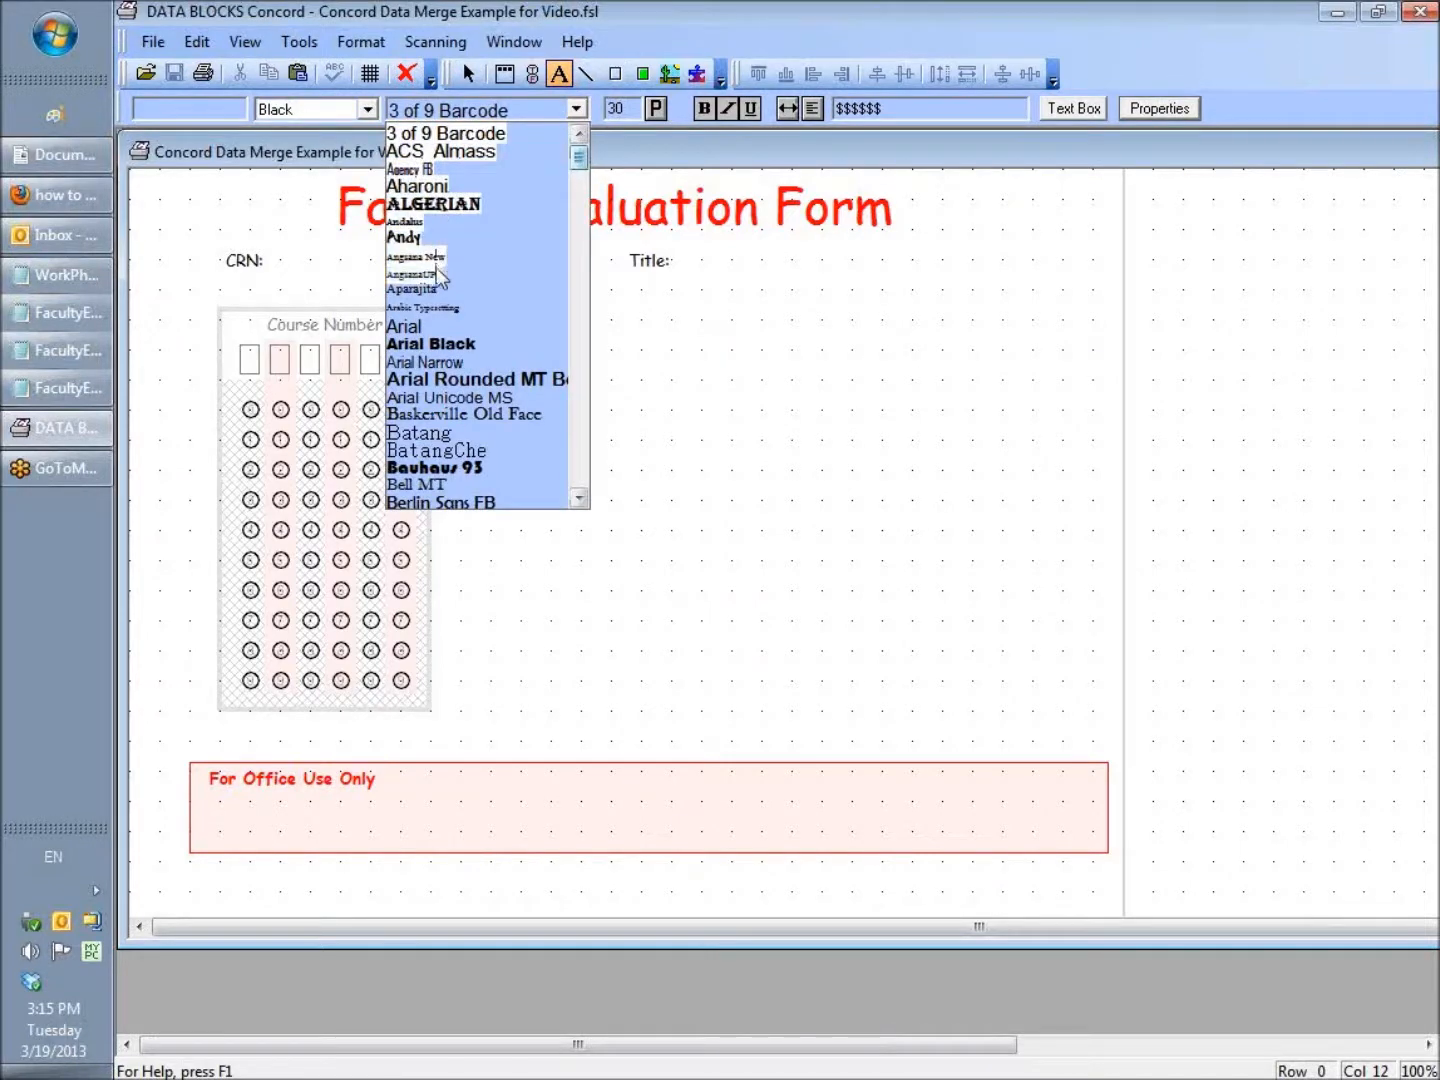
click(419, 326)
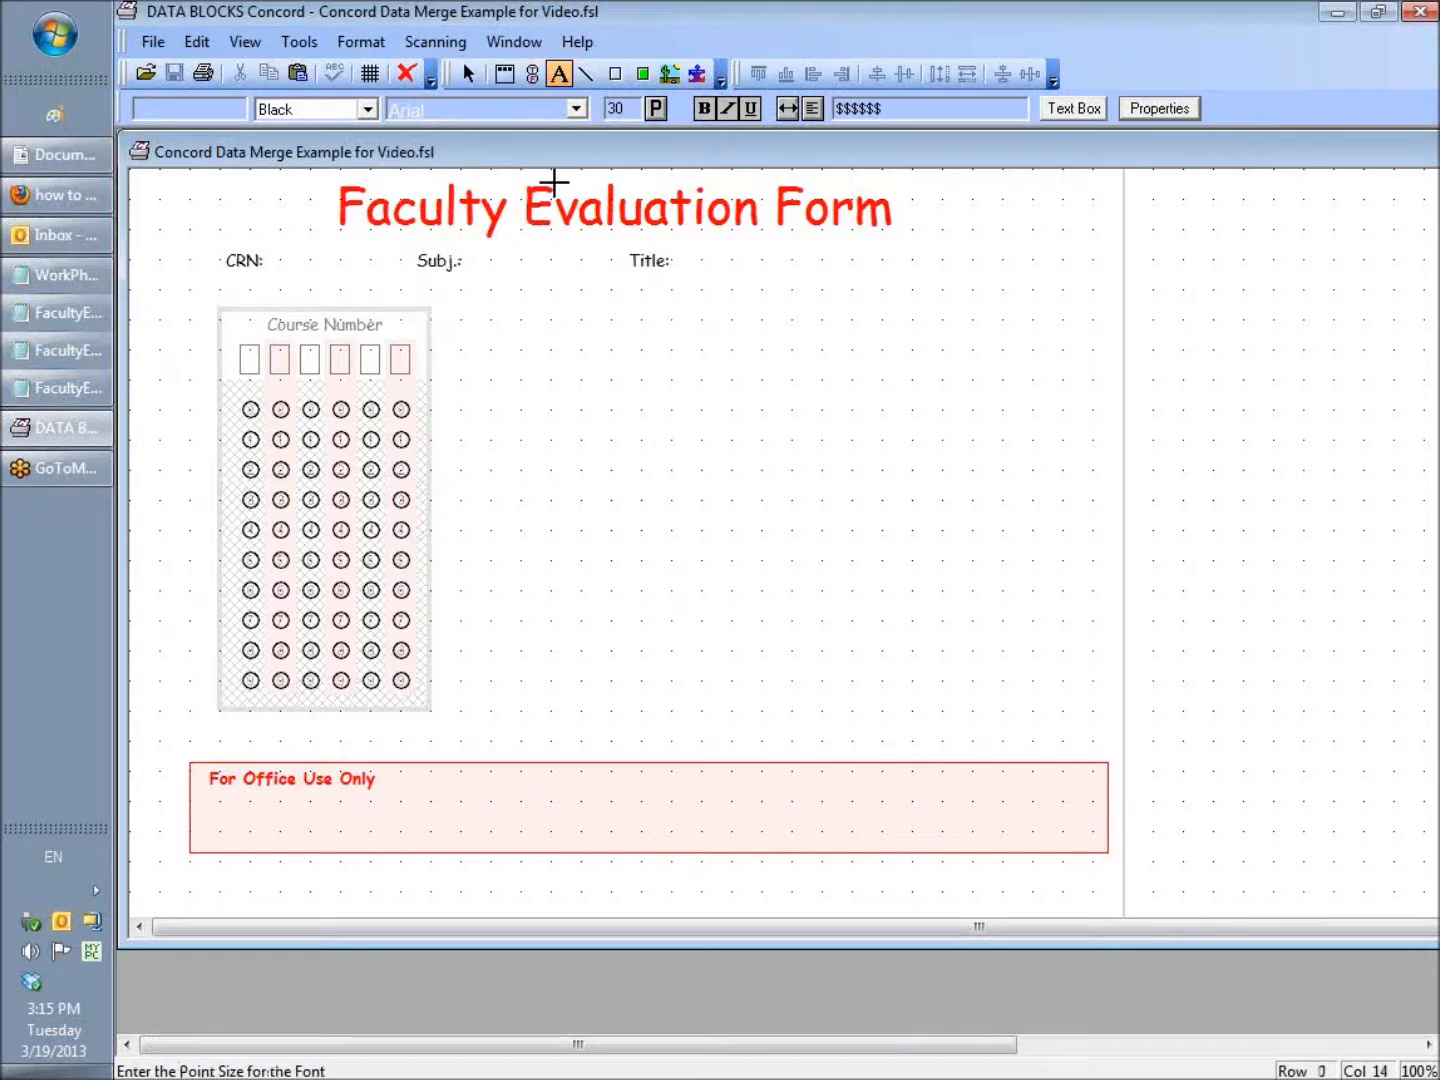
click(615, 109)
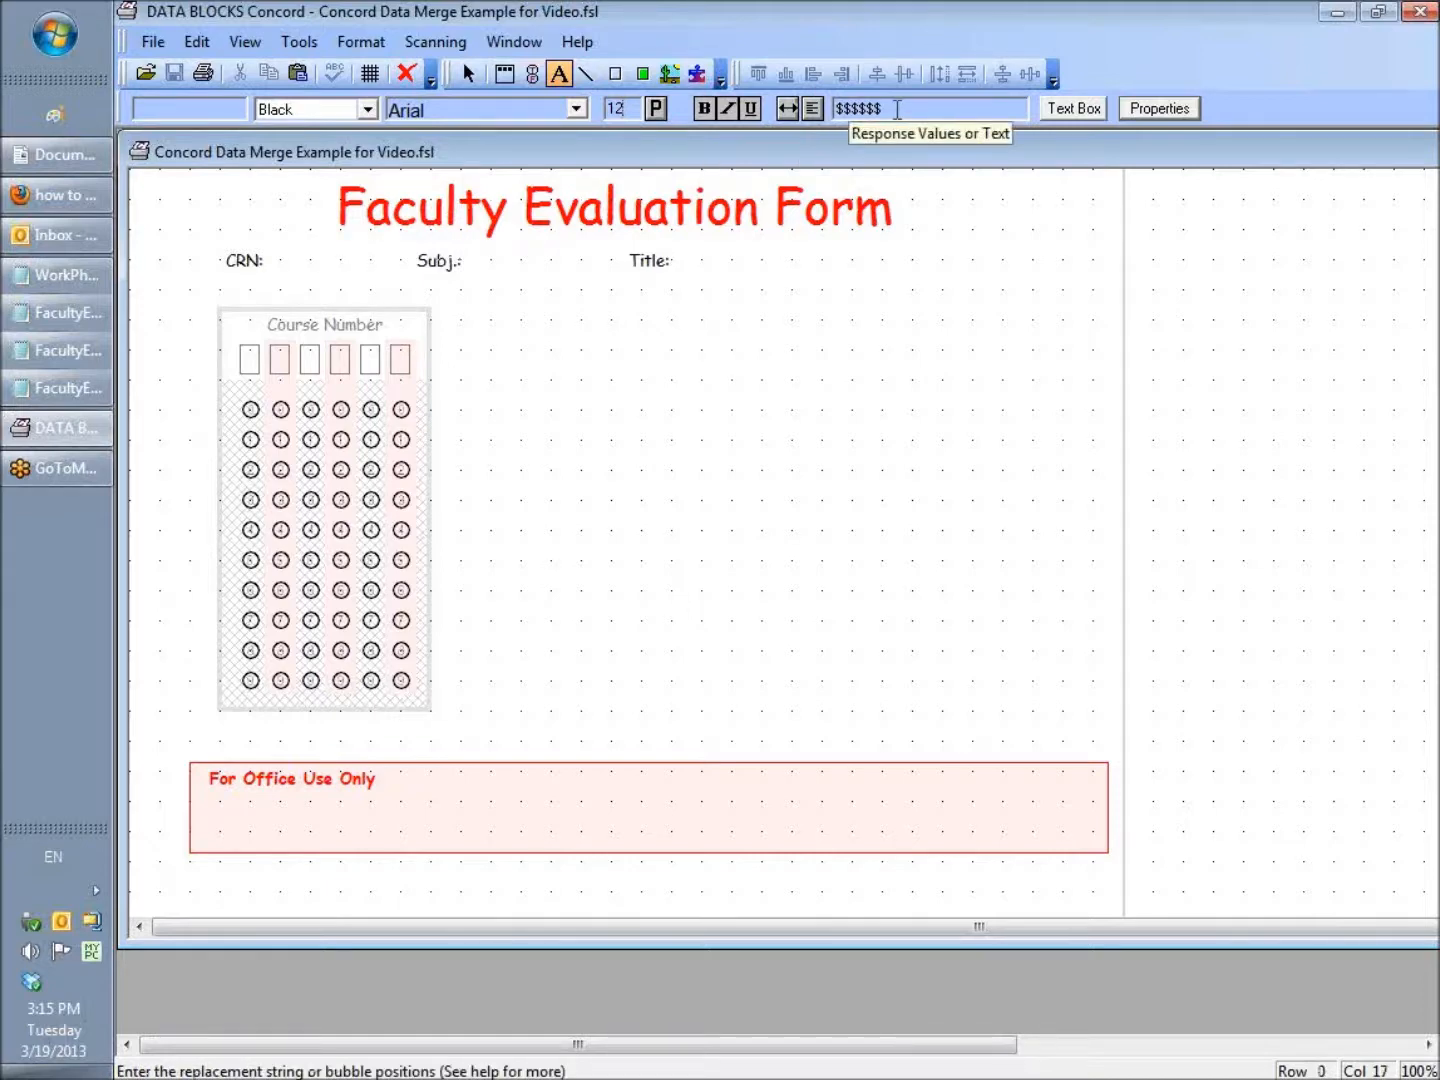
Place a text field reading 123456 directly after the CRN: label and show its field properties
drag(896, 110, 831, 110)
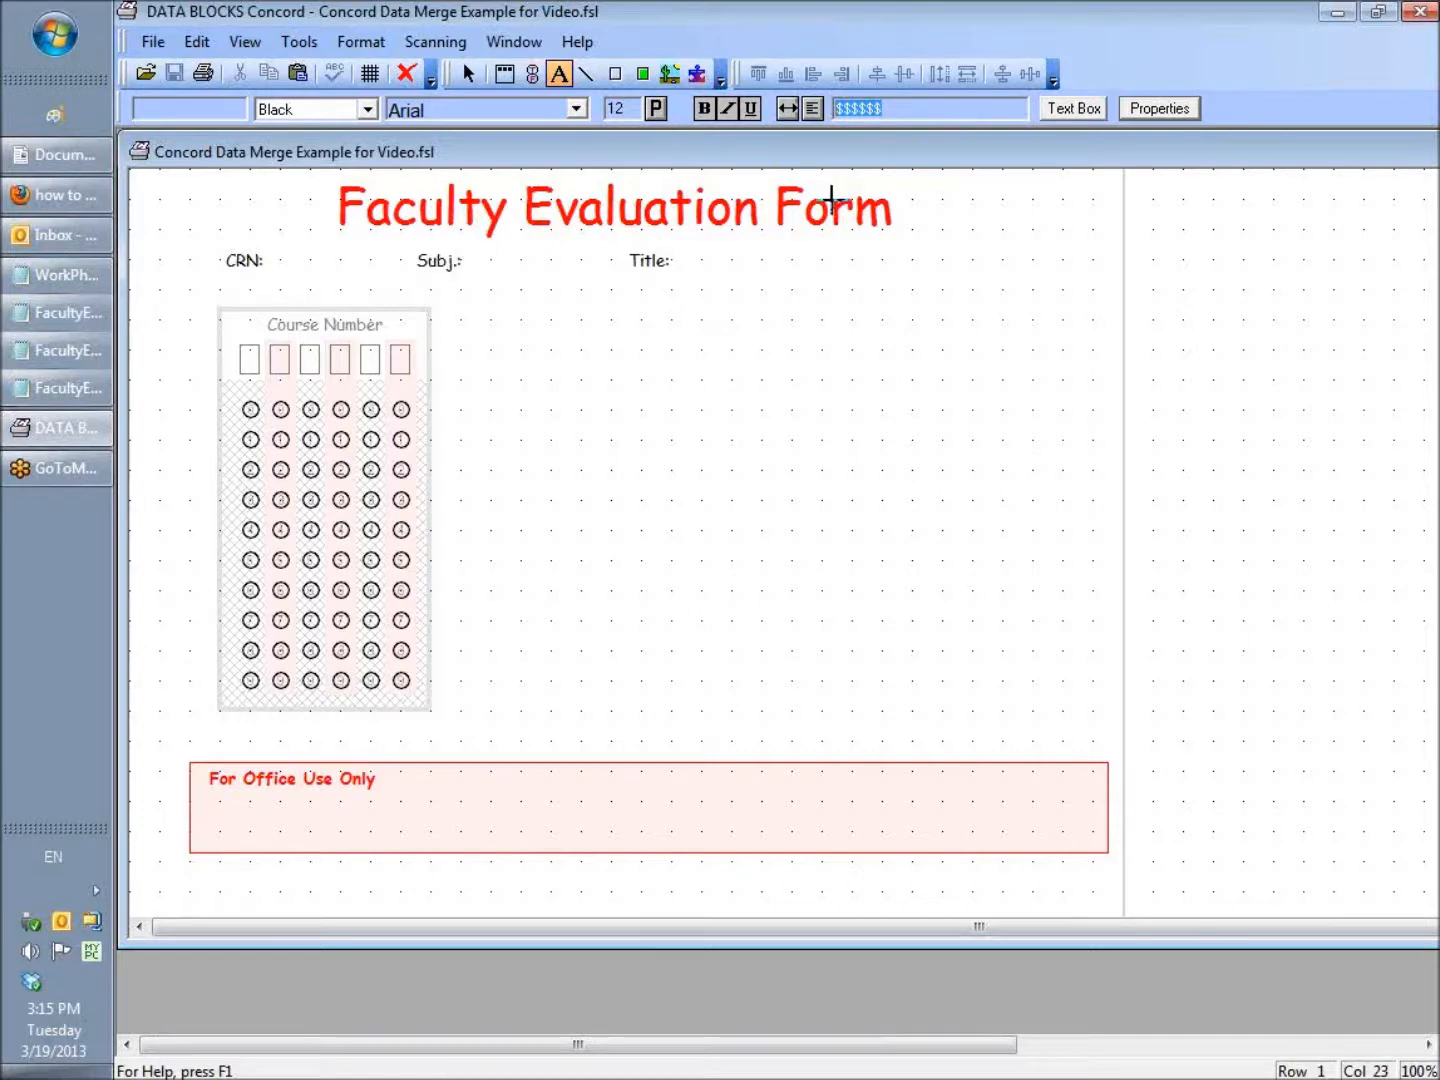
text(12)
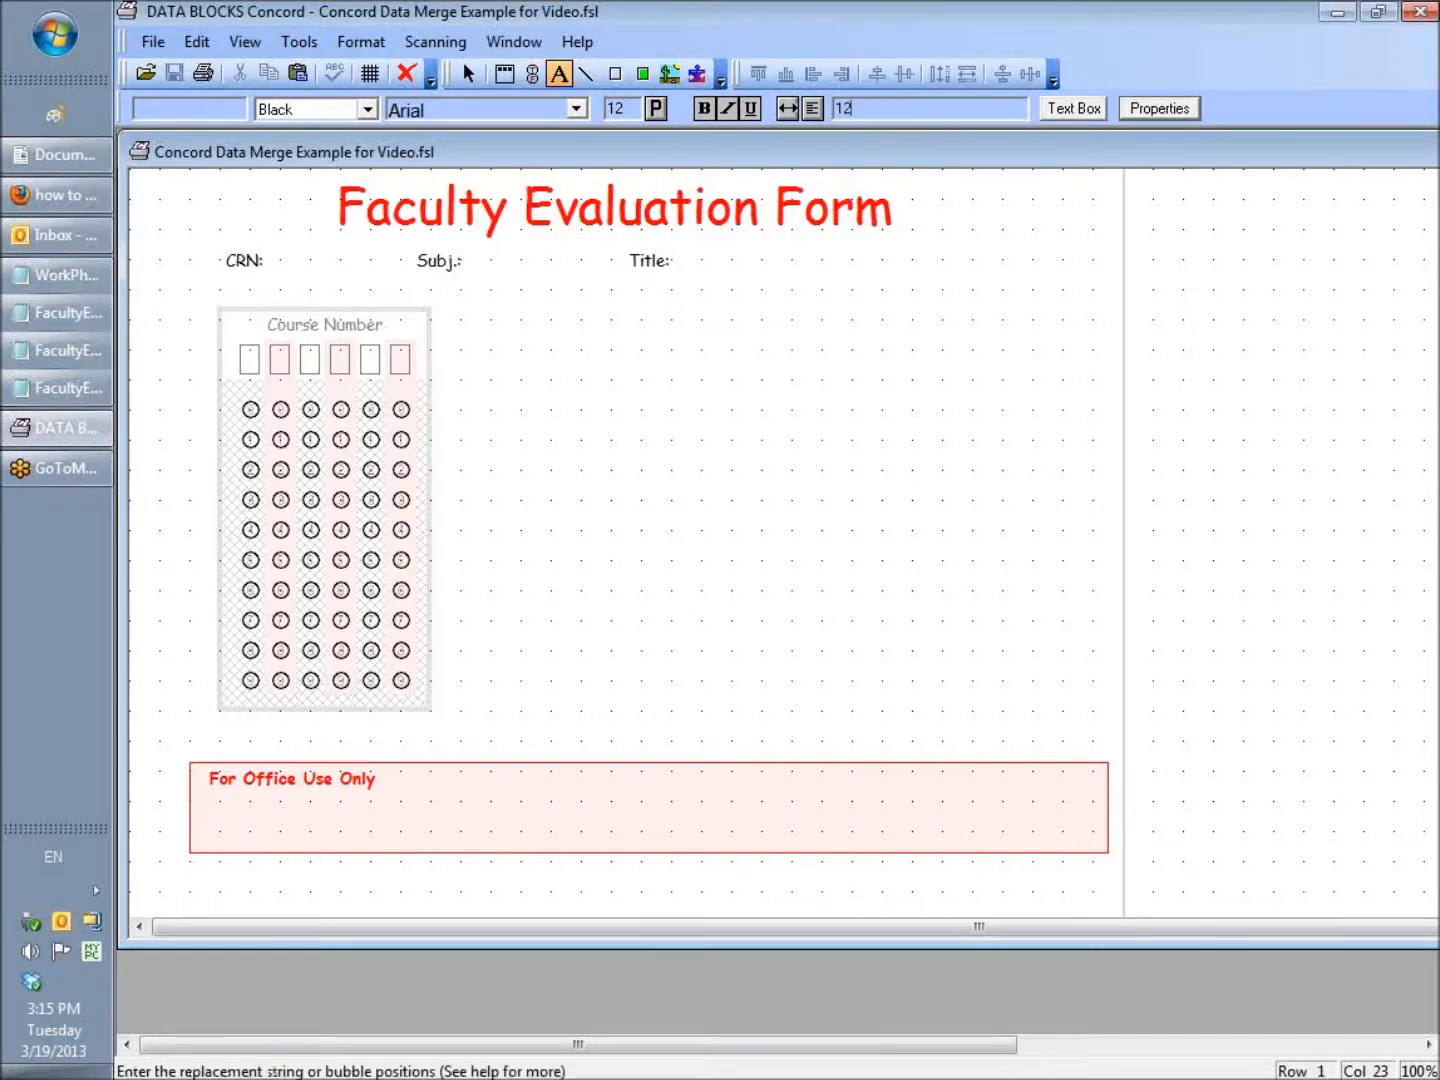
text(3456)
click(276, 243)
drag(289, 274, 382, 281)
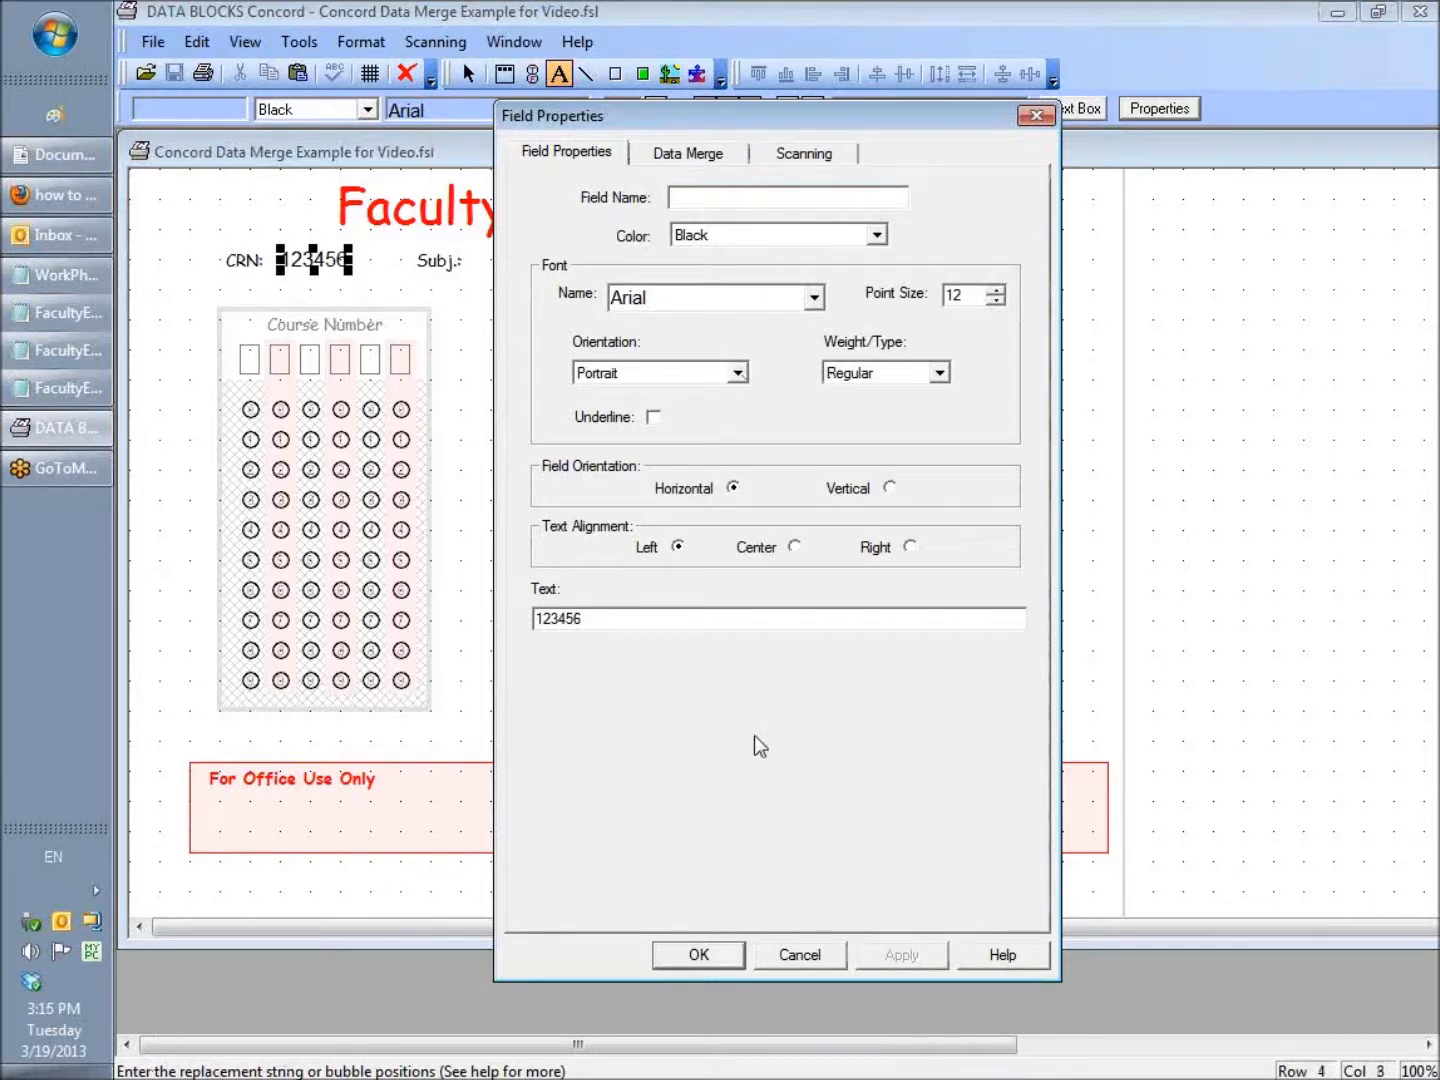
Set up the CRN text field as a PREPRINT data merge field using a comma delimited data file
drag(838, 128, 842, 161)
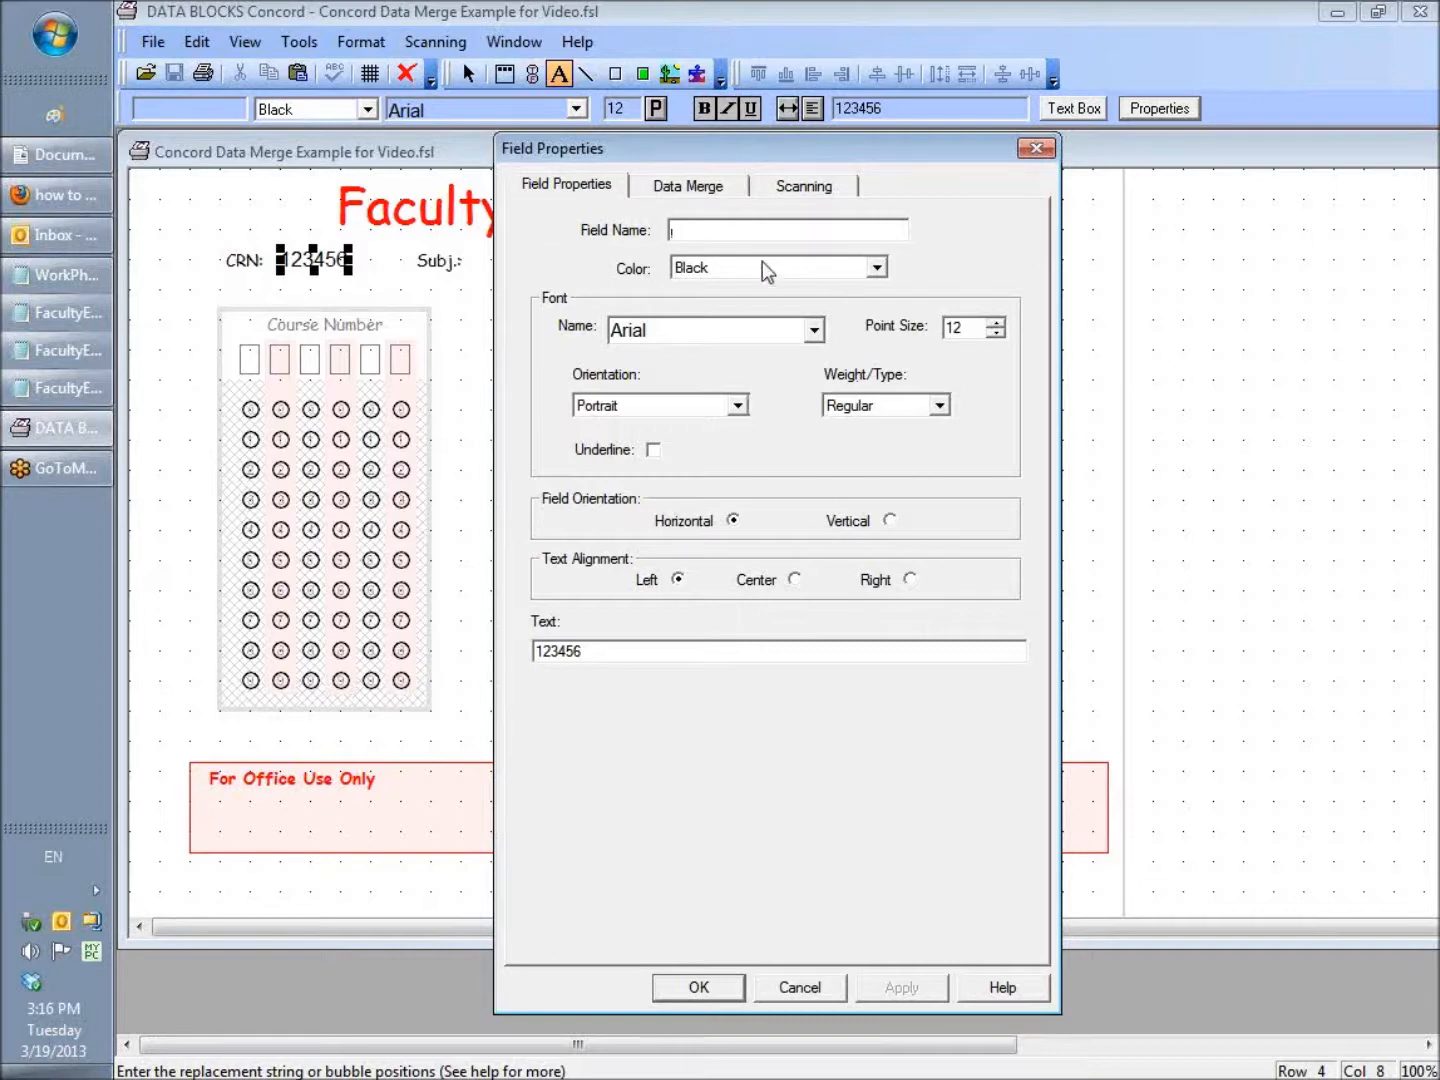
click(684, 185)
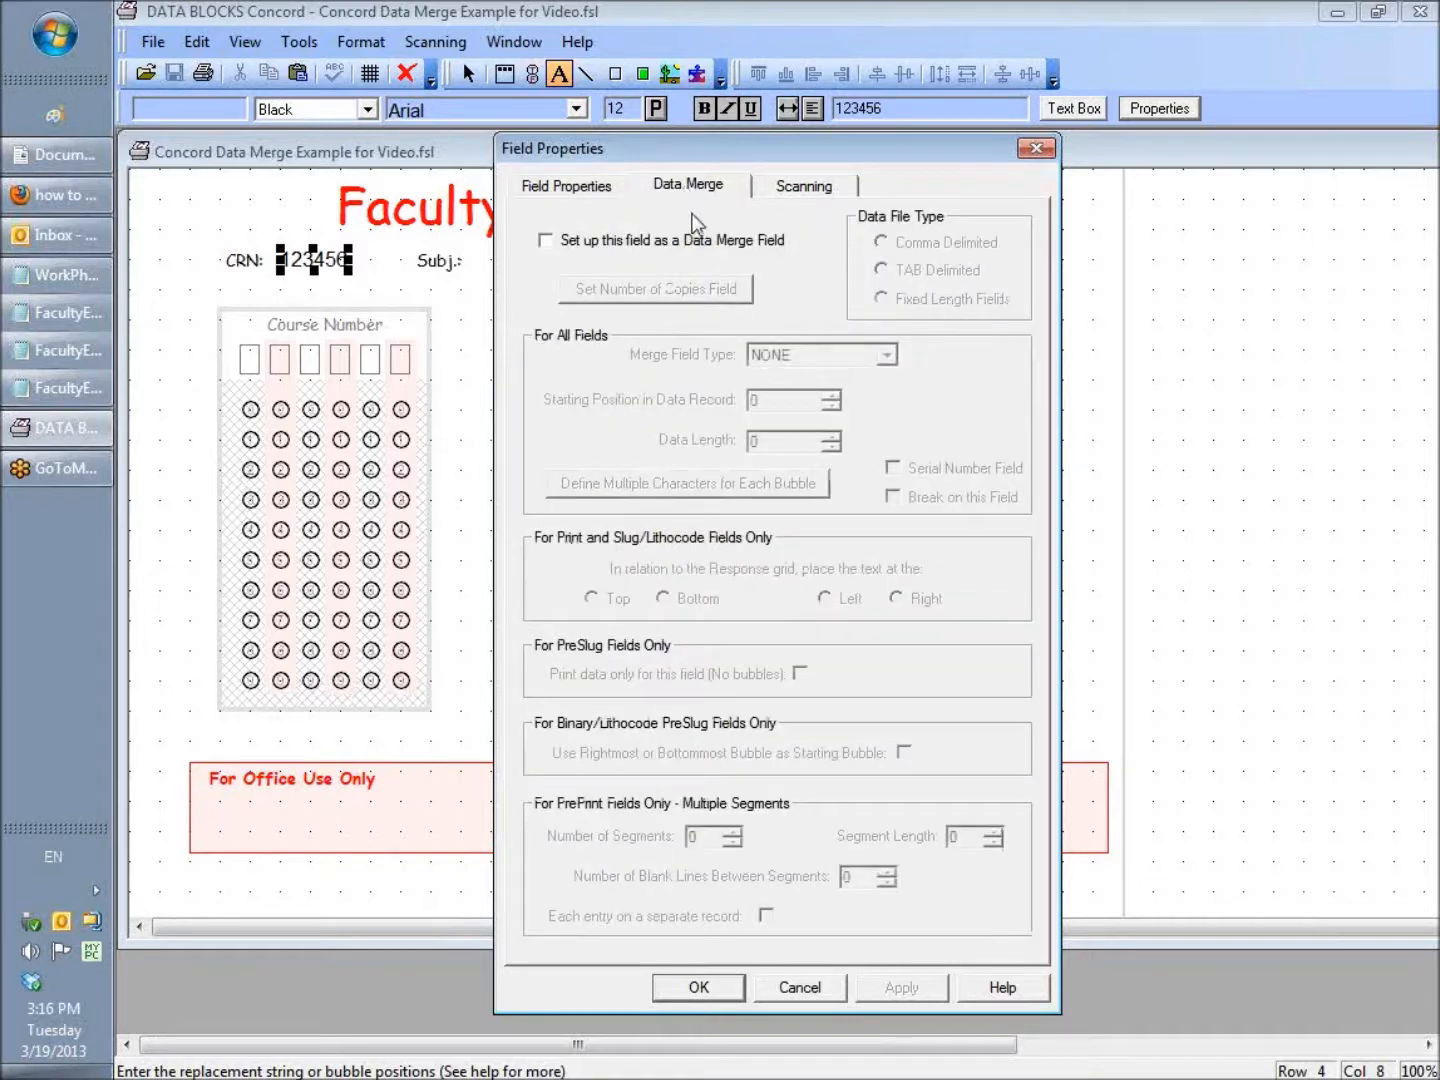
click(545, 240)
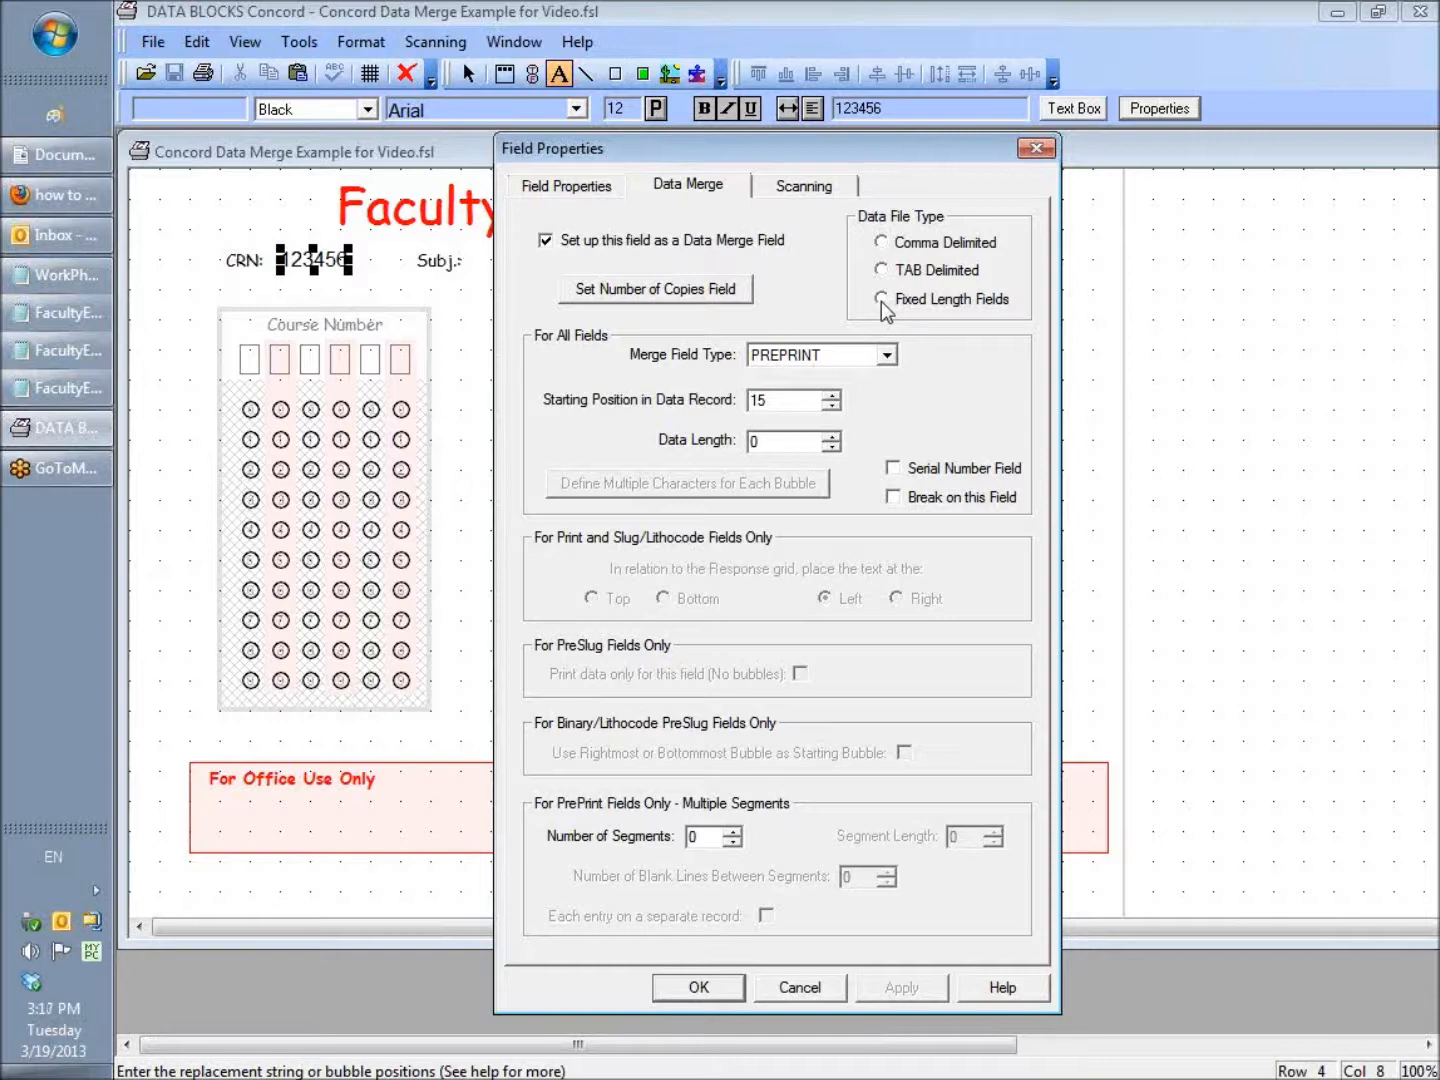
click(880, 243)
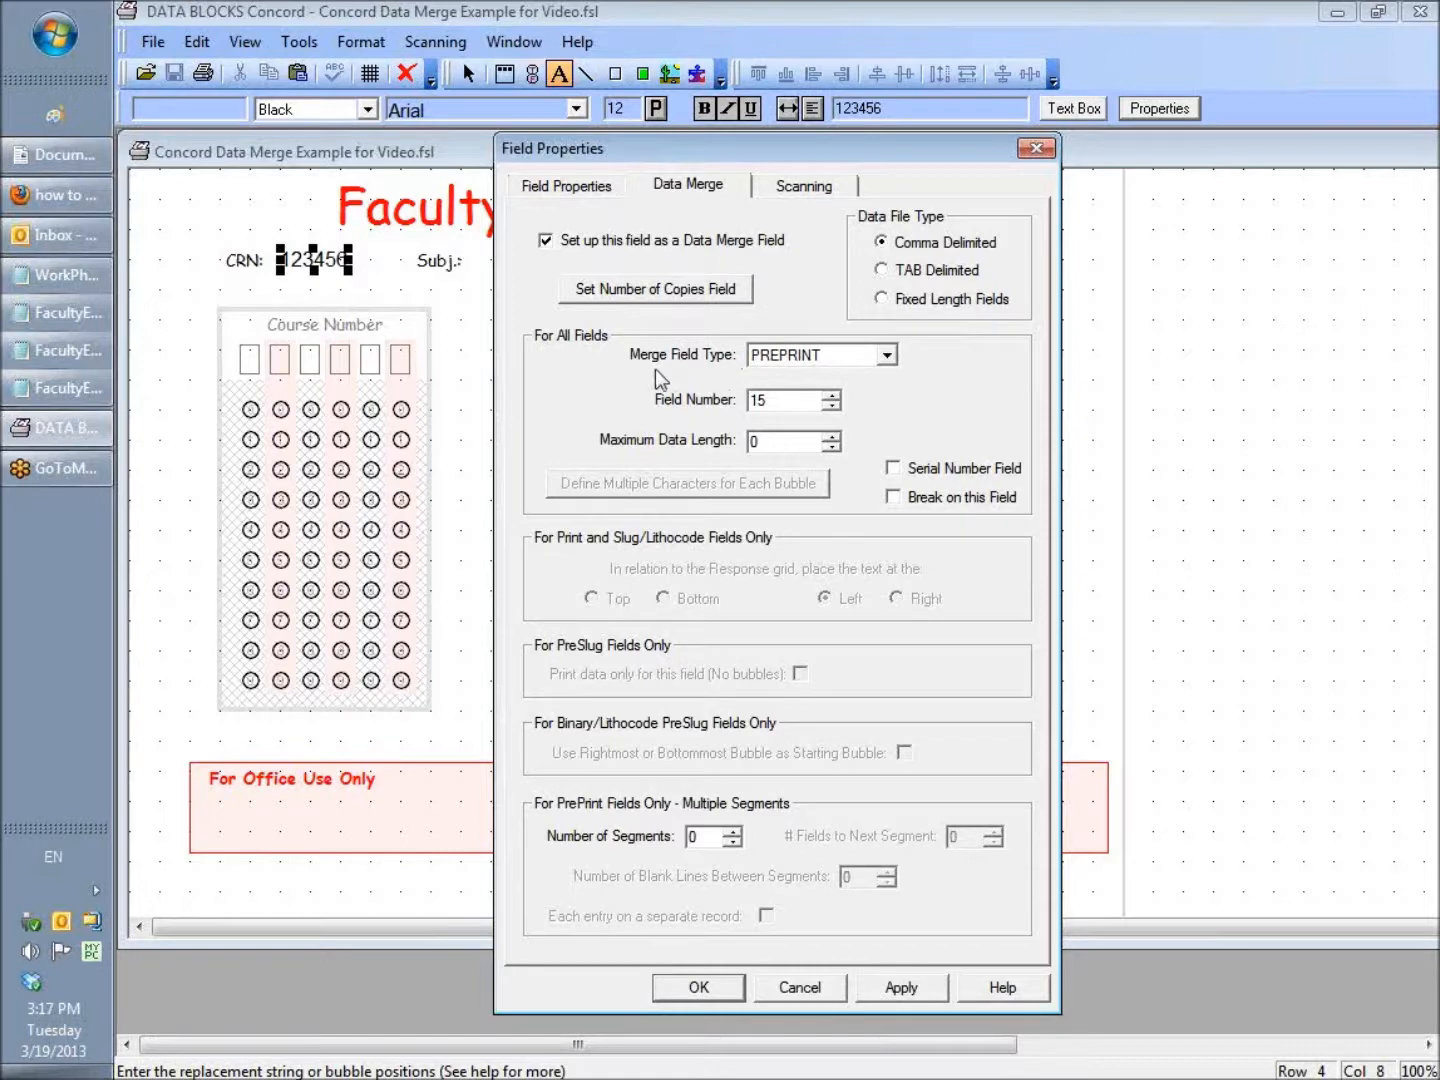
click(886, 356)
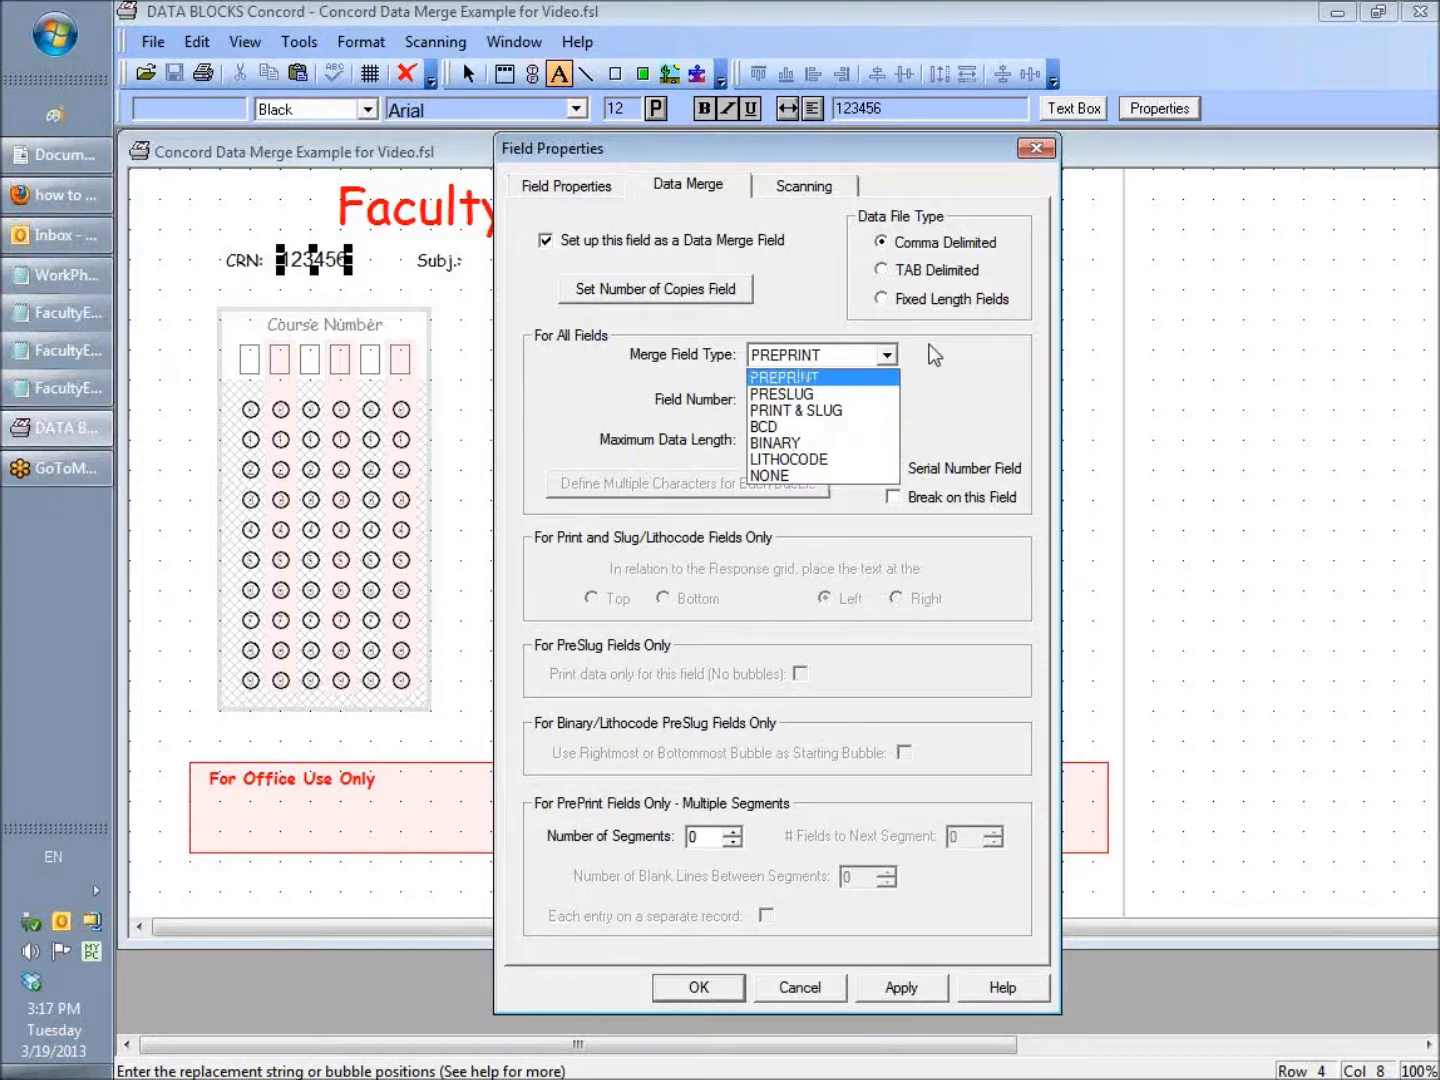
click(827, 380)
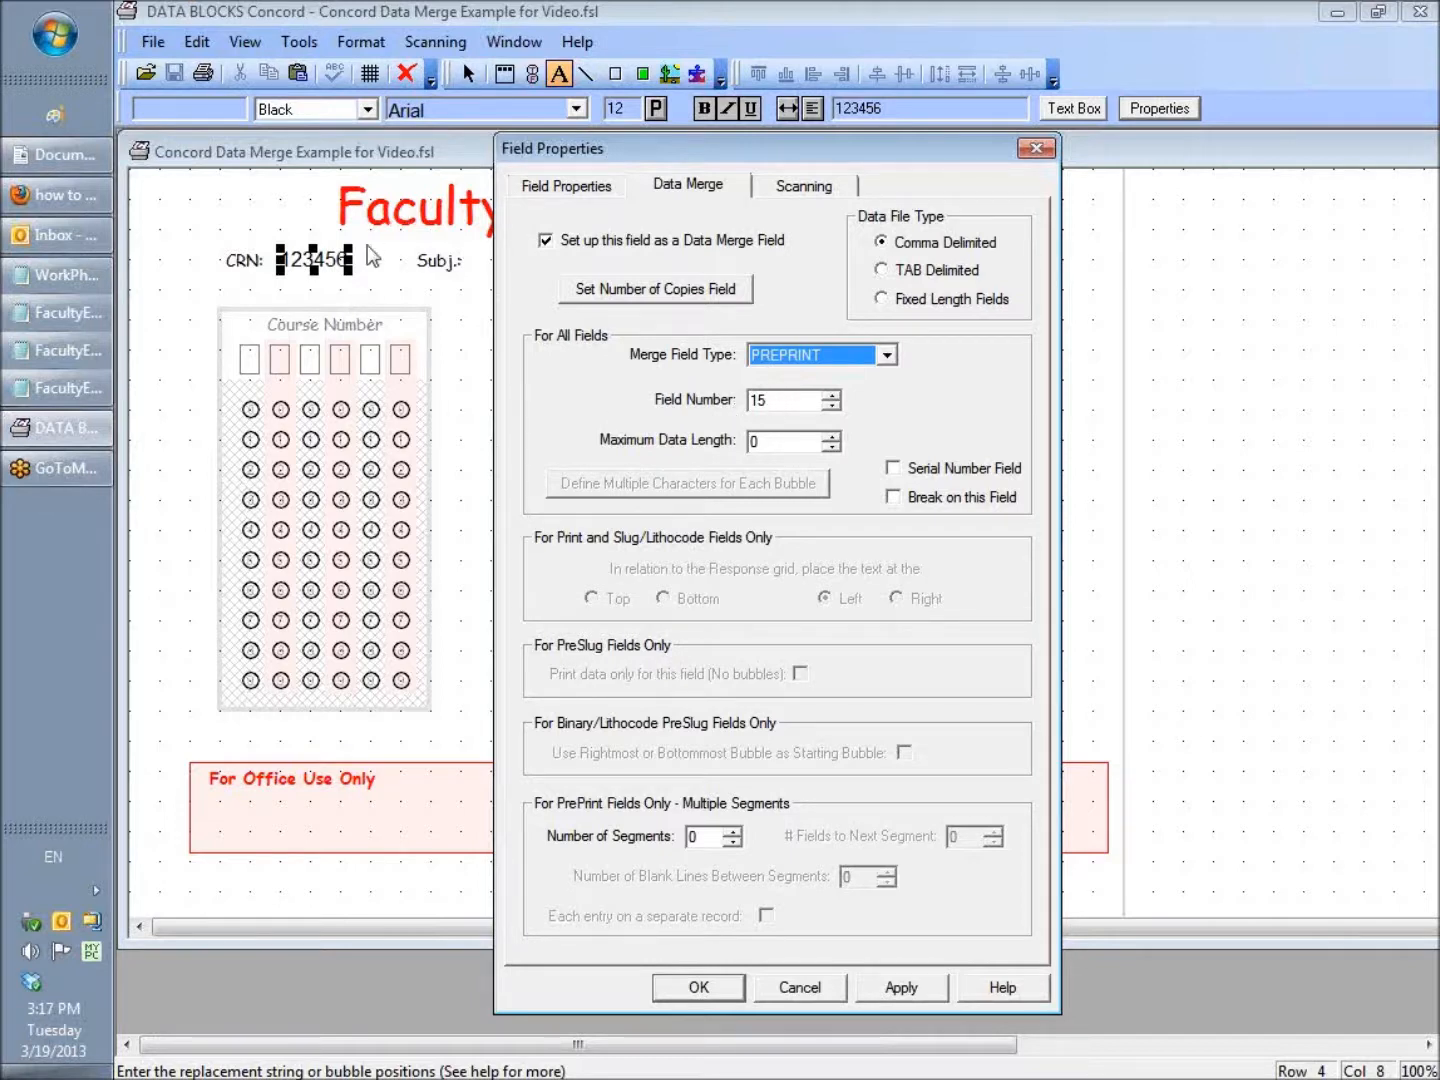
Consult the comma delimited data file and set the CRN merge field to field number 1 with maximum data length 6
click(789, 406)
text(,)
key(BackSpace)
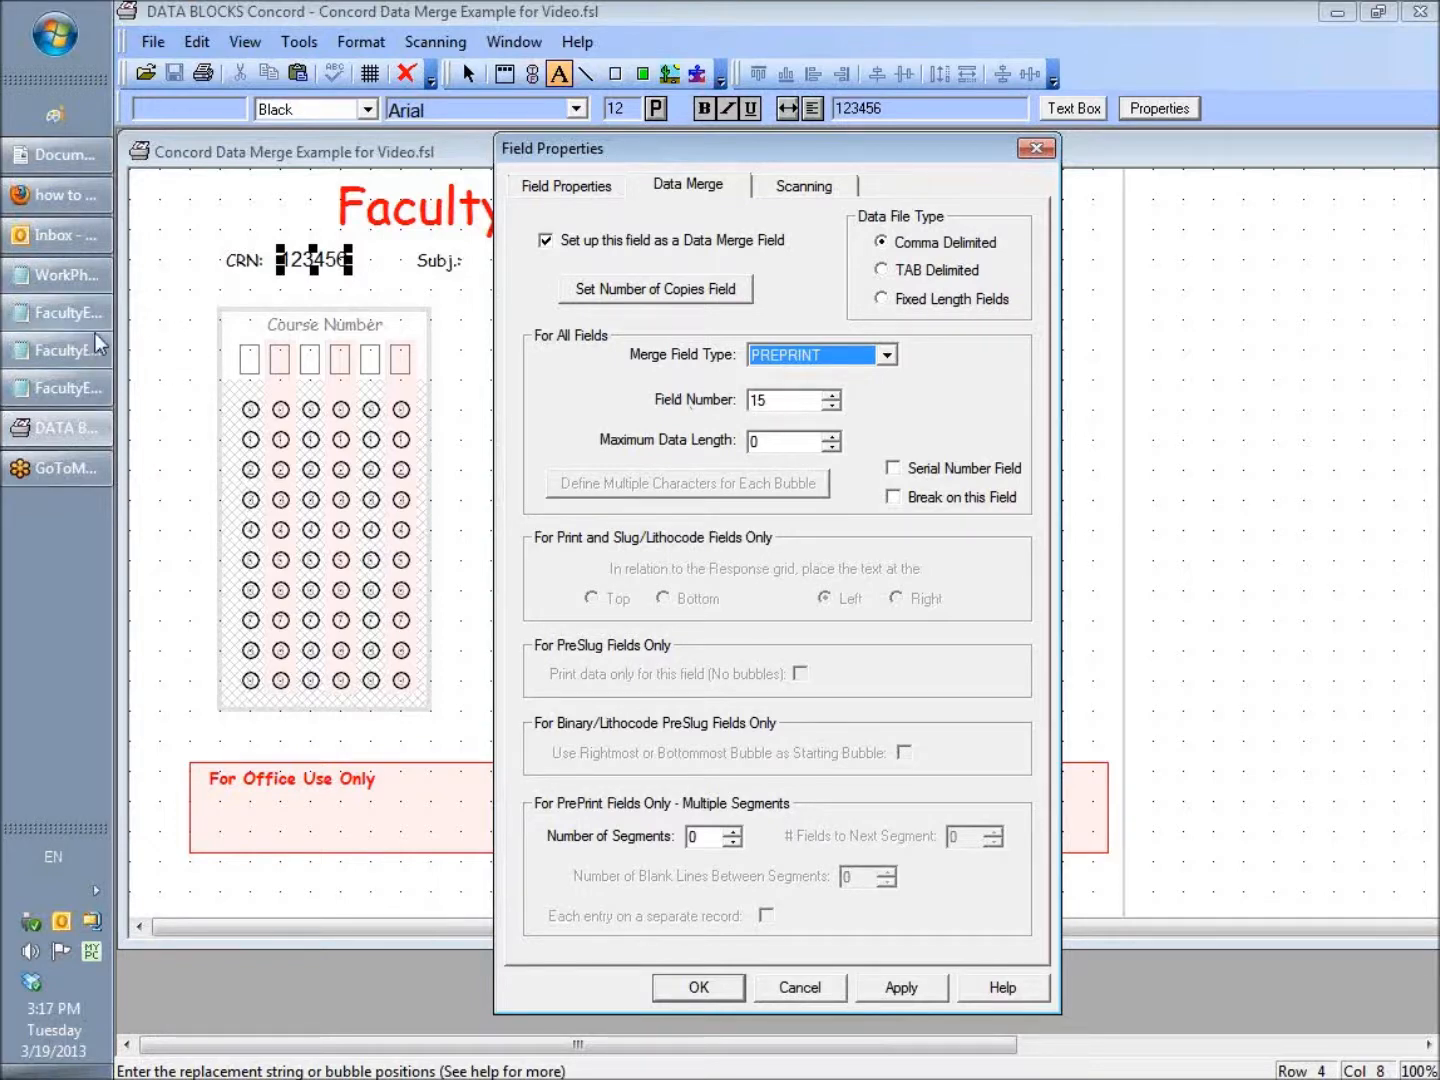
click(65, 314)
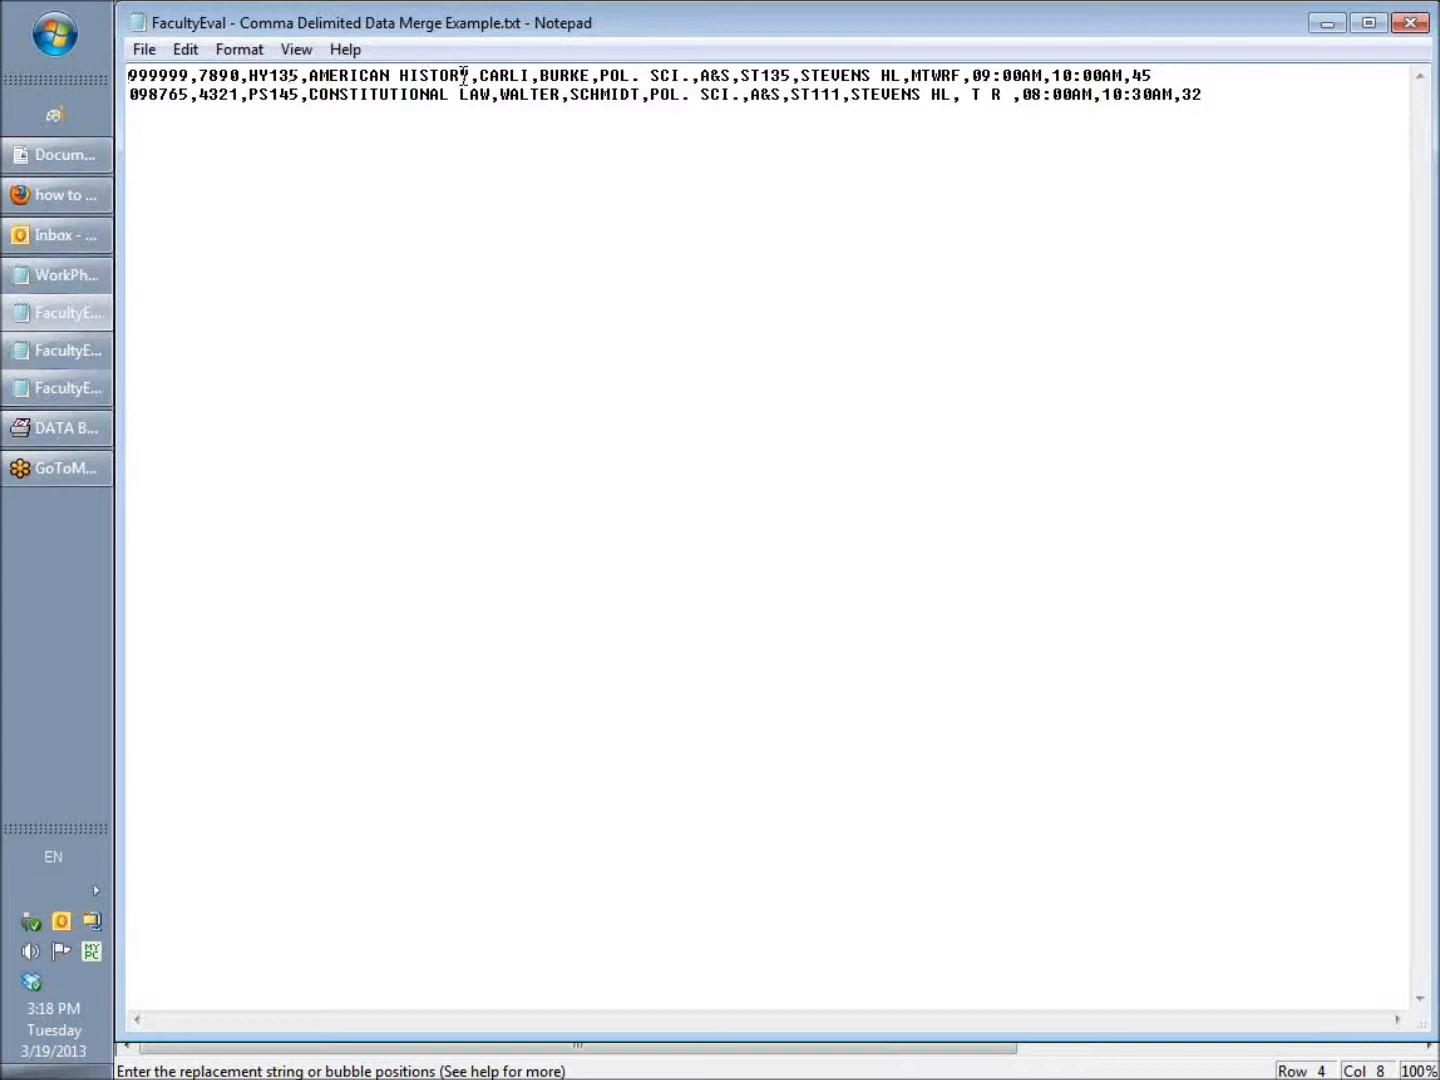
click(74, 317)
click(793, 401)
drag(794, 400, 736, 405)
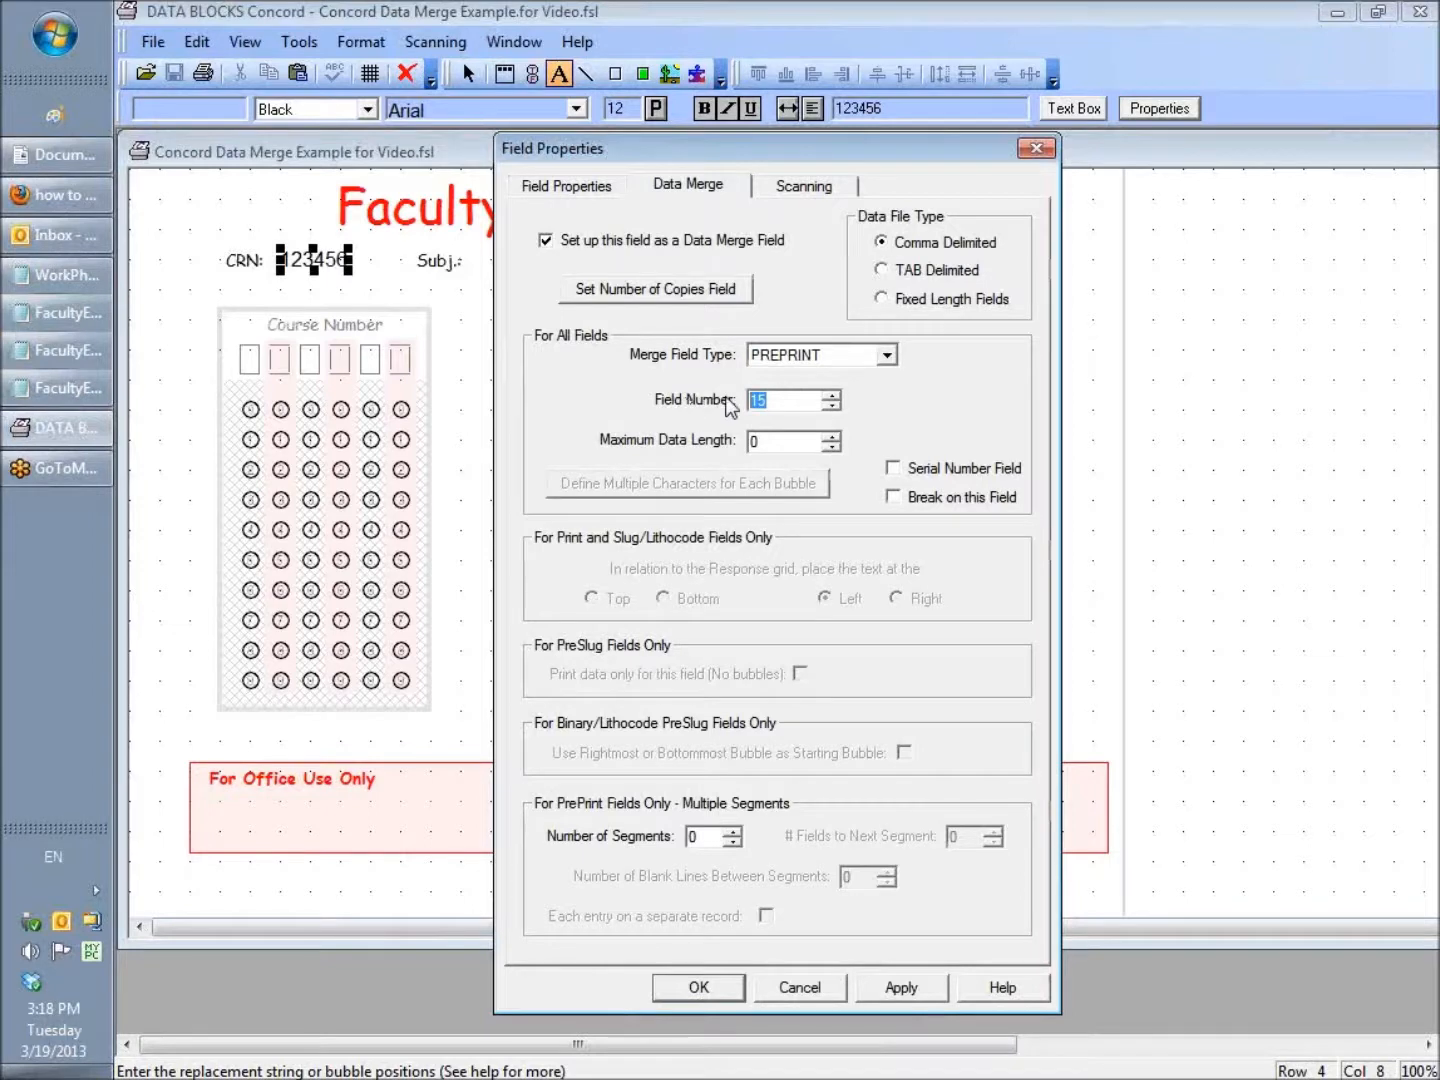
text(1)
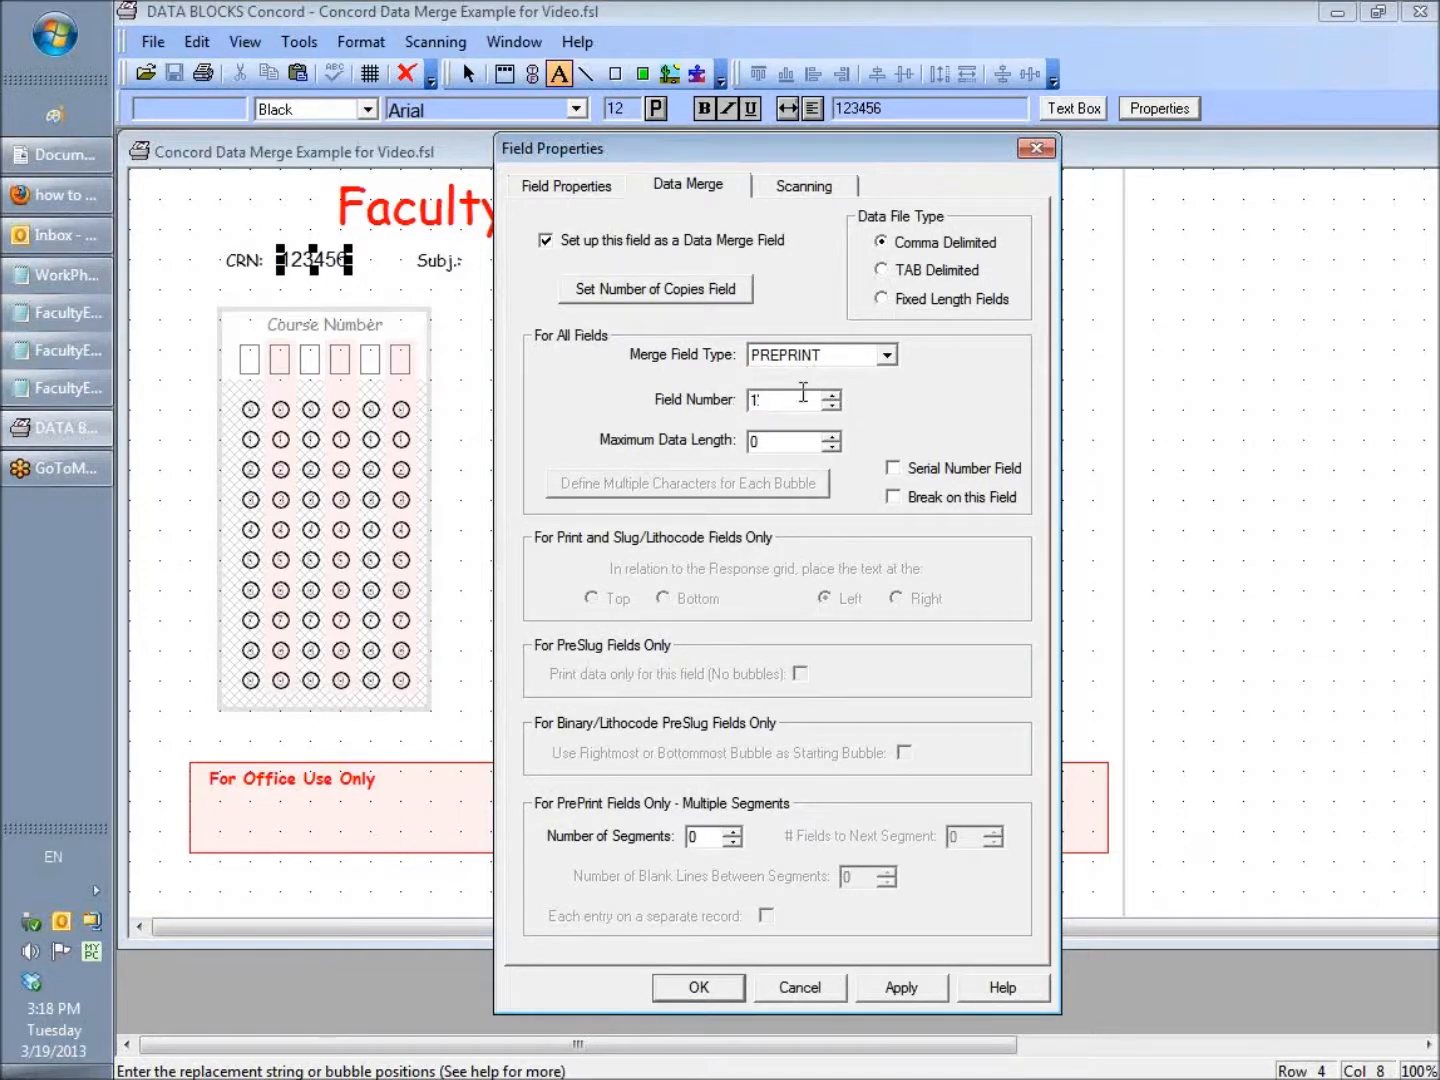
drag(796, 441, 745, 447)
text(6)
click(697, 986)
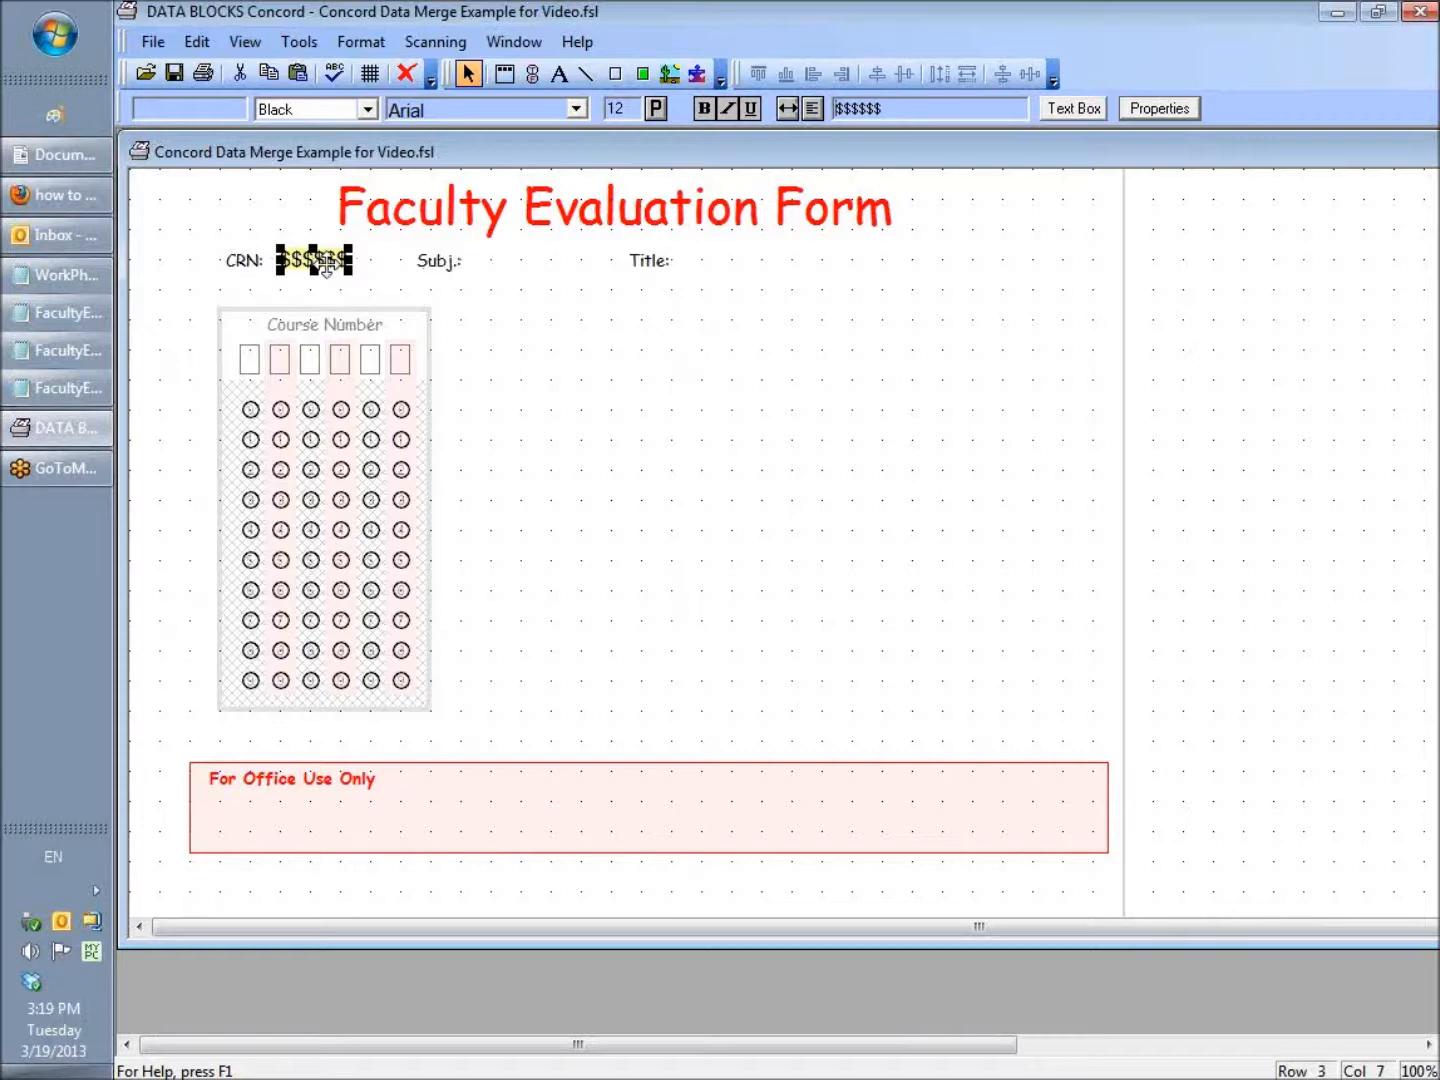
Place a copy of the CRN merge field inside the For Office Use Only box
key(Home)
key(End)
drag(330, 259, 556, 805)
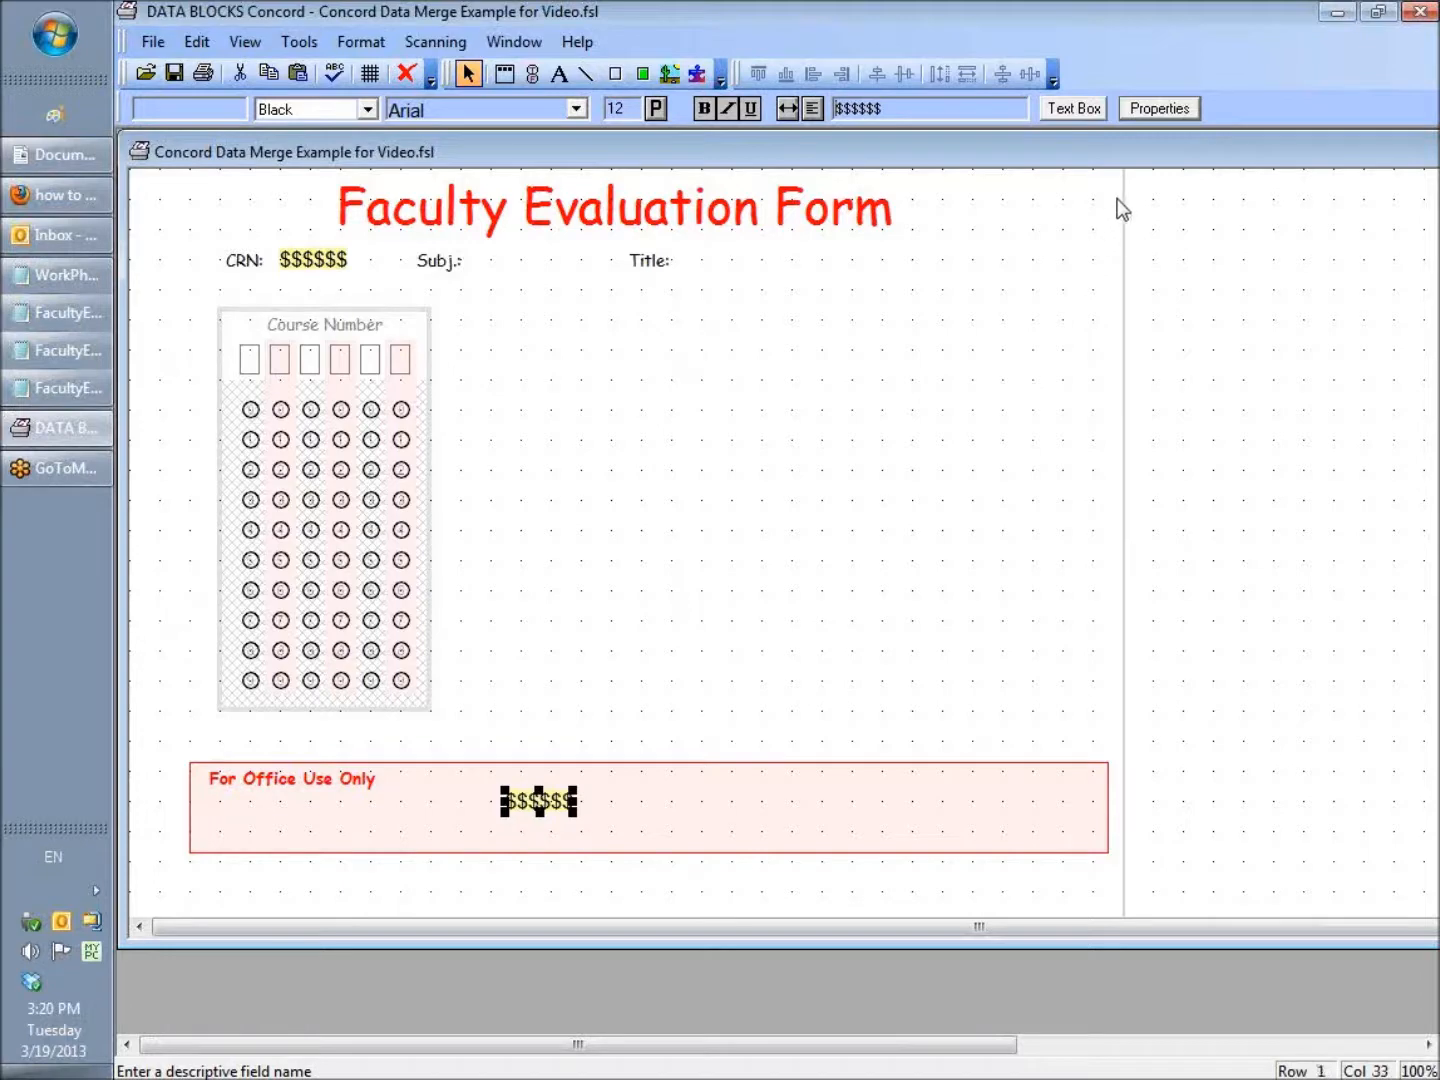
Format the CRN copy in the For Office Use Only box as 3 of 9 Barcode at 24 points and shift it slightly right
click(1154, 109)
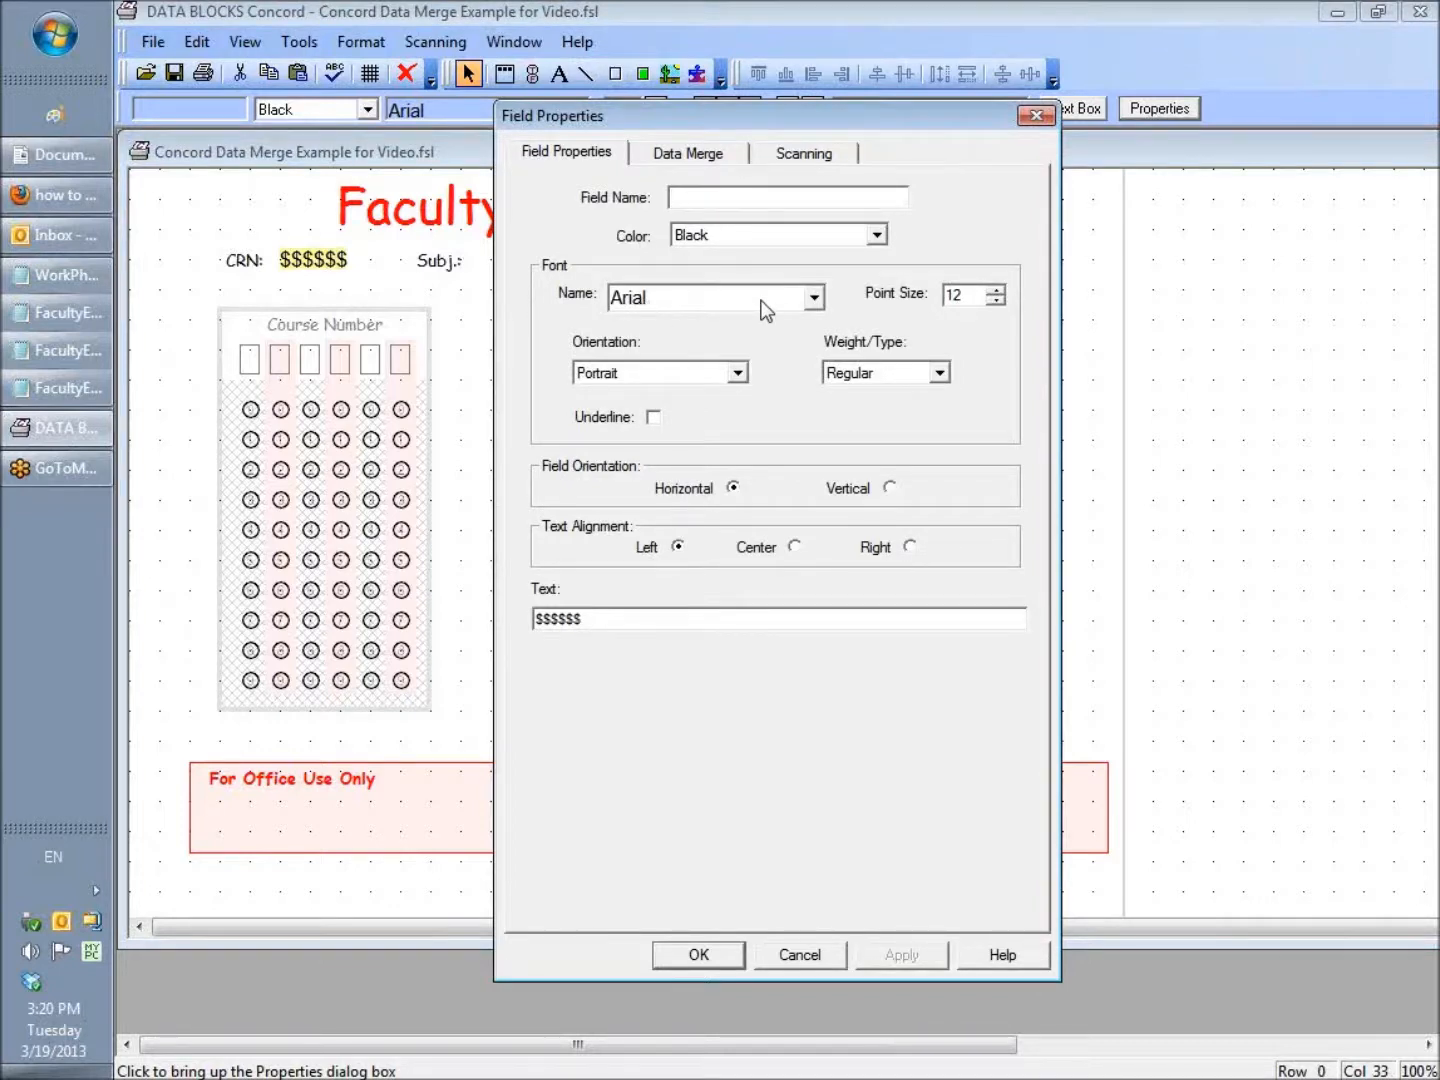
click(814, 298)
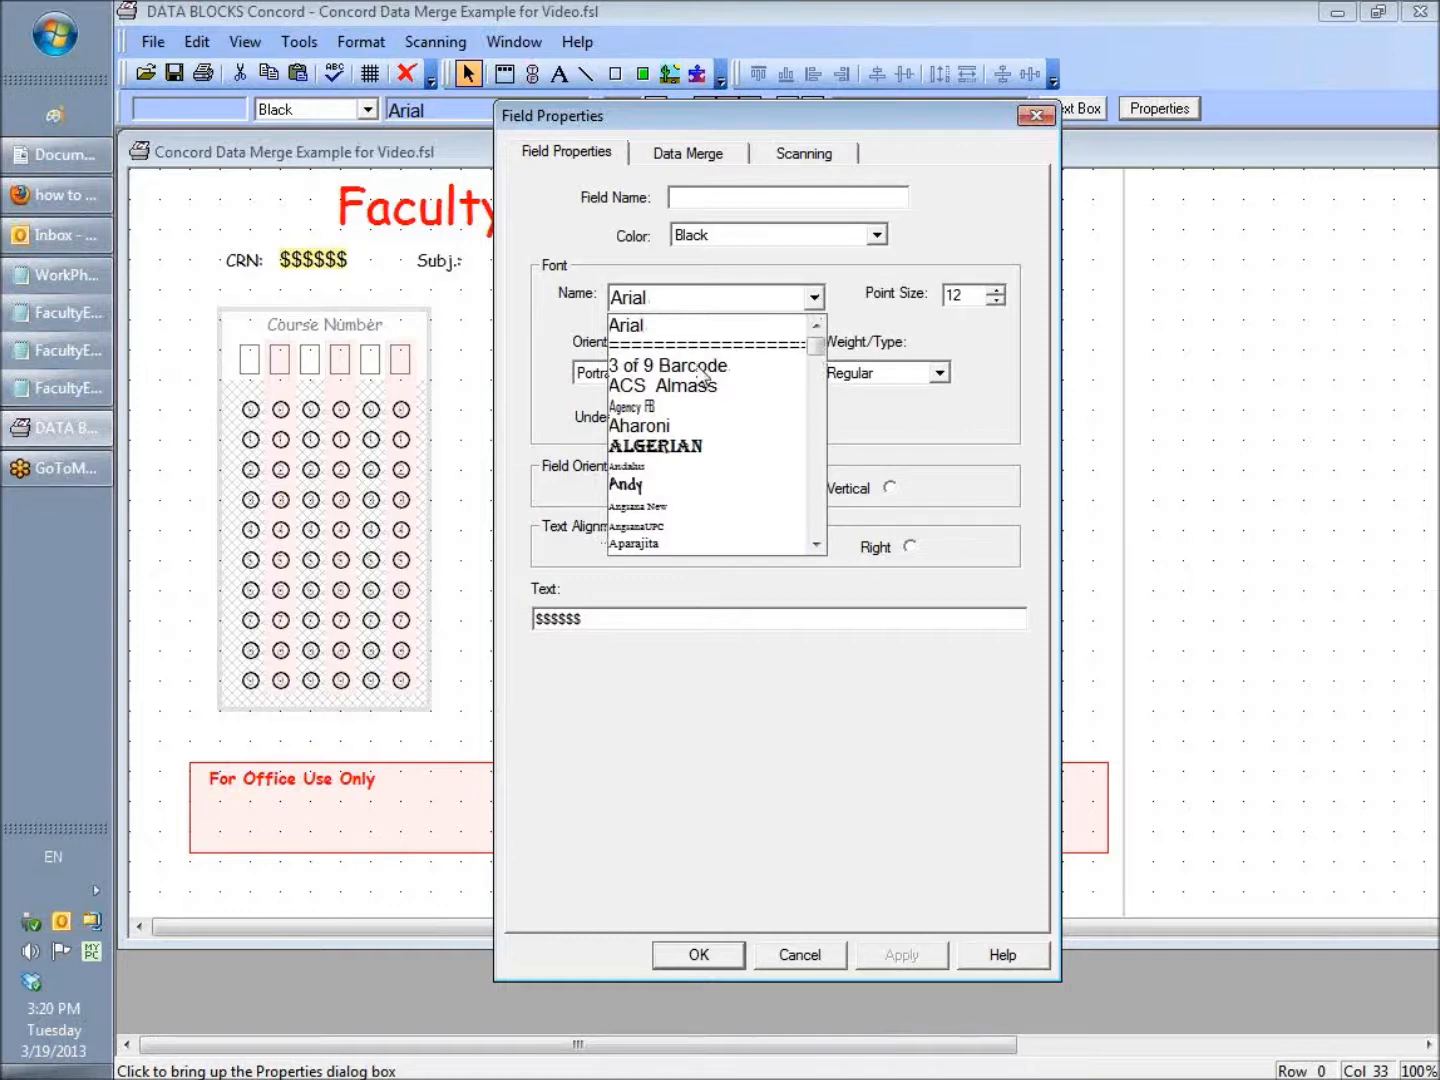
click(698, 367)
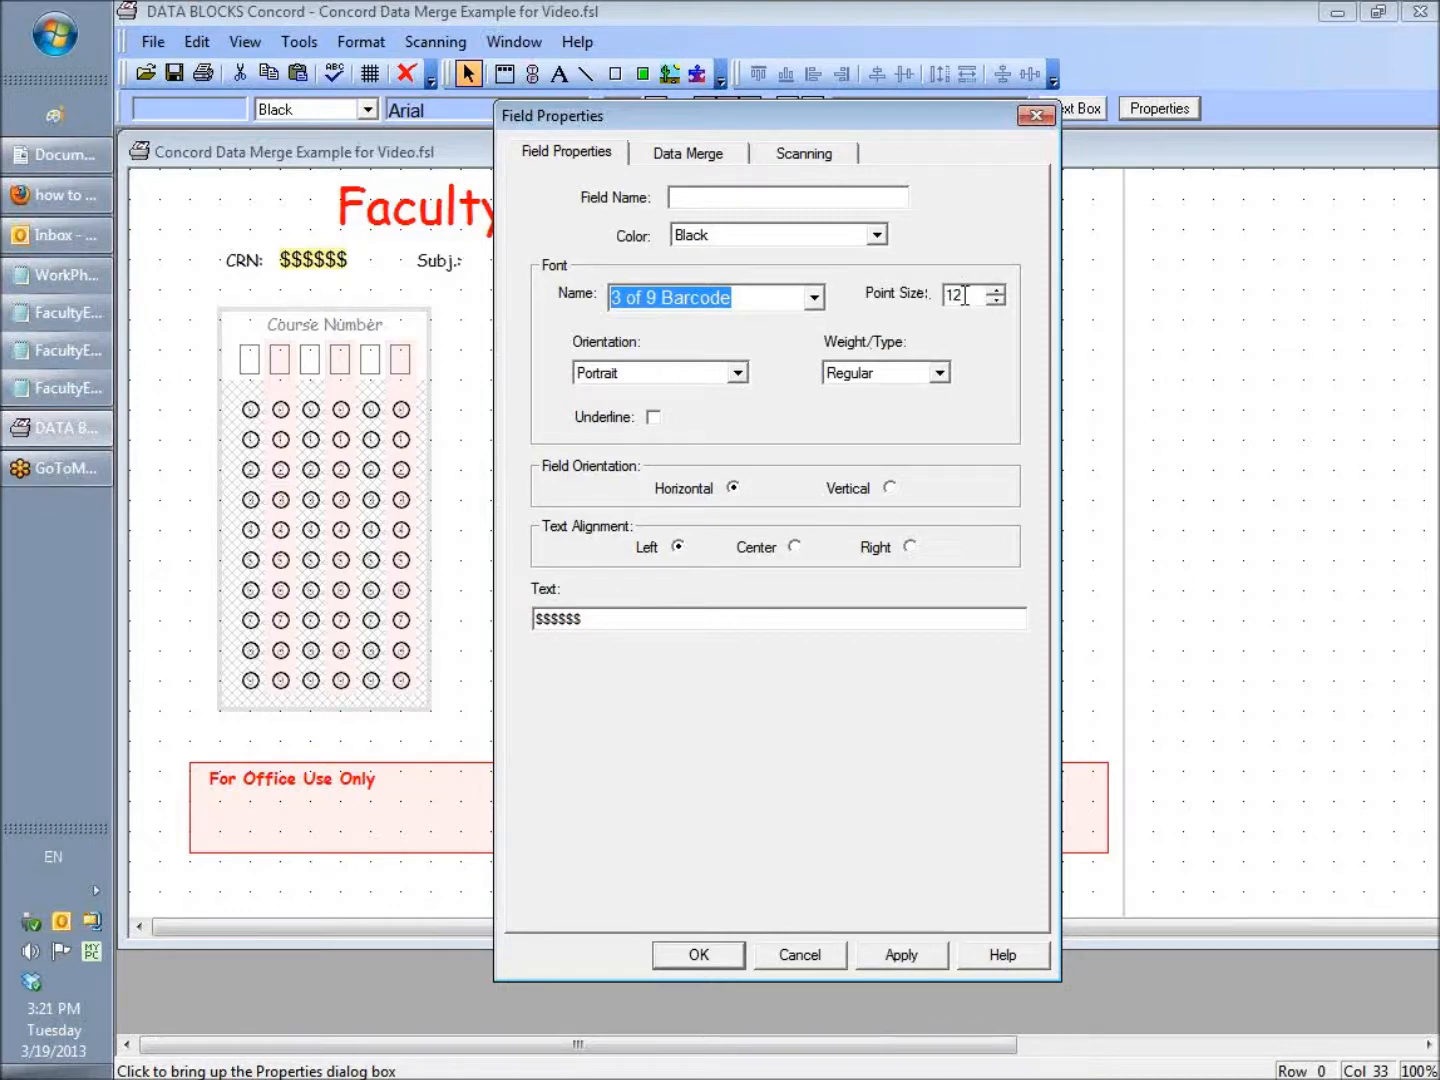
double_click(956, 294)
text(24)
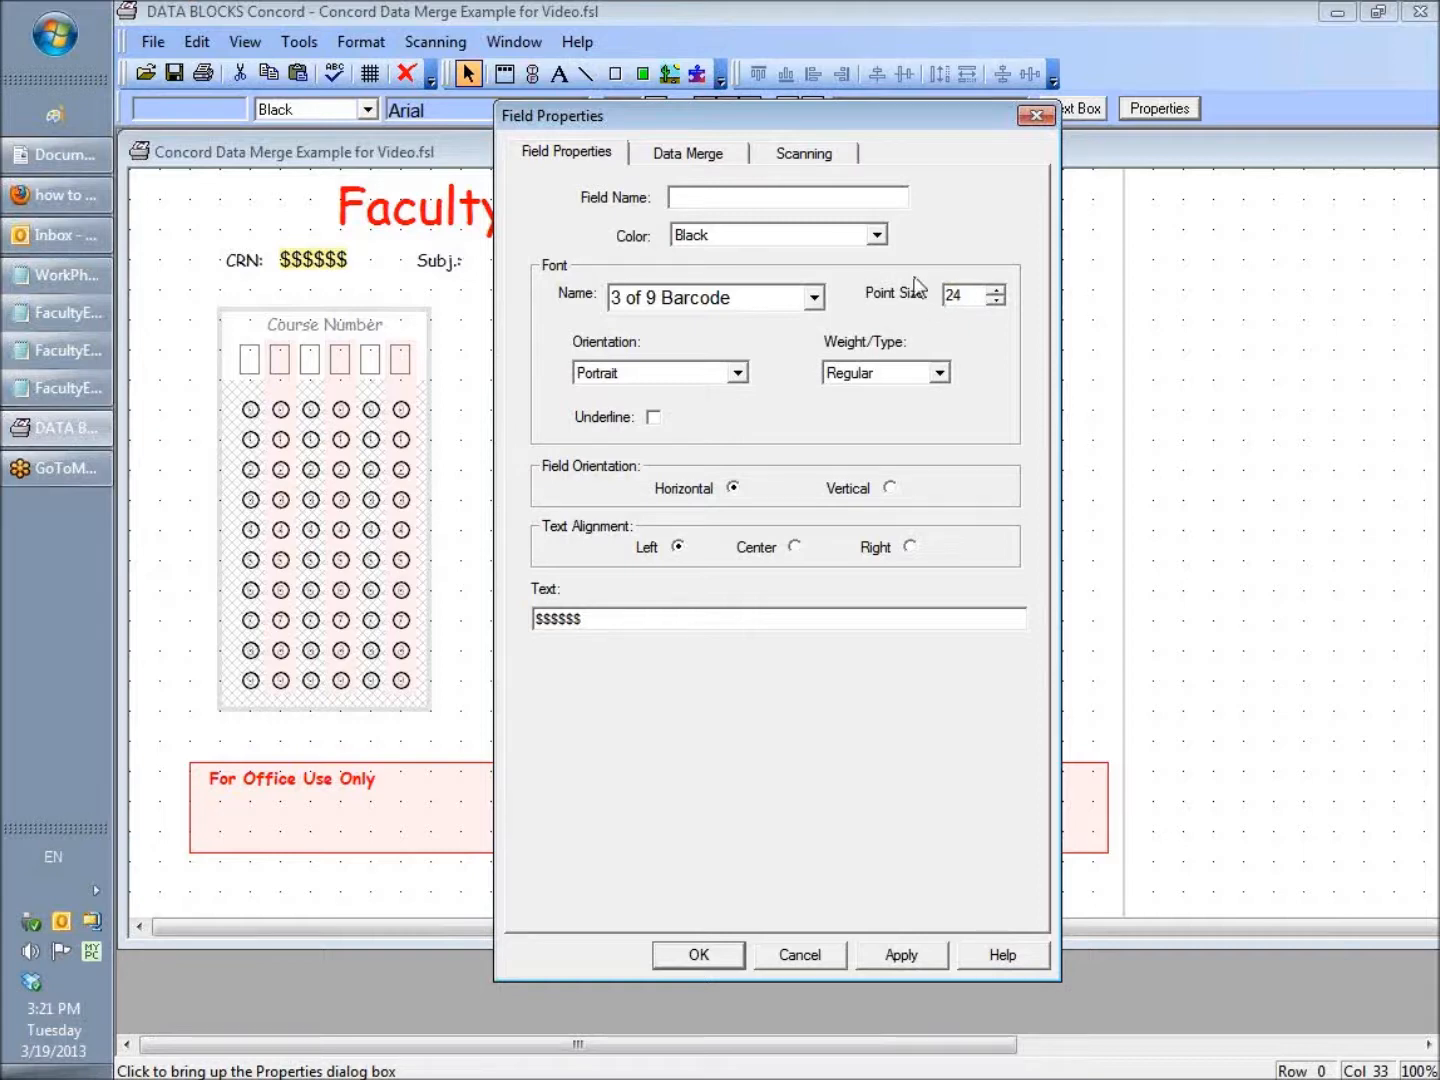
click(707, 158)
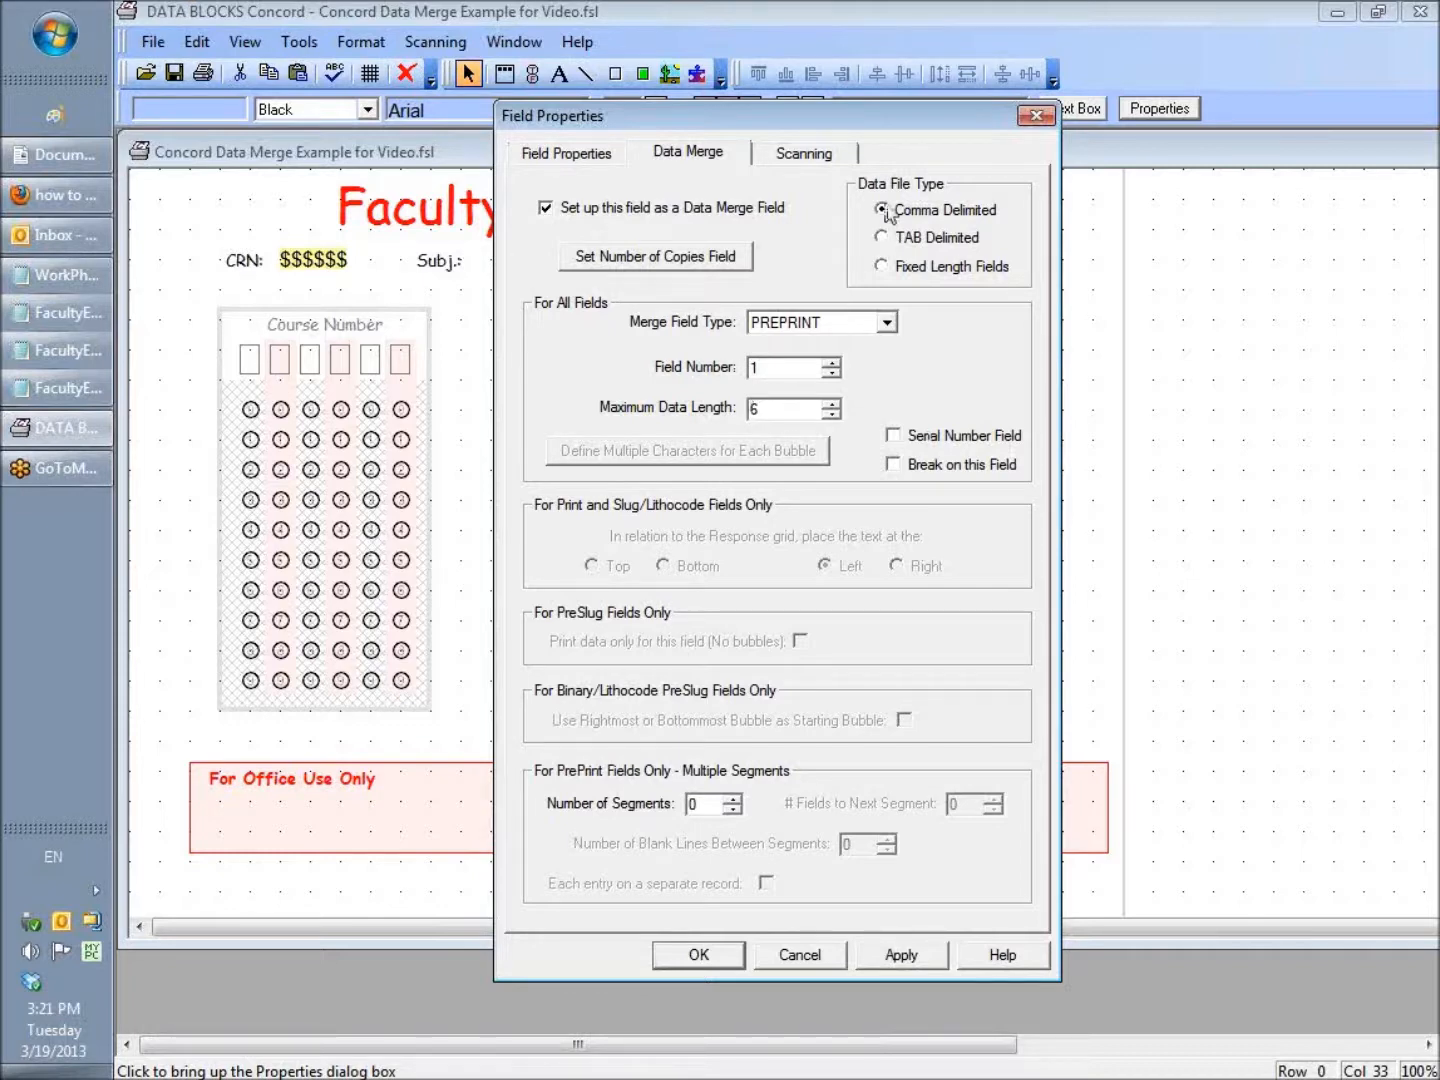
click(706, 952)
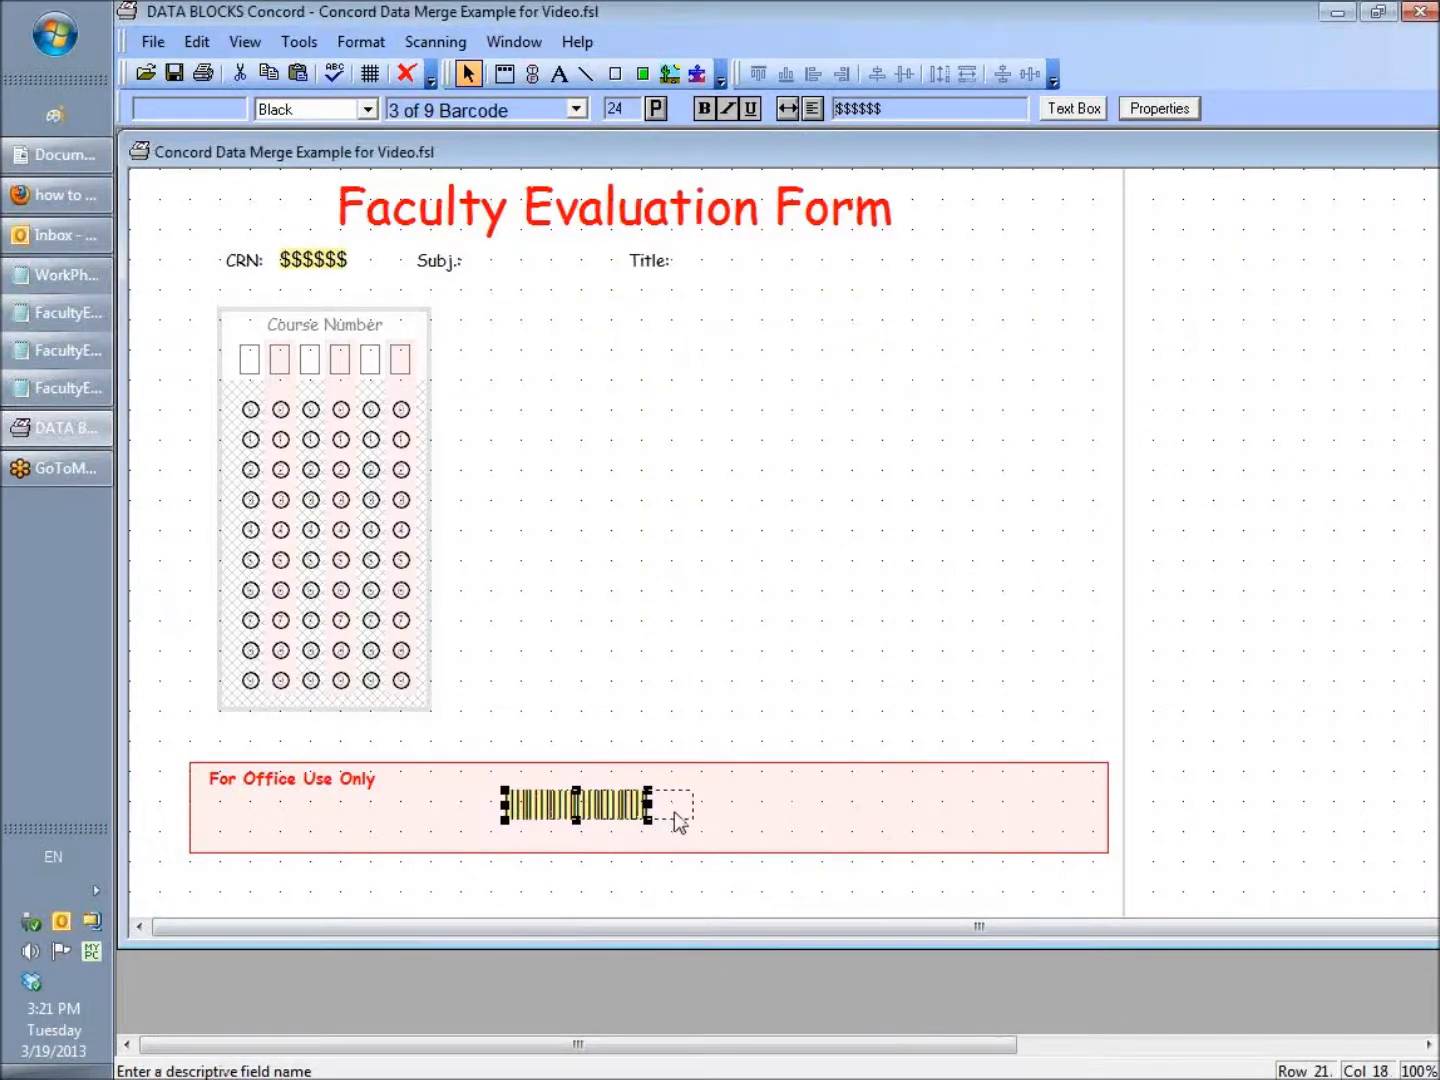
drag(662, 812, 710, 812)
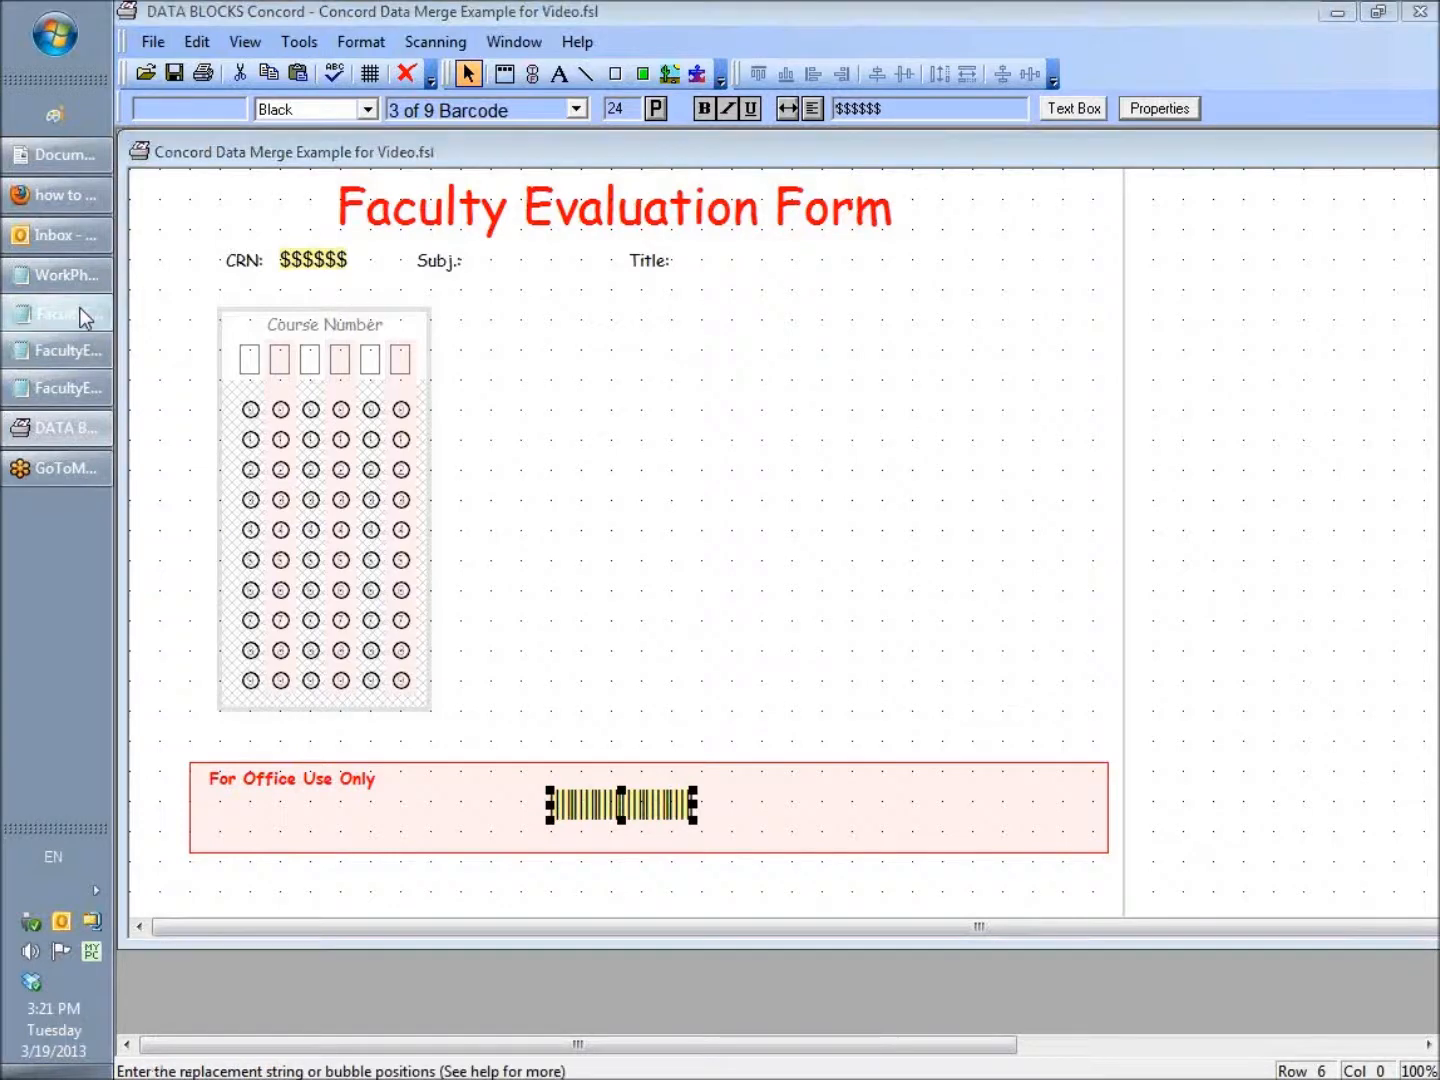
click(80, 308)
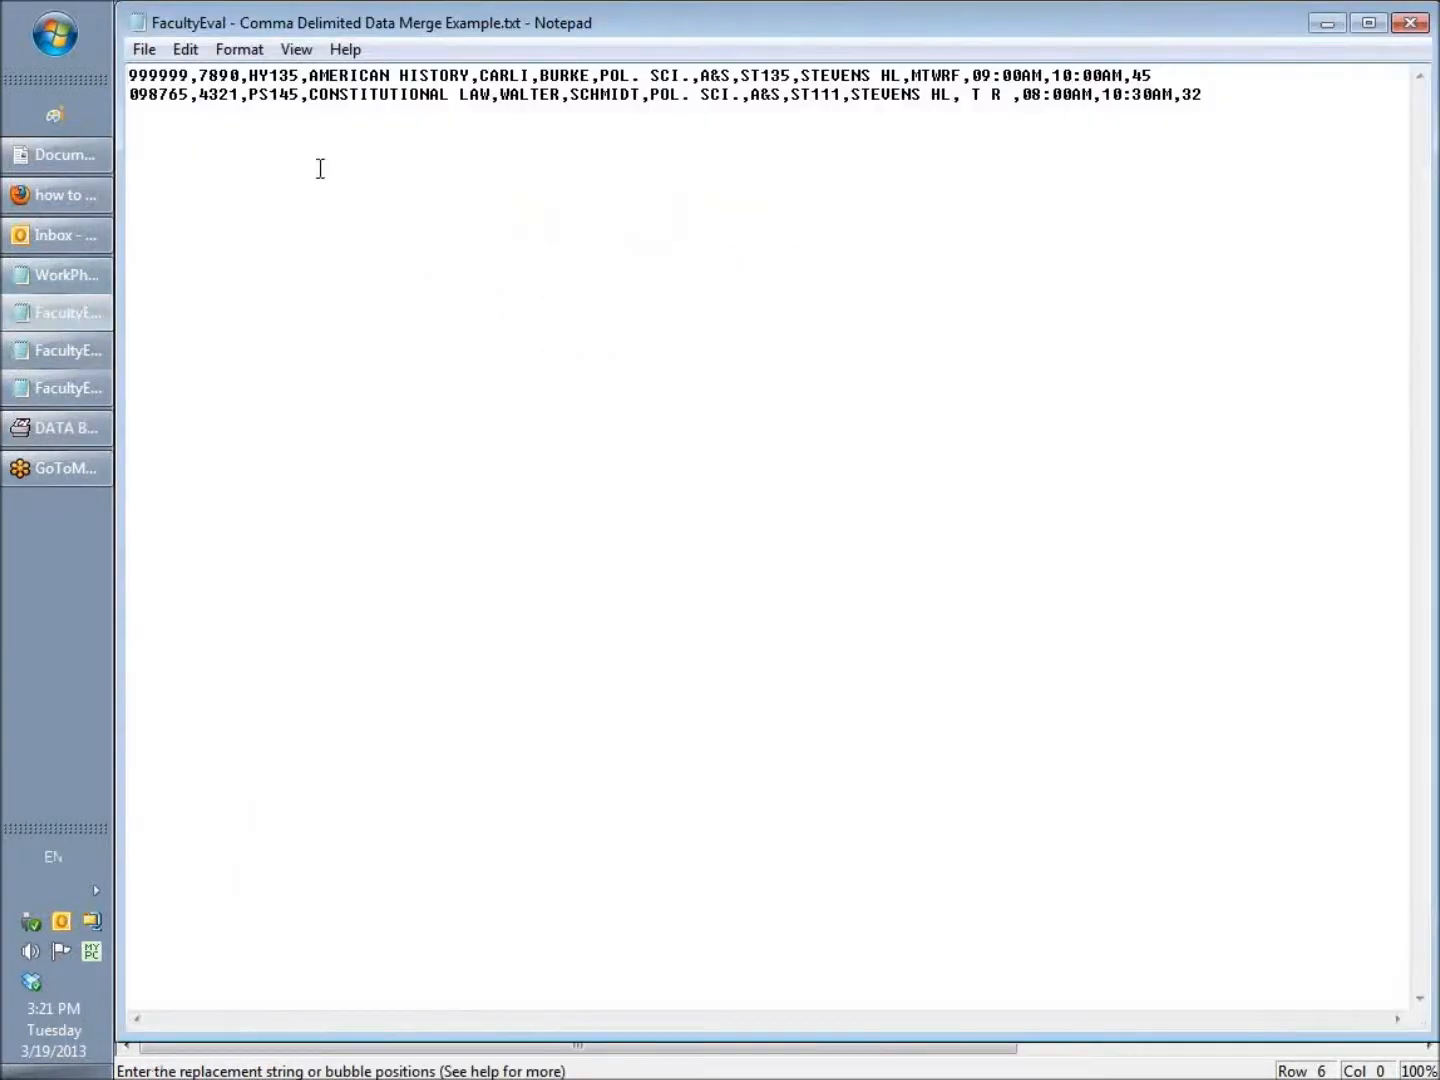
drag(700, 30, 690, 349)
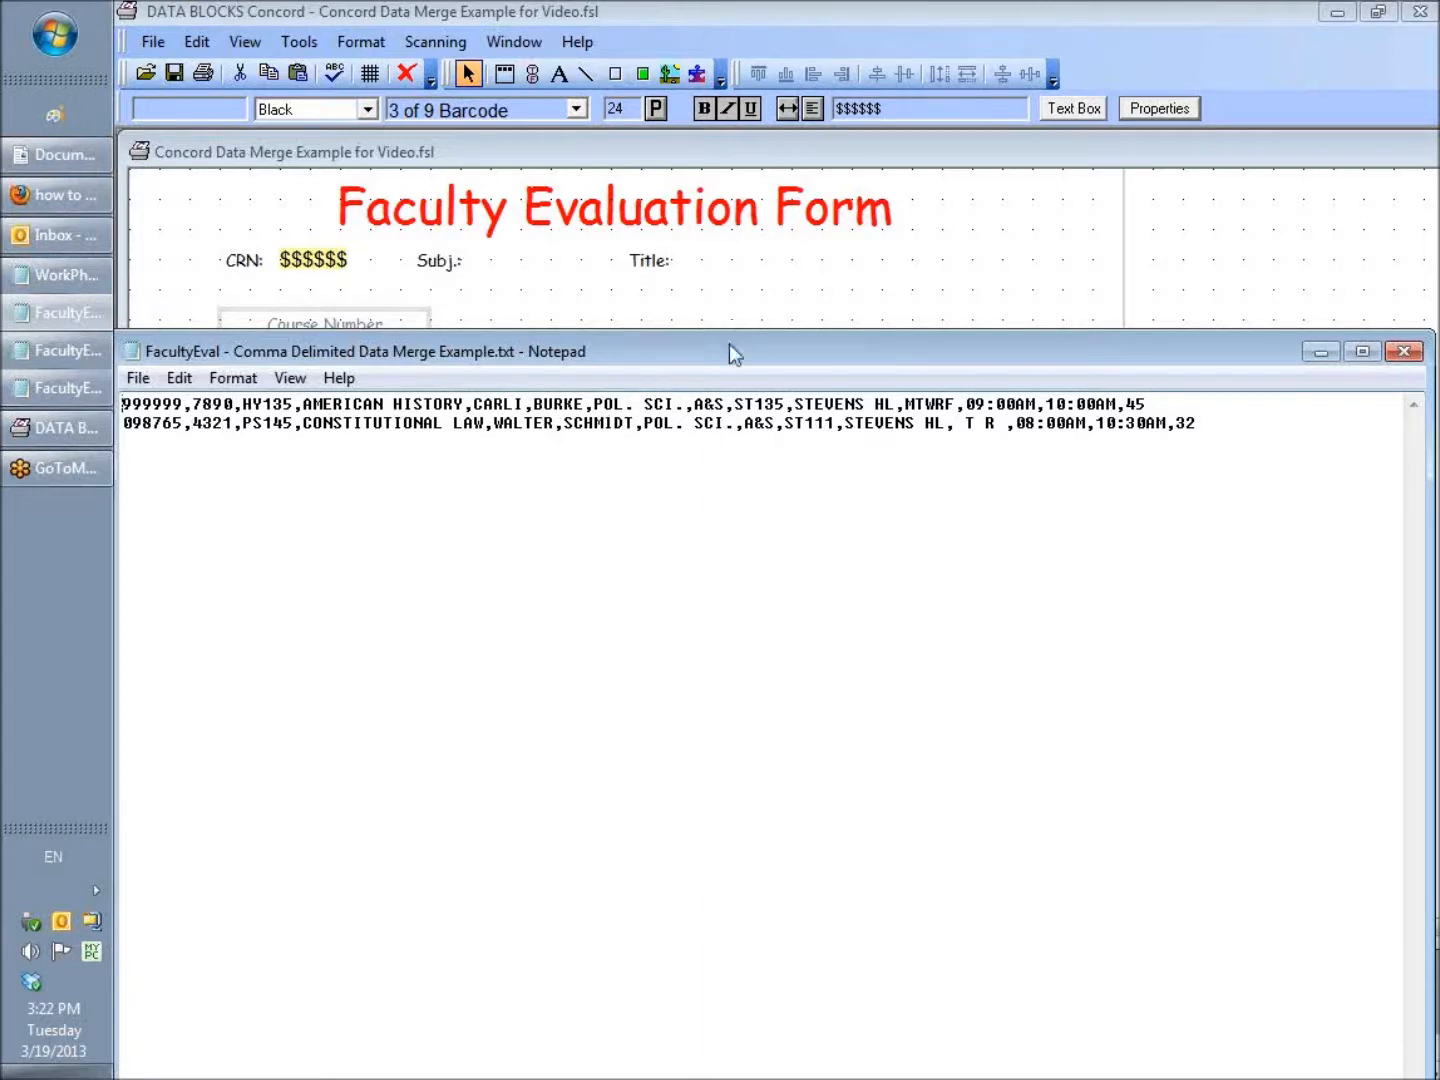
click(596, 283)
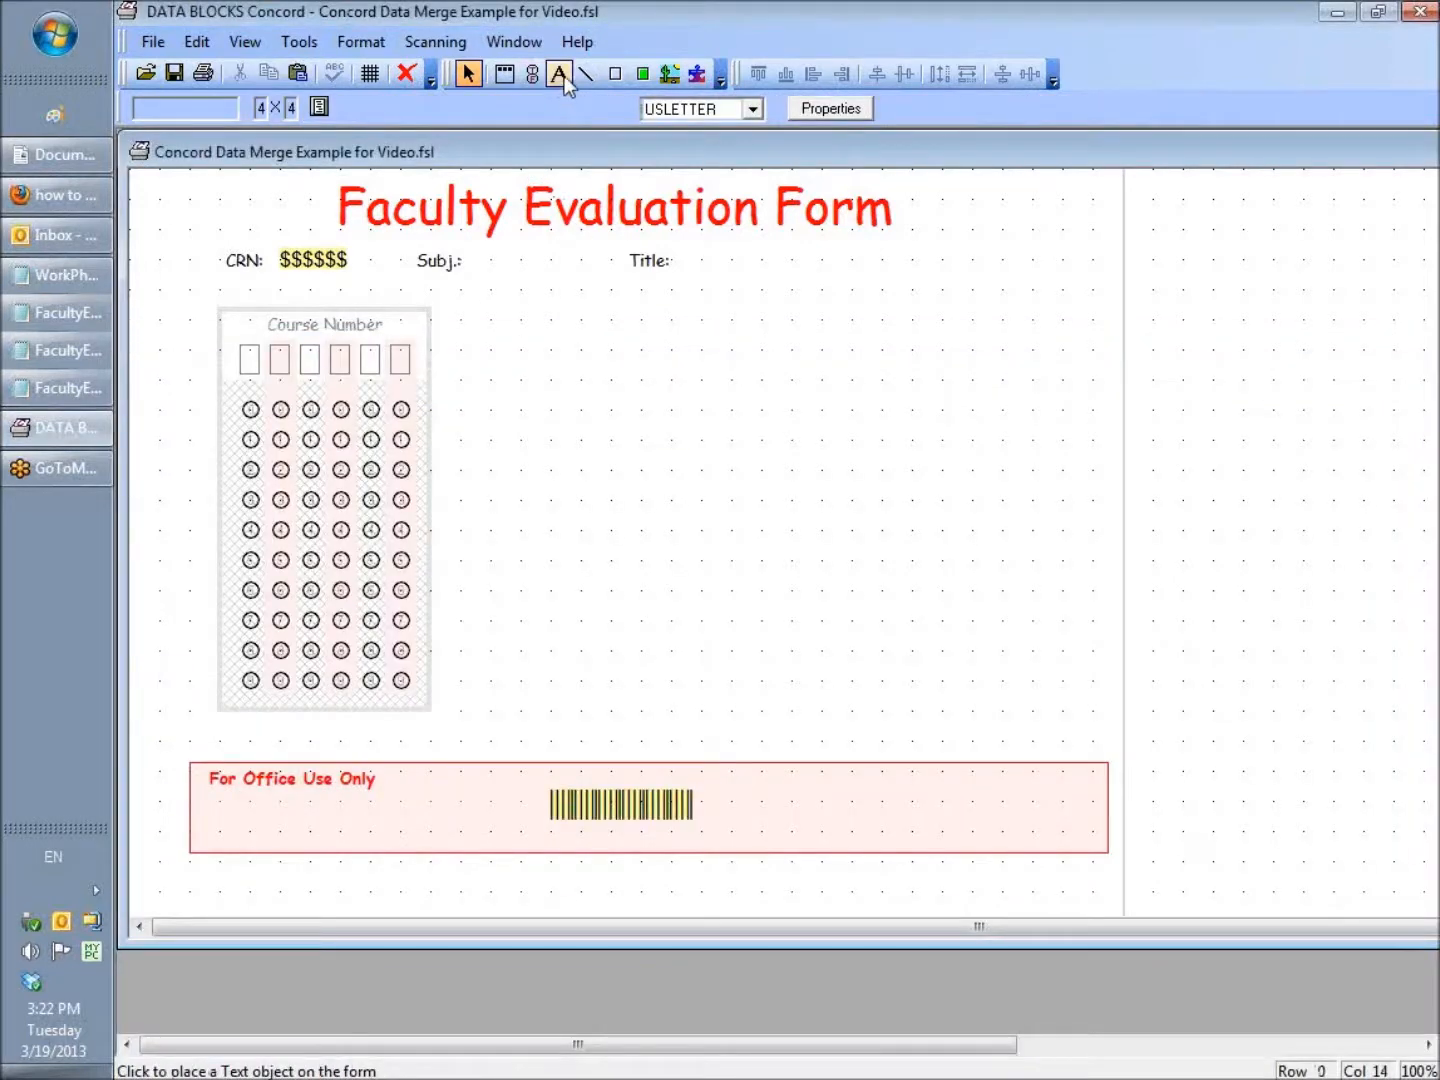
click(300, 40)
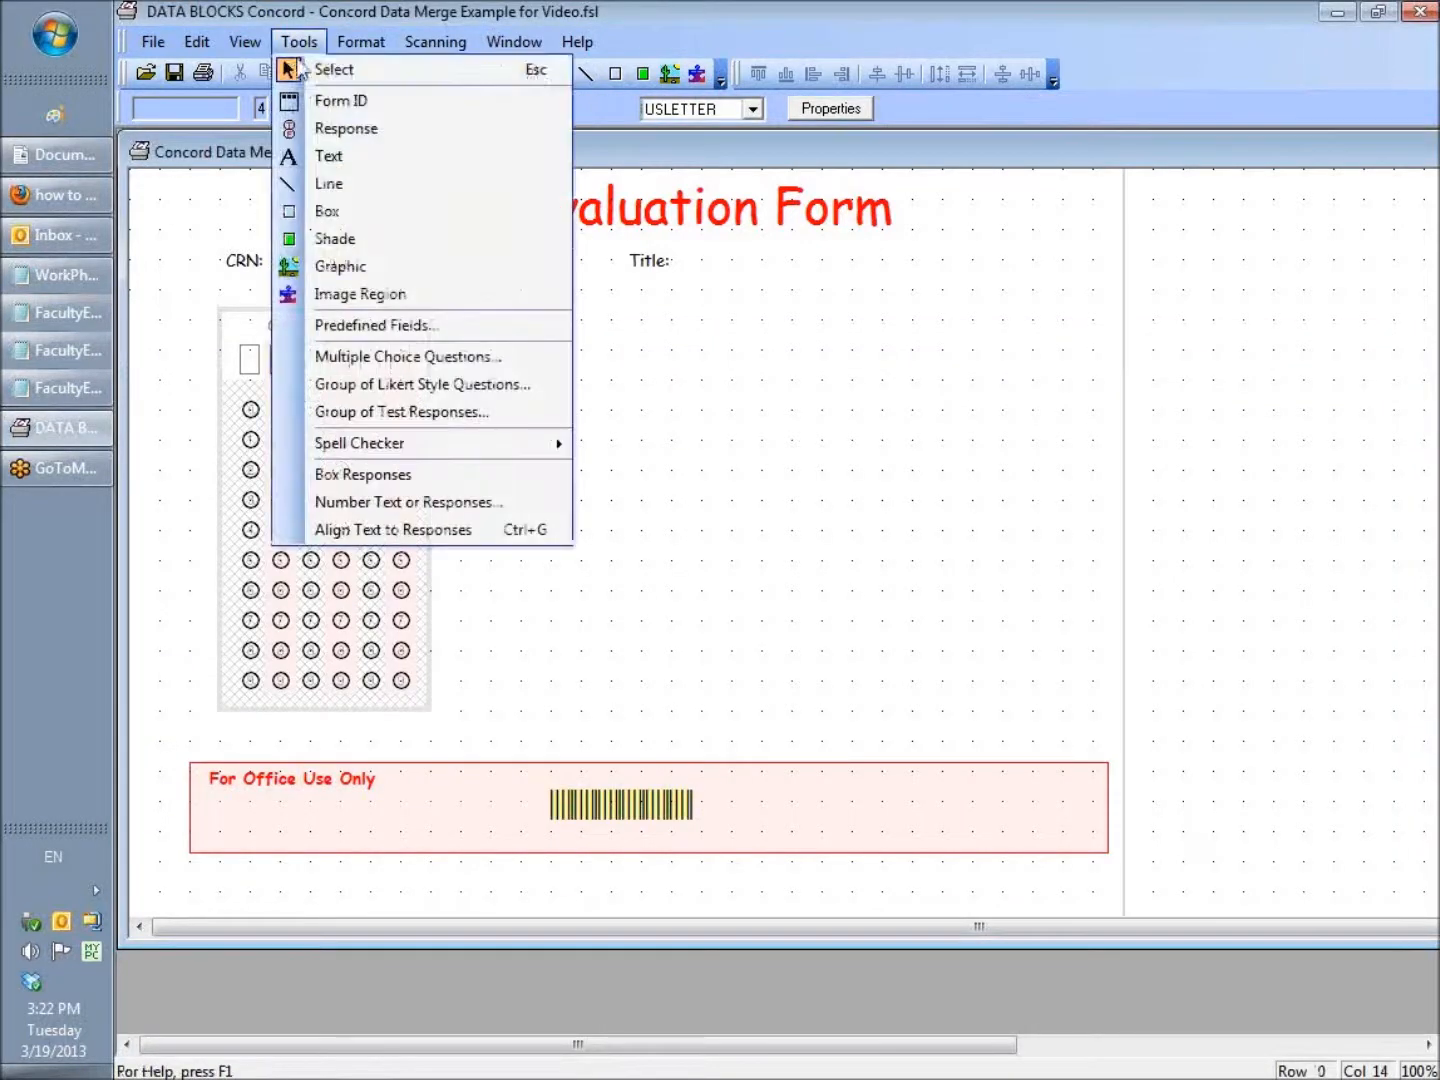
click(328, 155)
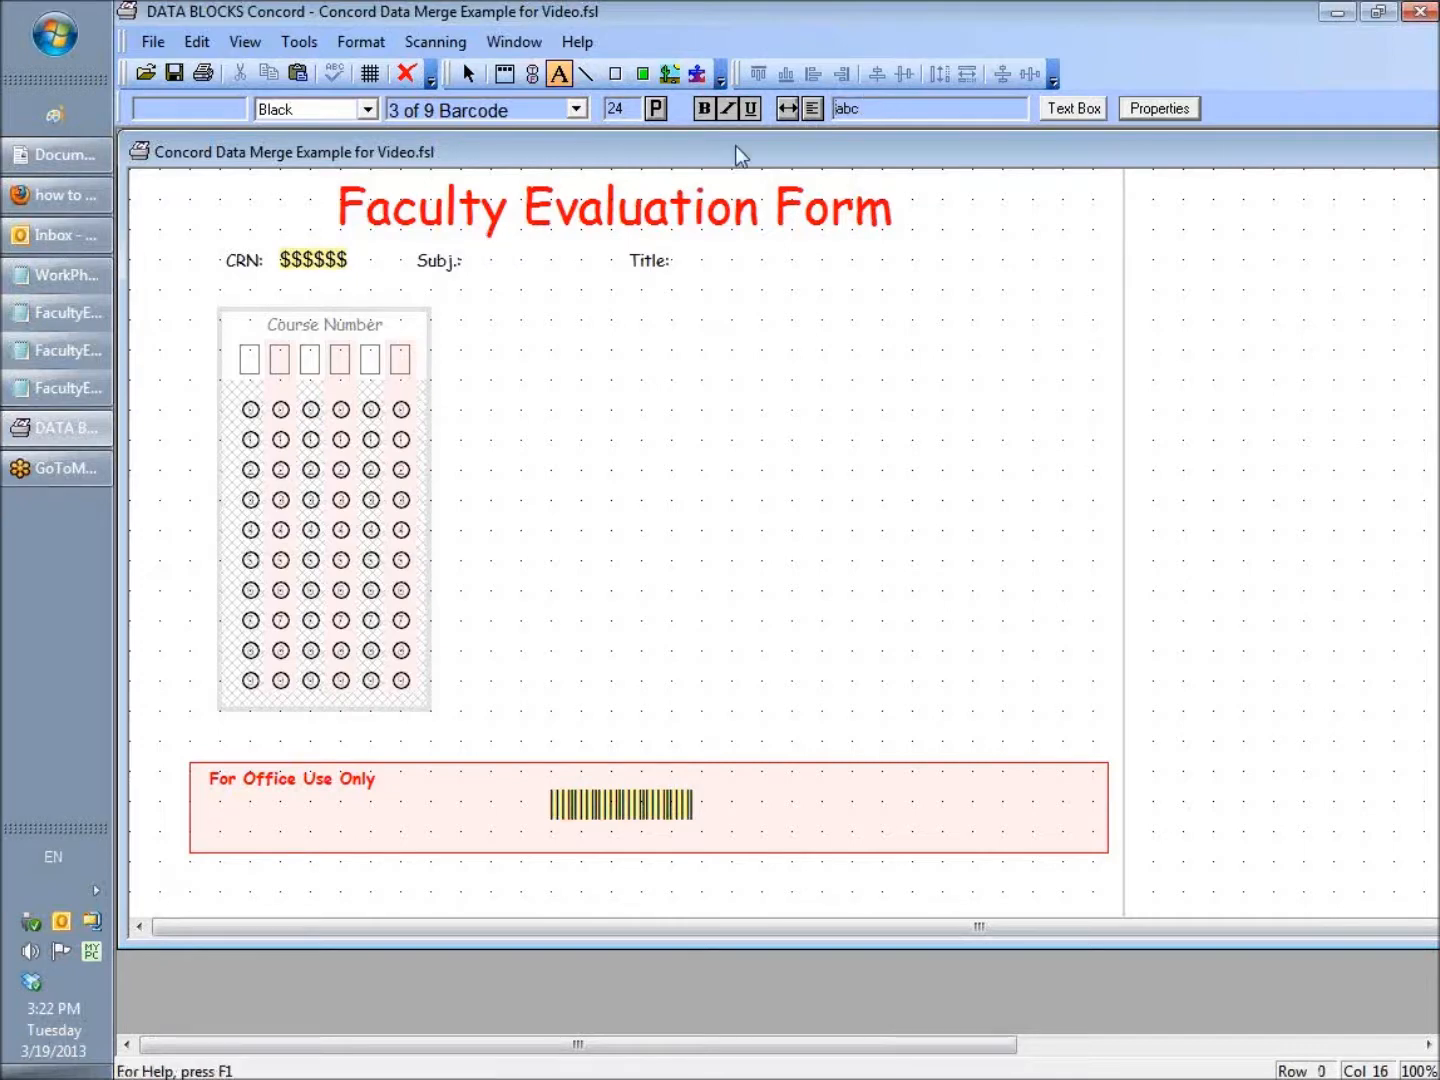
double_click(840, 109)
text(1)
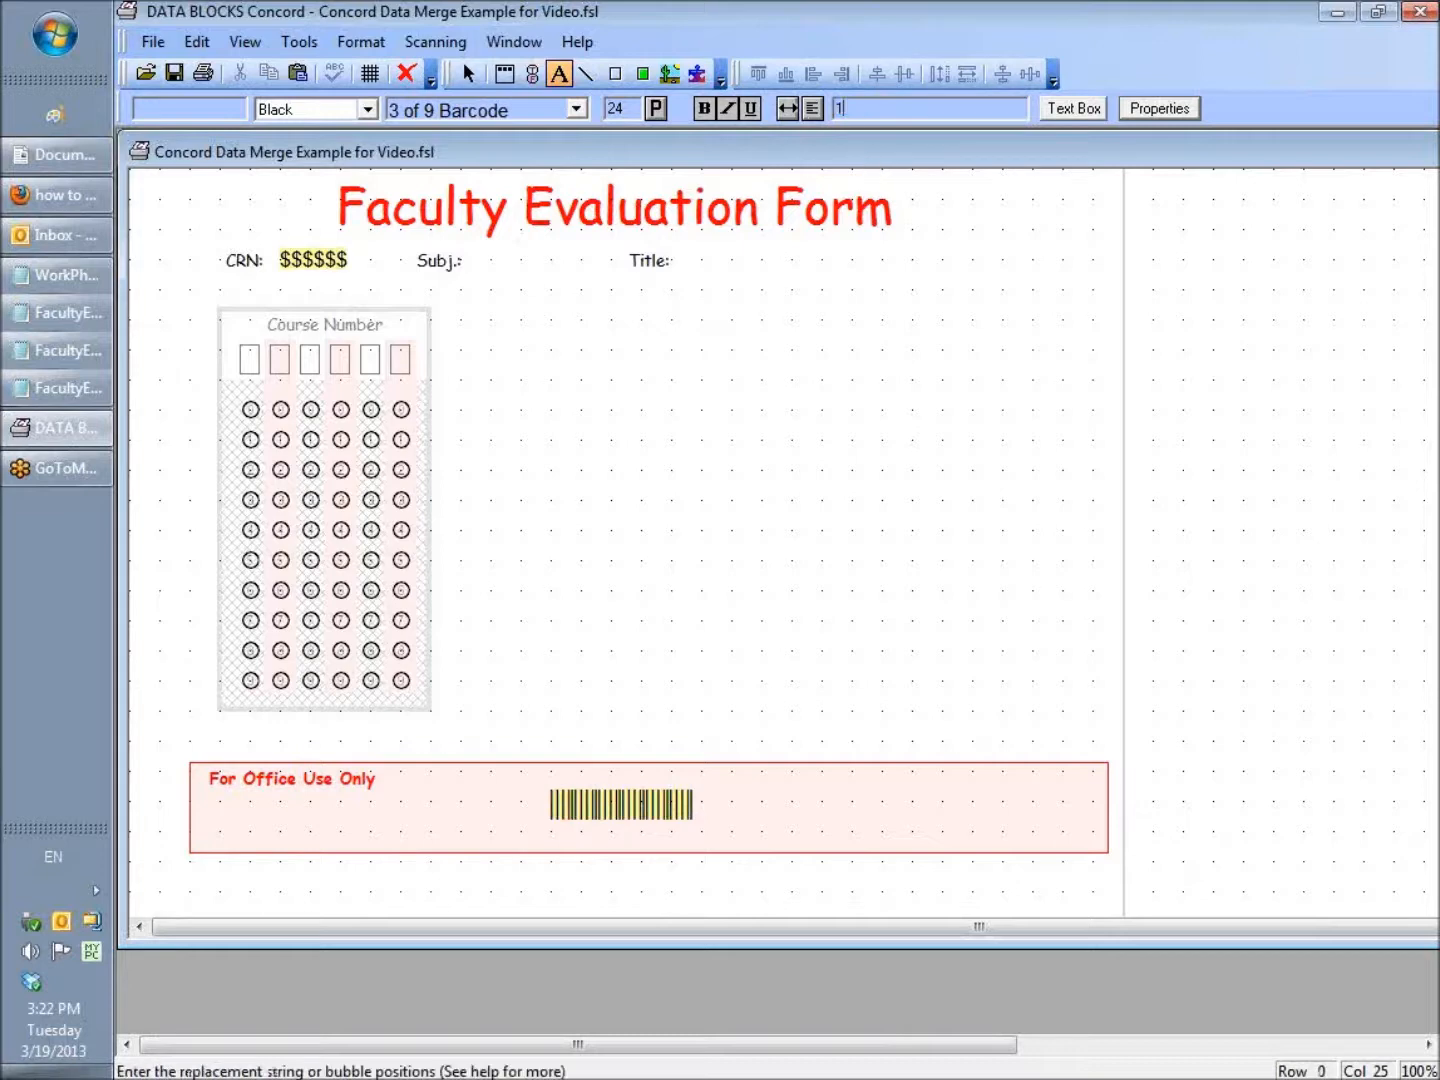
text(234567890)
drag(477, 248, 566, 280)
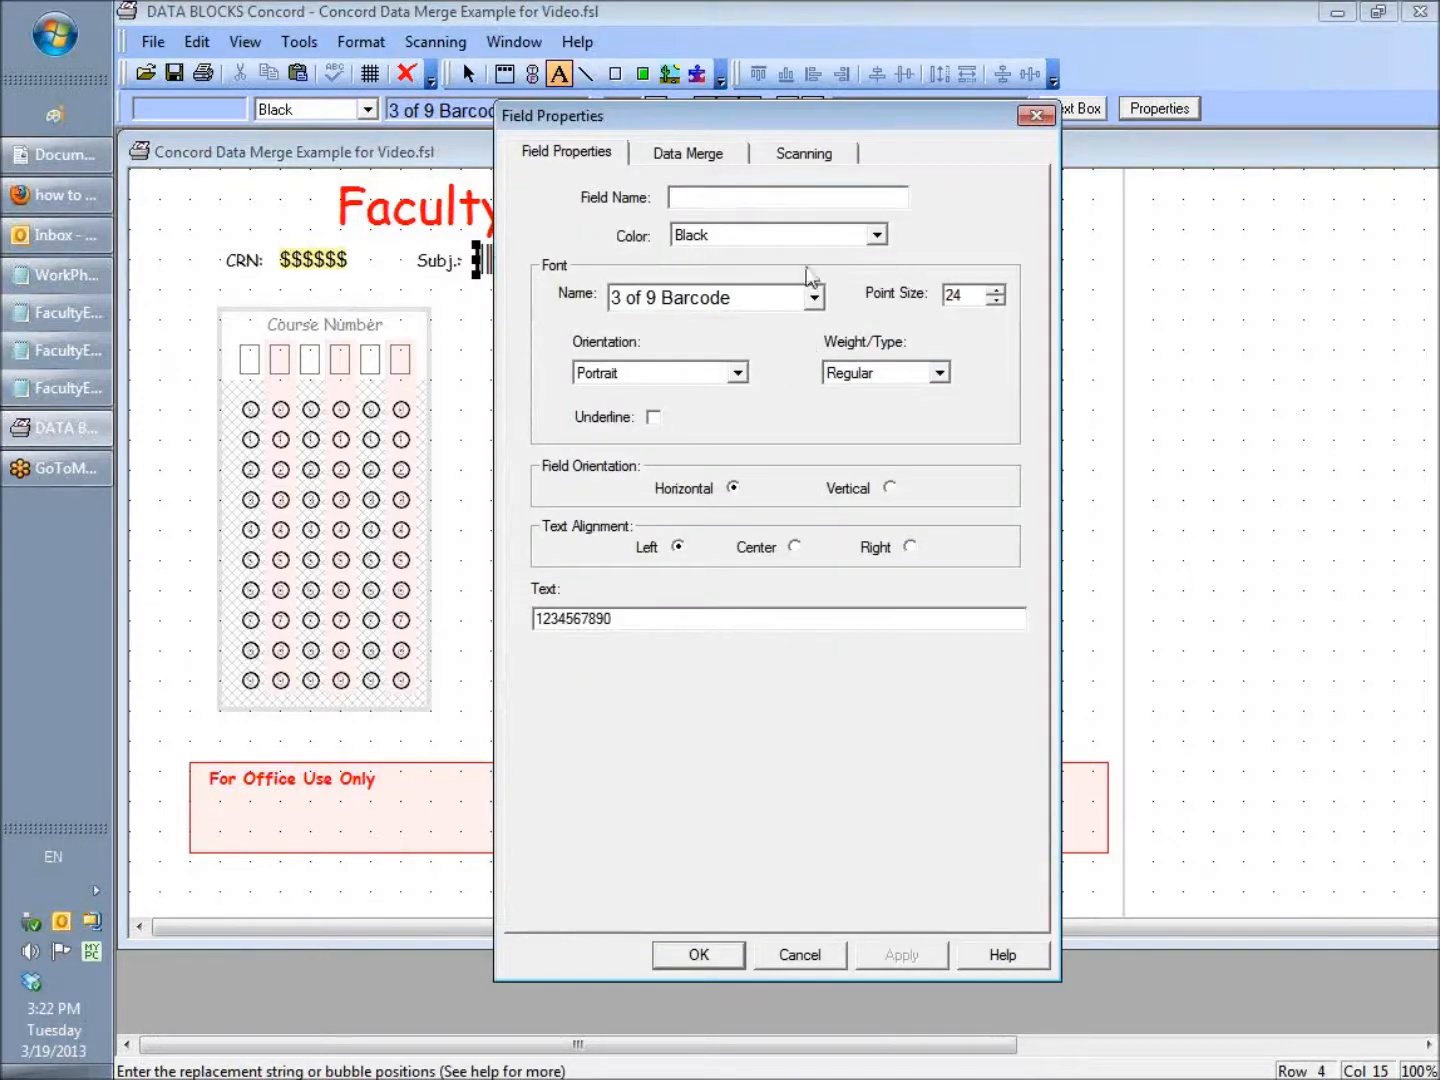
Set the subject text field's font to Arial at 12 points
click(815, 299)
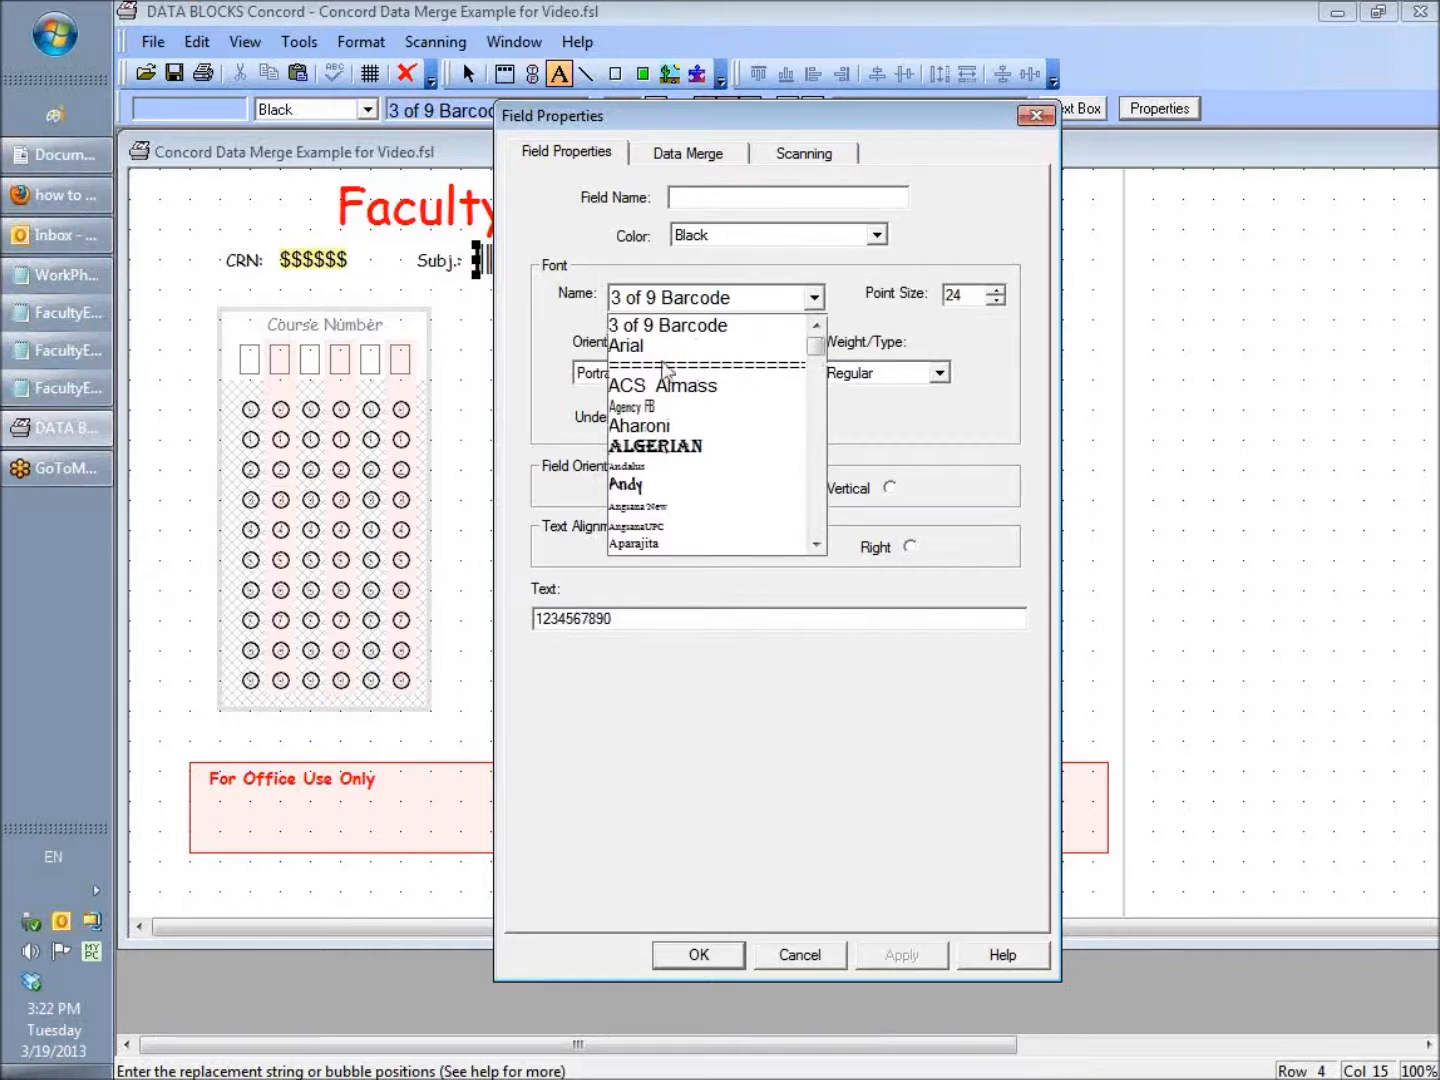
click(636, 346)
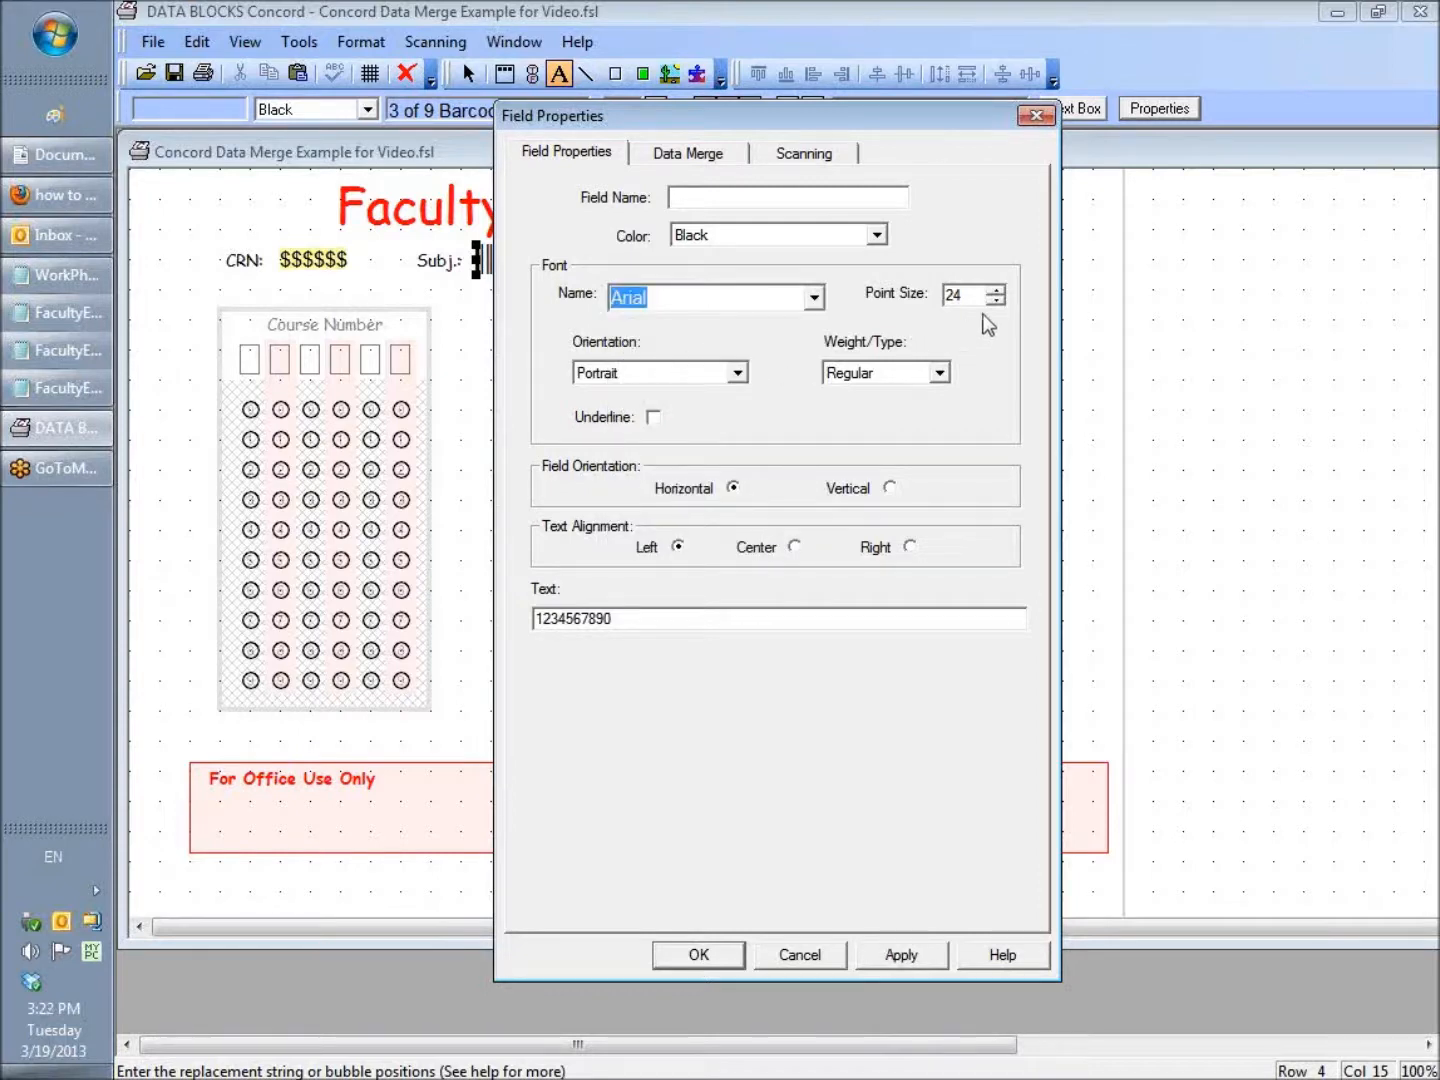
drag(973, 295, 923, 293)
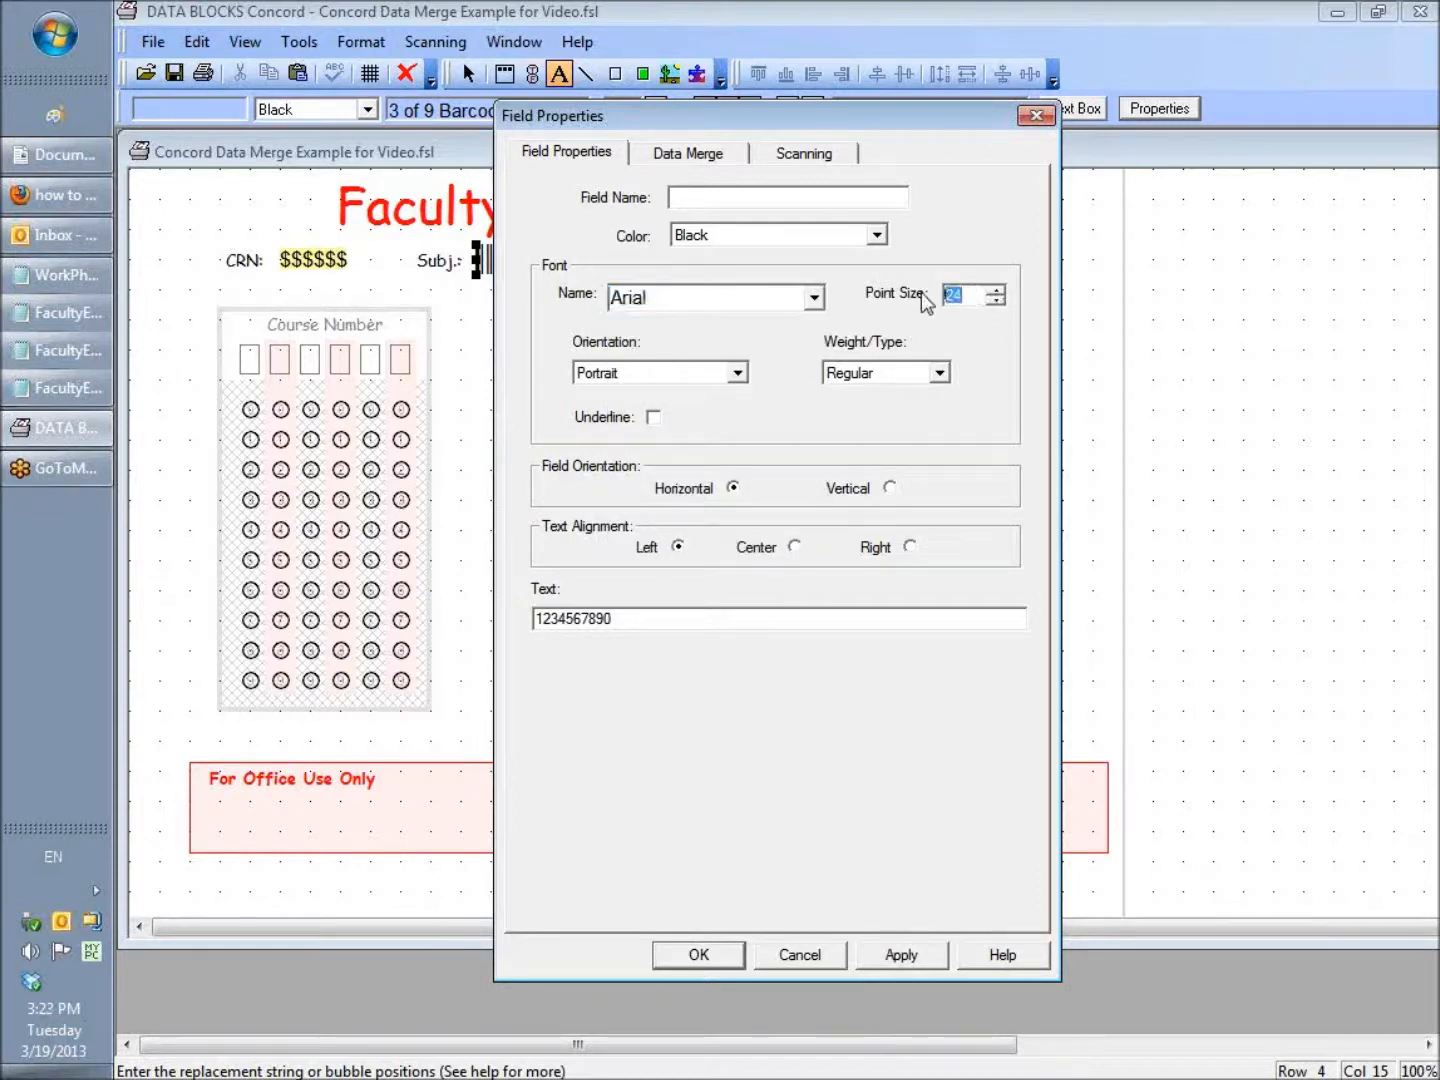
text(1)
Make the subject text a comma delimited PREPRINT merge field with field number 7 and maximum data length 10, checking the data file
click(703, 158)
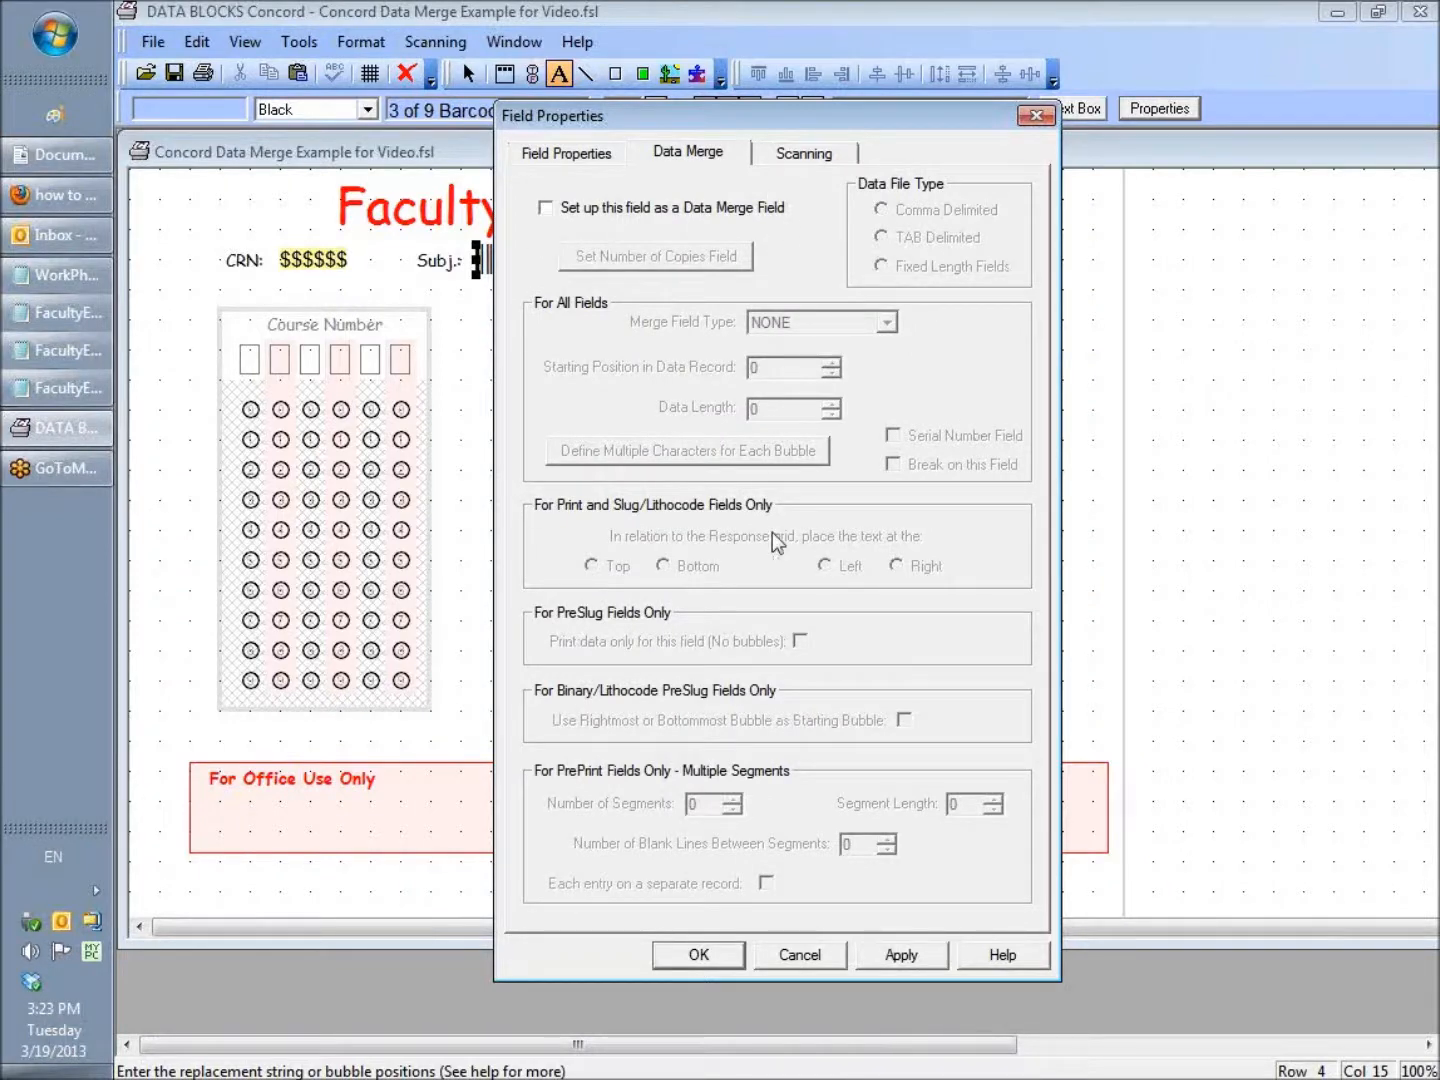
click(545, 208)
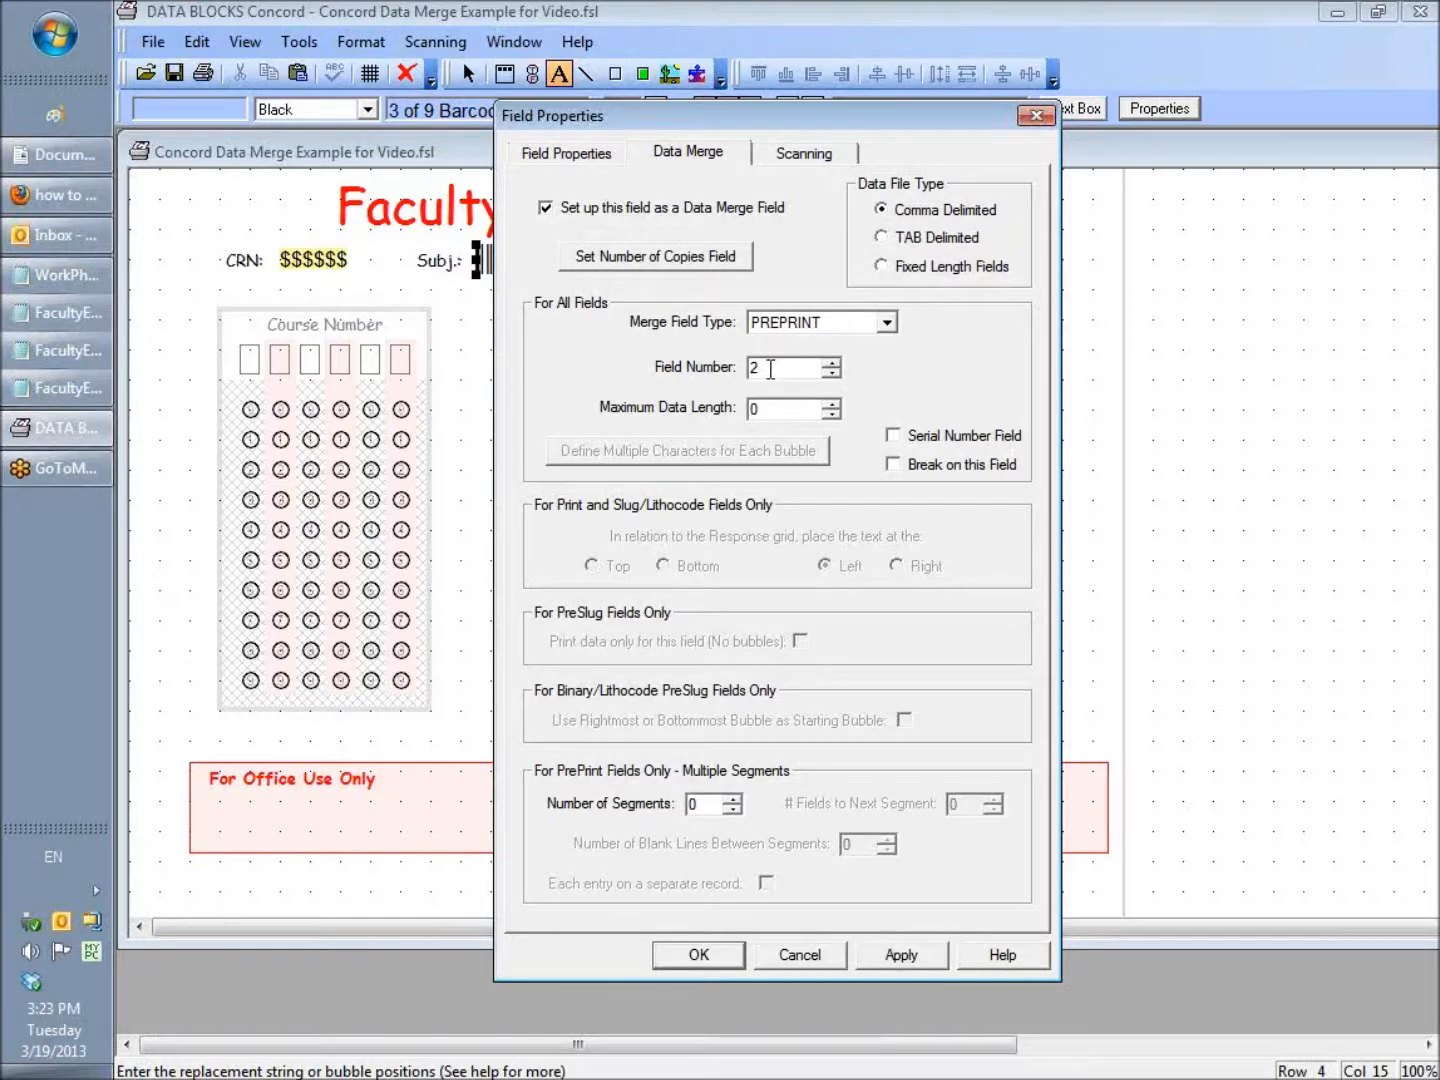
drag(769, 370, 739, 369)
text(7)
drag(790, 409, 739, 406)
text(1)
click(45, 316)
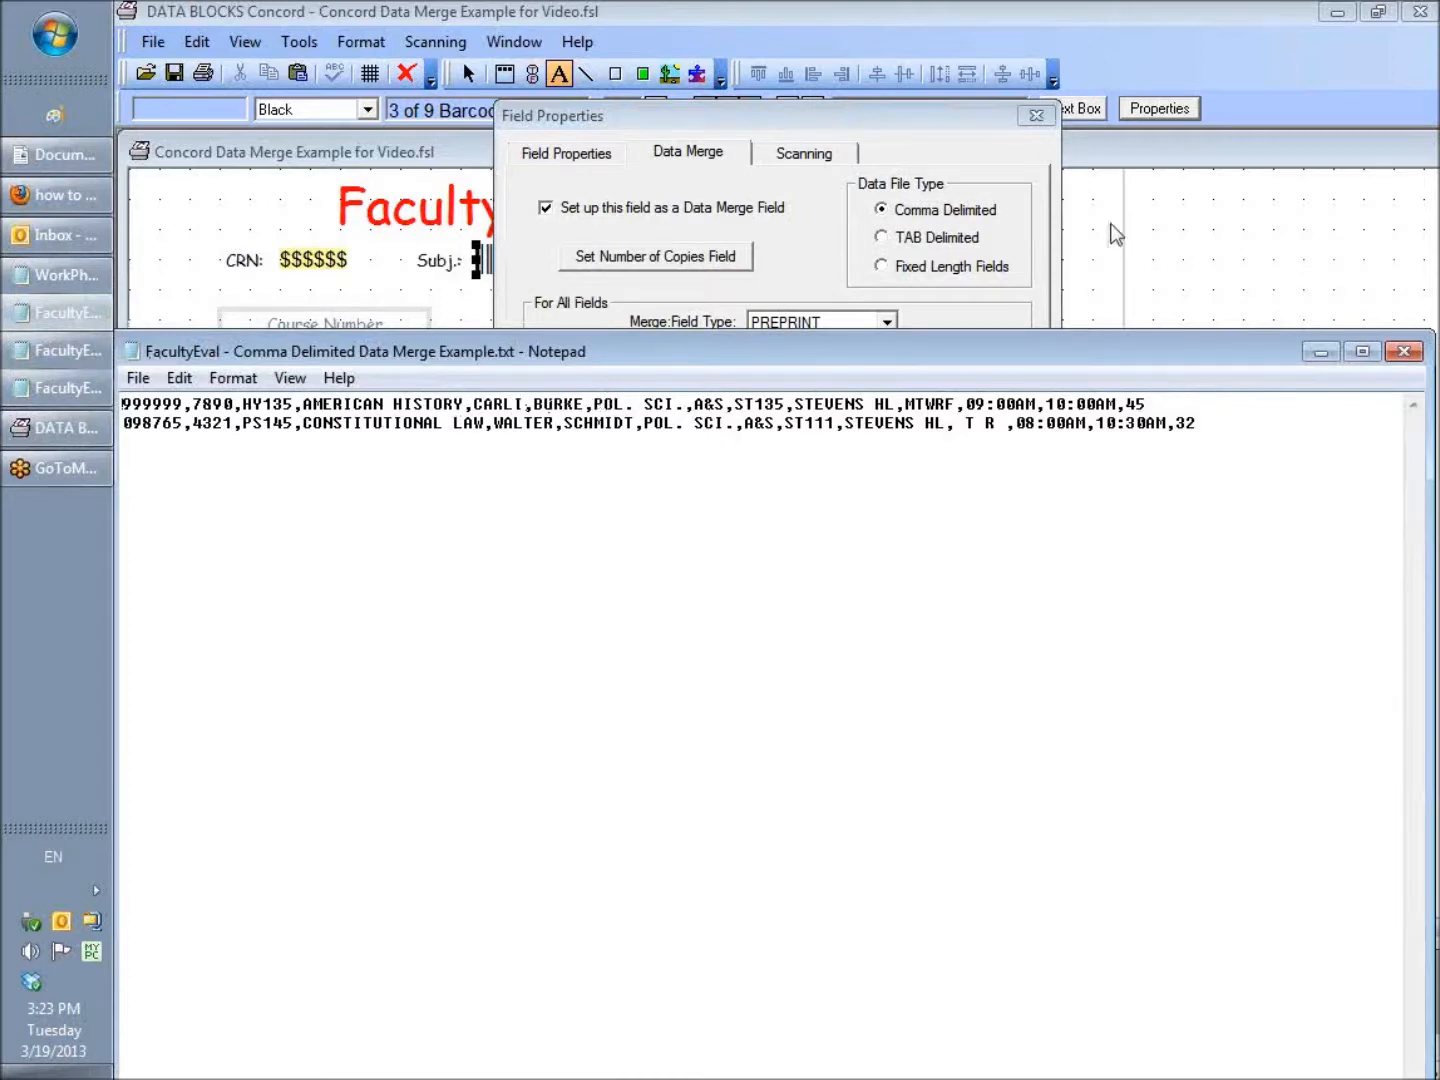
click(967, 149)
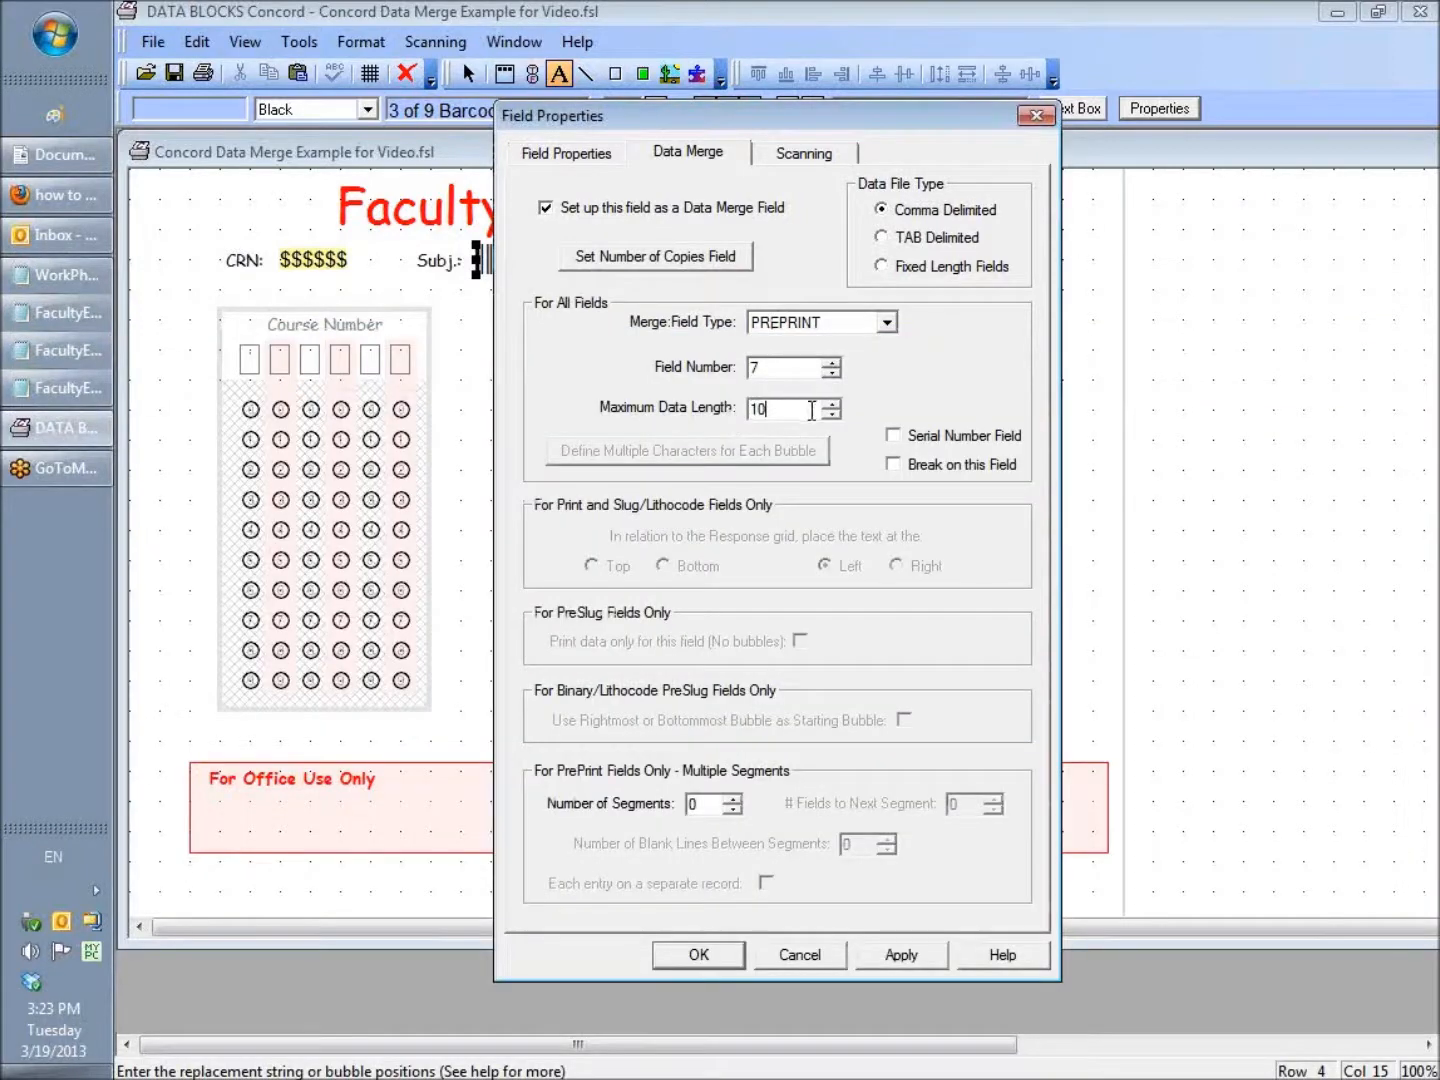
click(703, 960)
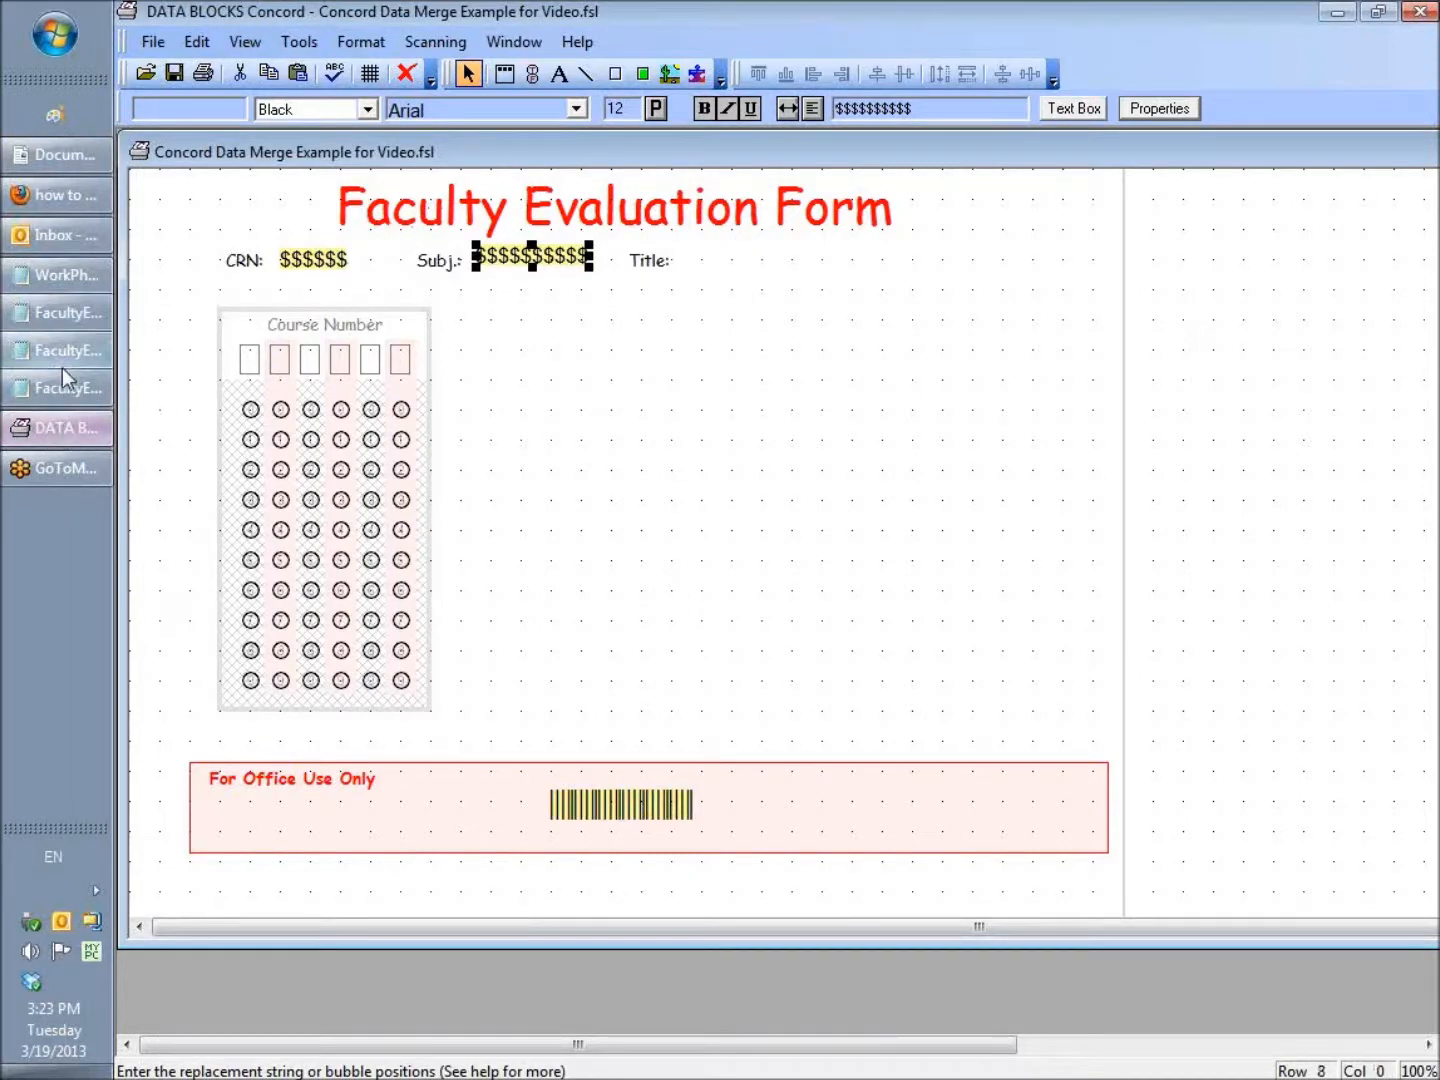
Consult the comma delimited data file and place a text field reading abc directly after the Title: label
click(52, 312)
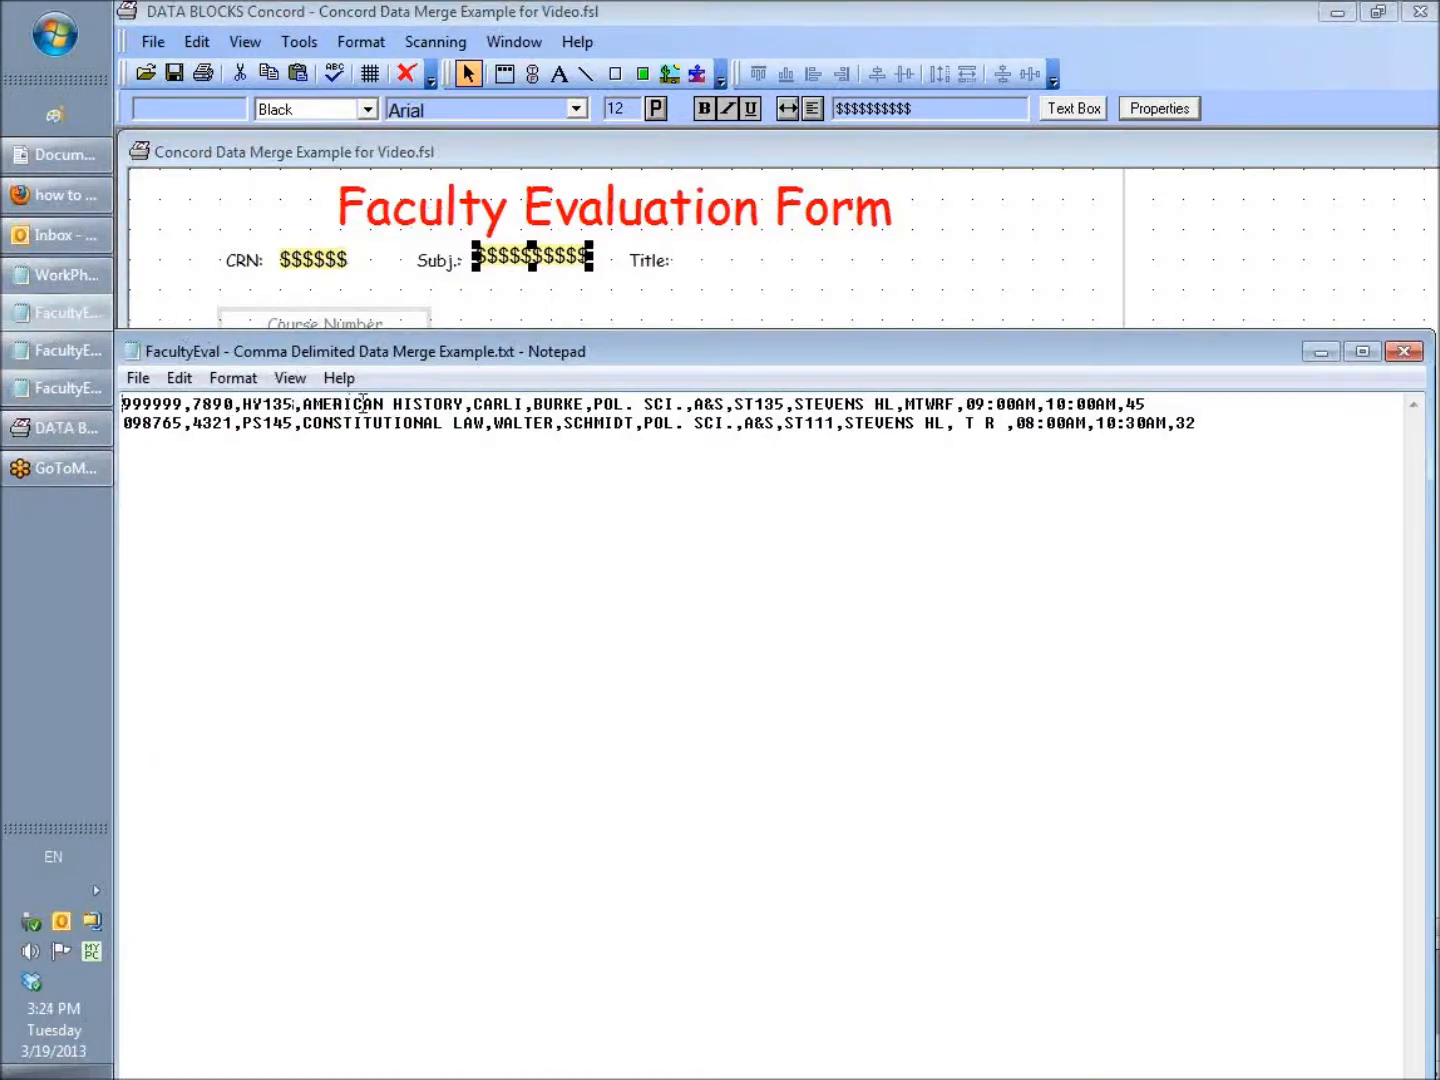
click(743, 293)
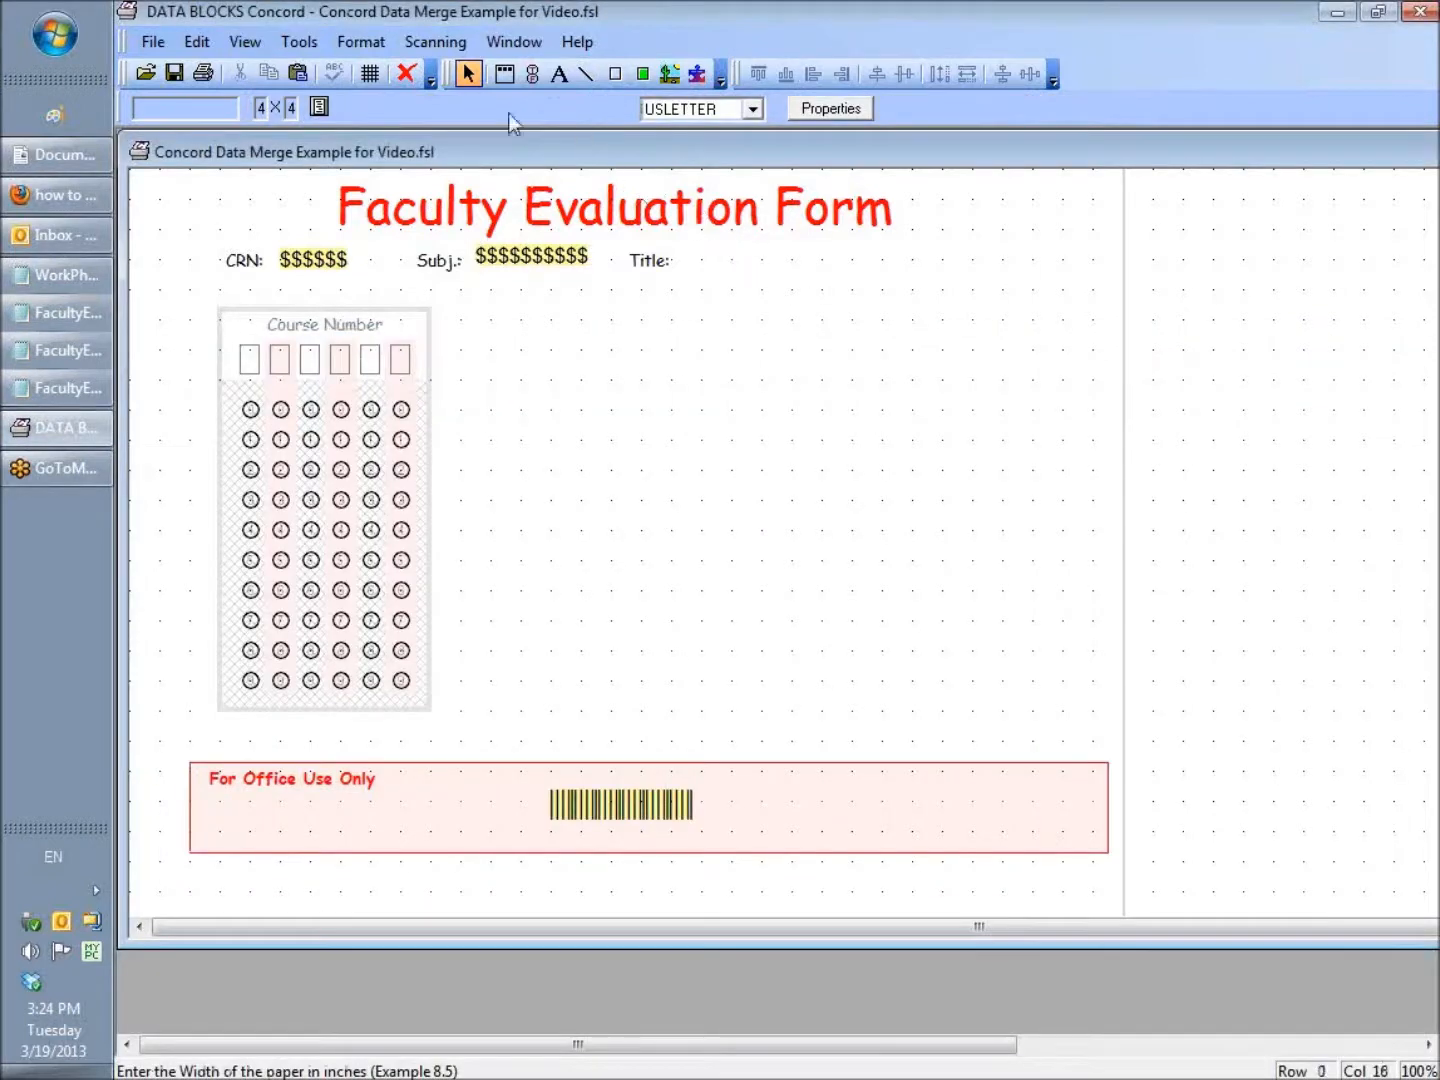
click(297, 40)
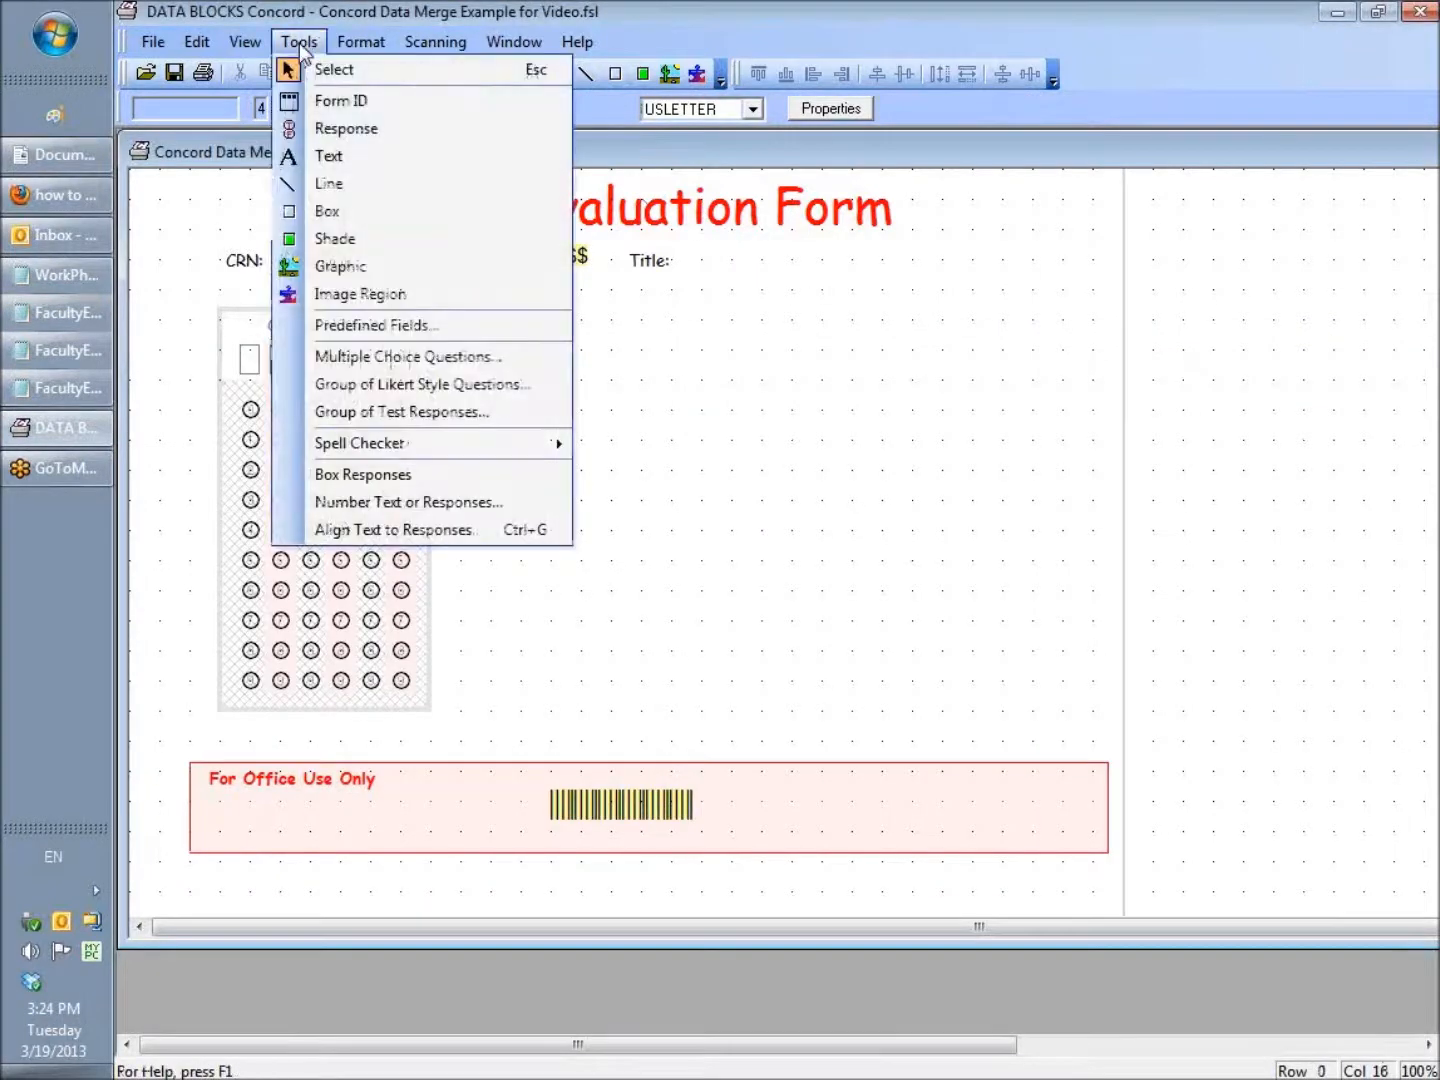
click(328, 155)
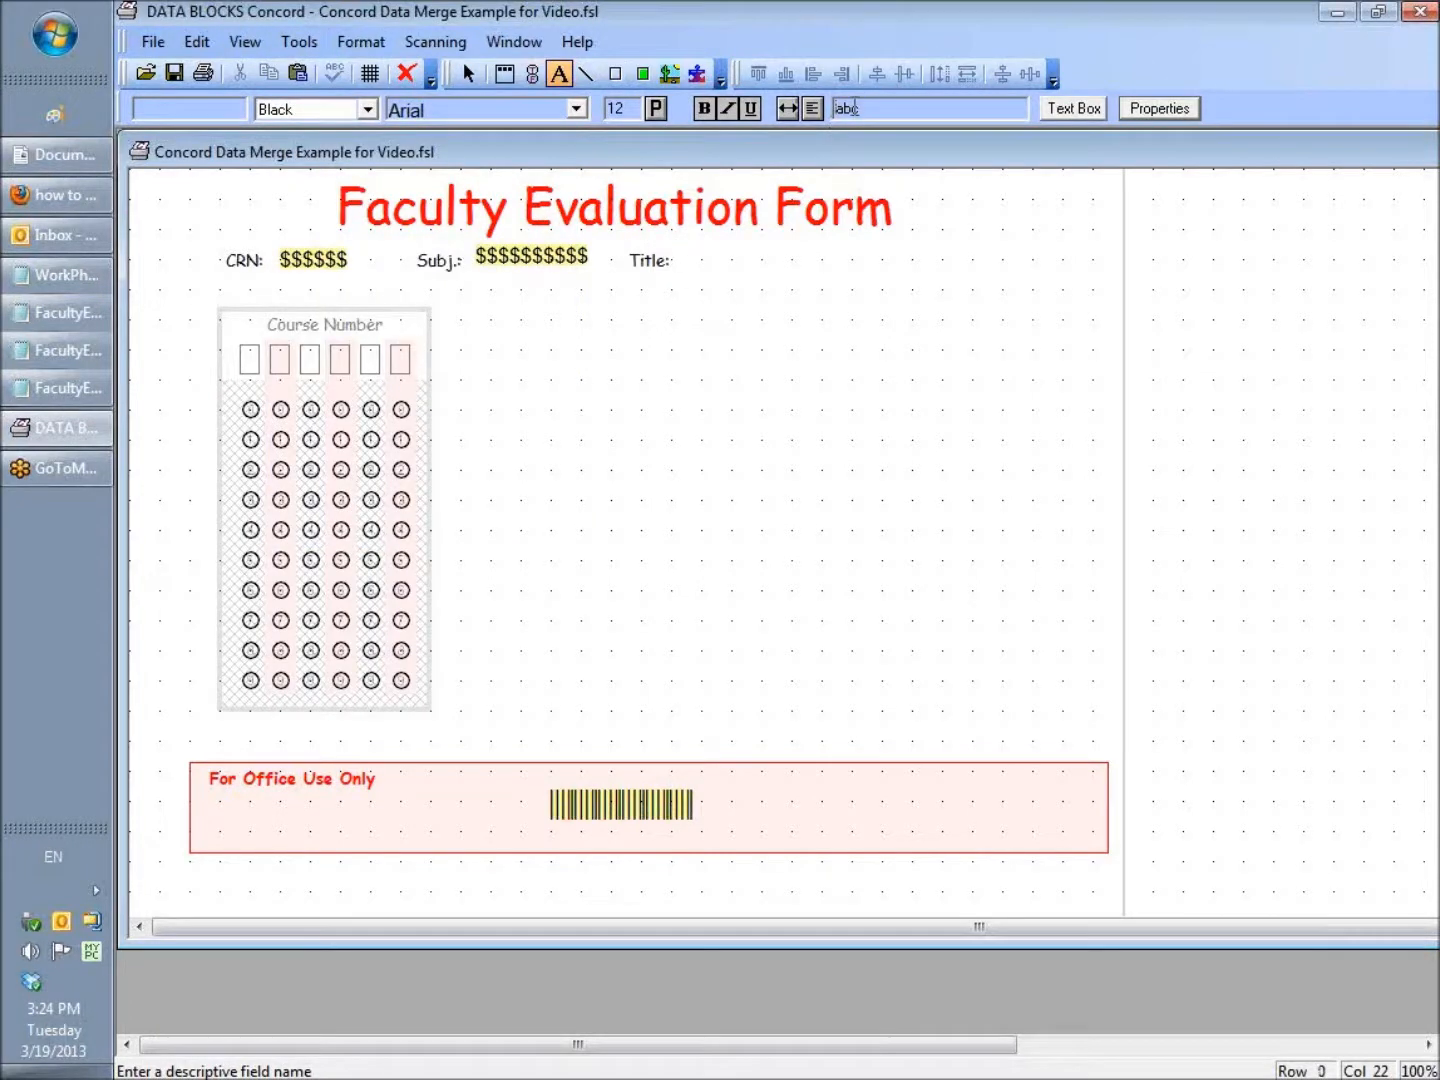
click(888, 109)
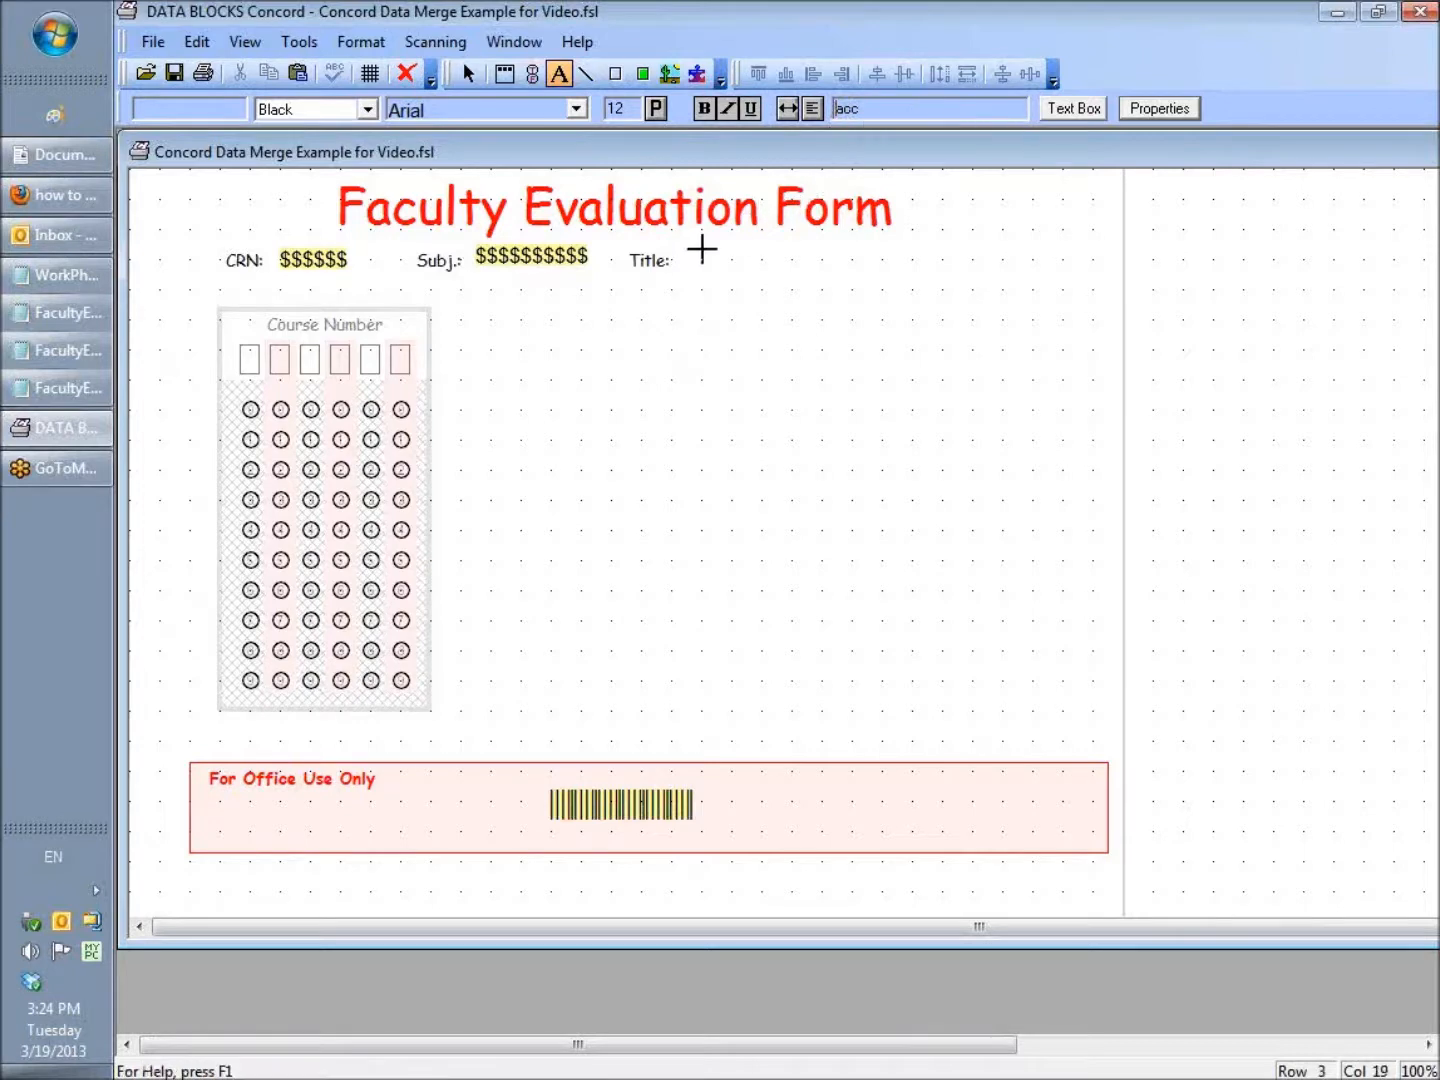
drag(694, 251, 962, 277)
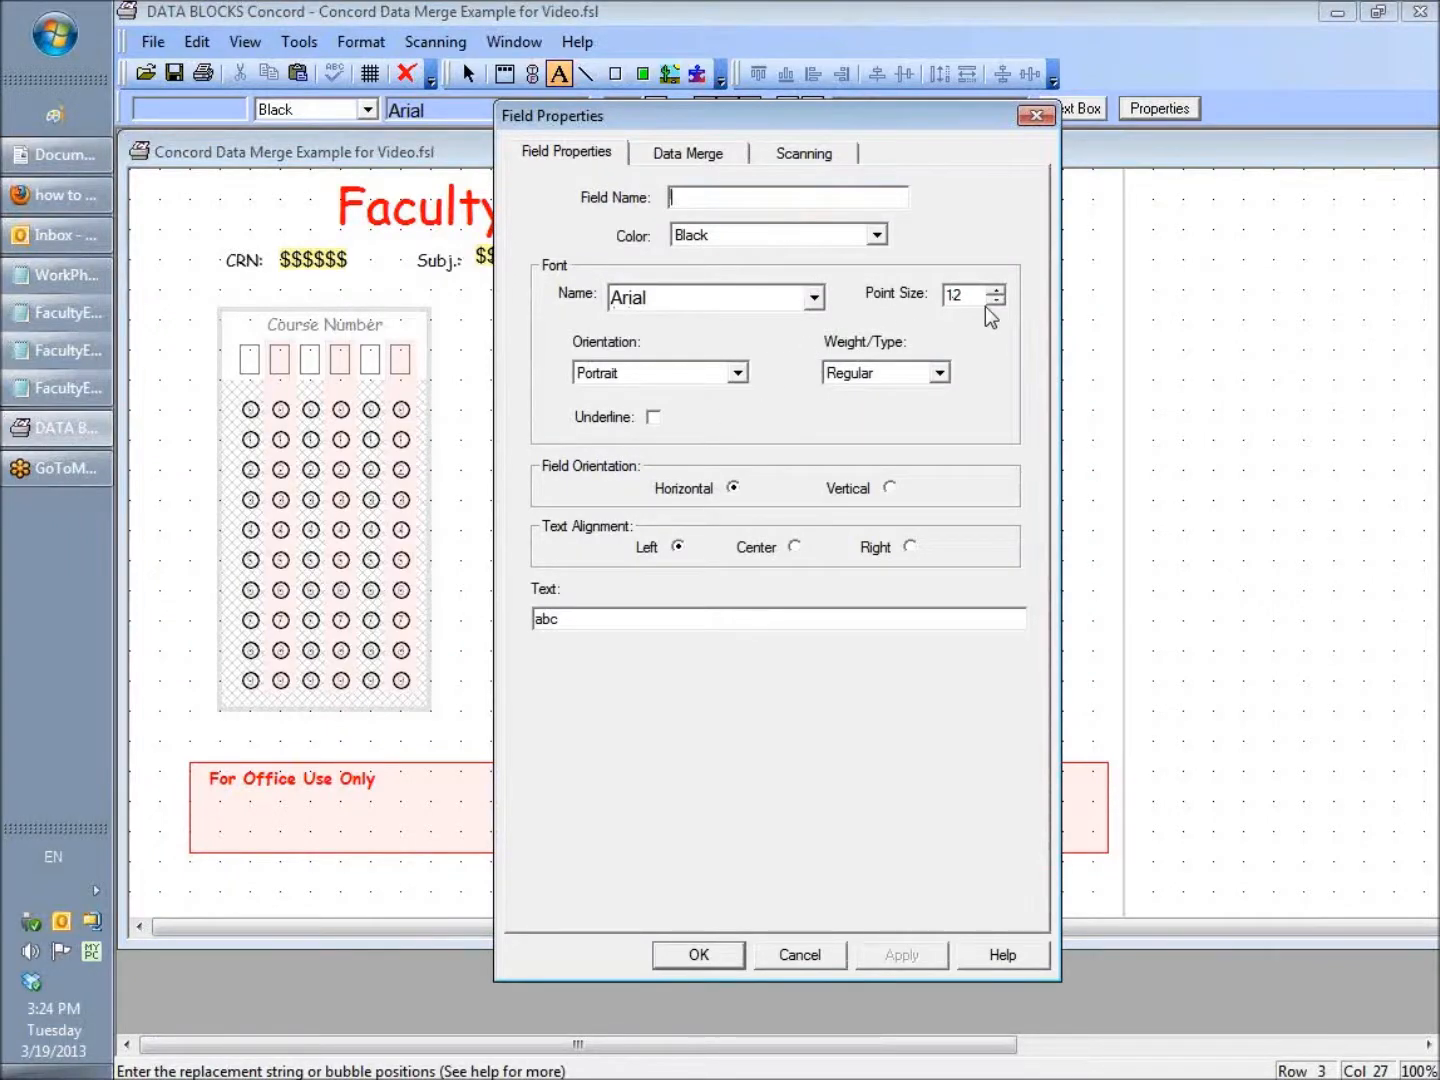
Make the title text a comma delimited PREPRINT data merge field with field number 4 and maximum data length 30
click(707, 153)
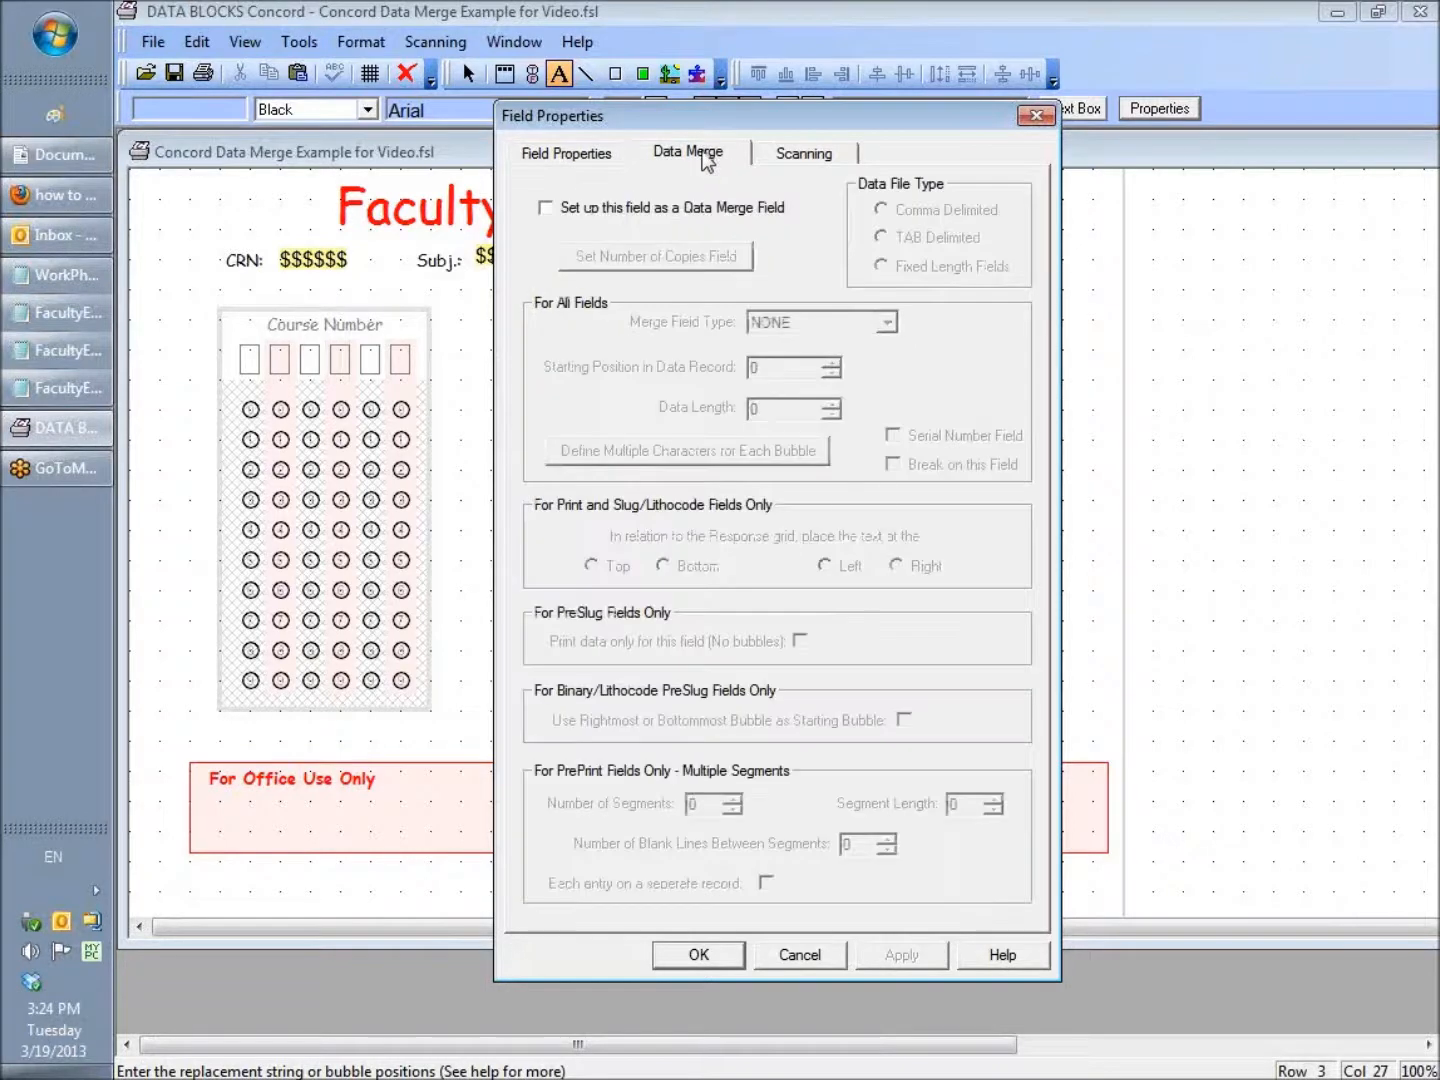
click(545, 207)
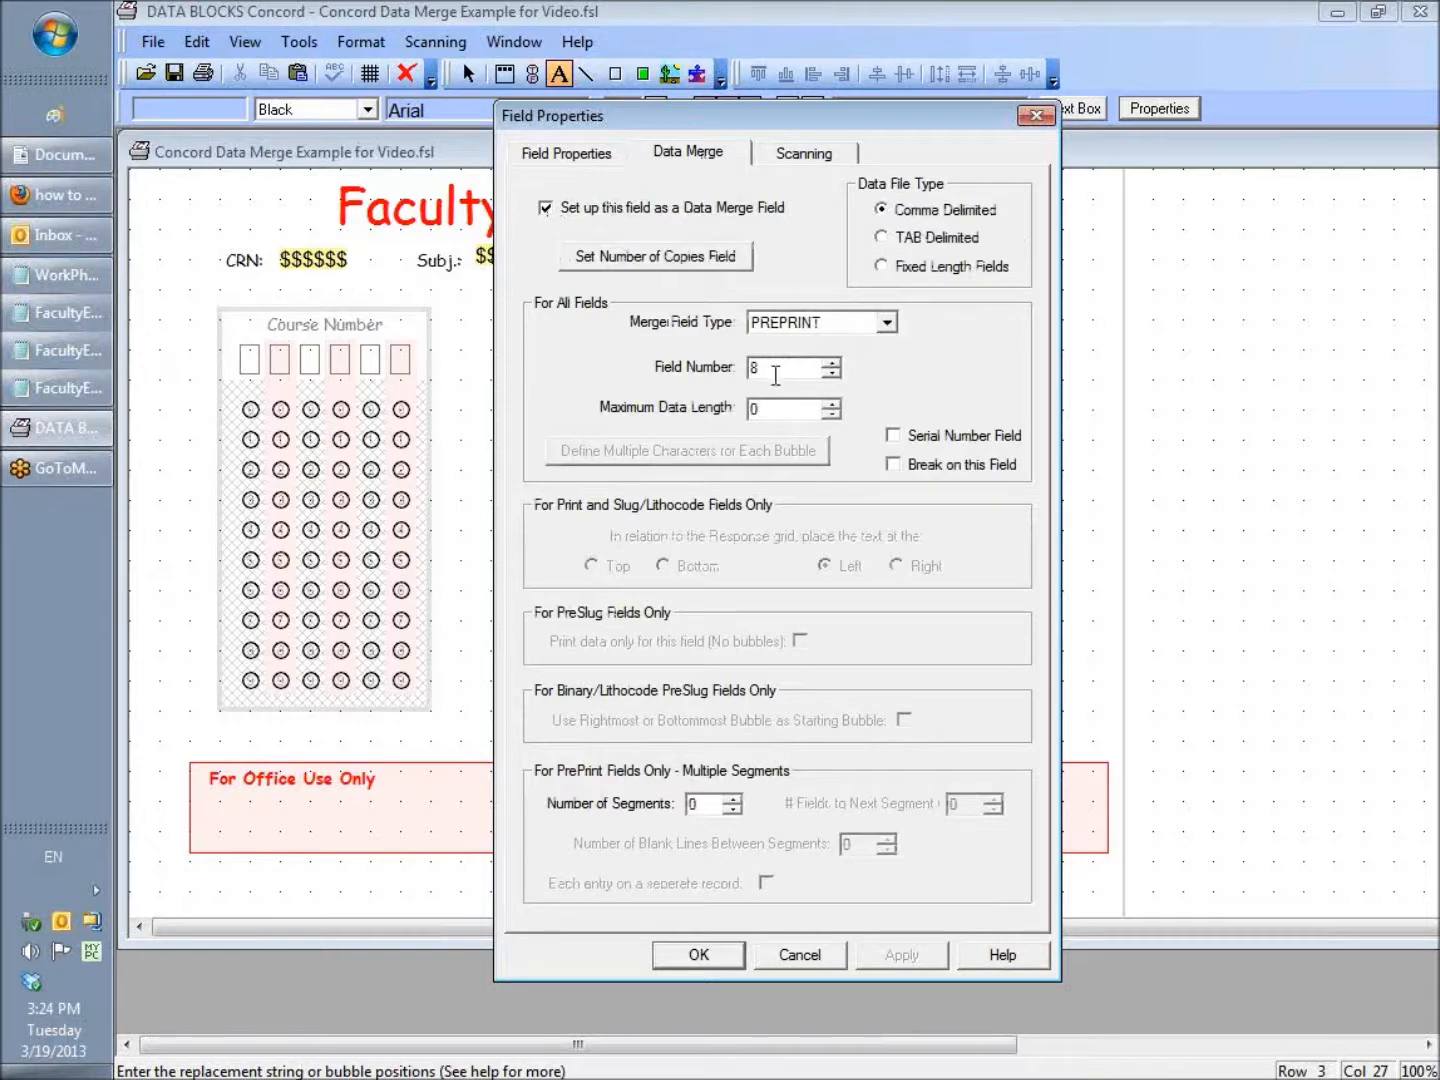
double_click(753, 368)
text(4)
click(715, 955)
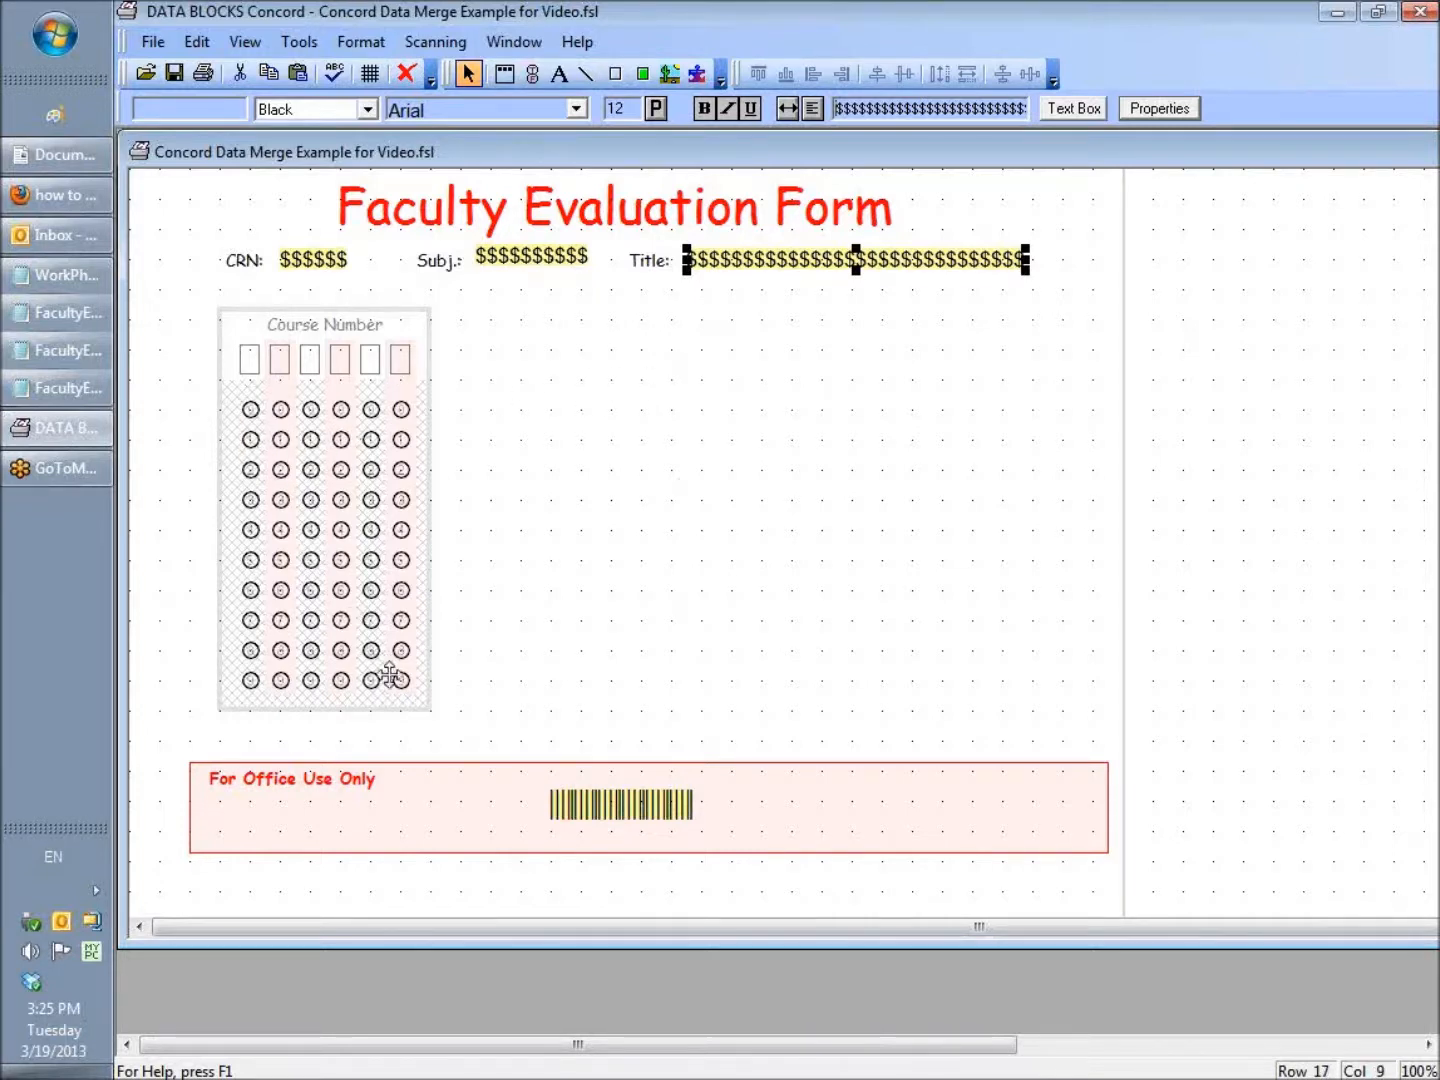
Select the Course Number grid and review the 0-9 Grid settings for predefined fields without adding one
click(312, 499)
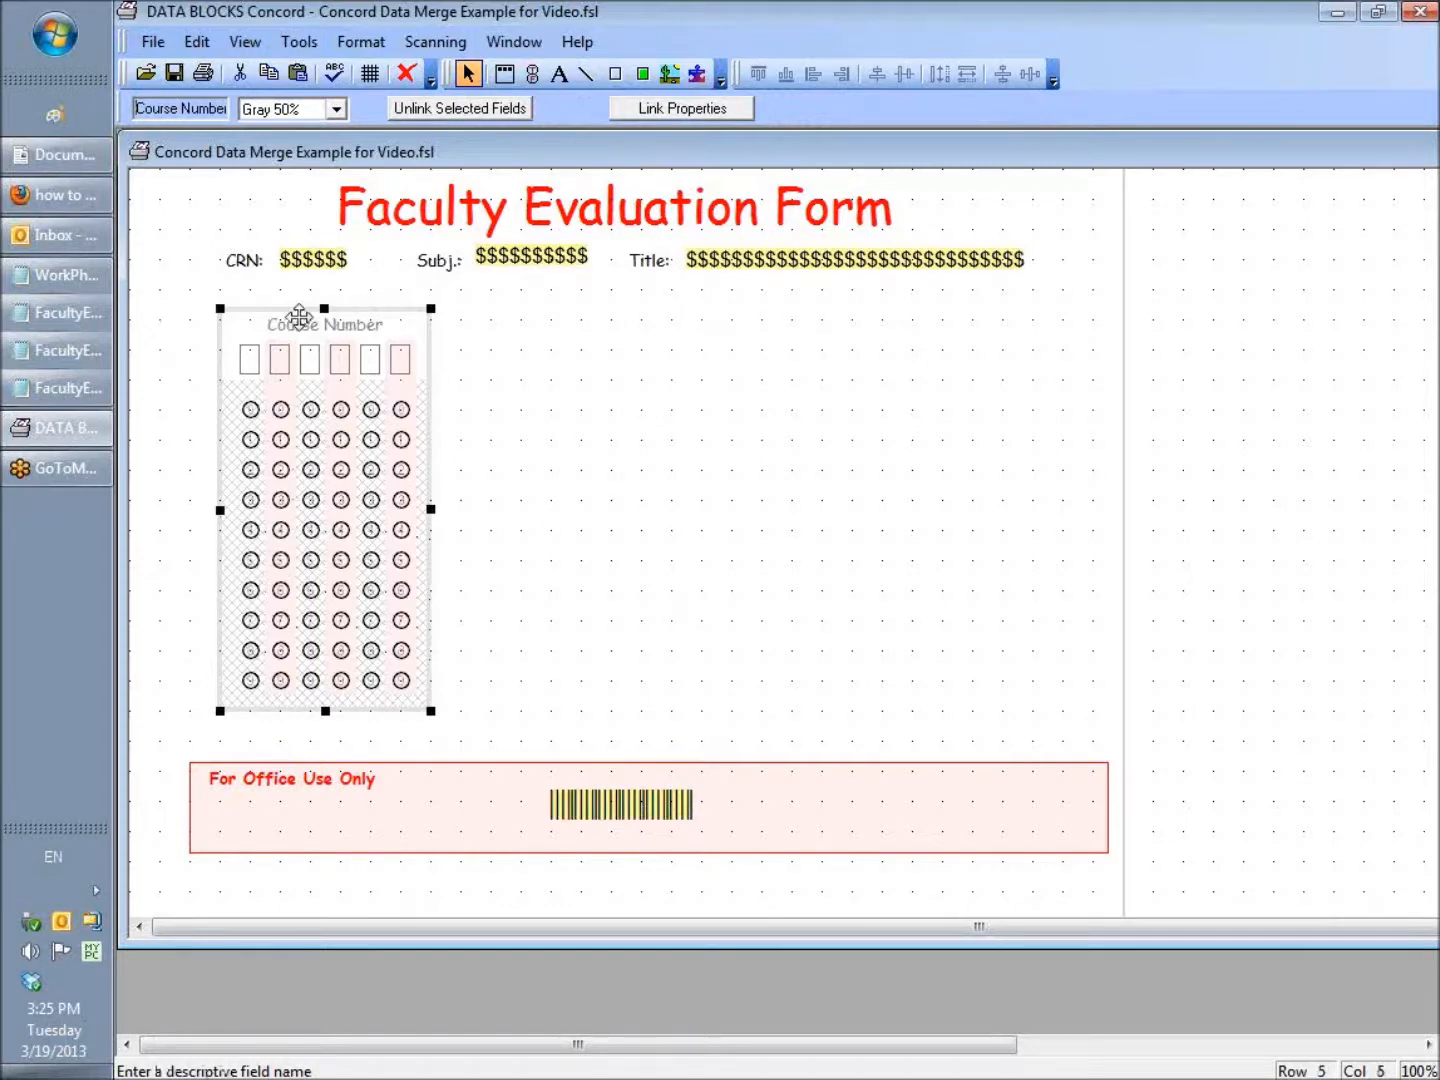
click(300, 46)
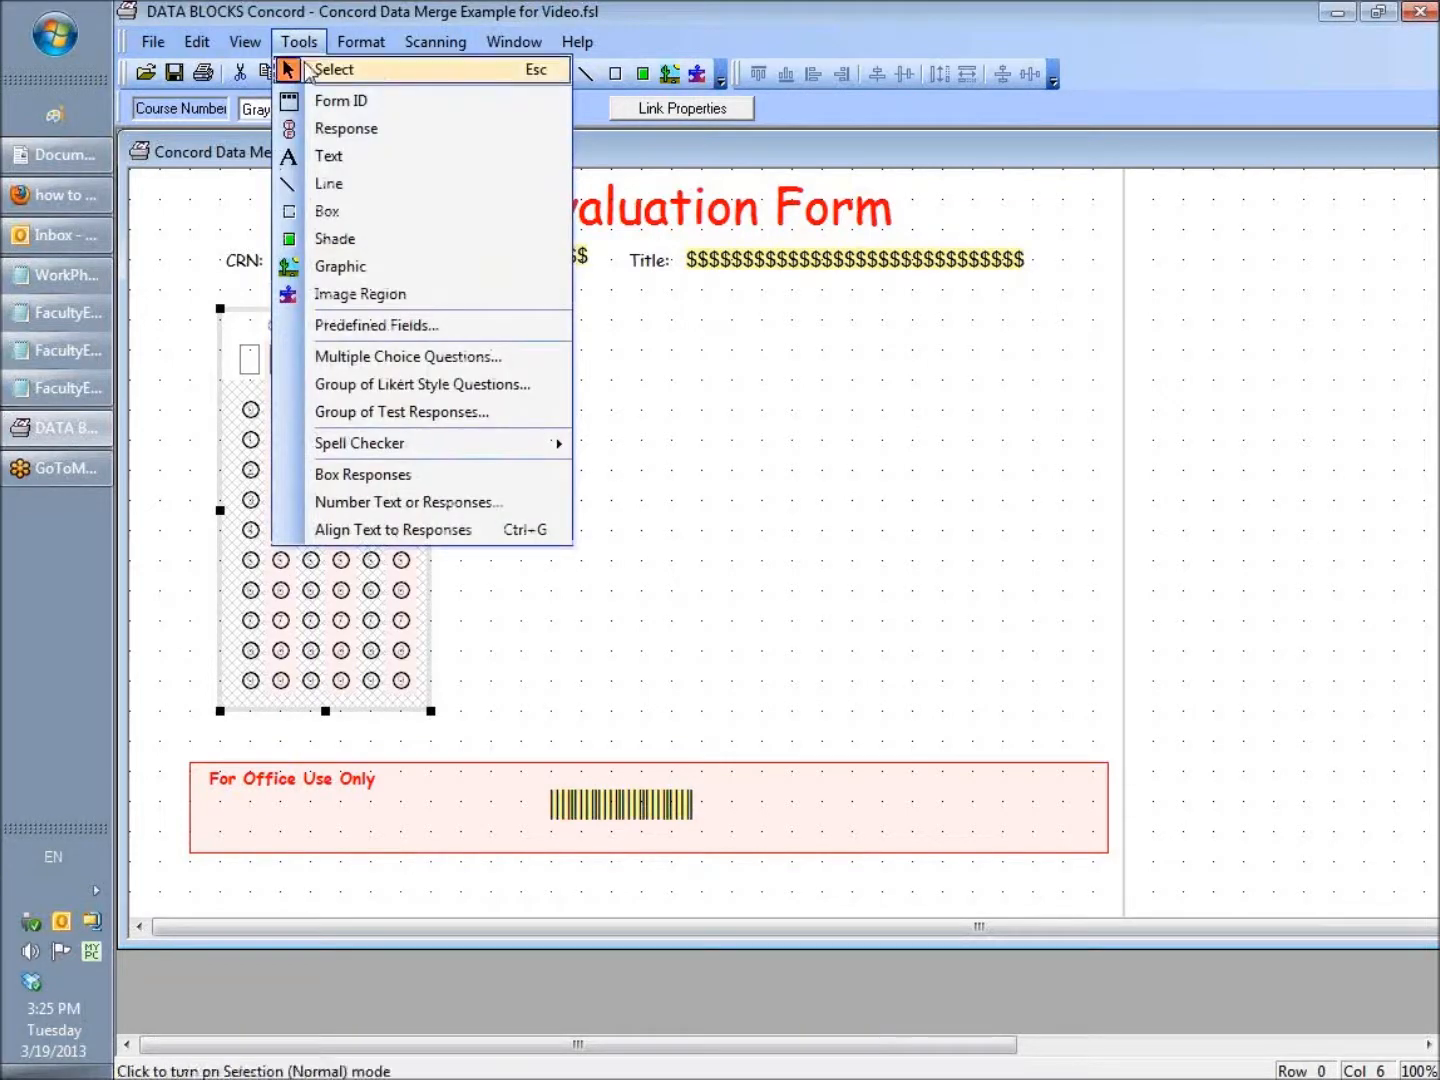
click(414, 322)
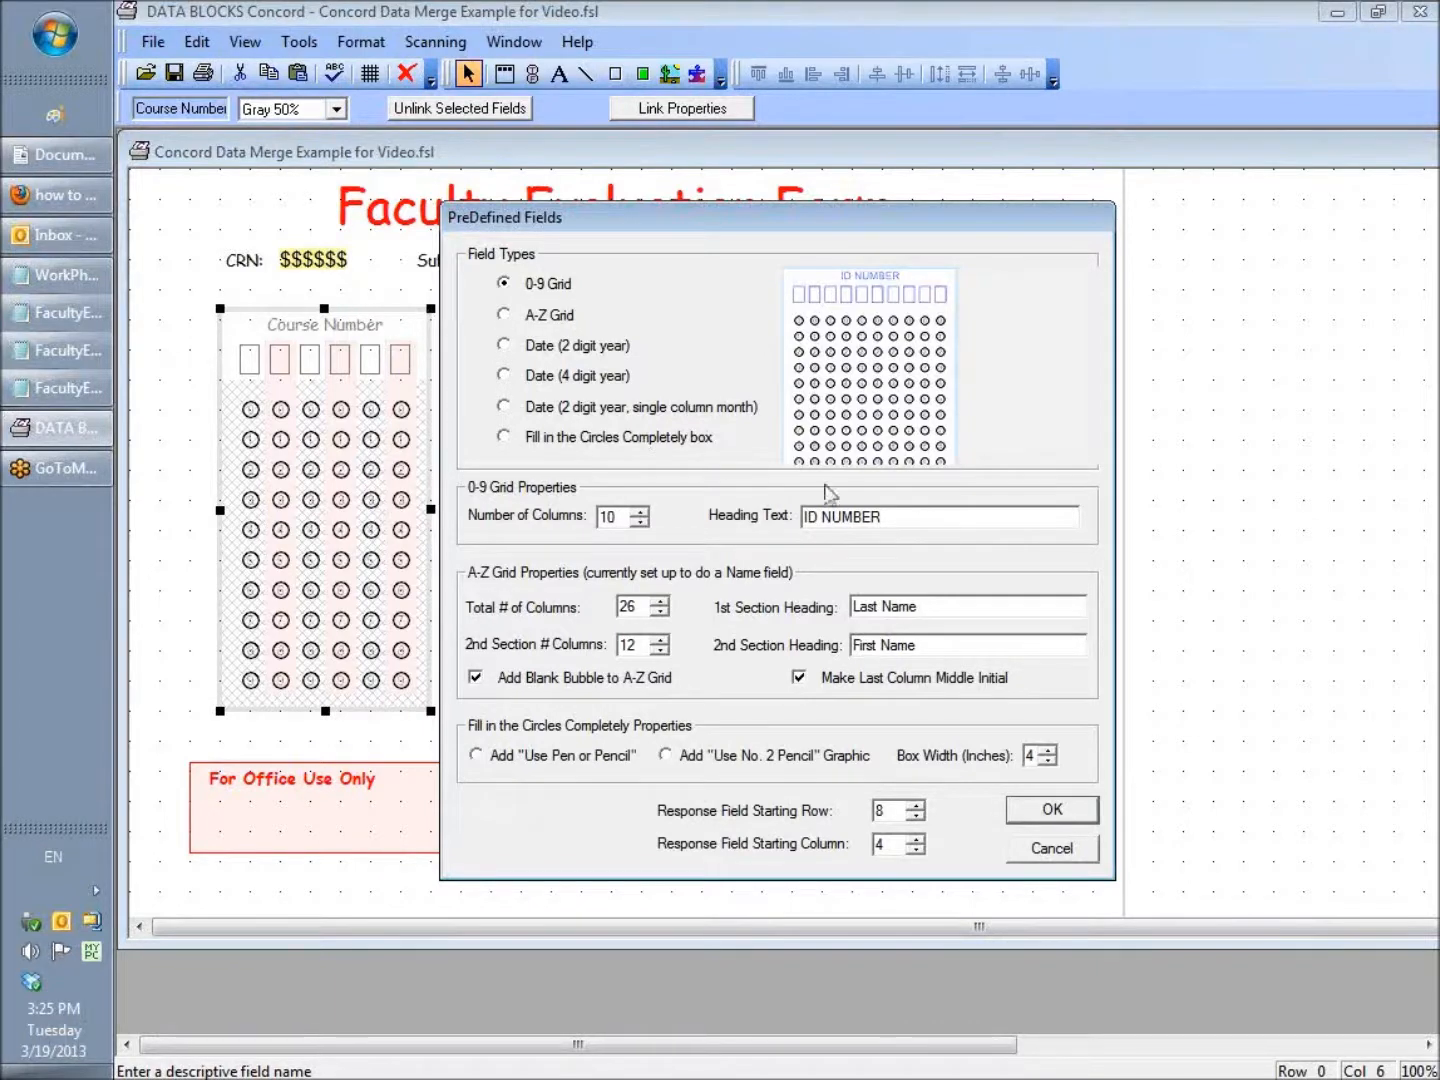
click(1052, 850)
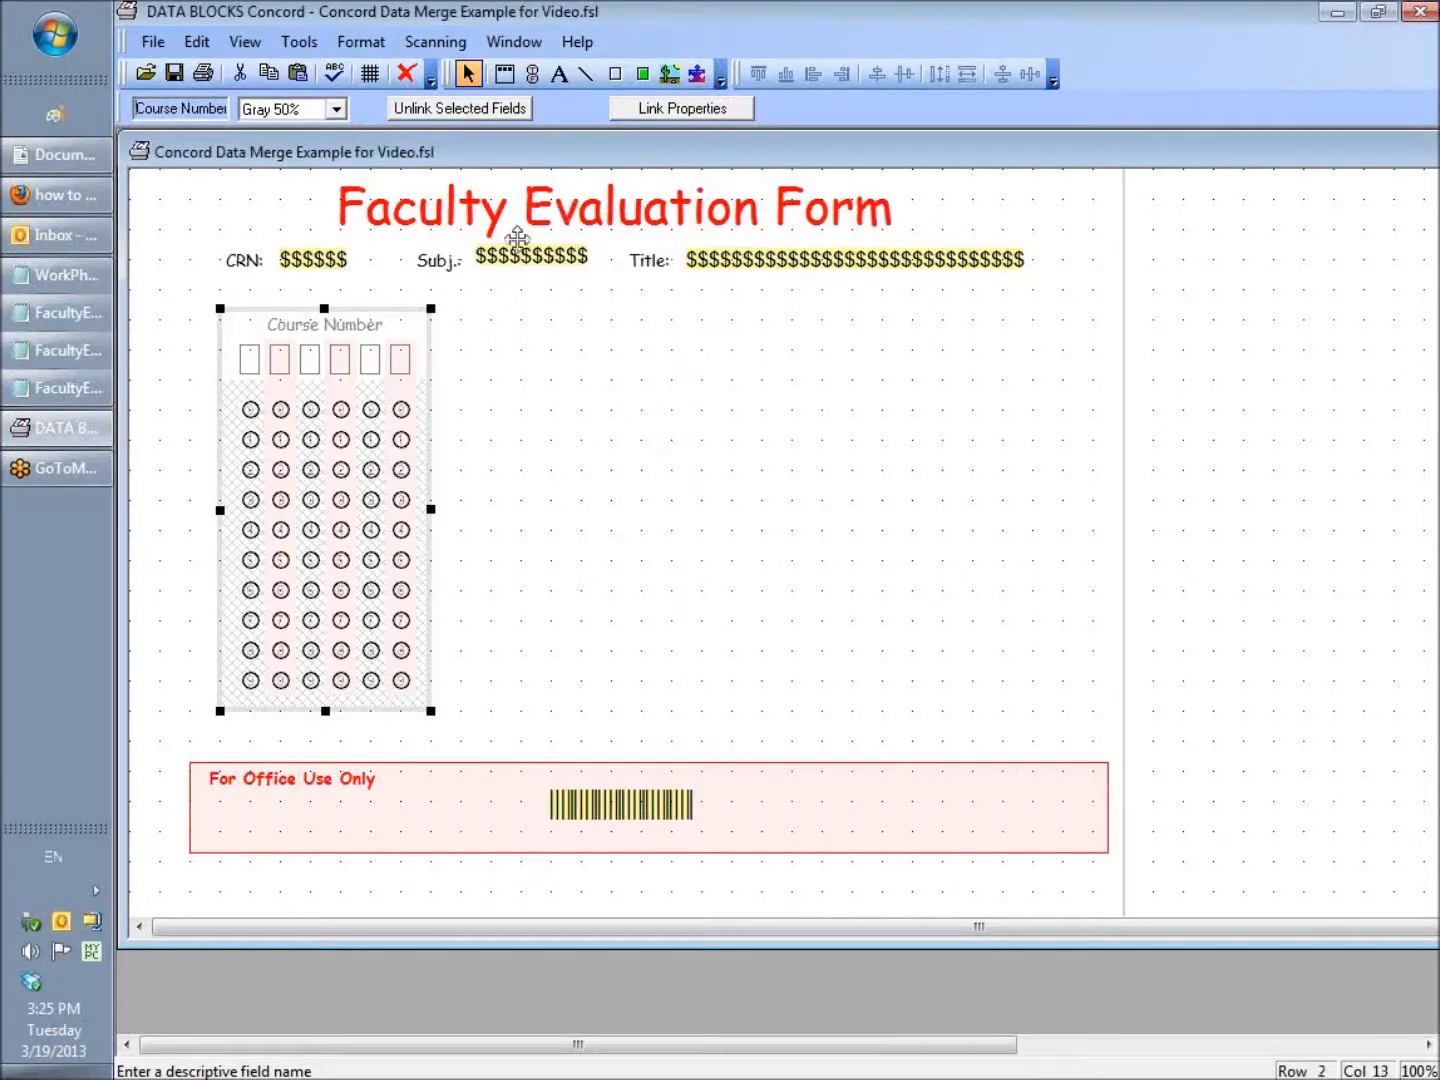
Make the Course Number grid a comma delimited PRINT & SLUG data merge field with field number 1 and data length 6, and save the form
click(683, 111)
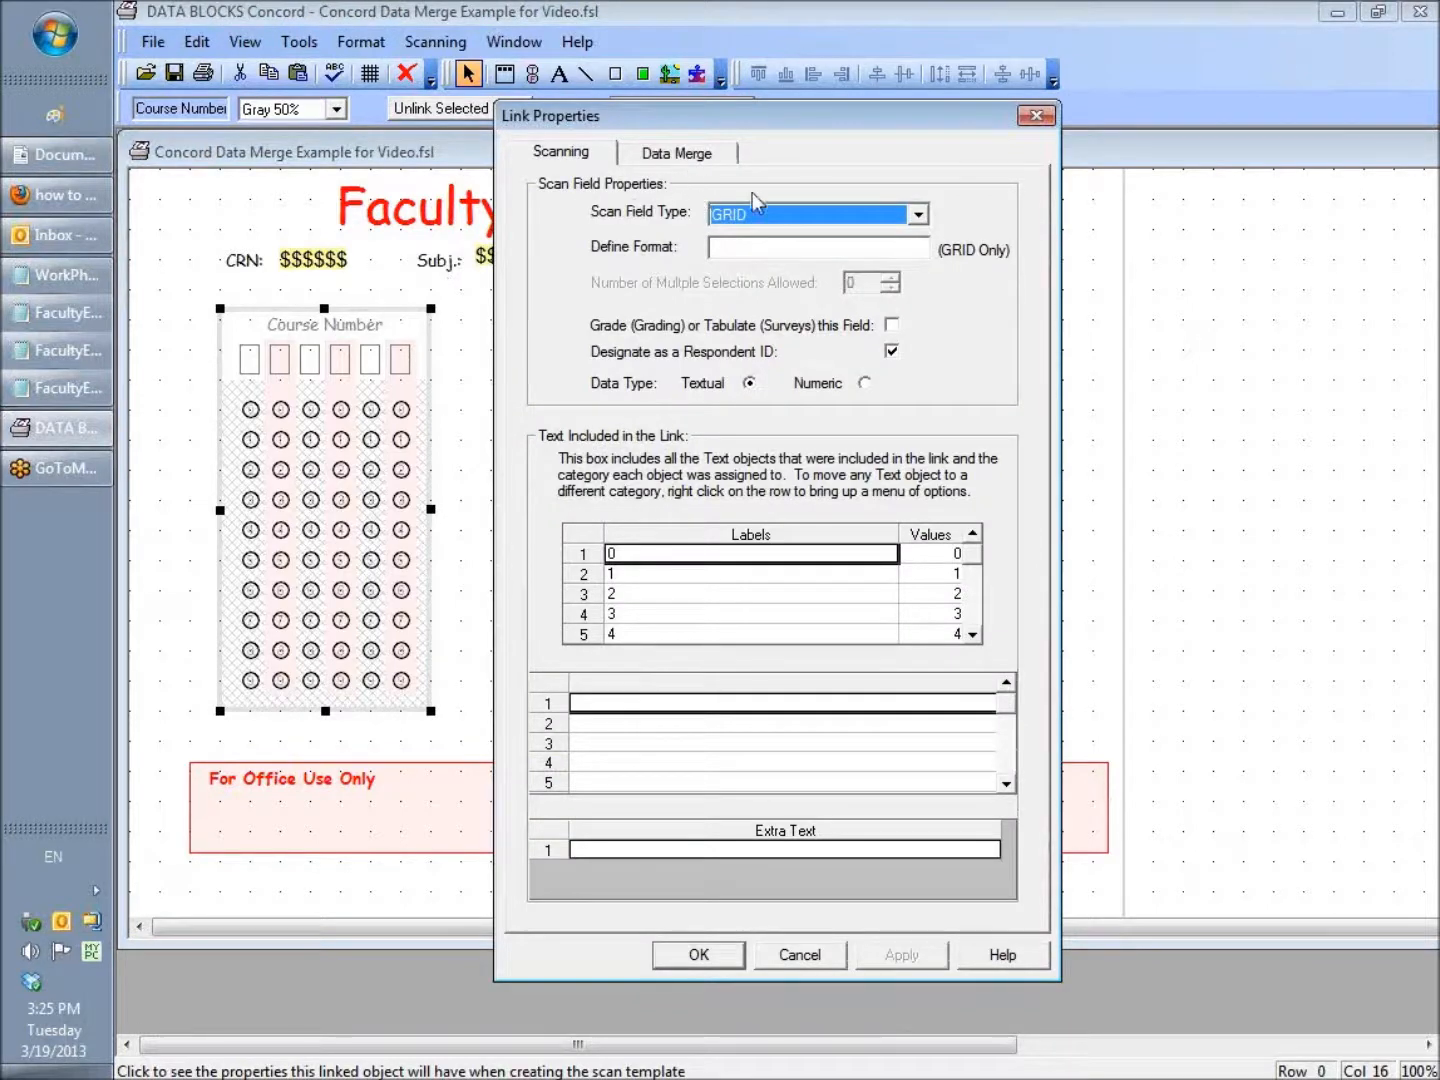
click(700, 153)
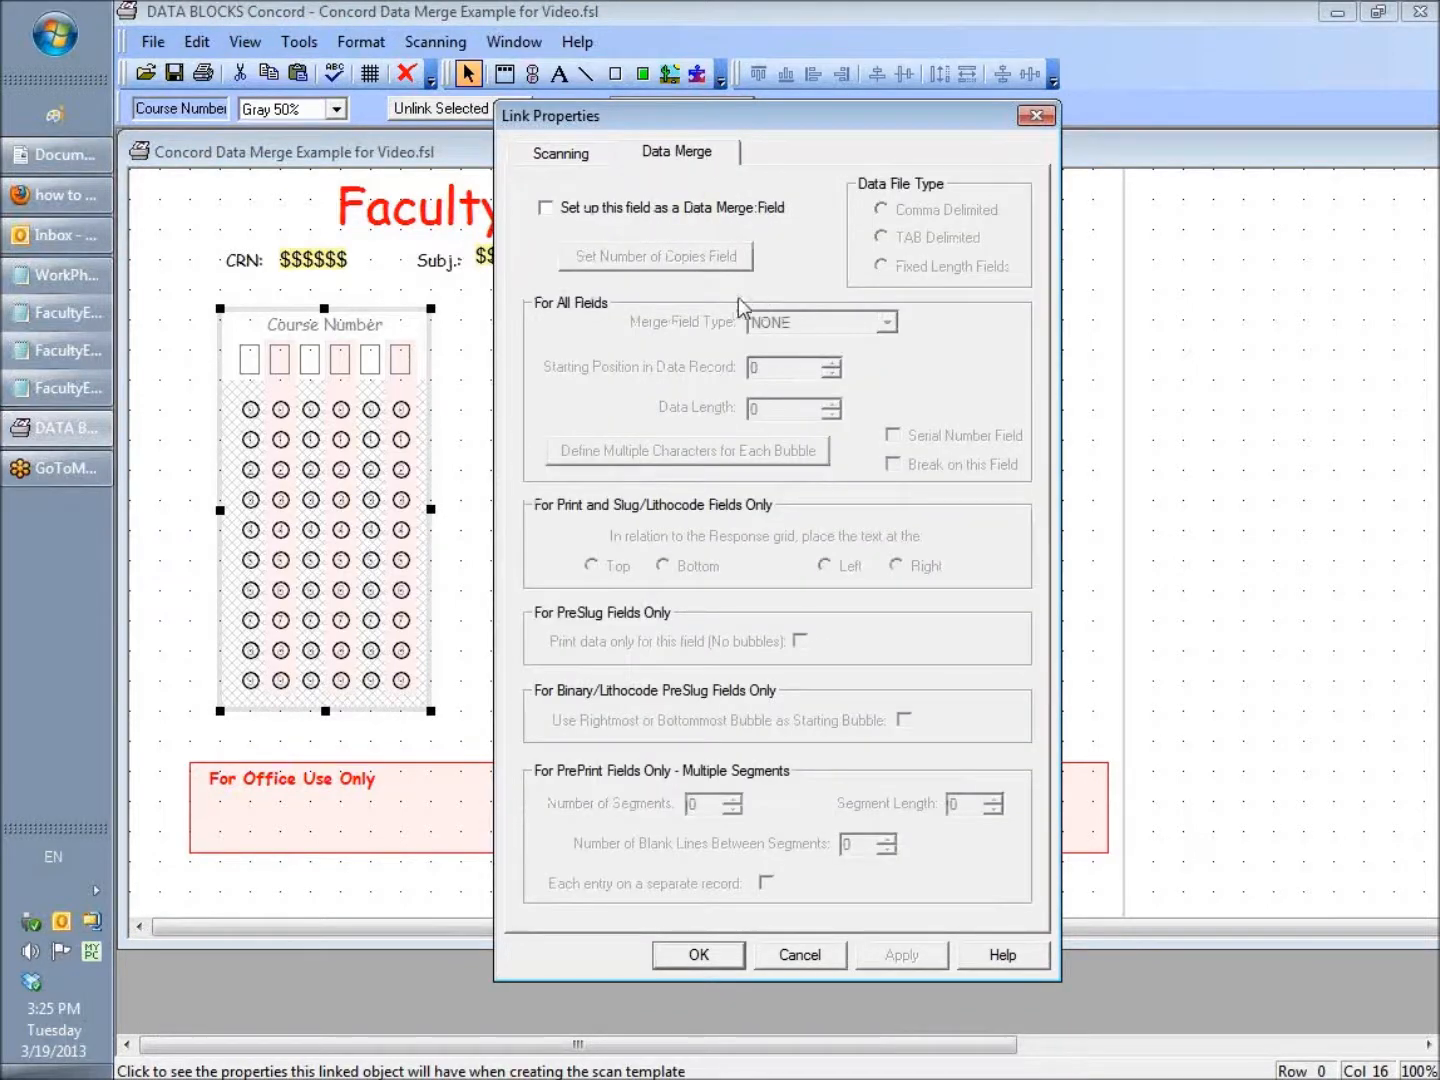
click(545, 208)
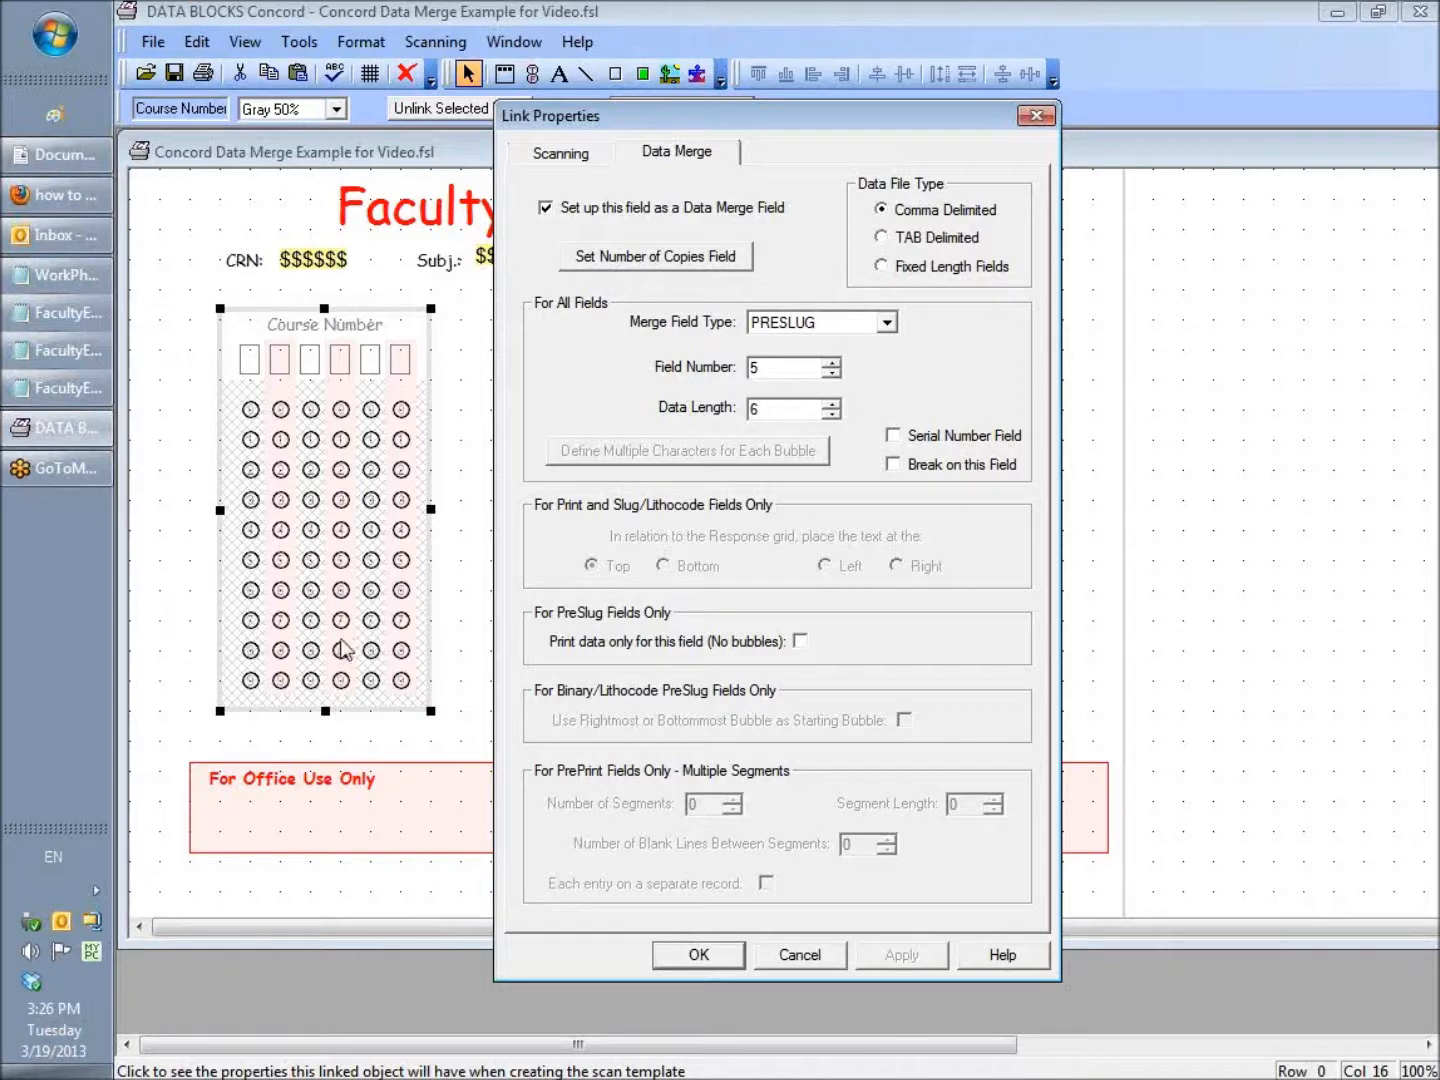
click(887, 323)
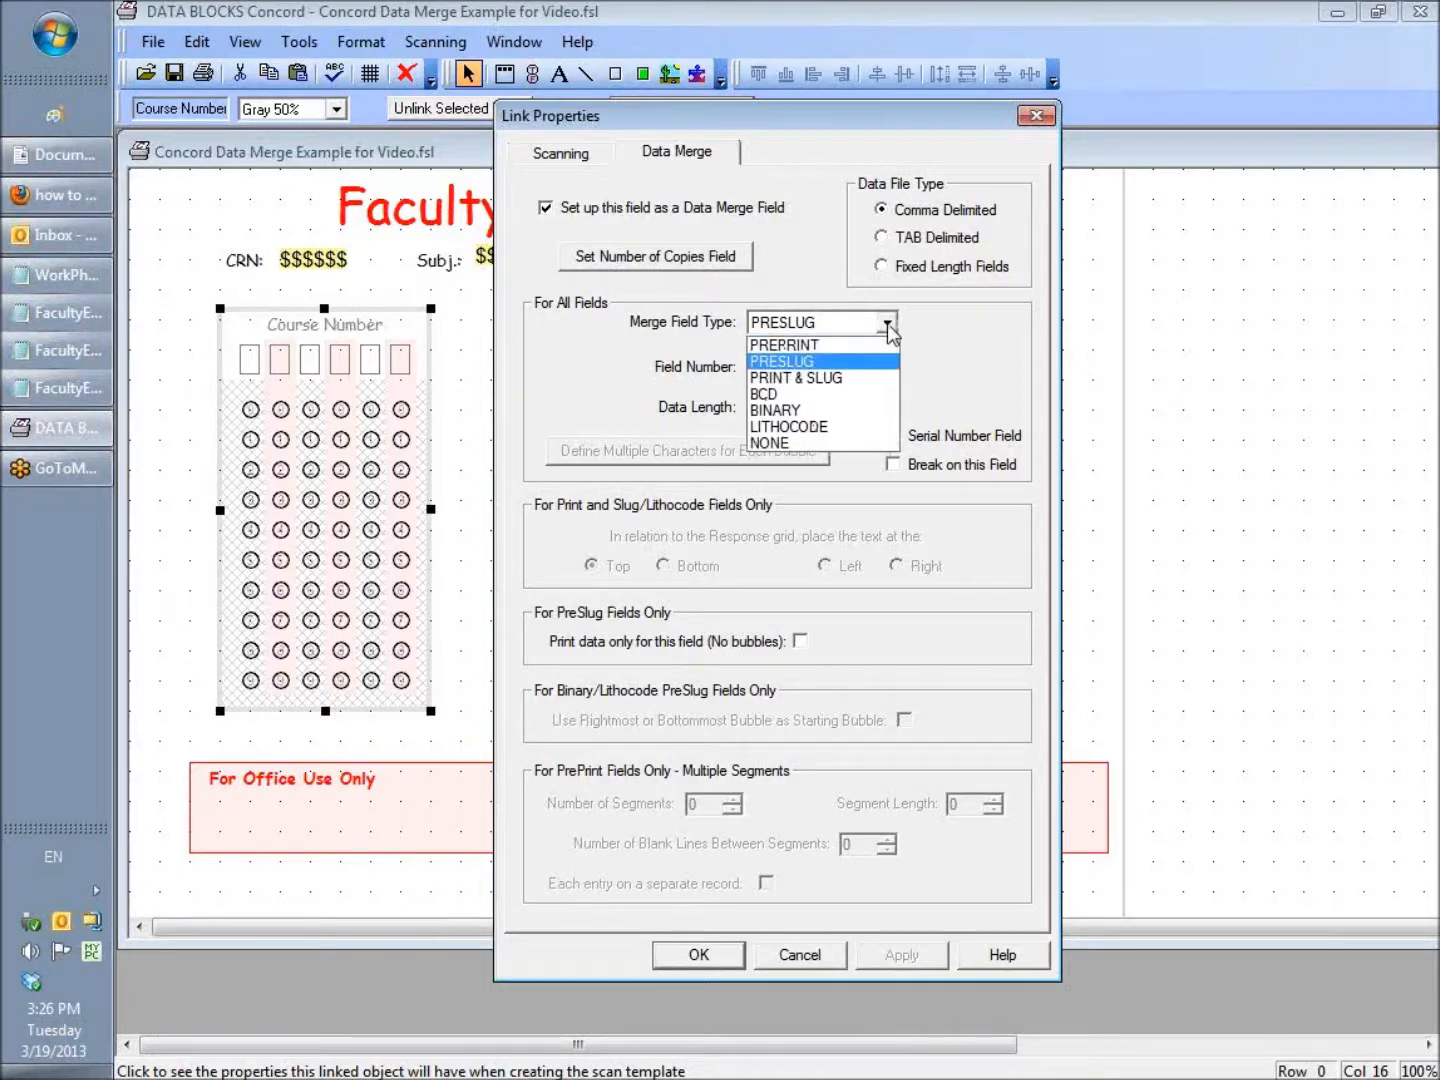
click(869, 380)
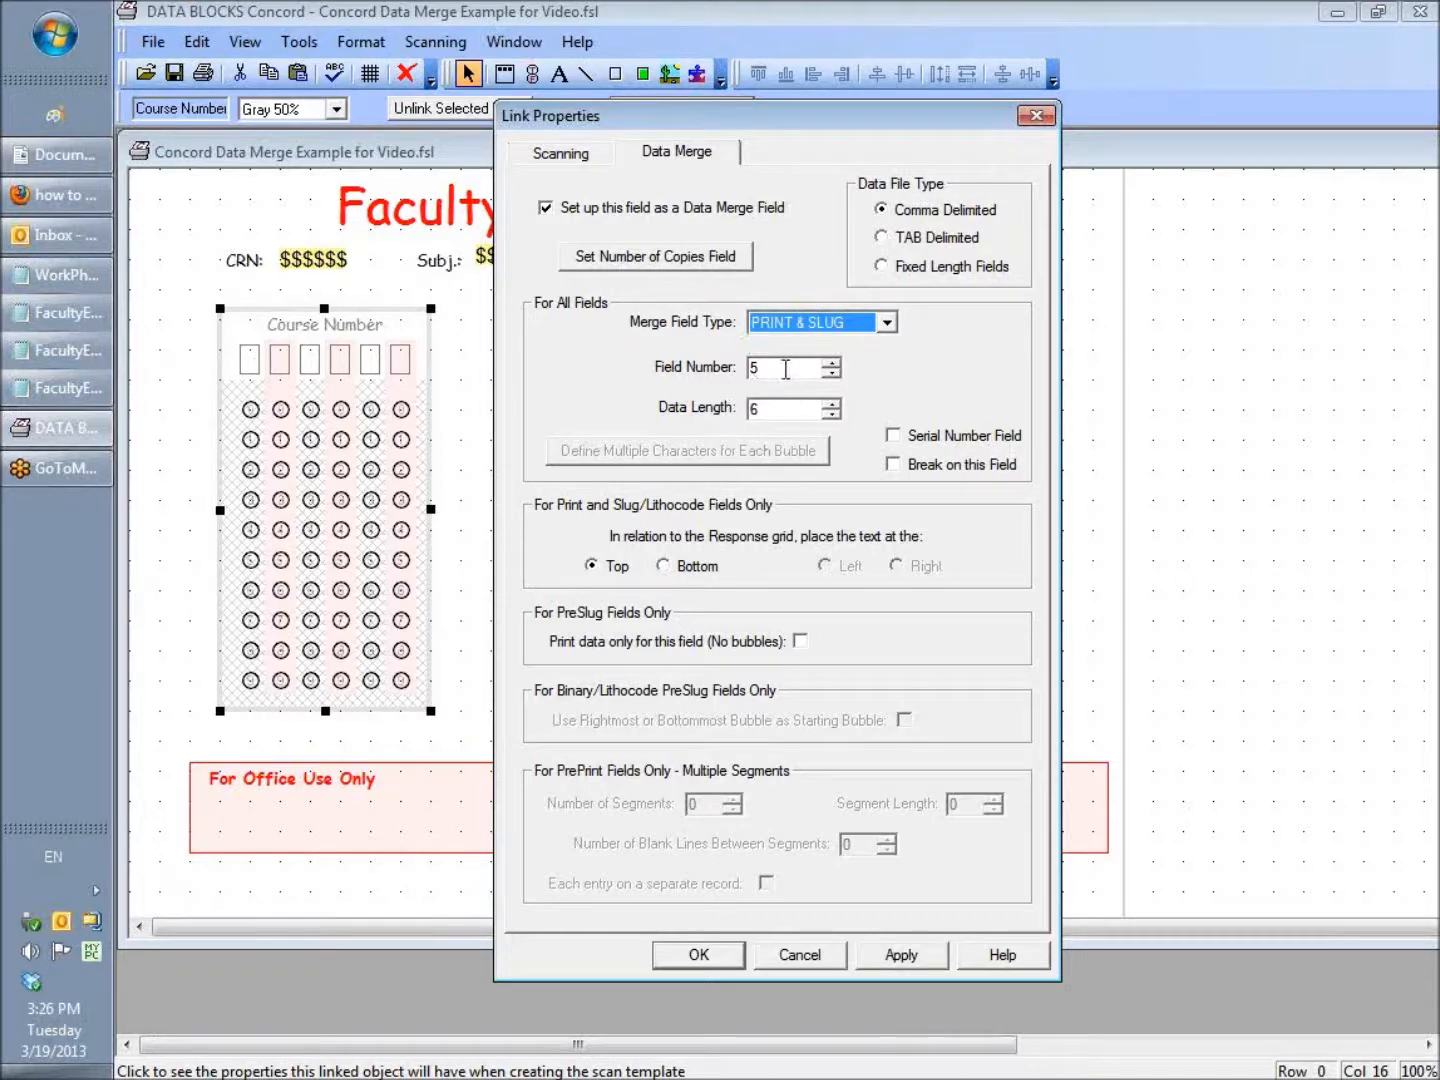
key(Tab)
text(1)
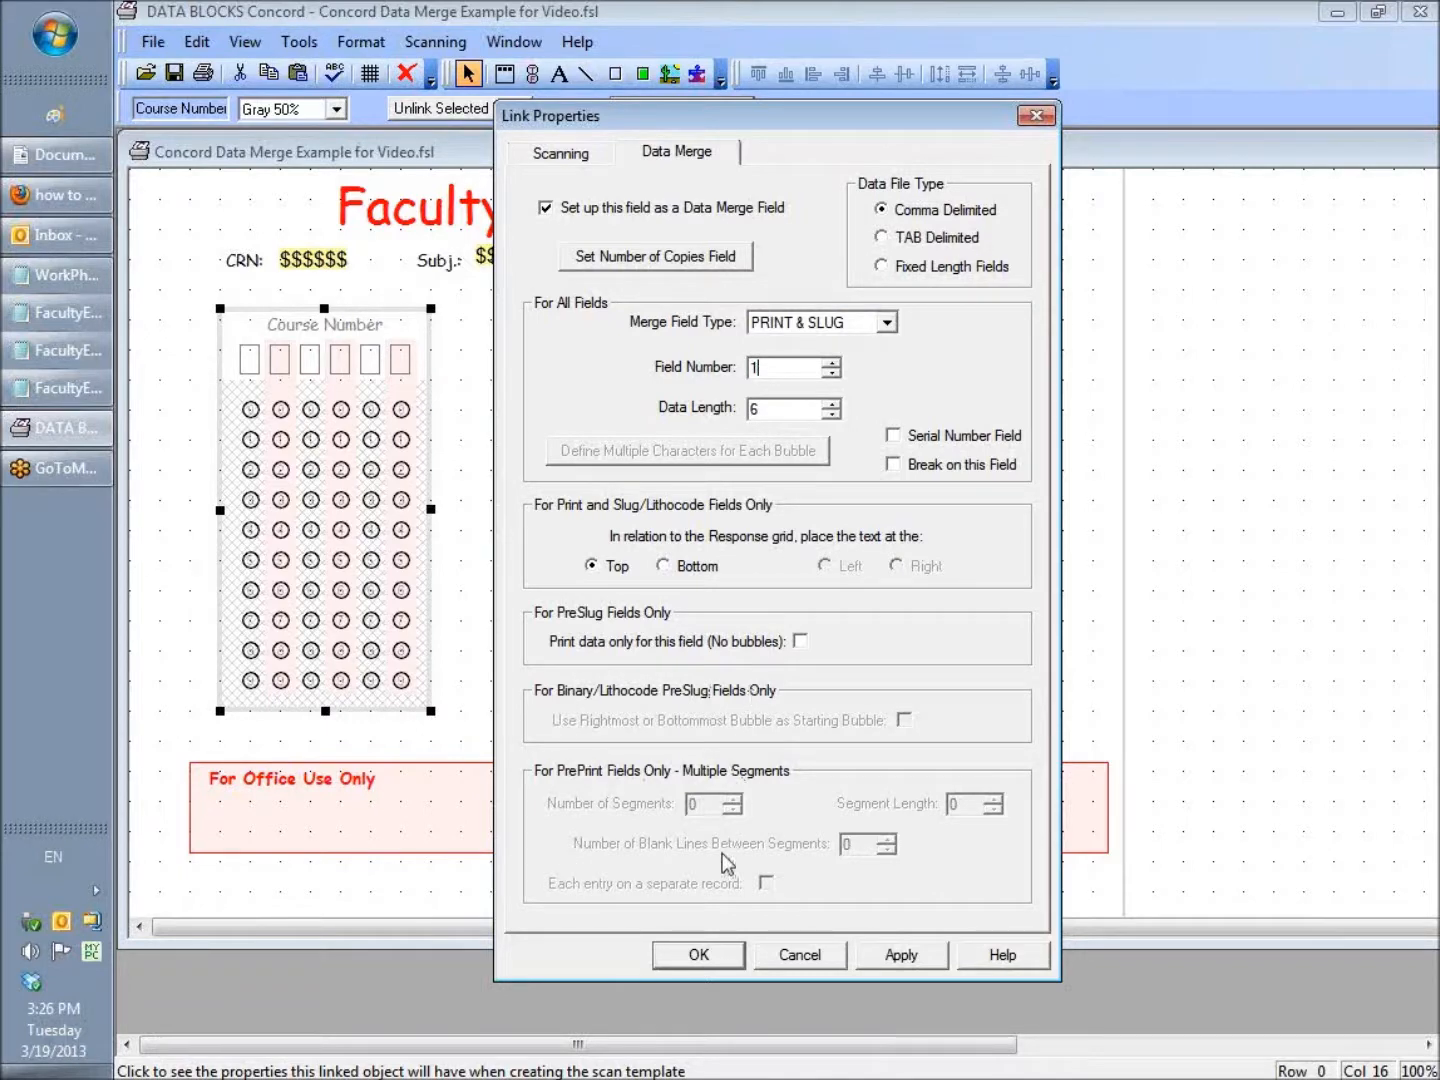
click(699, 954)
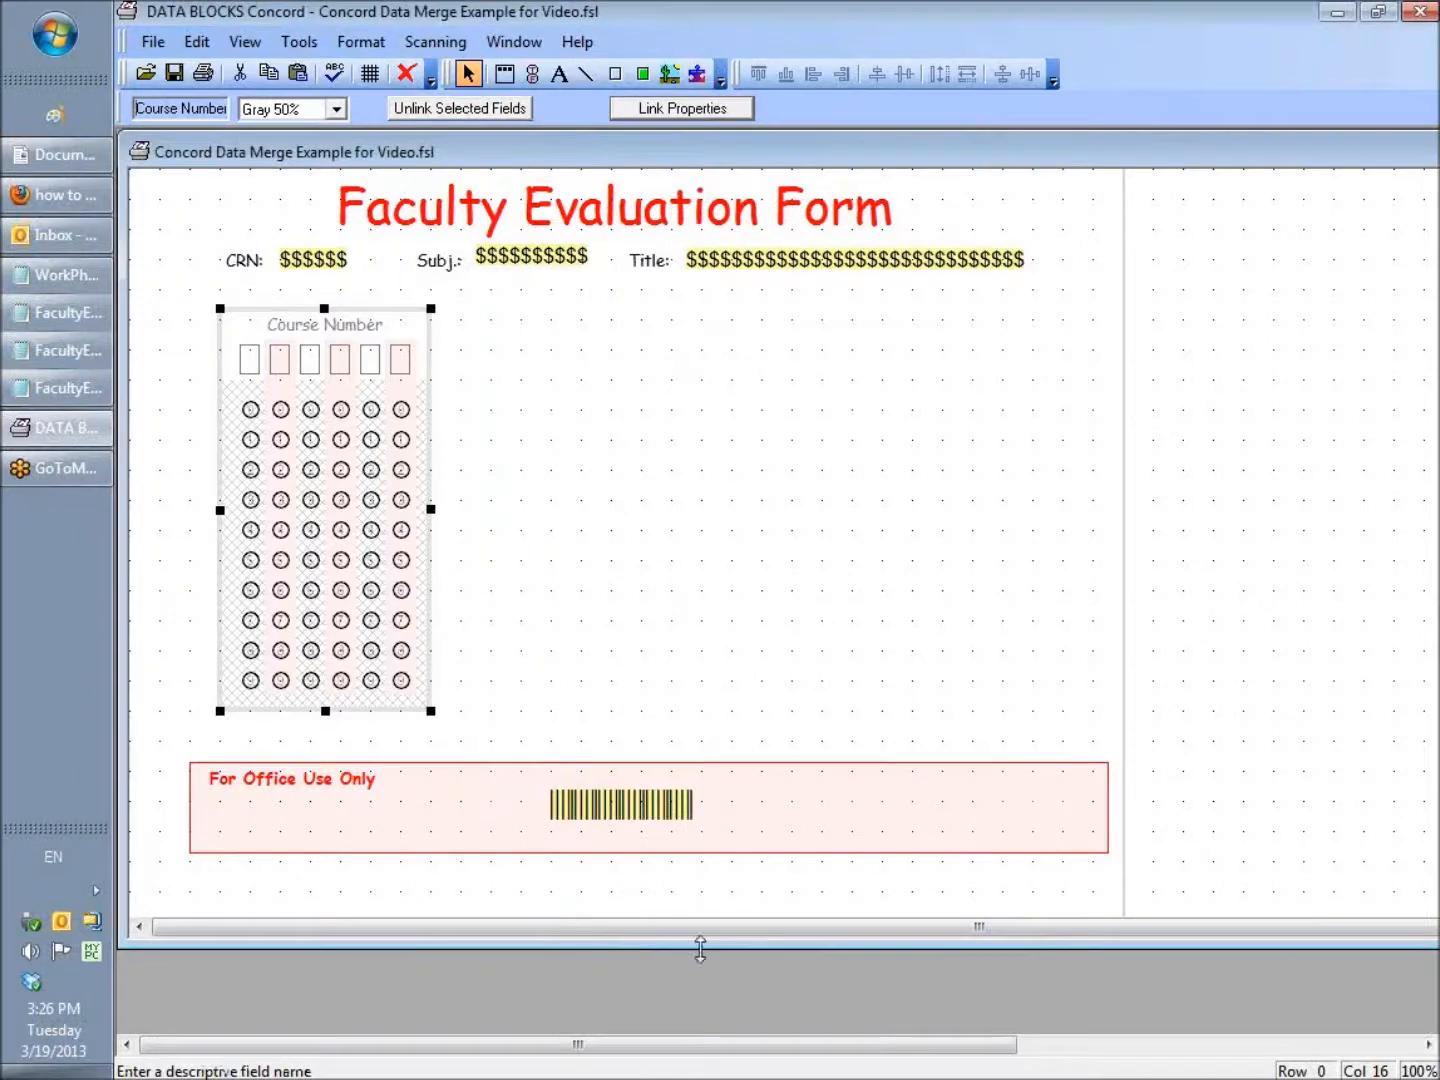
click(365, 447)
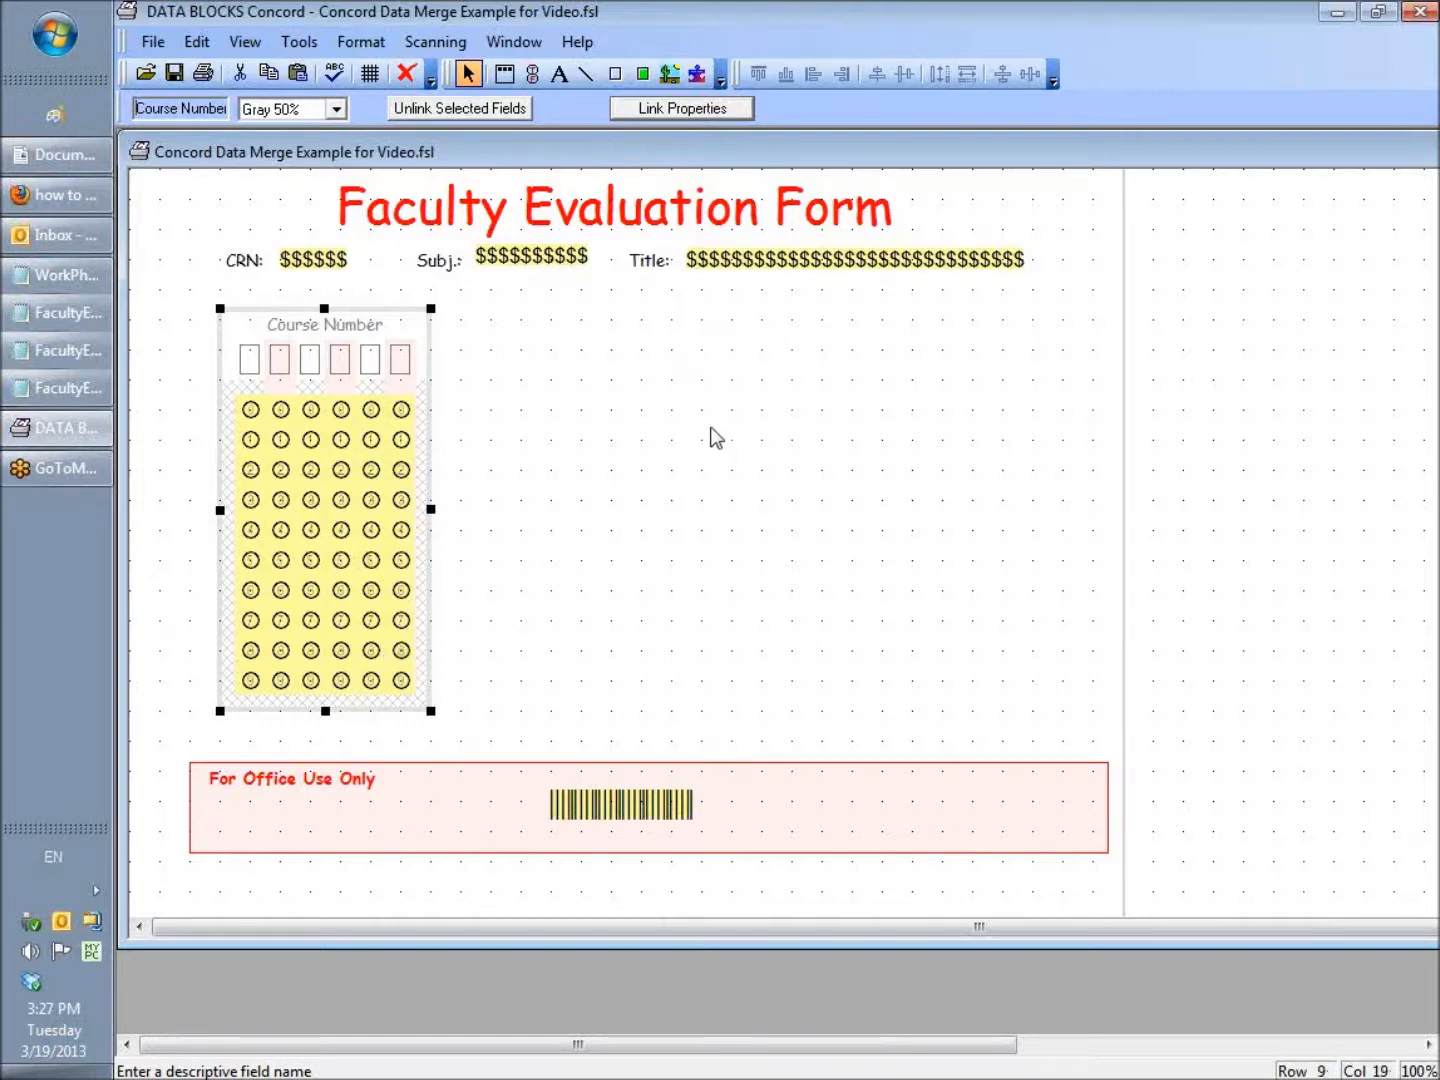
click(175, 76)
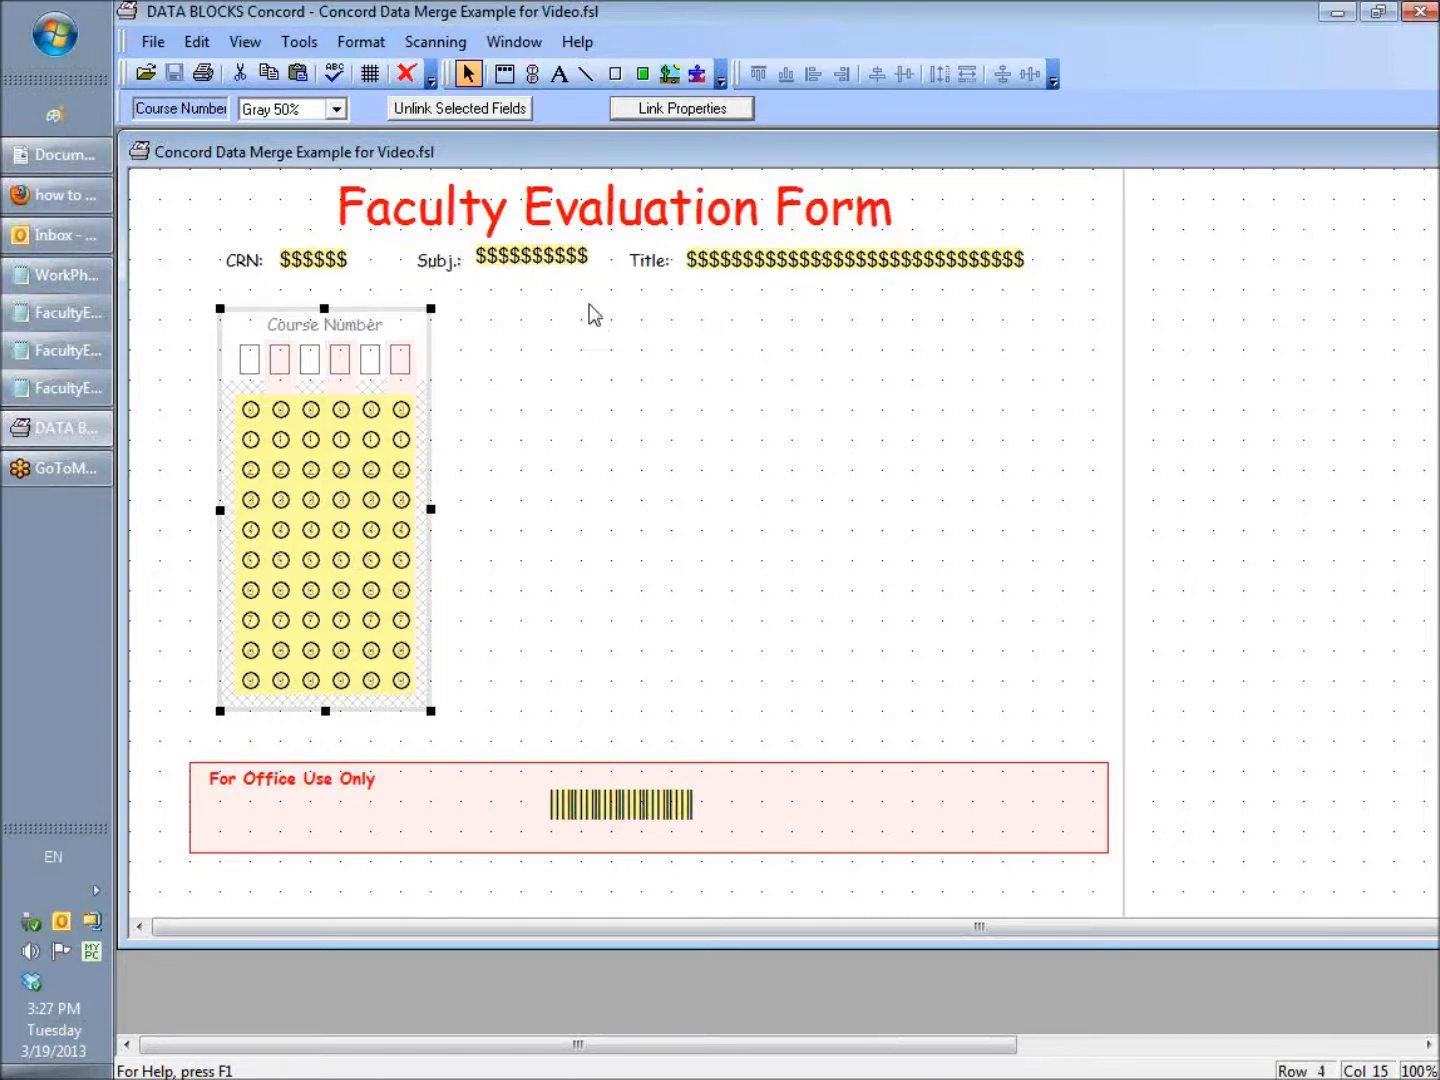
Try nudging the Subj. merge field slightly down, undo the move and save the form again
click(561, 260)
drag(560, 262, 559, 268)
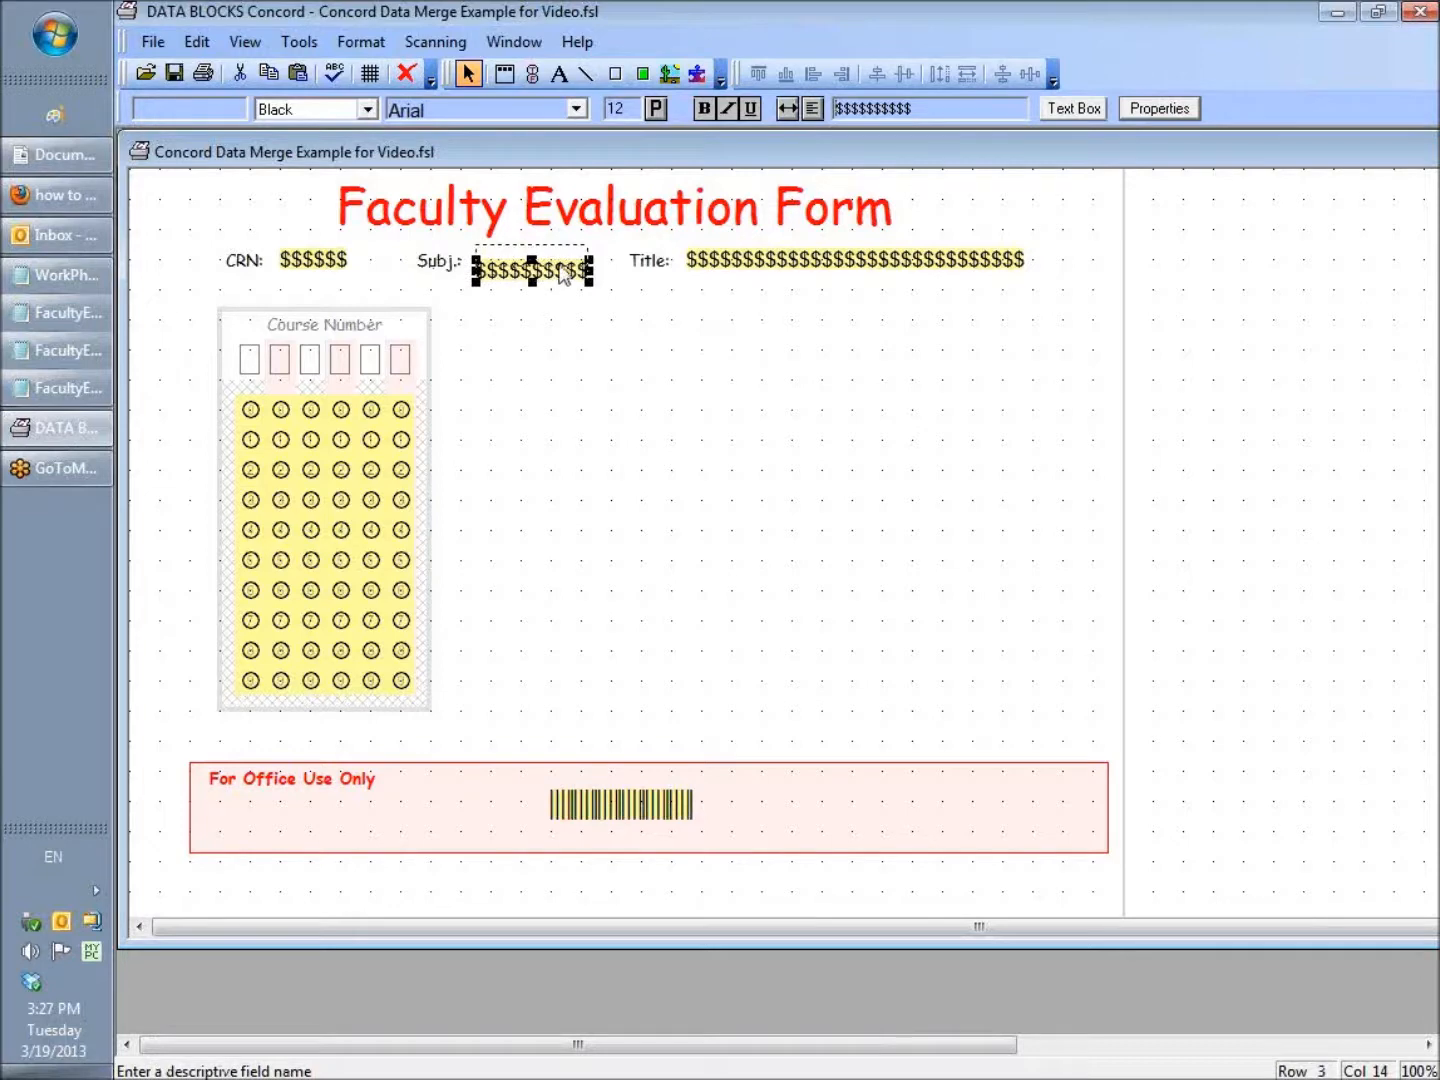
key(ctrl+z)
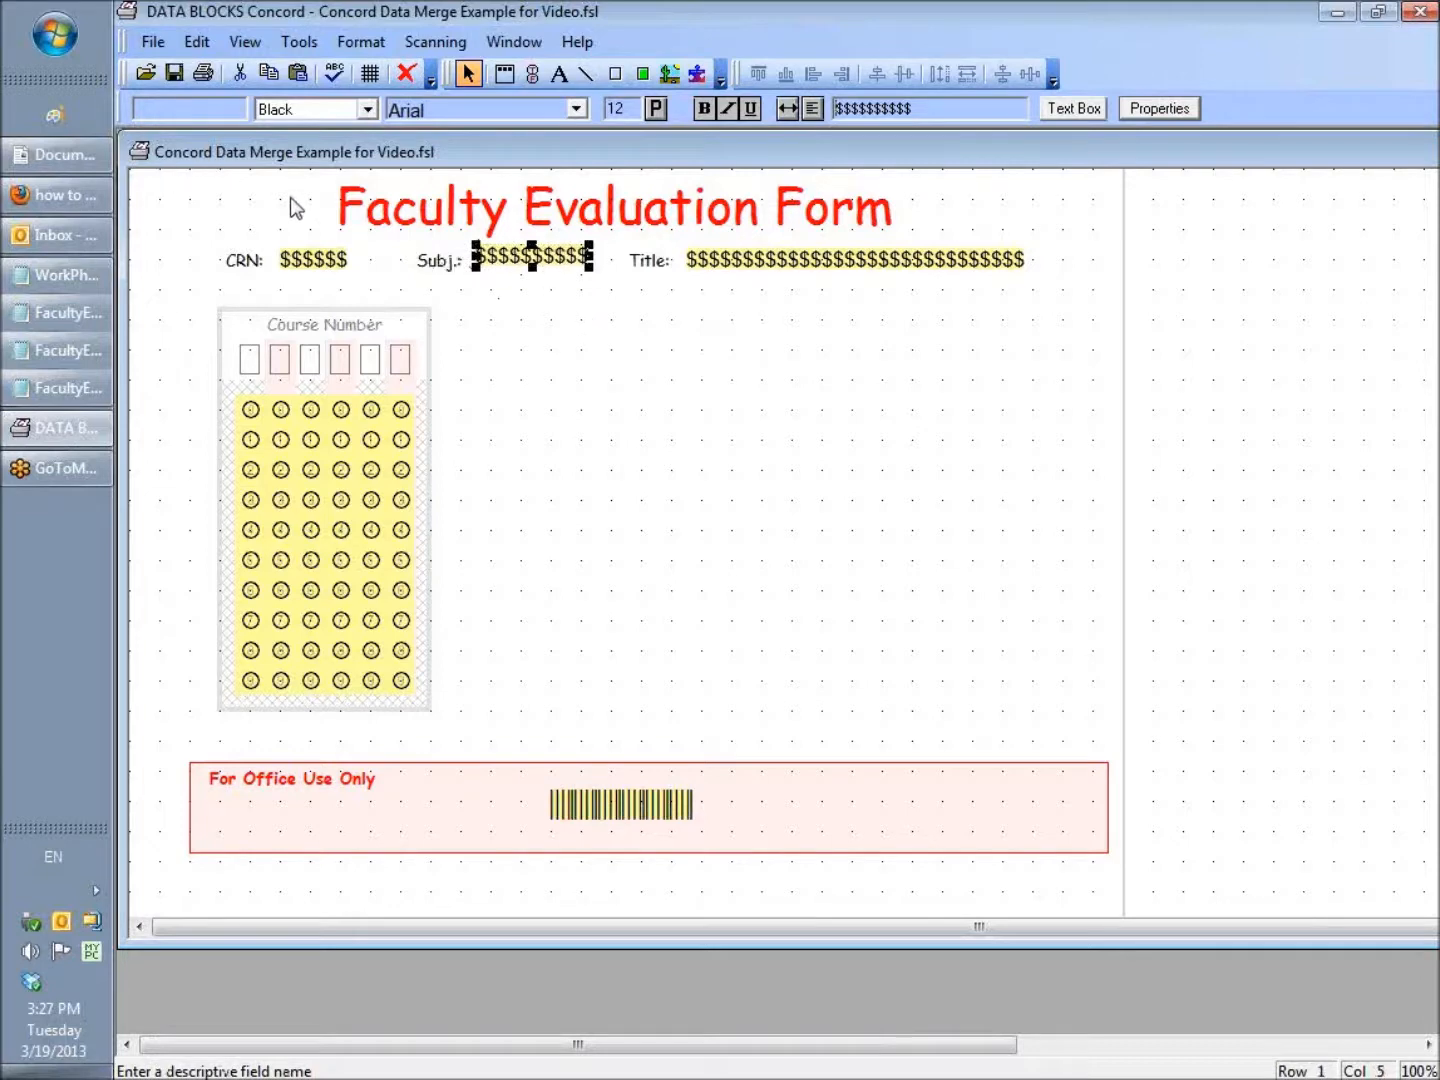
click(177, 76)
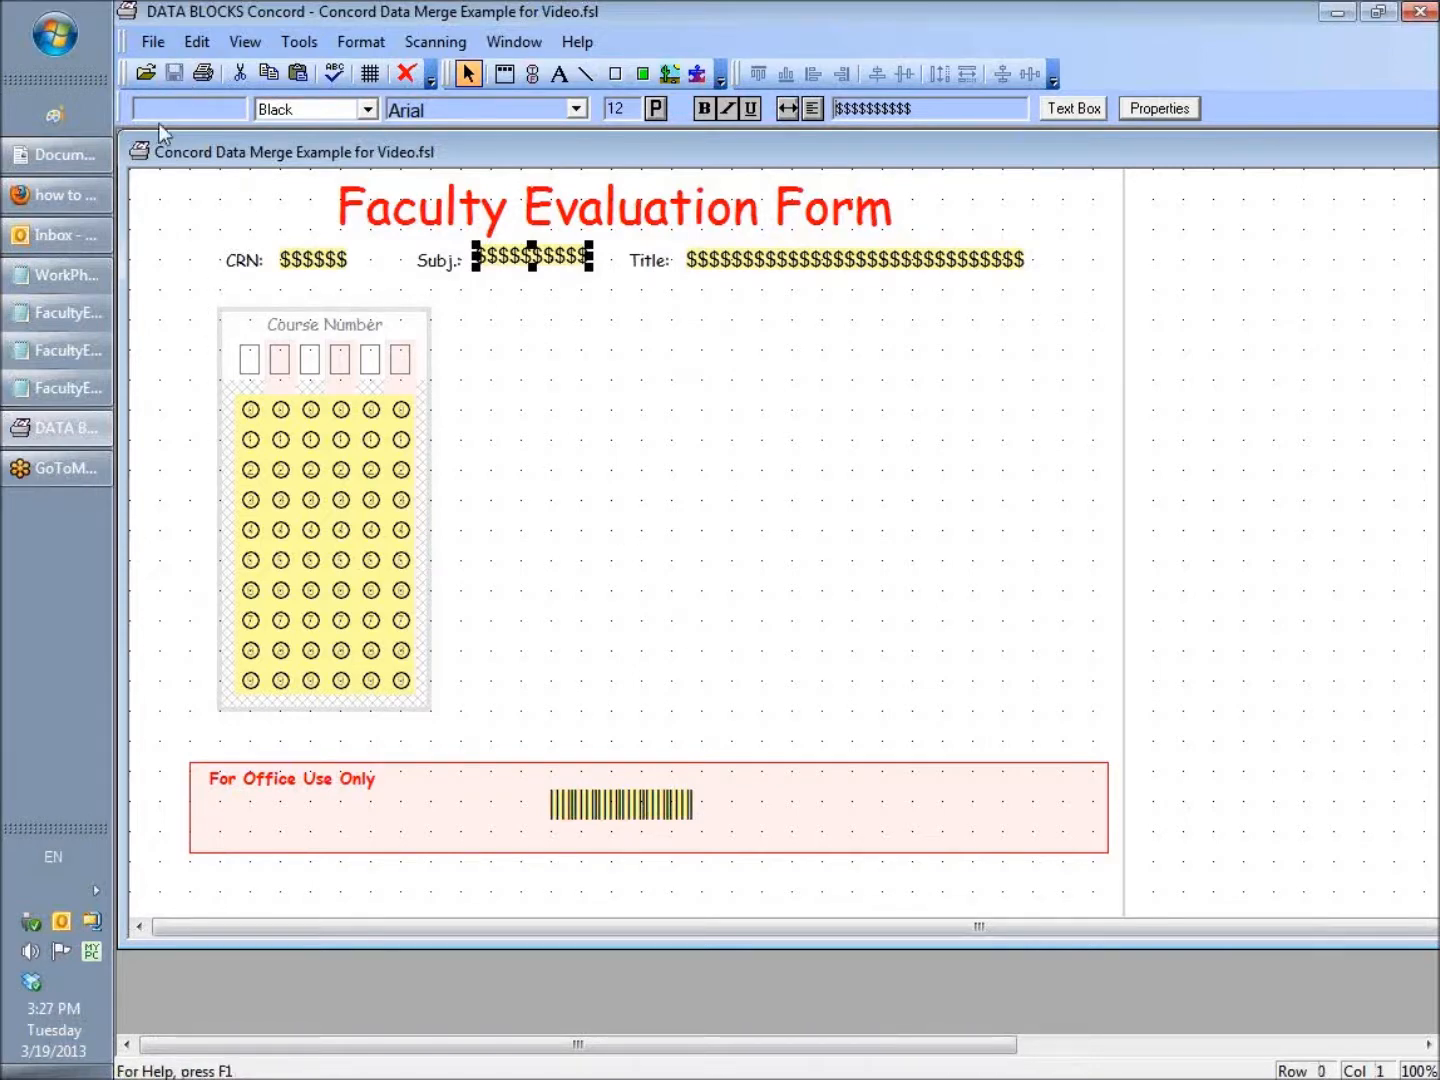
Print preview the form merged with FacultyEval - Comma Delimited Data Merge Example.txt from the fsl folder
click(151, 41)
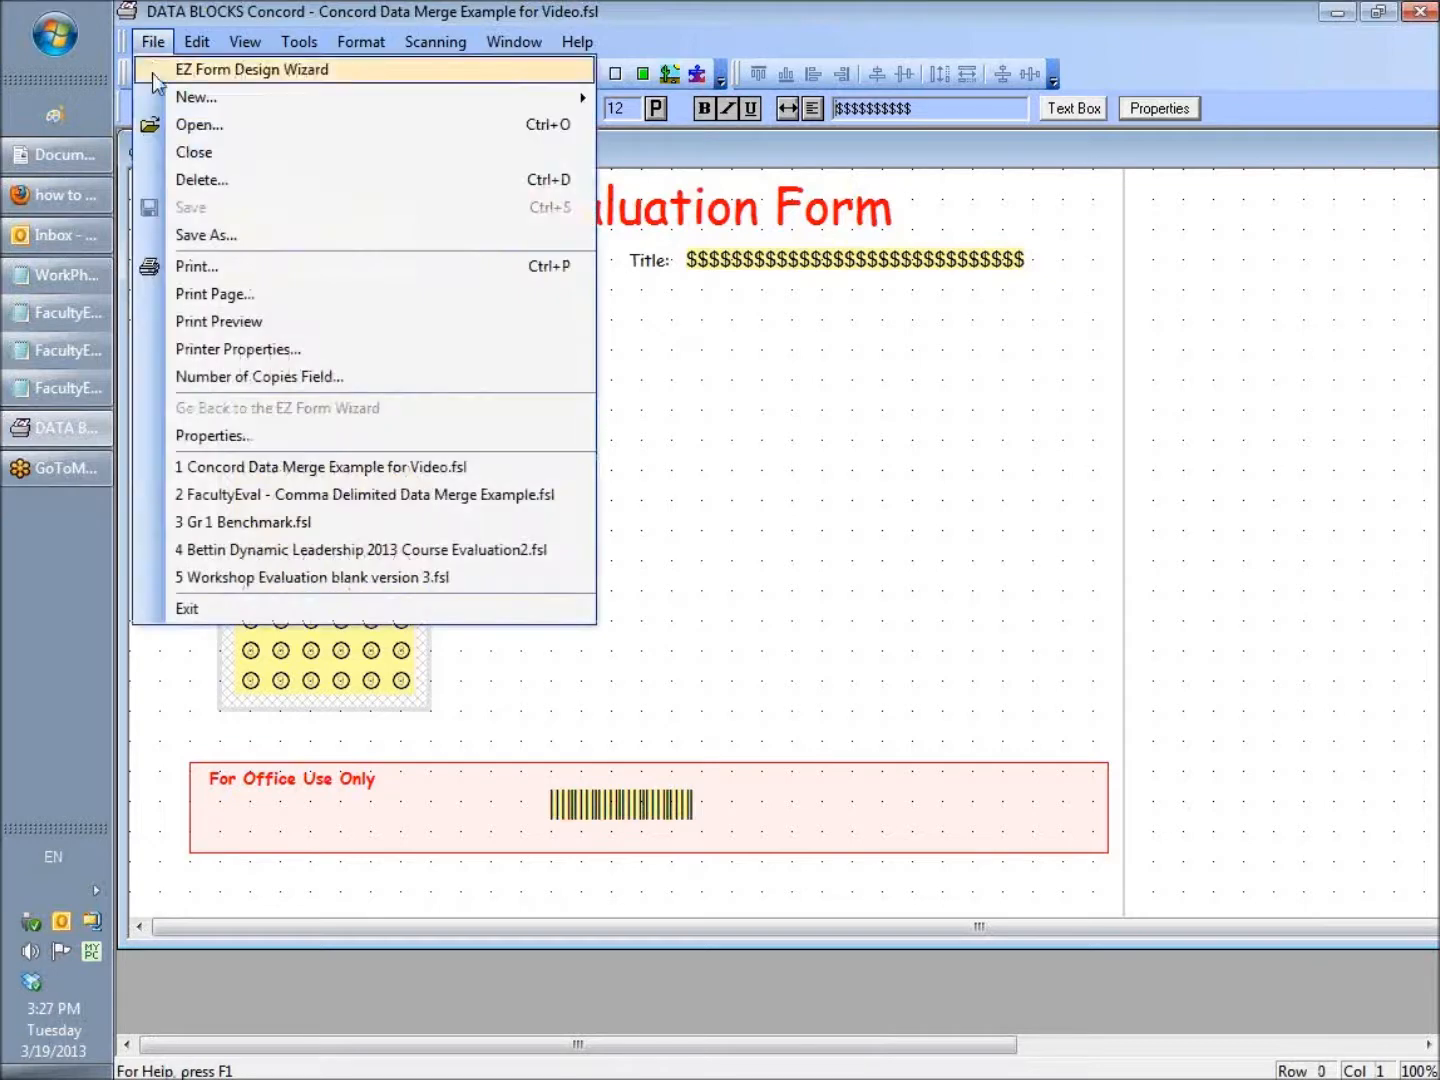
click(236, 322)
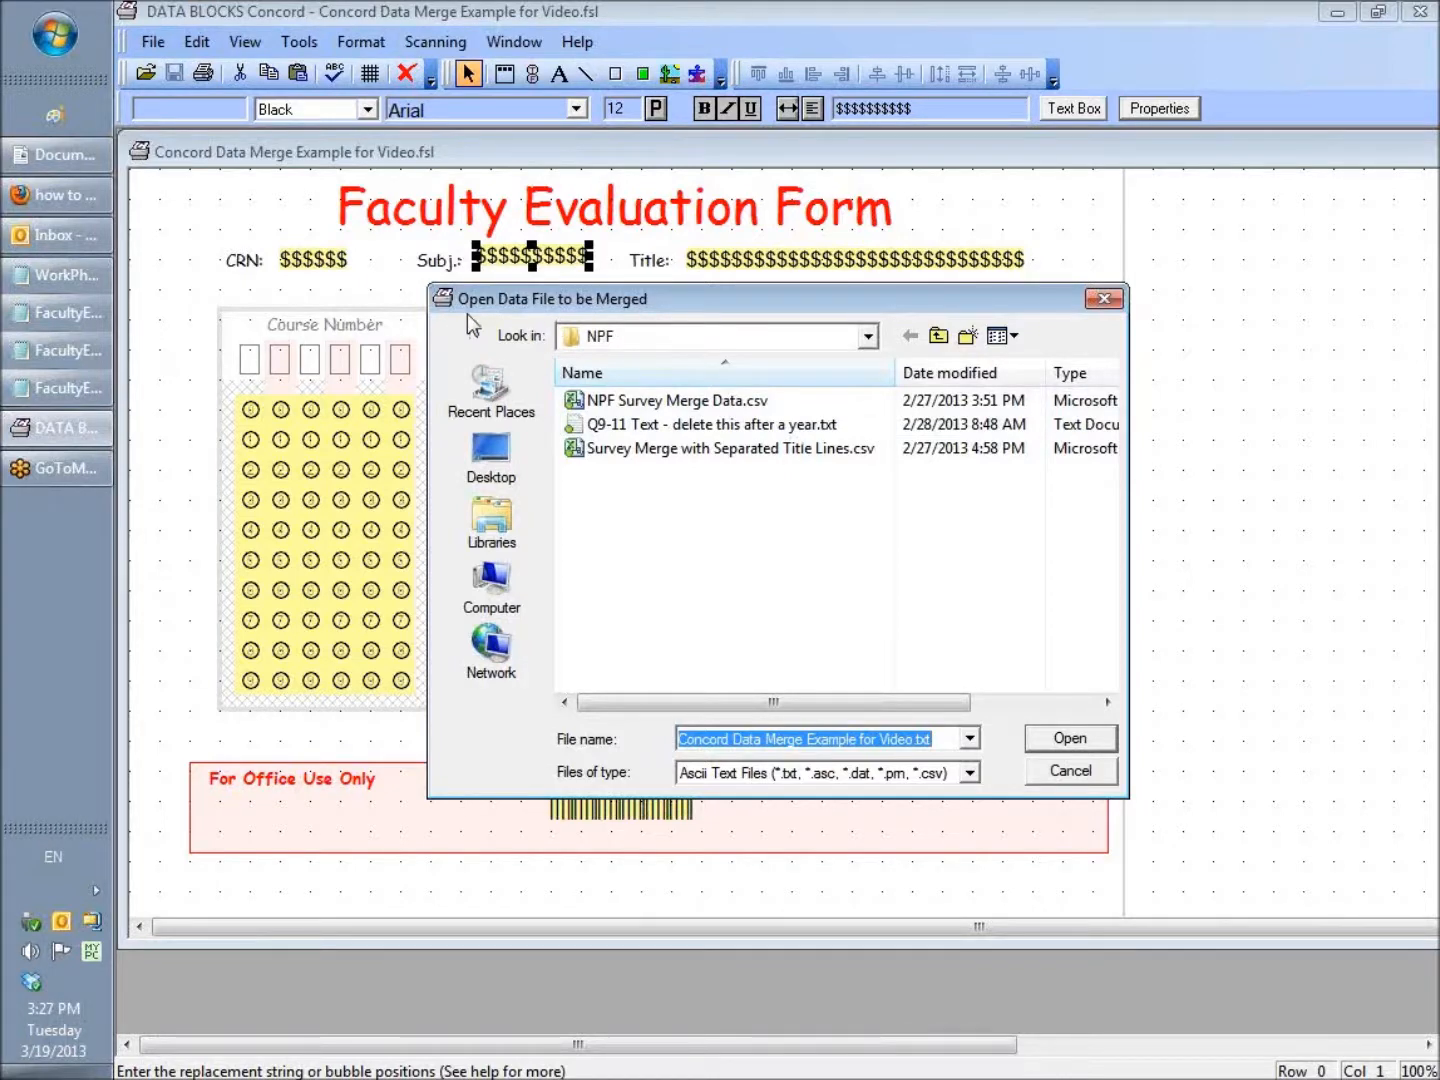
click(868, 337)
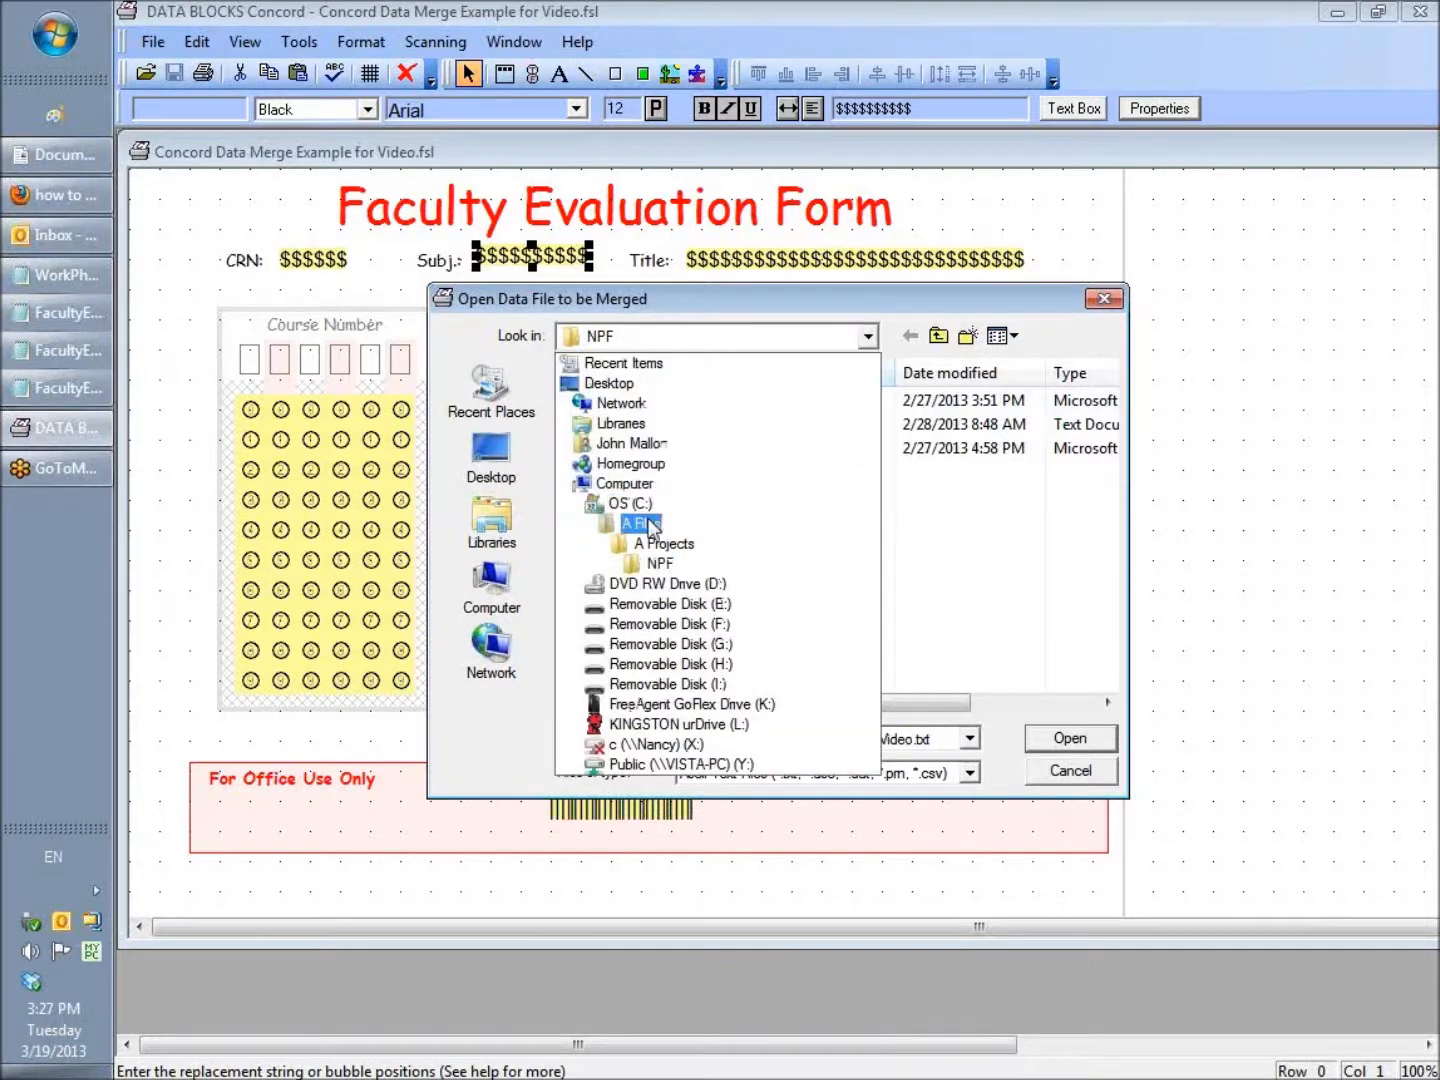
click(655, 540)
double_click(638, 545)
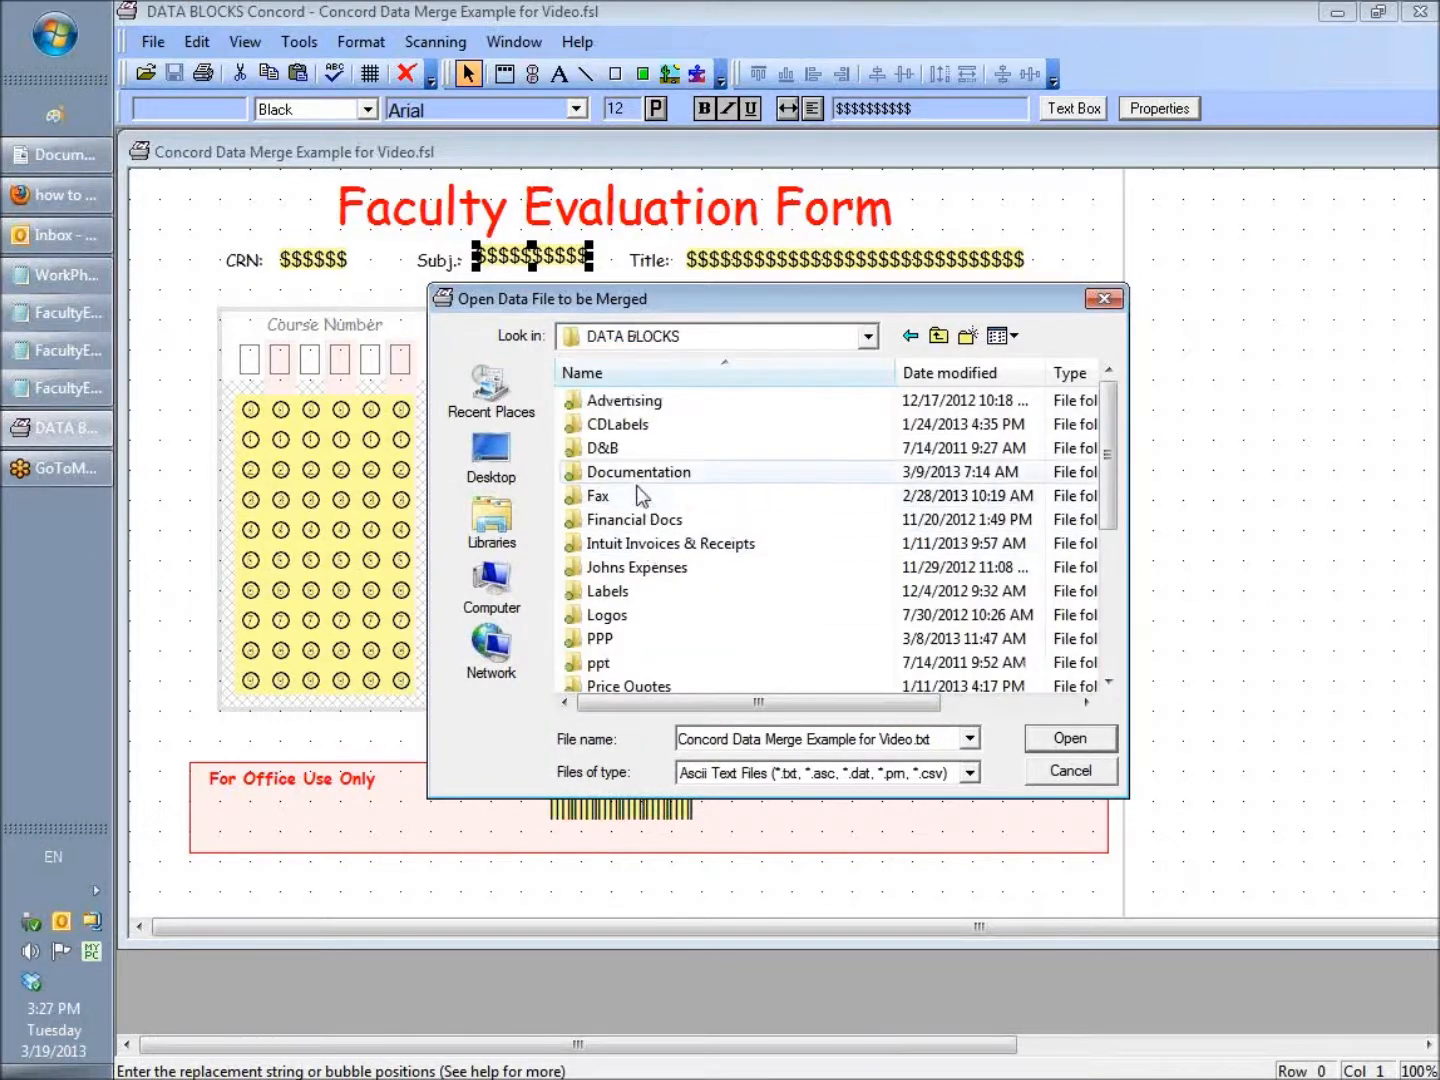
click(938, 336)
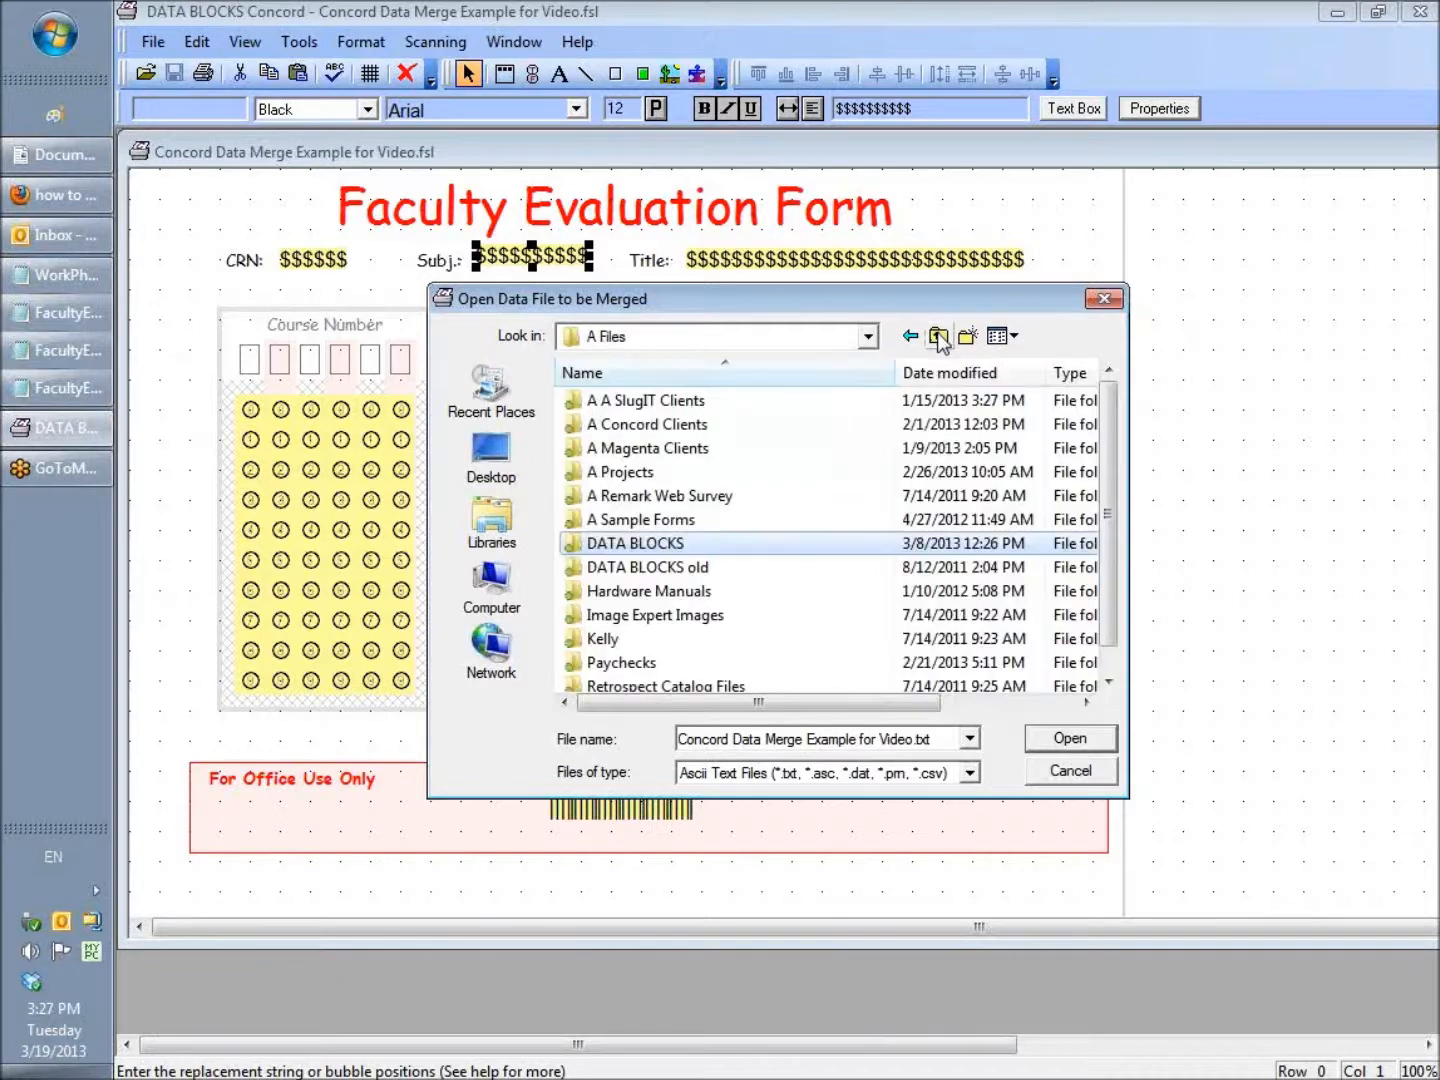
double_click(650, 426)
double_click(592, 451)
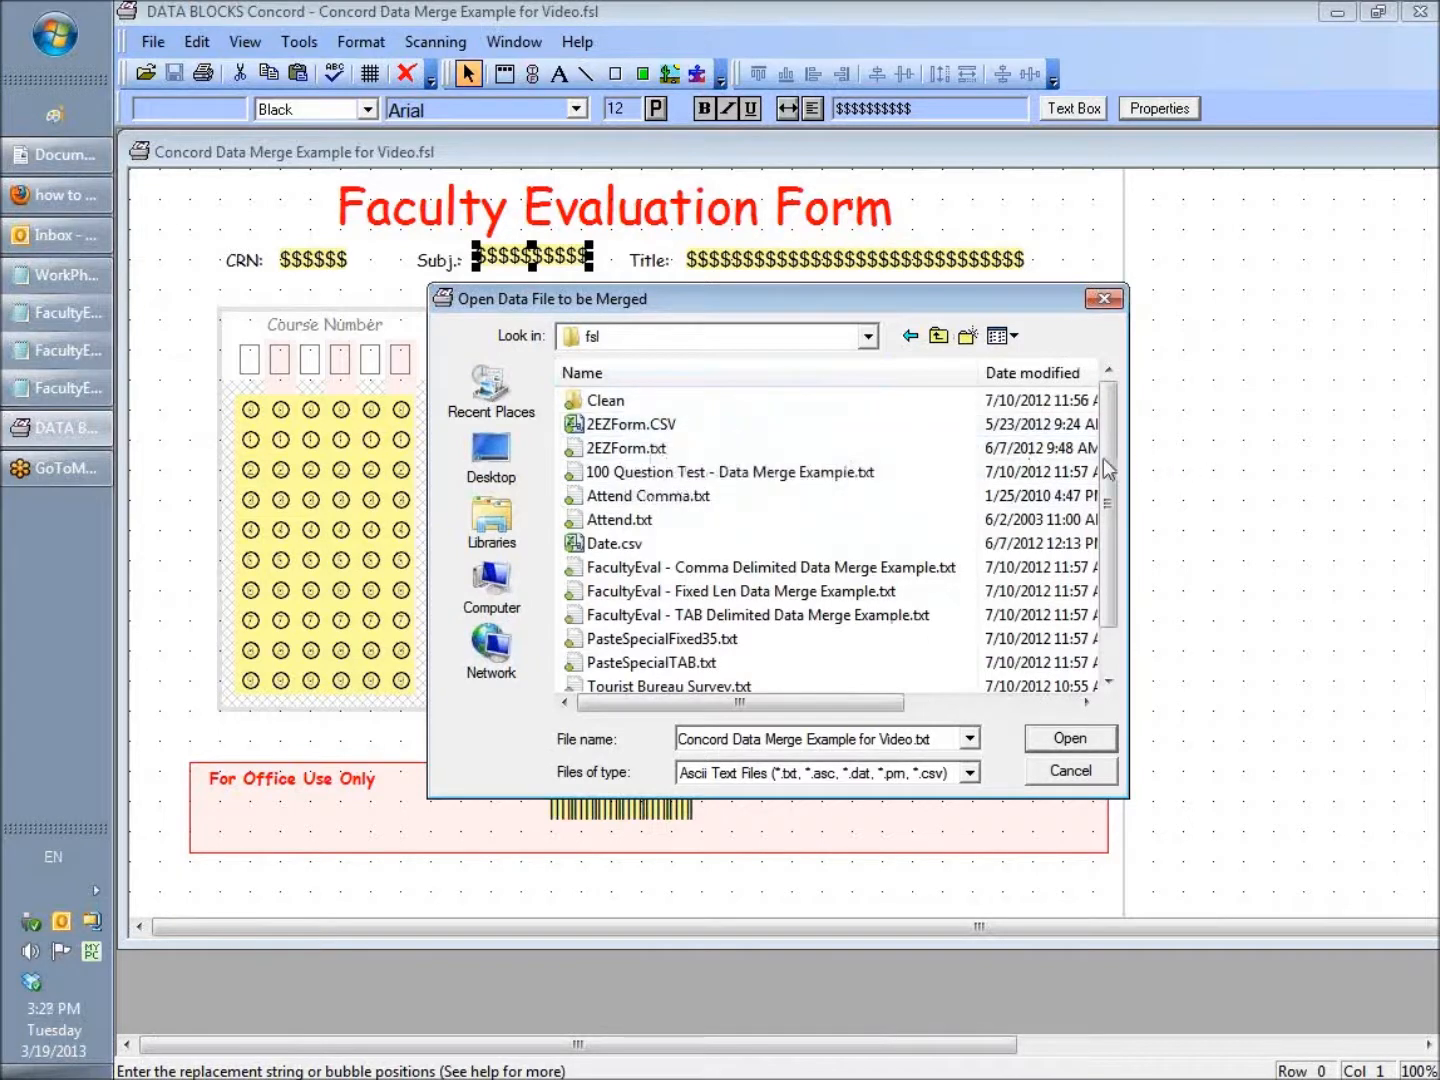
scroll(1108, 470, down, 2)
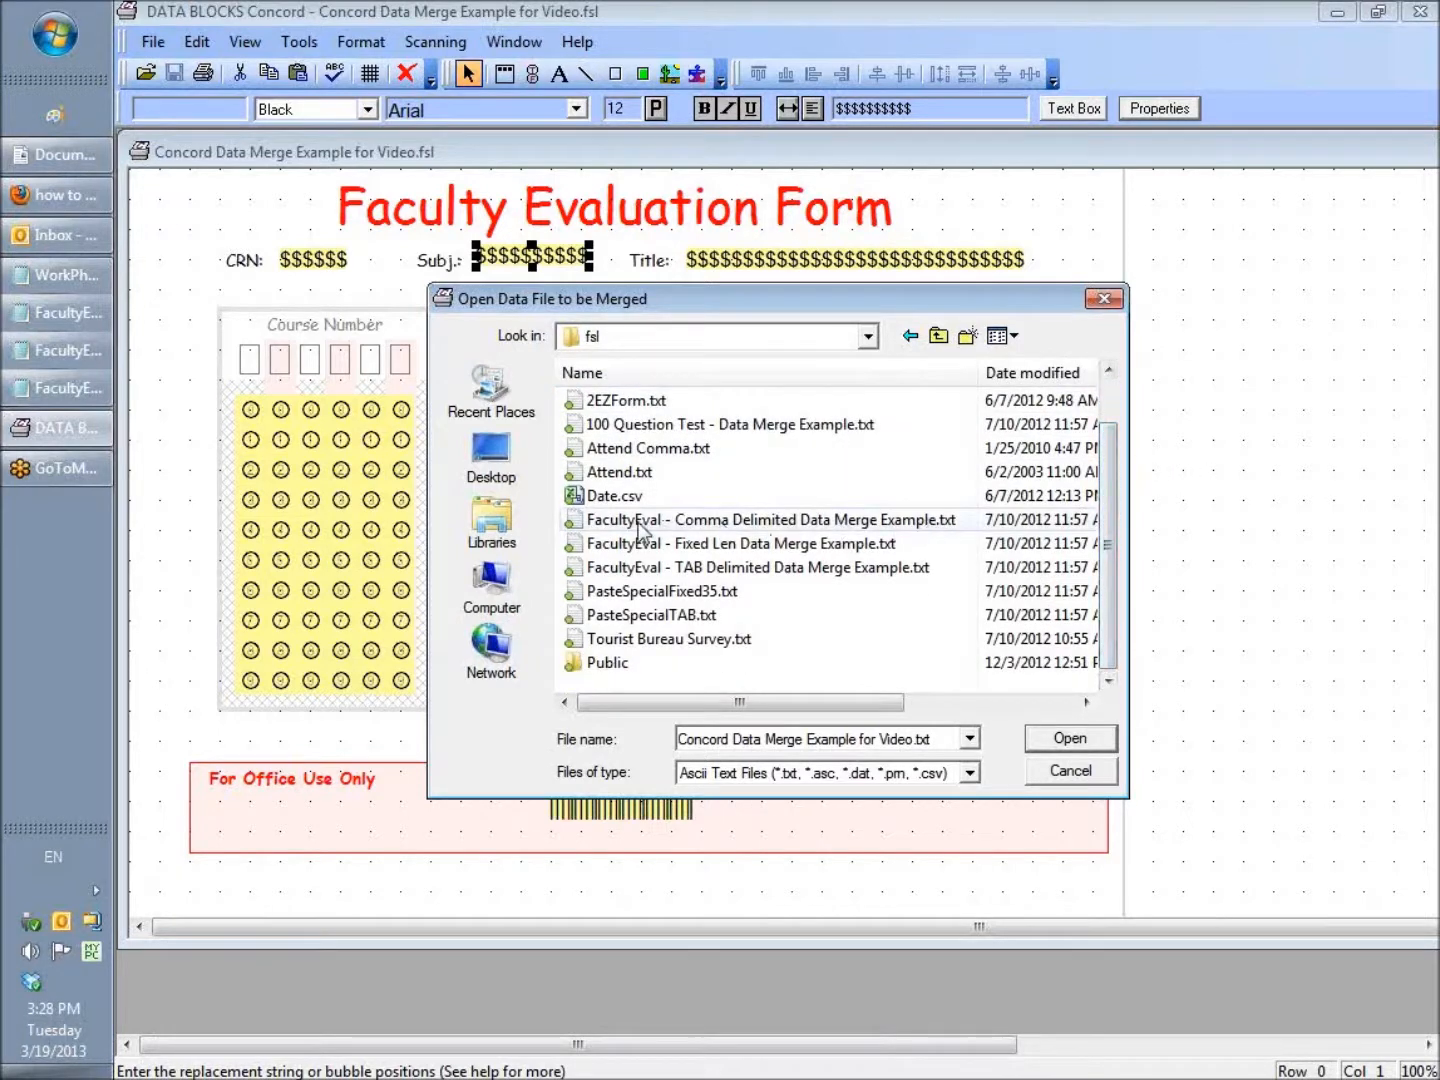
click(901, 520)
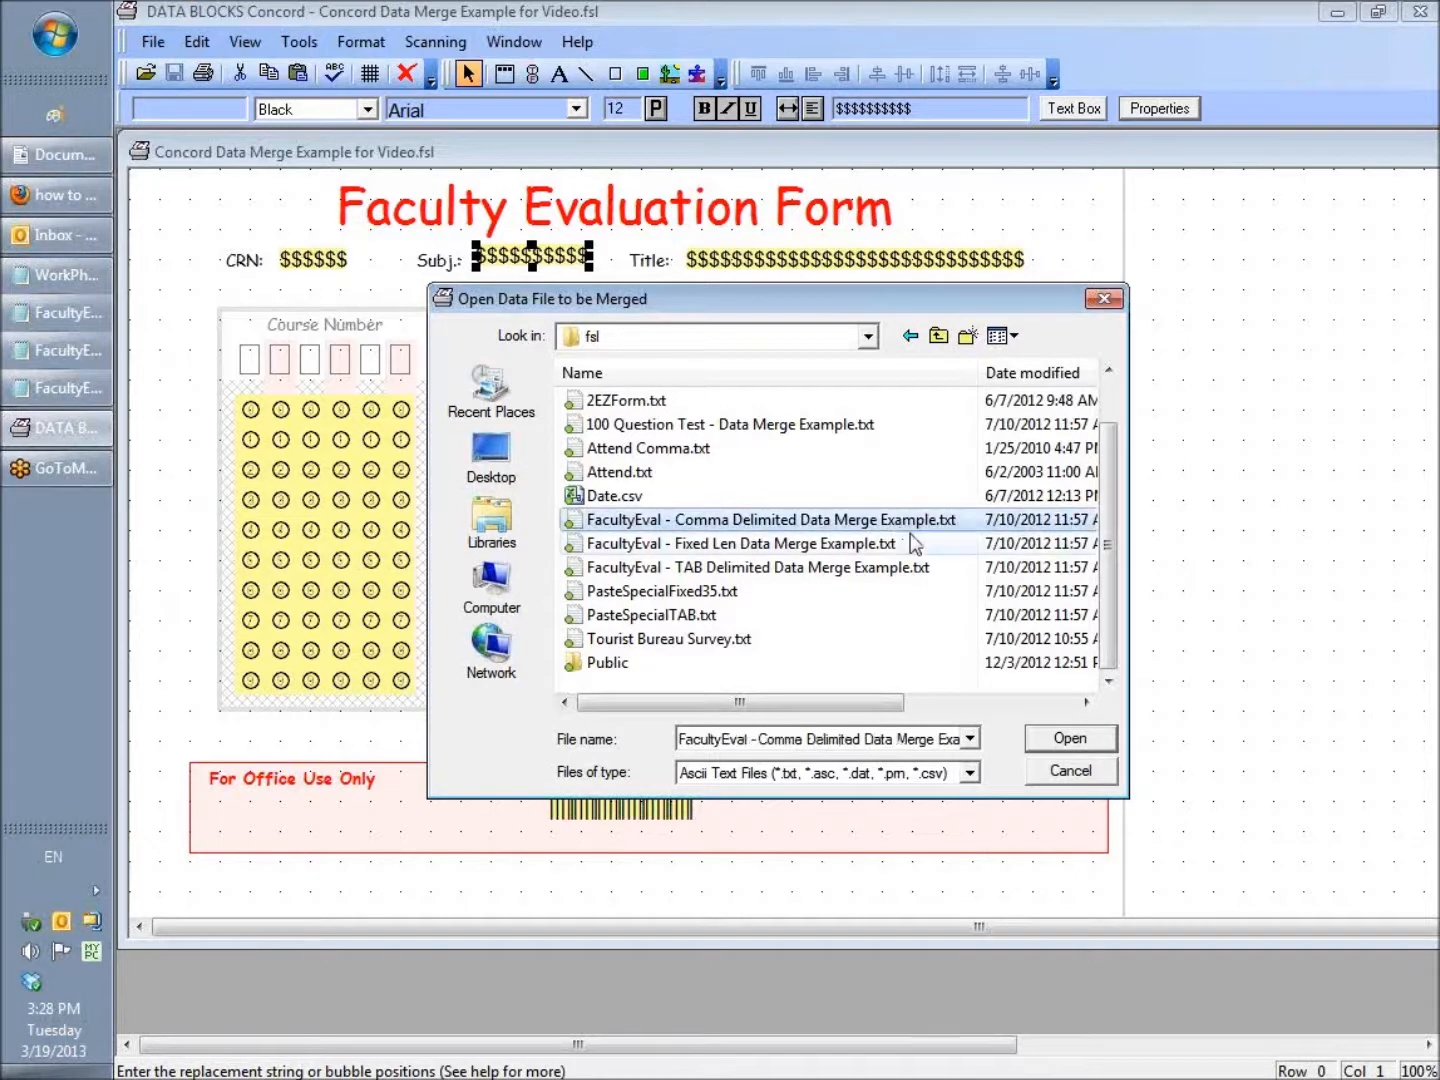
click(1070, 740)
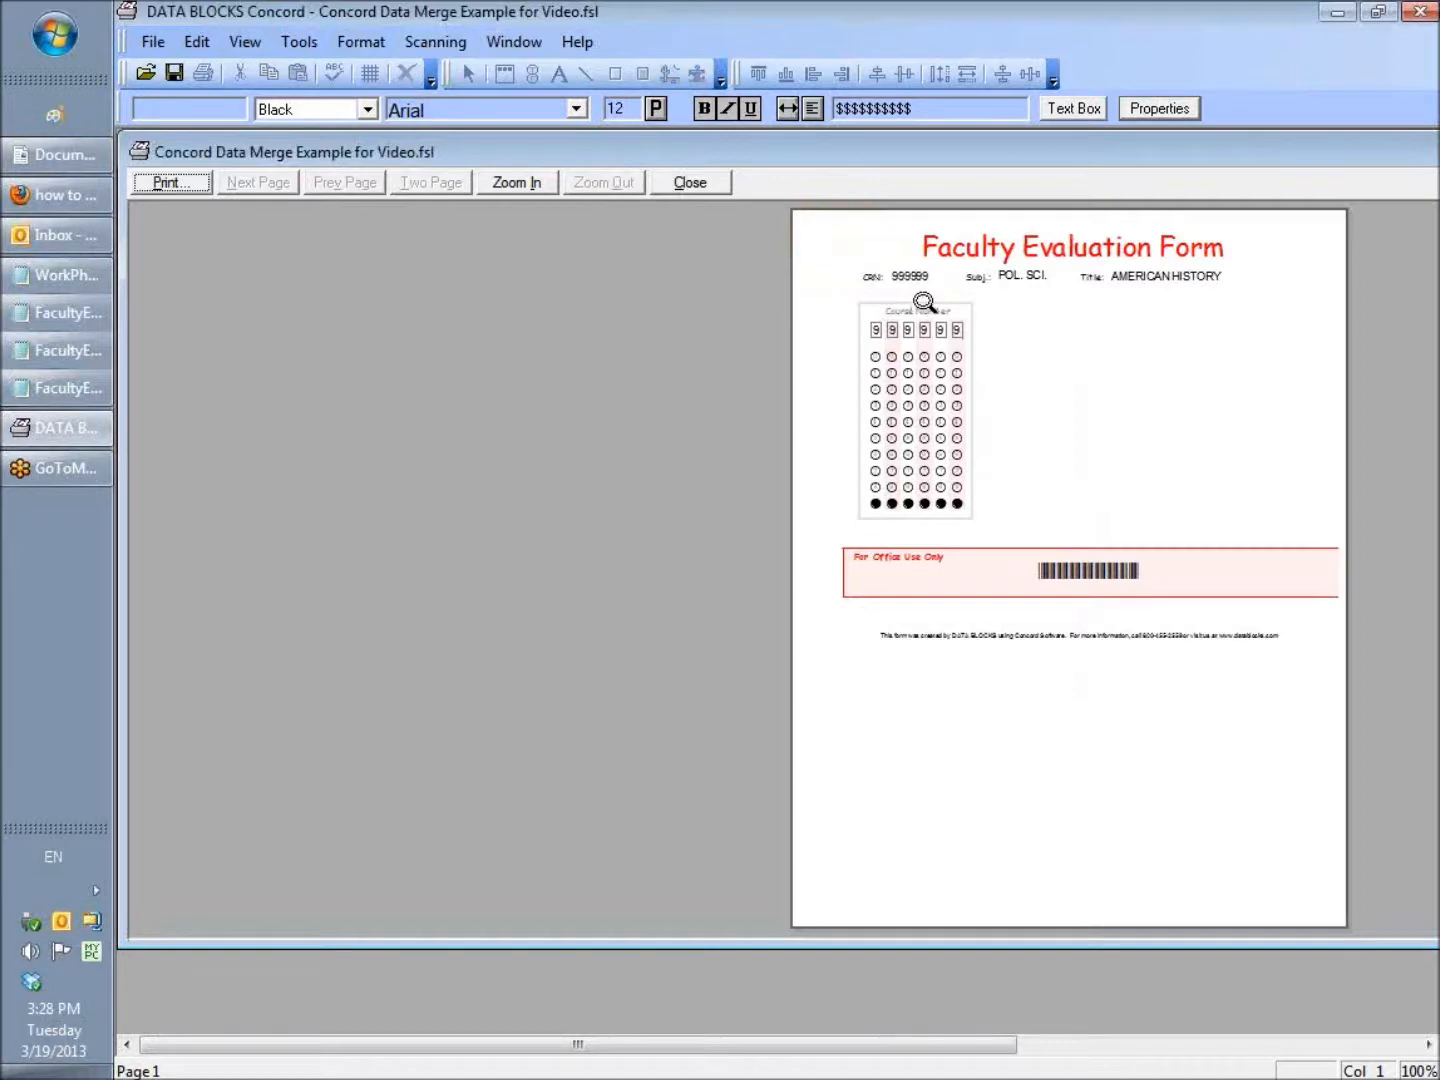
Compare the merged preview with the records in the comma delimited data file in Notepad, and close the preview
click(66, 316)
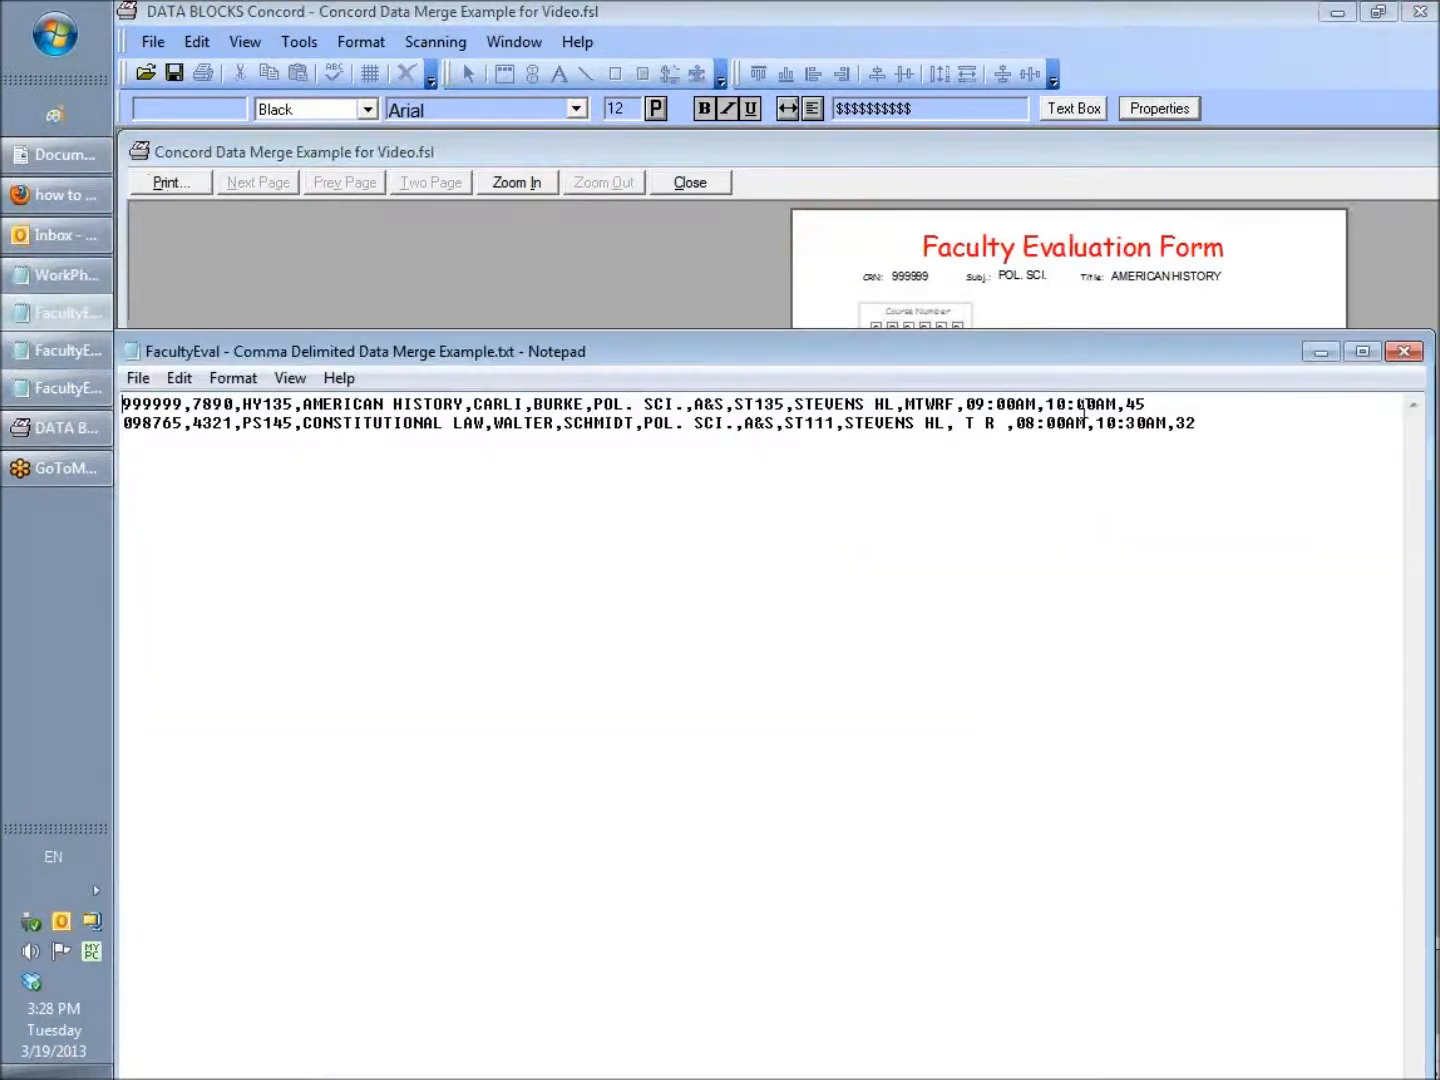
mouse_move(1095, 364)
mouse_down()
mouse_move(1101, 552)
mouse_move(1118, 604)
mouse_move(1126, 575)
mouse_move(1112, 631)
mouse_up()
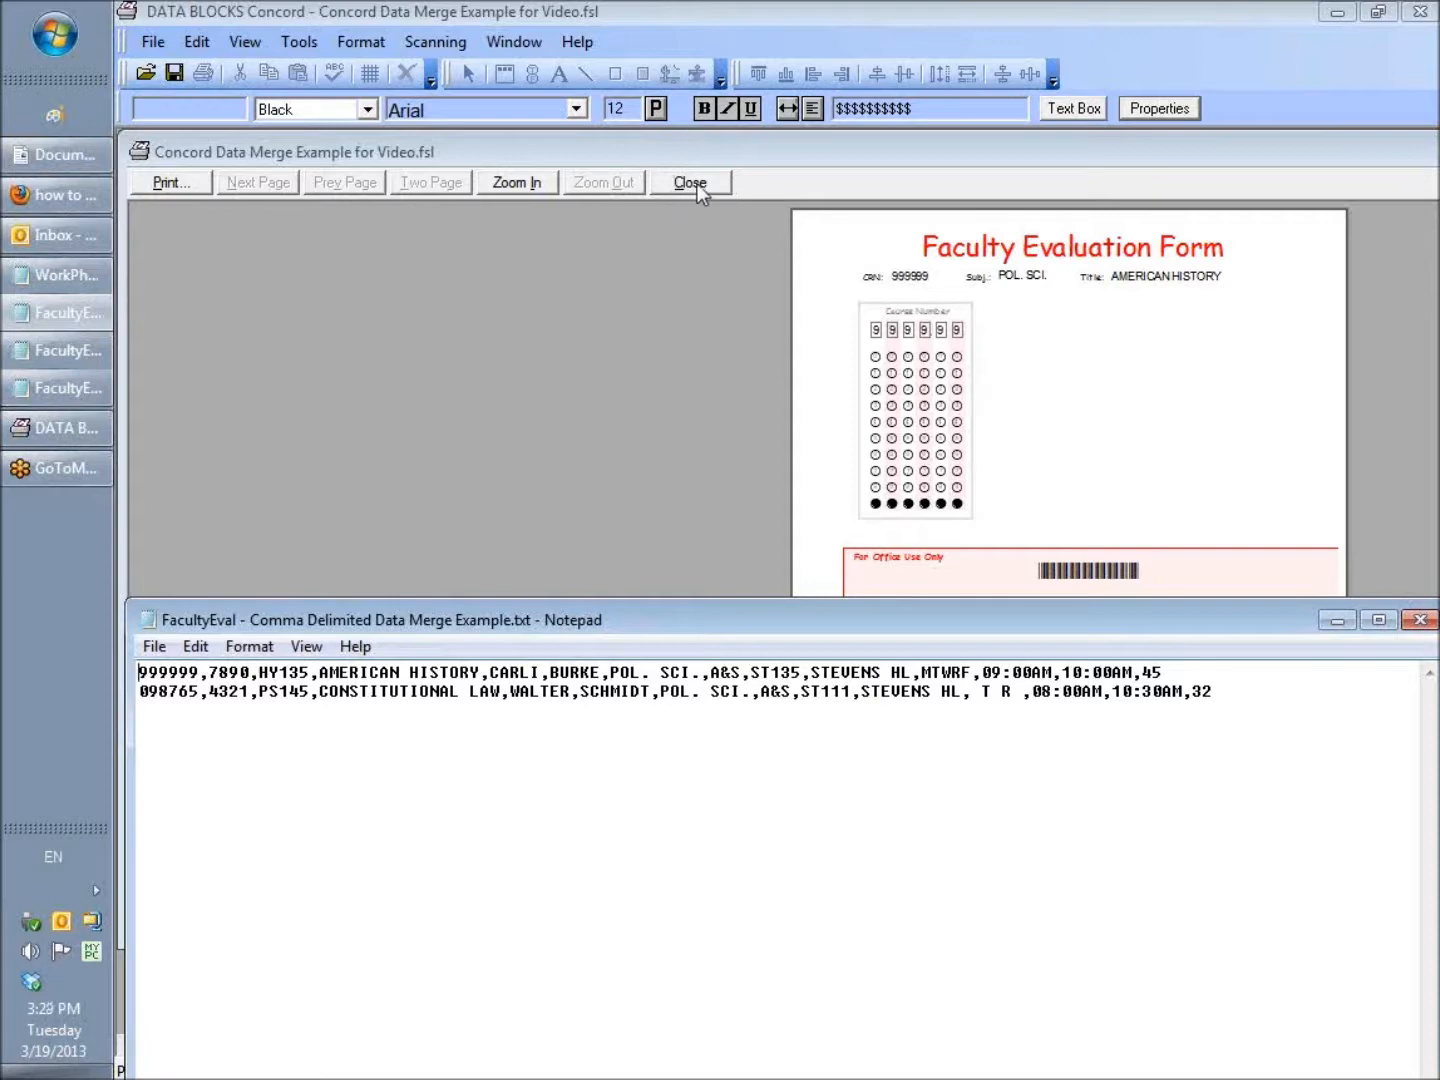
drag(791, 616, 783, 198)
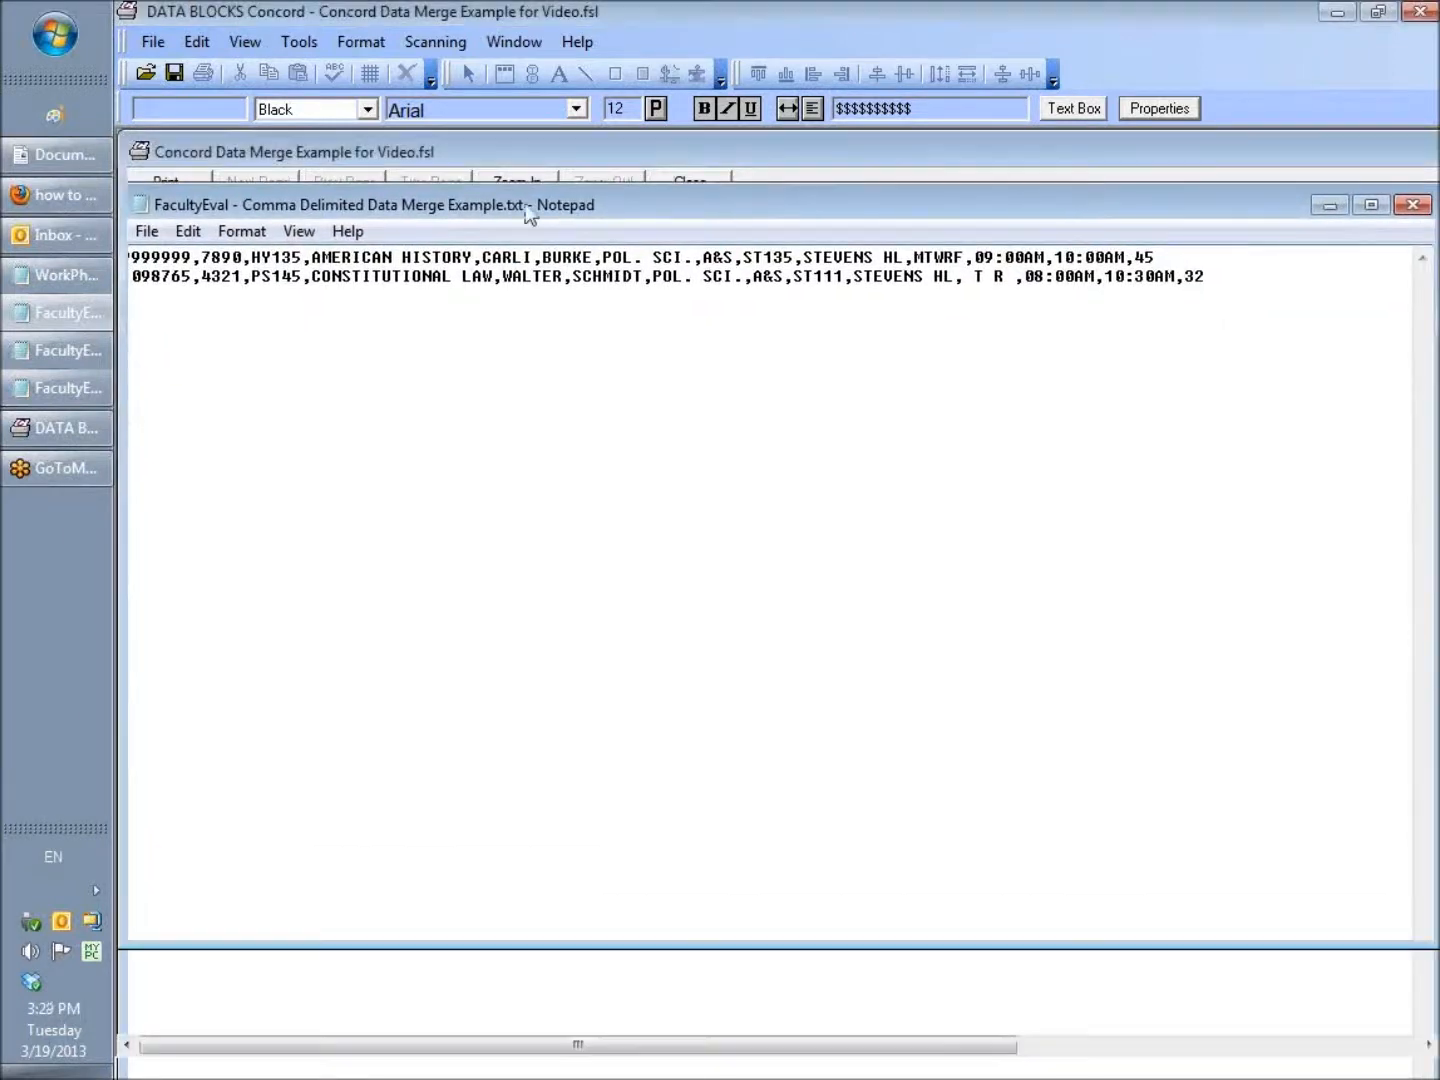
click(1330, 204)
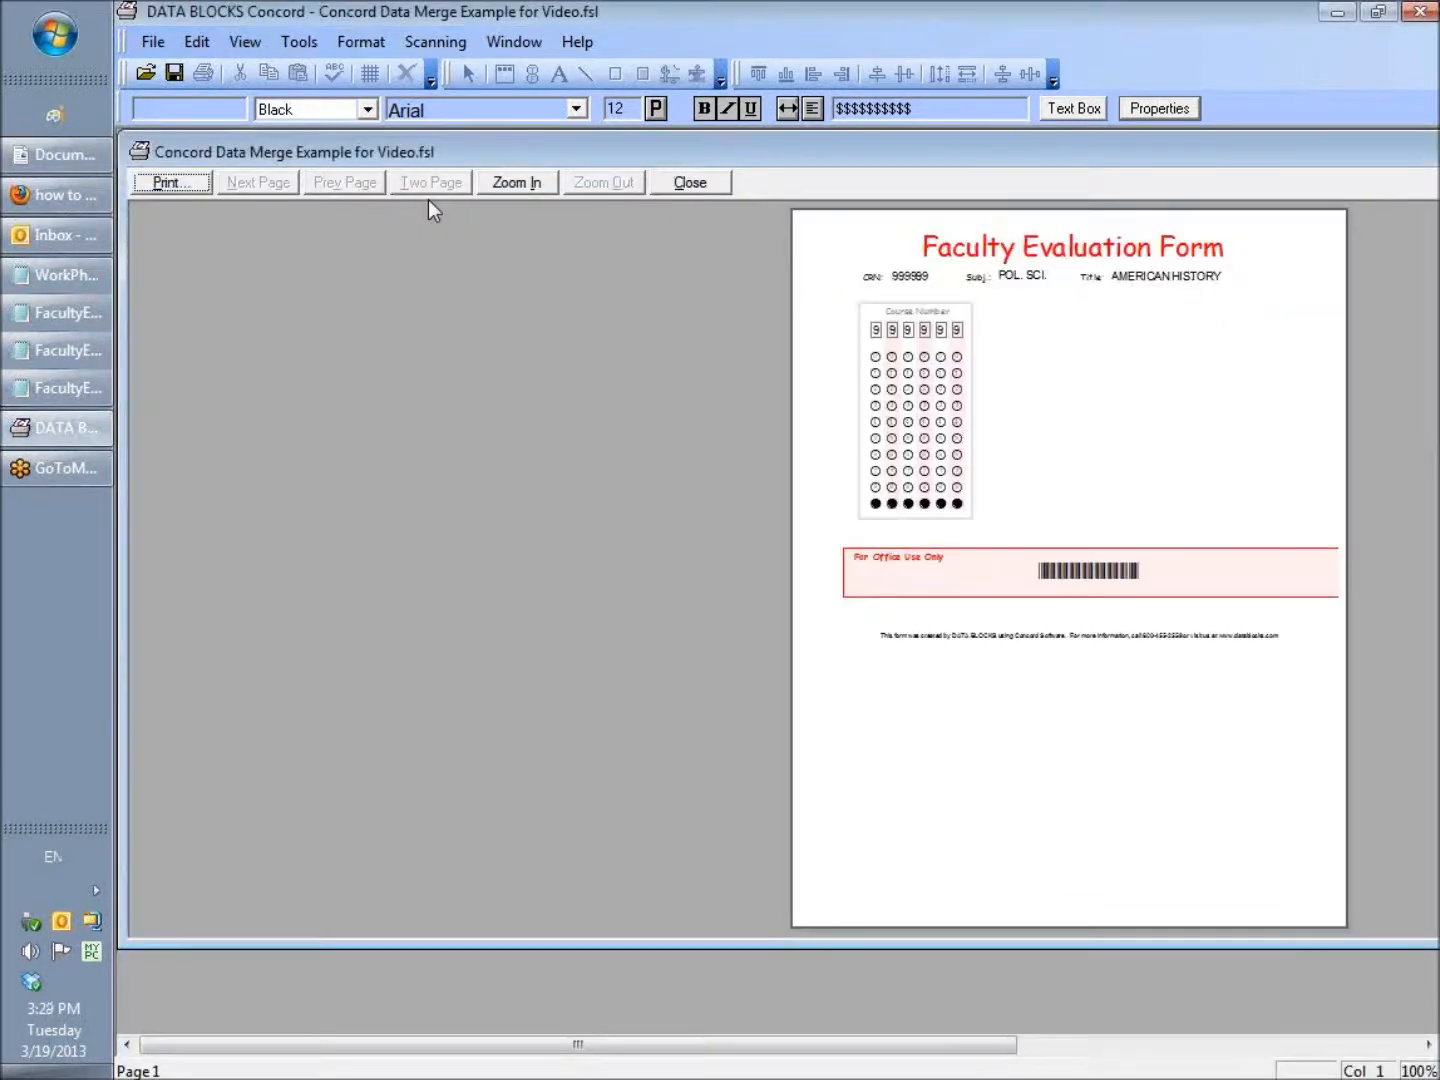
click(690, 183)
Start printing the form with data merge instead of a sample, sending one copy to the PDF995 printer
click(152, 42)
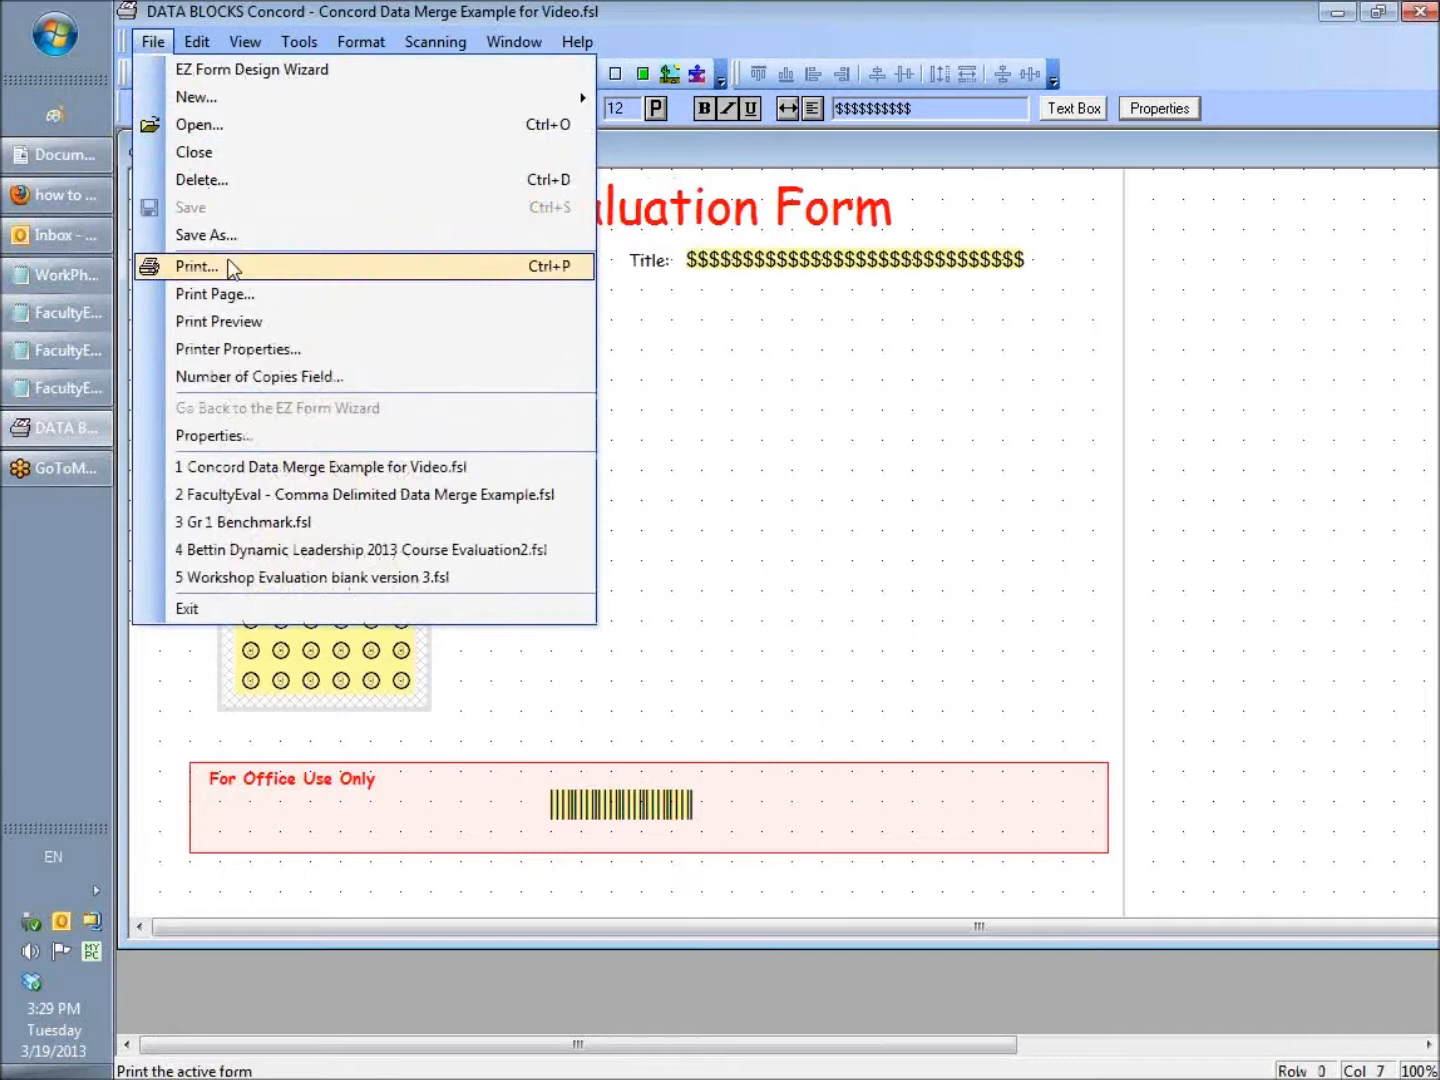
click(234, 267)
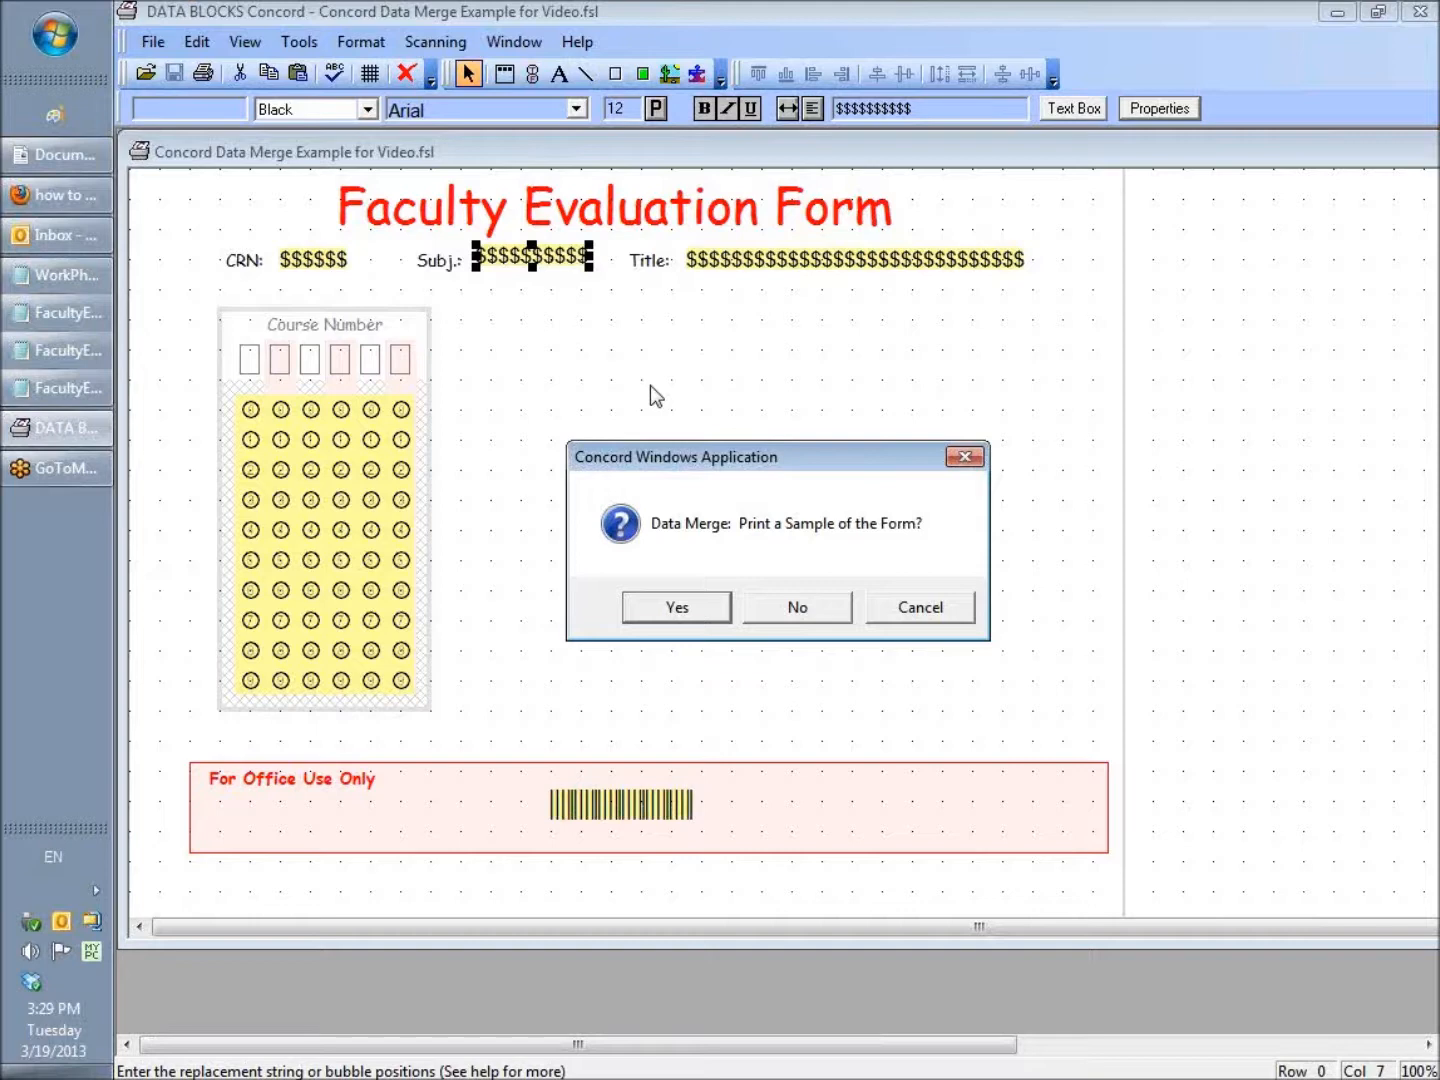
click(826, 613)
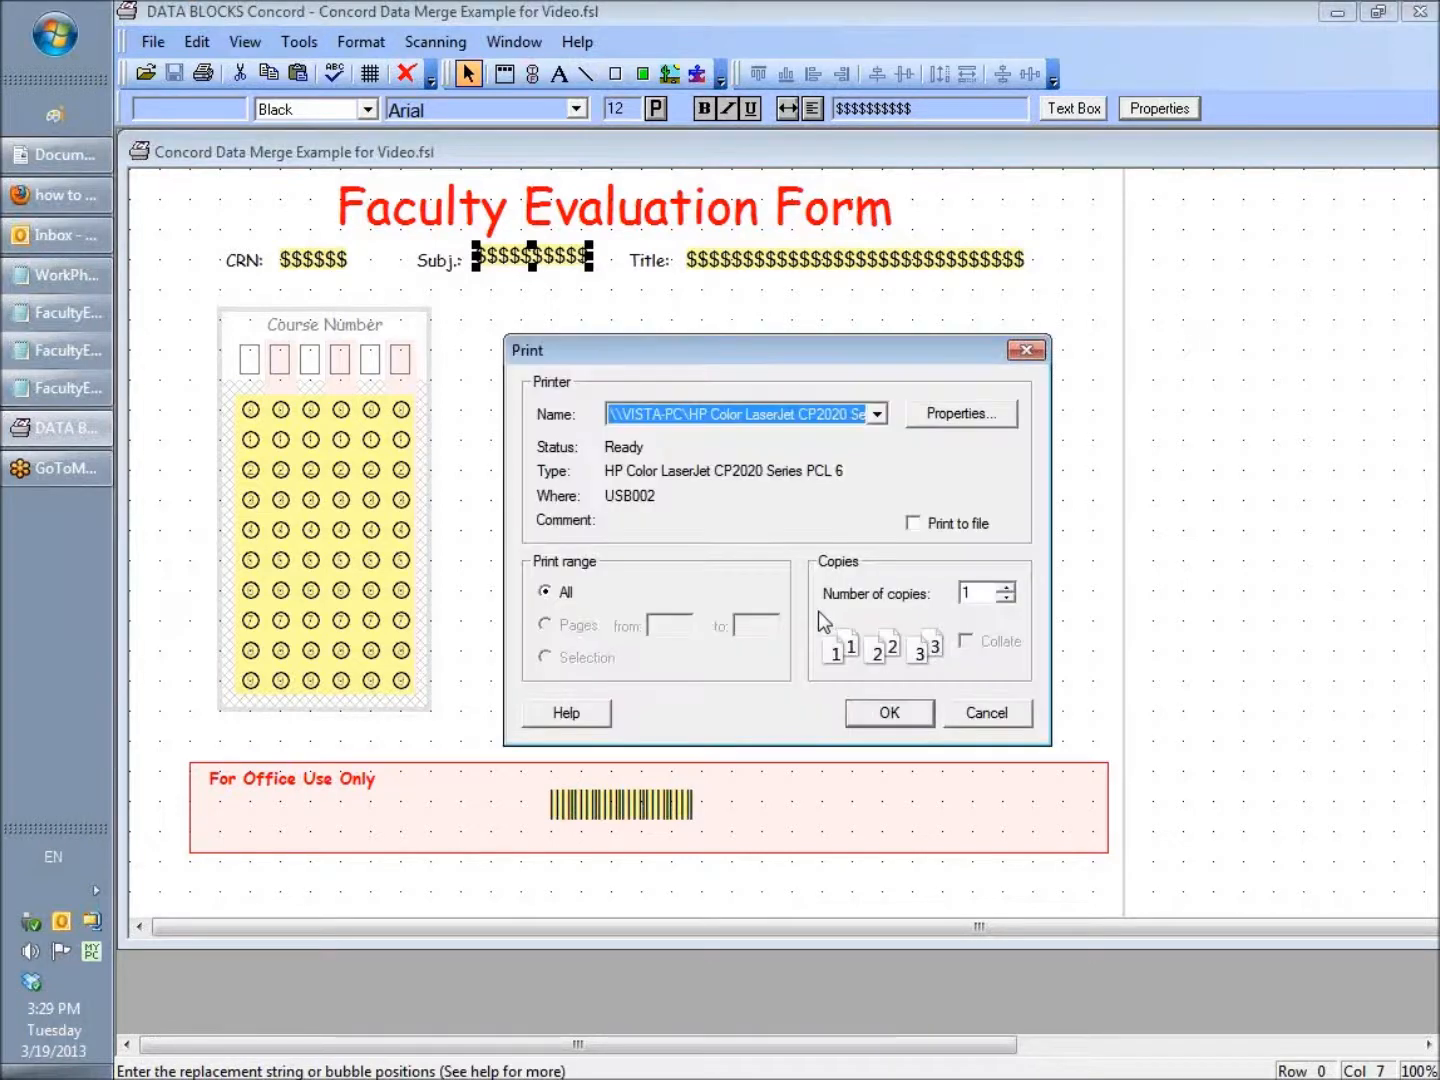
click(878, 416)
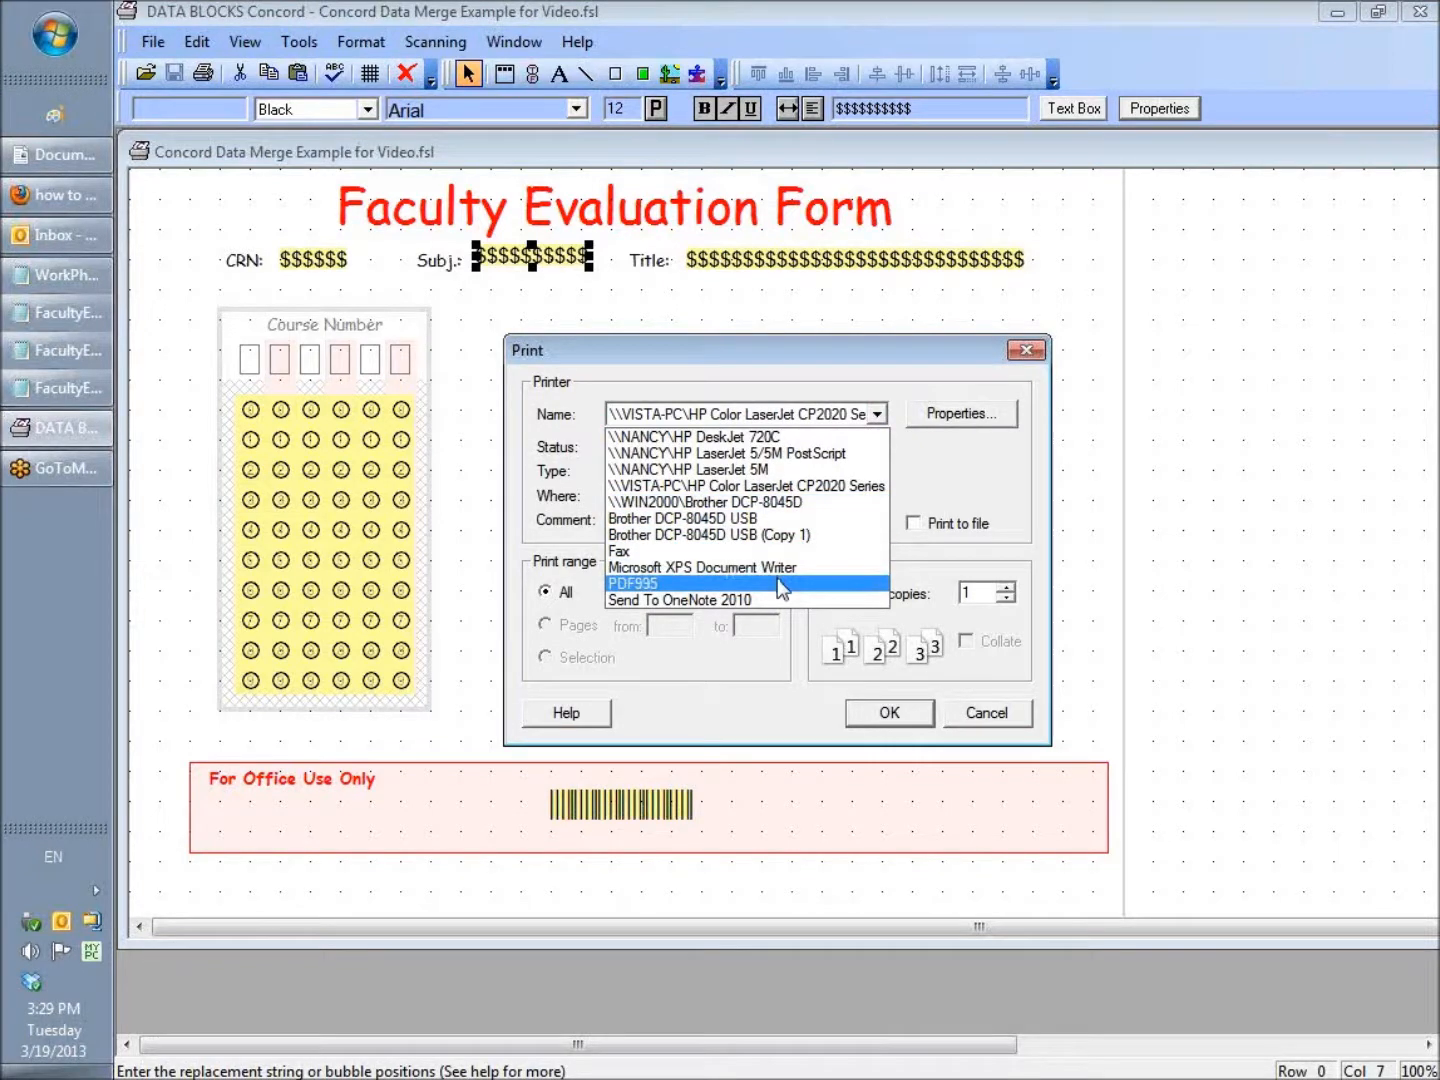
click(777, 578)
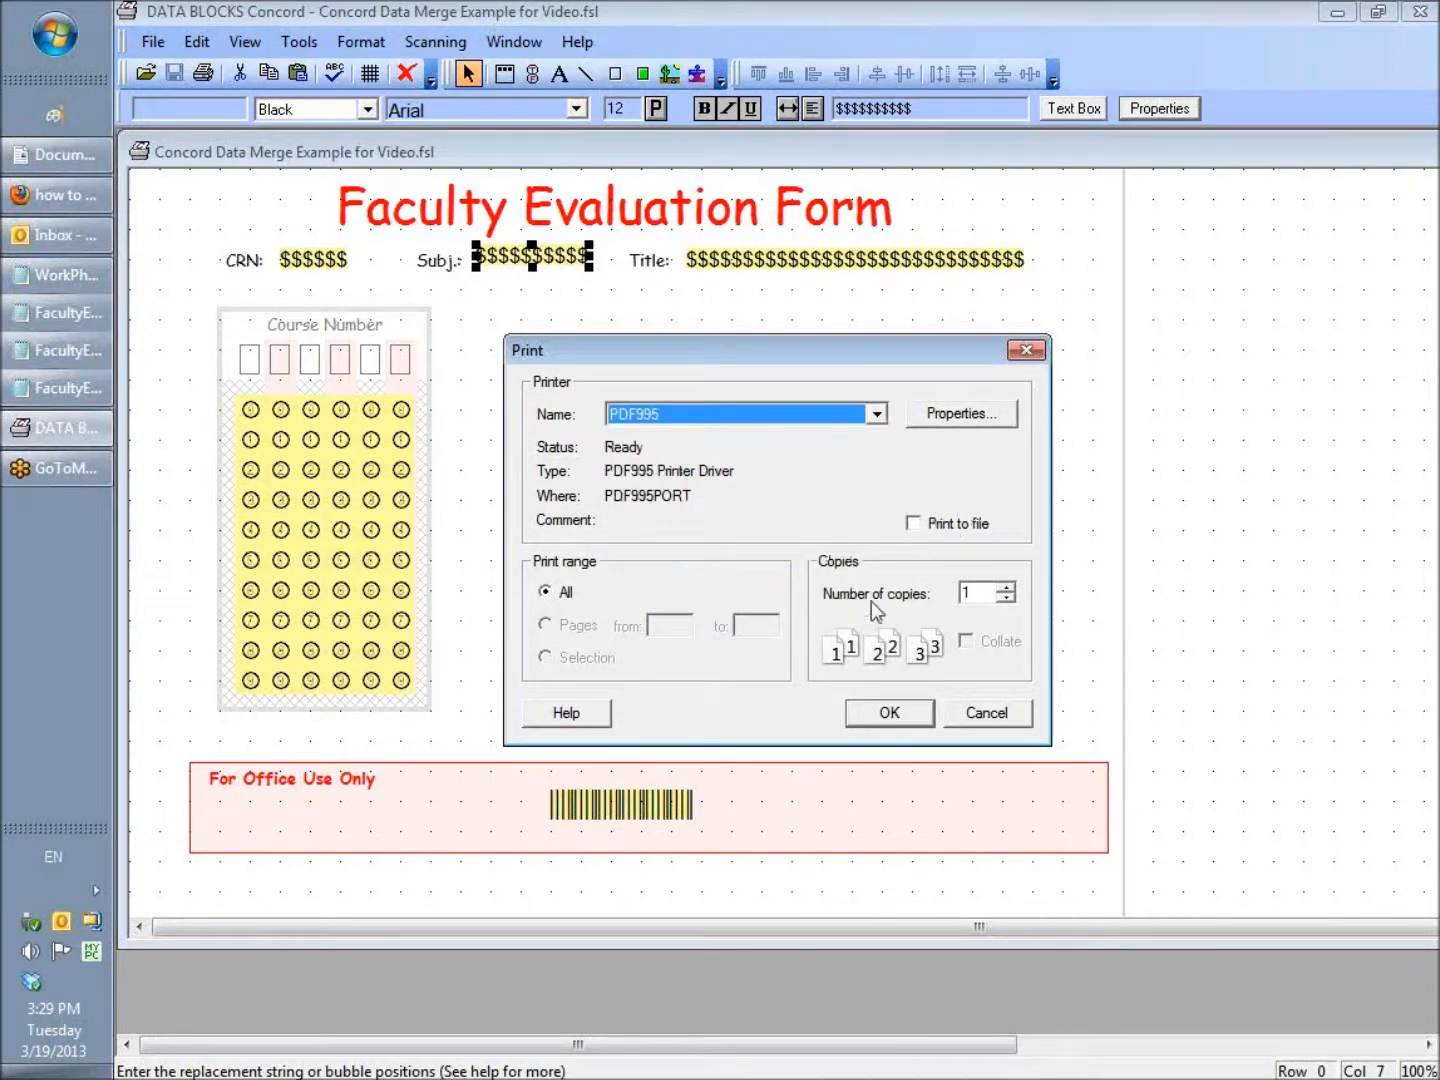
click(895, 716)
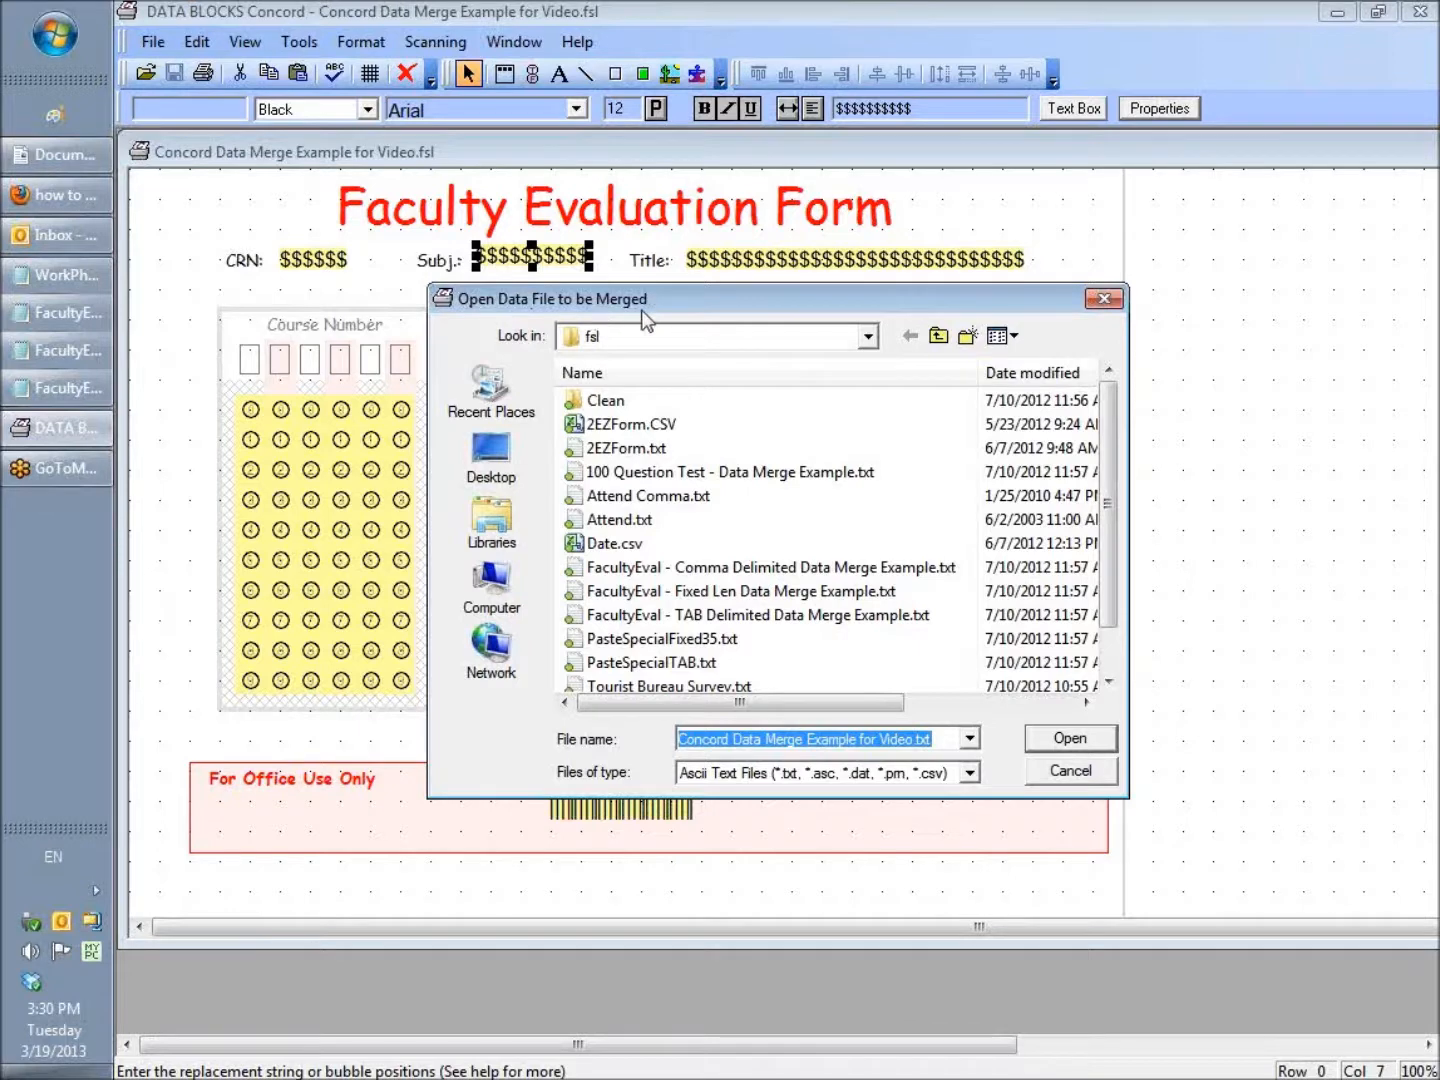
Merge FacultyEval - Comma Delimited Data Merge Example.txt into the print job, beginning with the first record
click(851, 568)
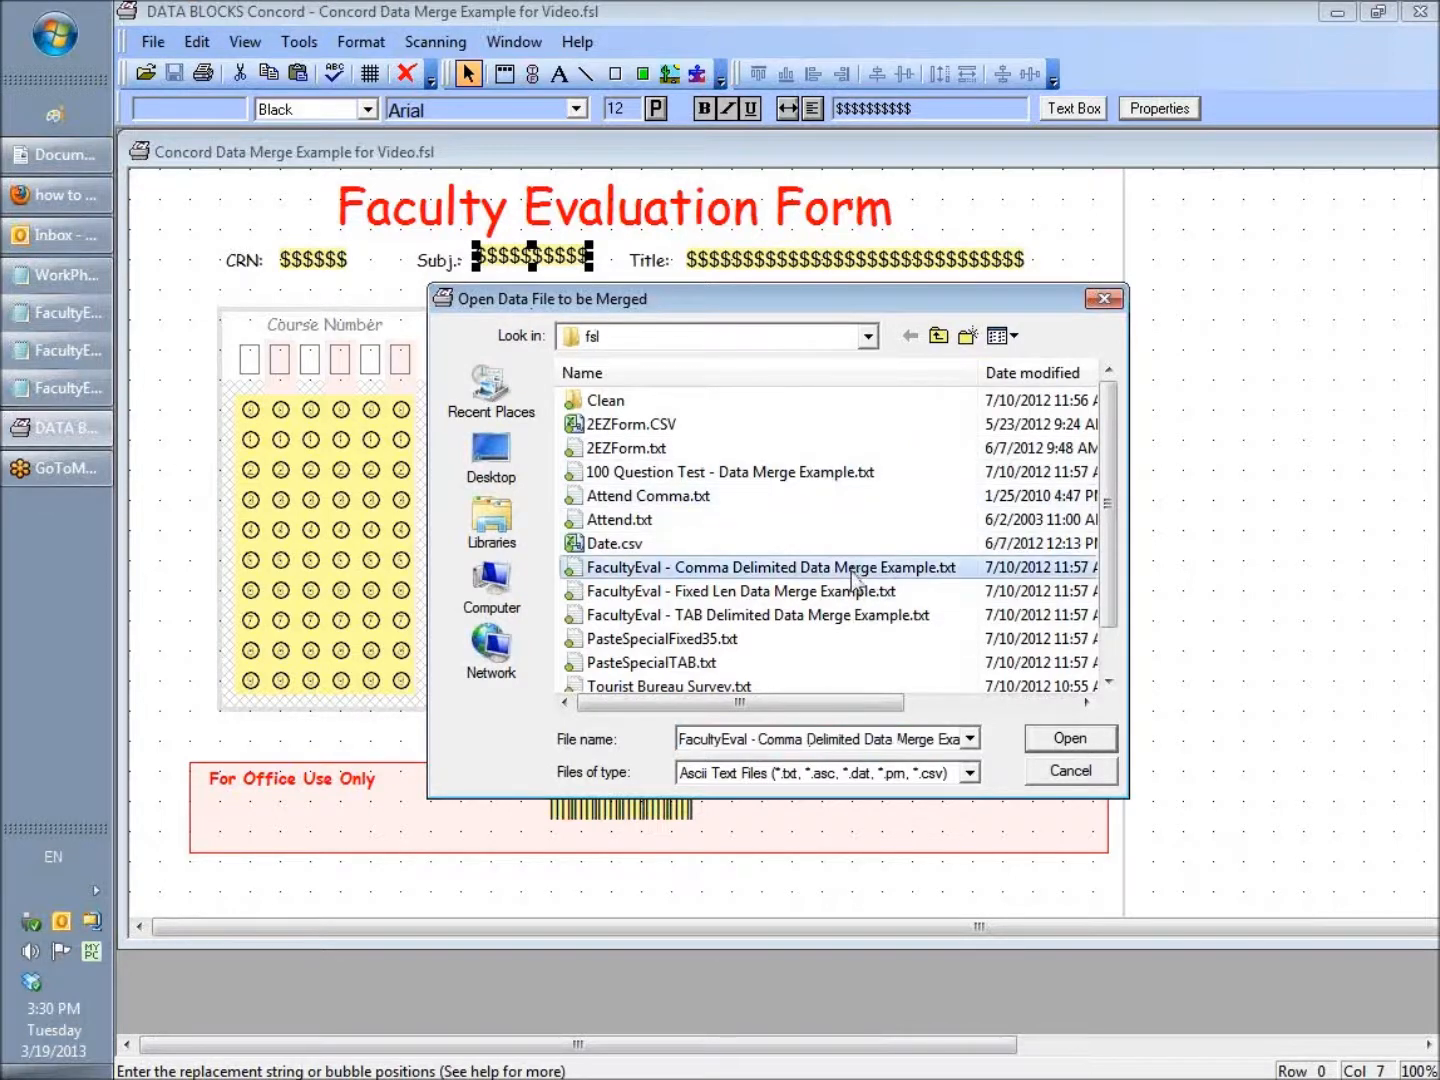
click(1083, 743)
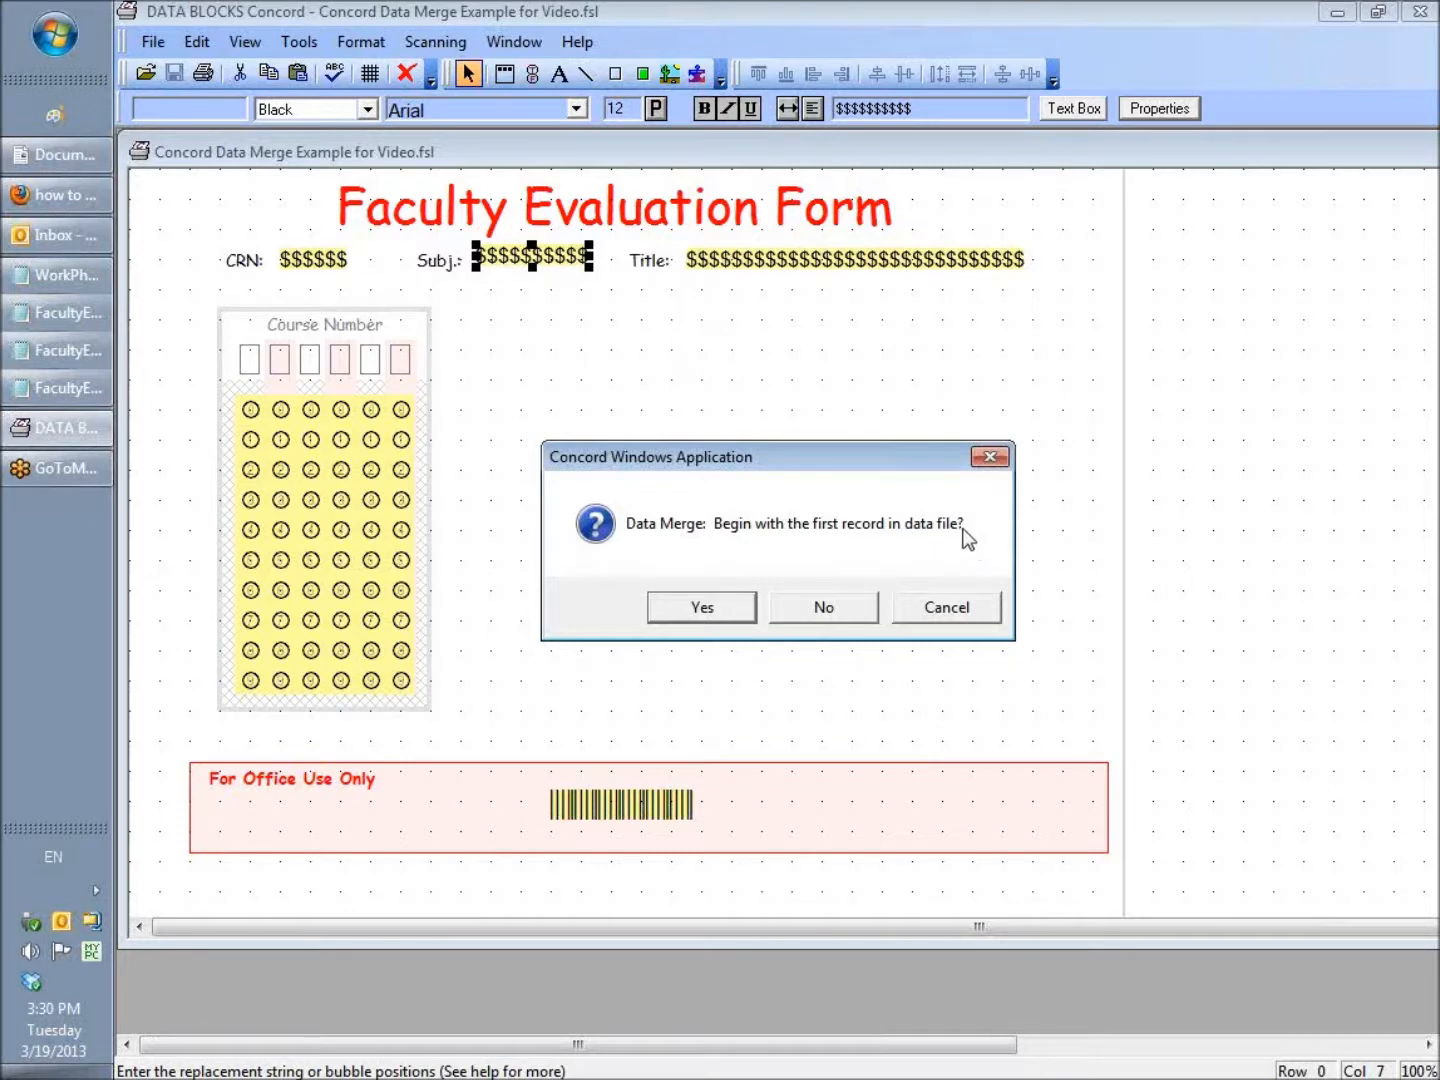
click(703, 607)
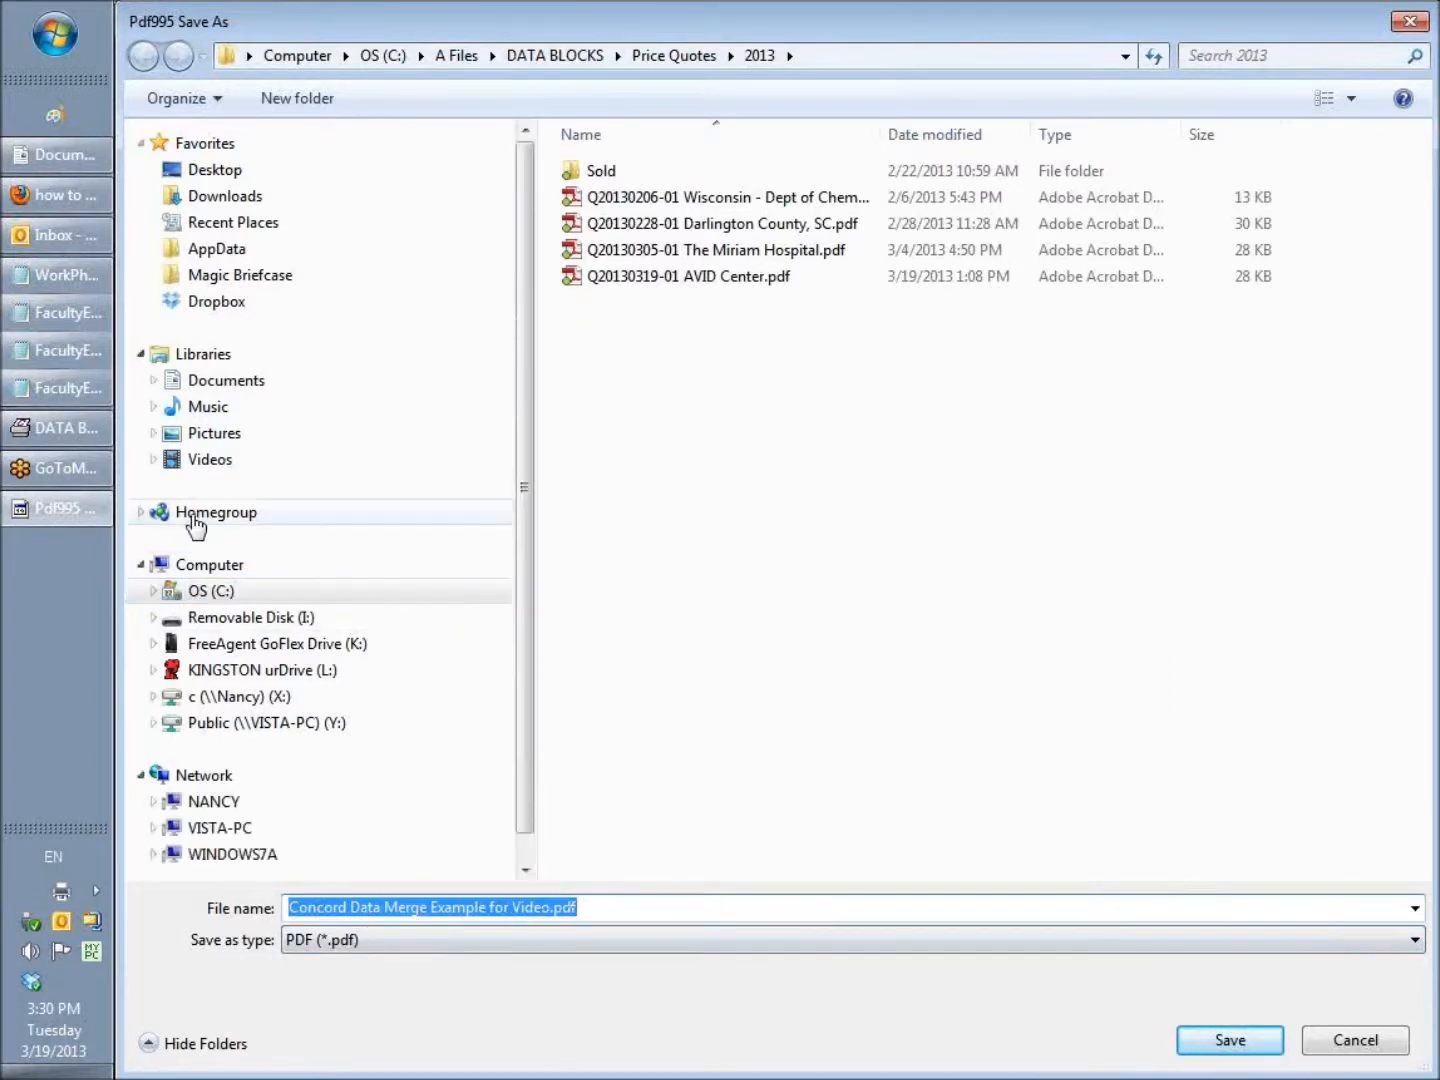
Save the merged print output as Concord Data Merge Example for Video.pdf in the AAA folder on drive C
click(152, 591)
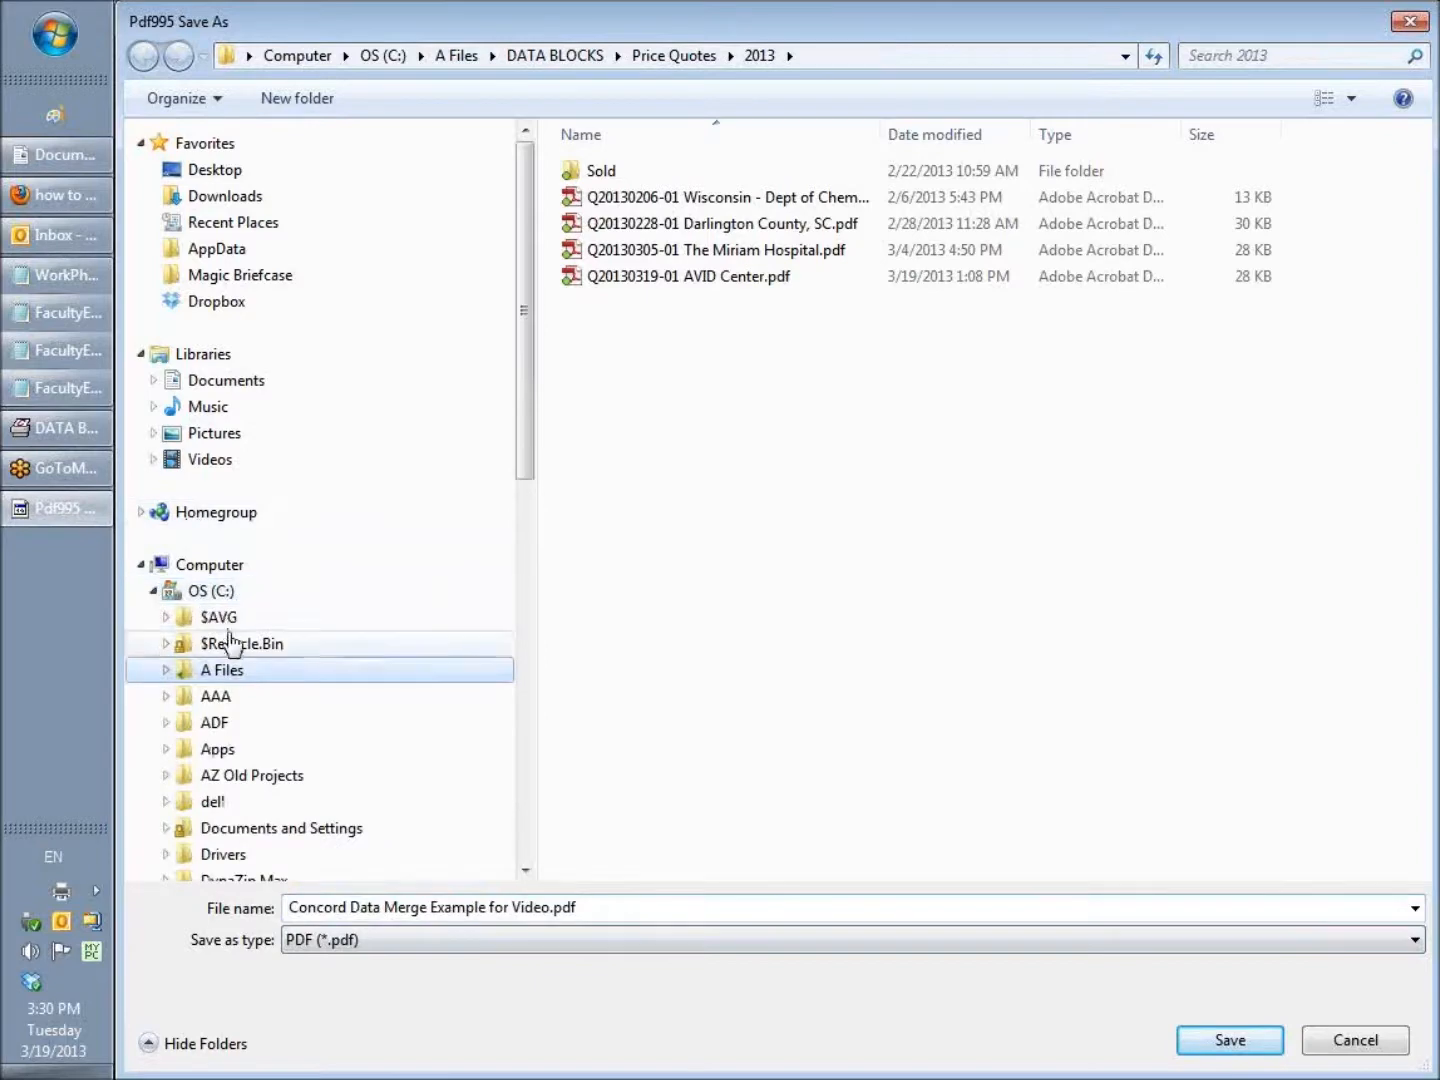
click(216, 697)
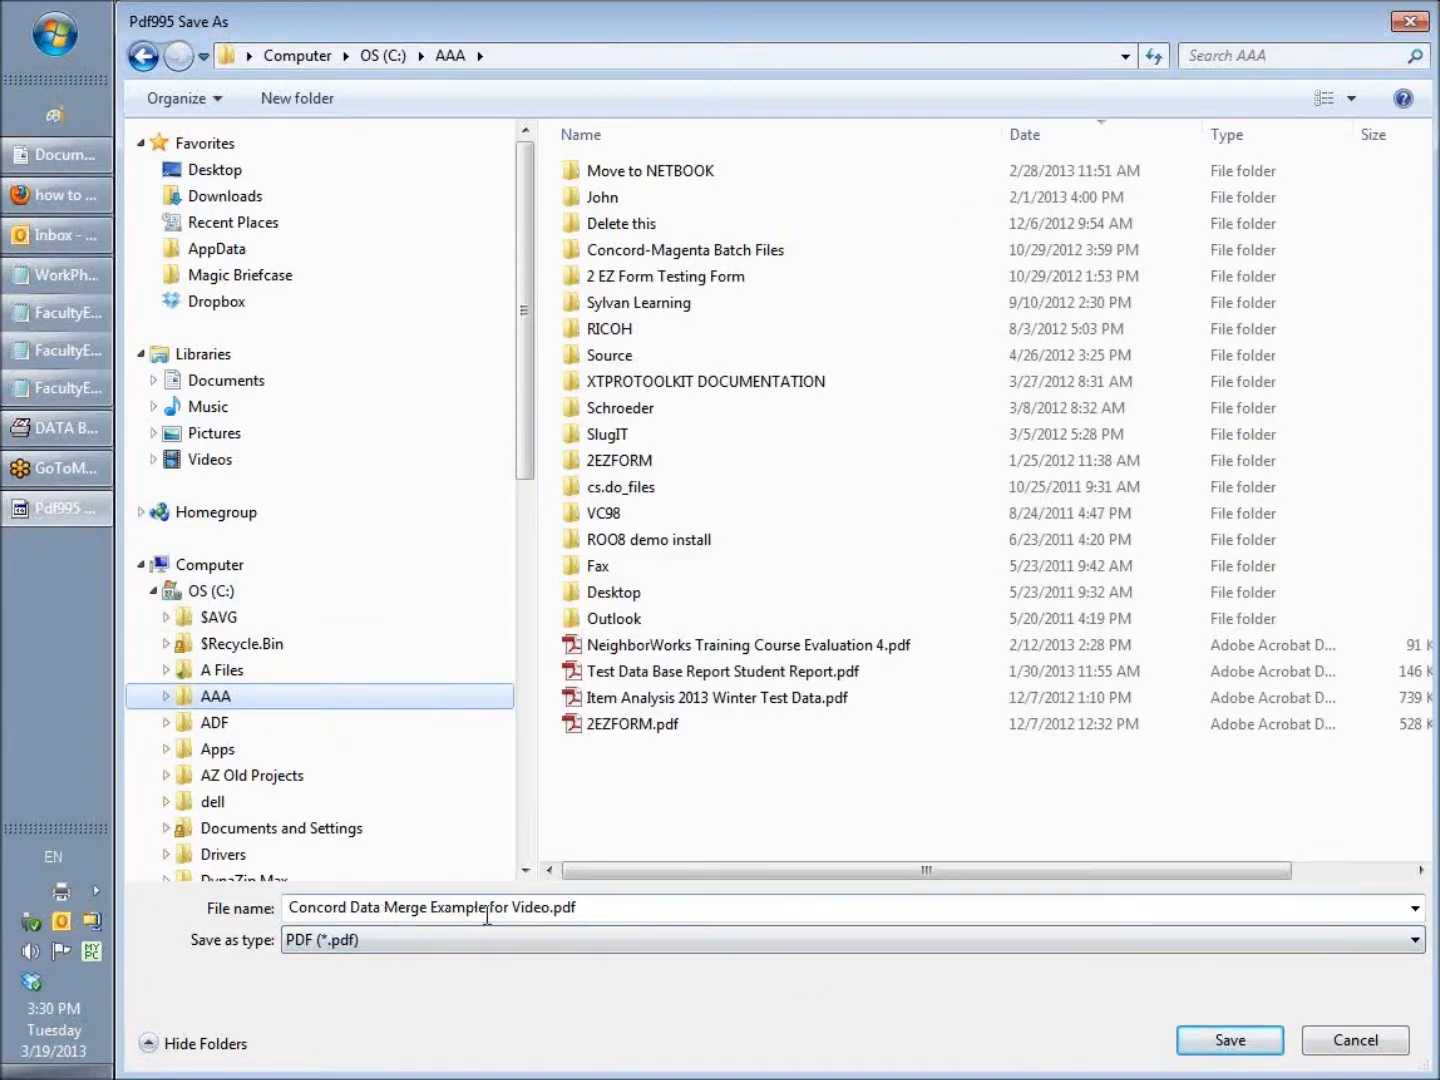
click(1266, 1049)
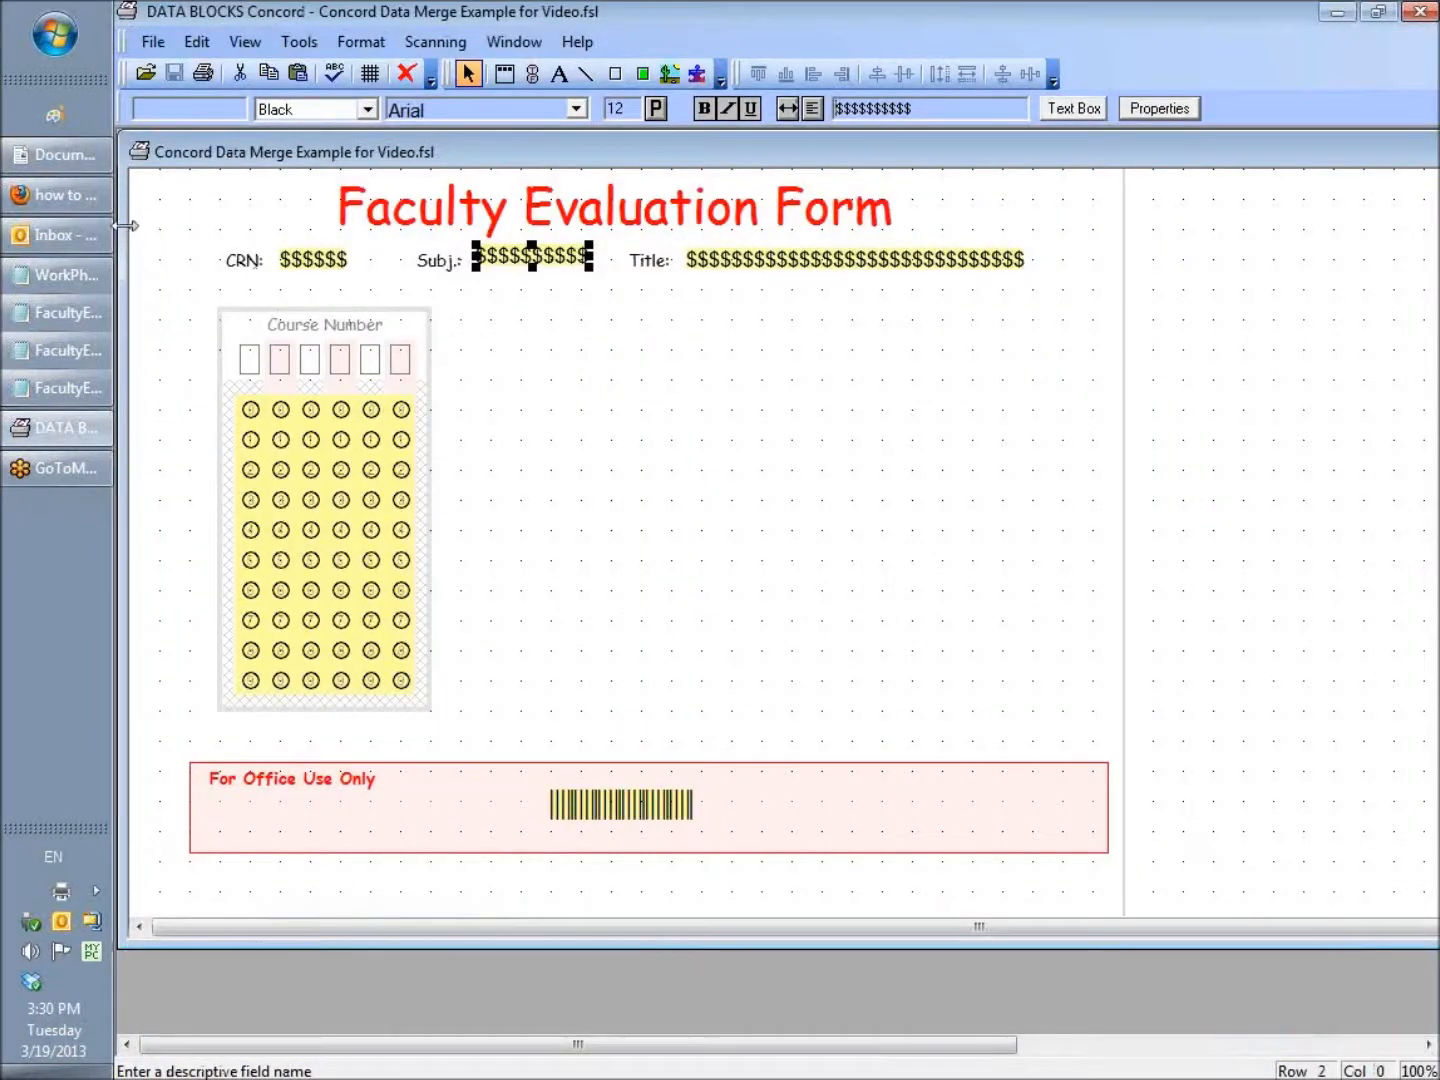
Open Concord Data Merge Example for Video.pdf from the AAA folder, examine the merged data on both pages, and close it
click(58, 155)
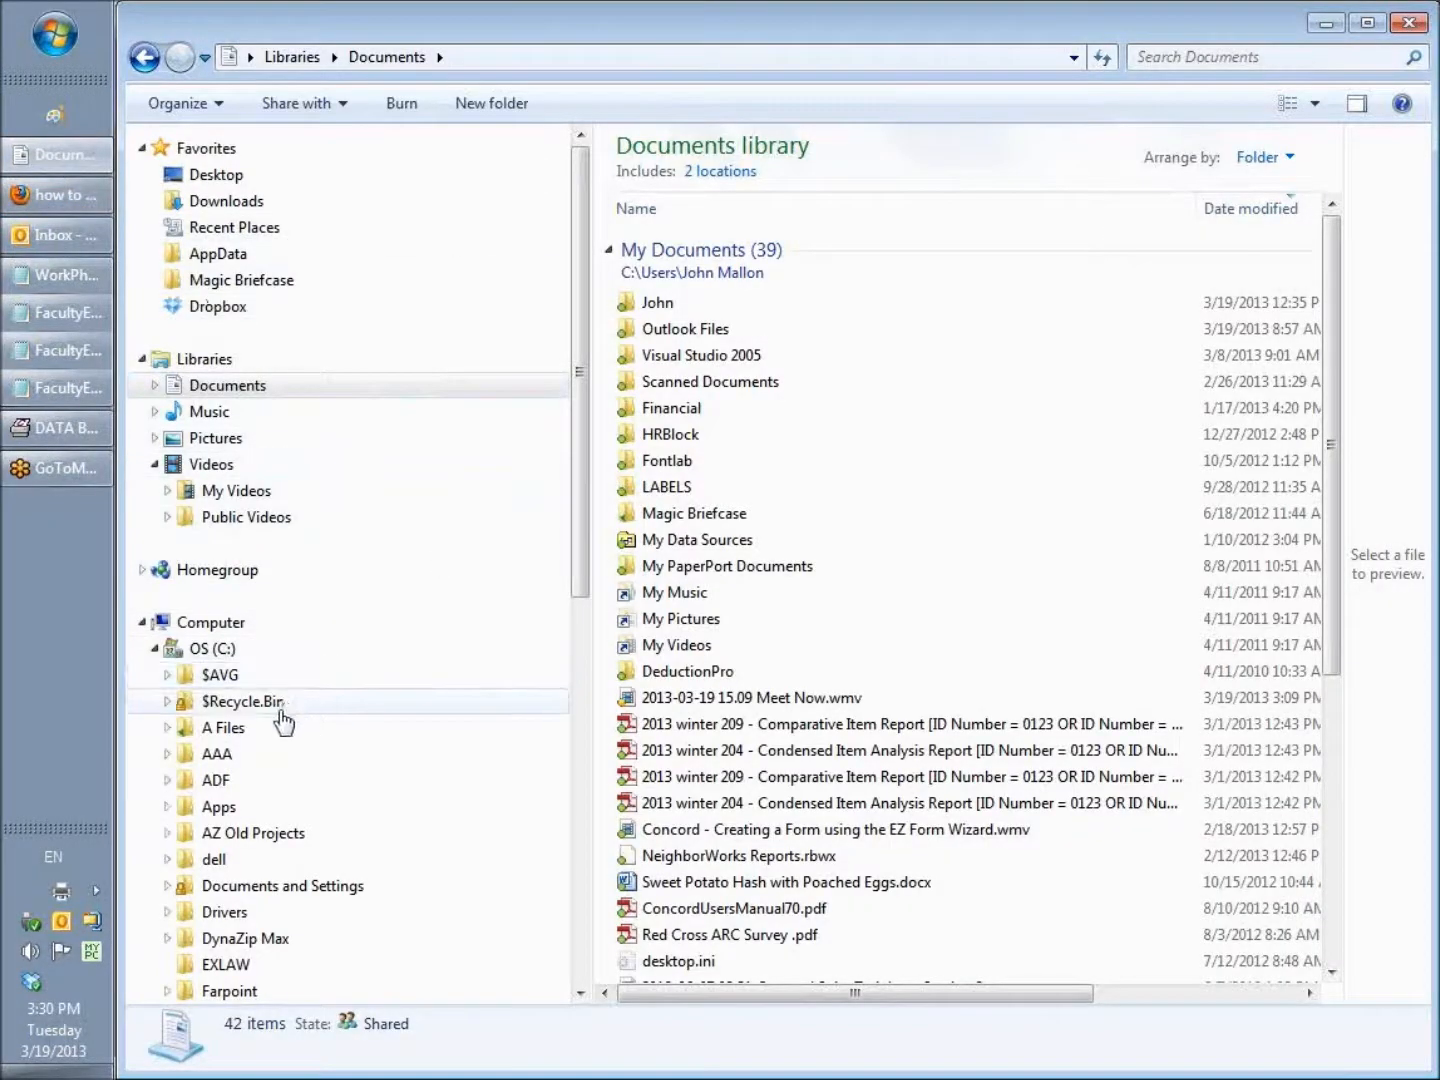
click(220, 755)
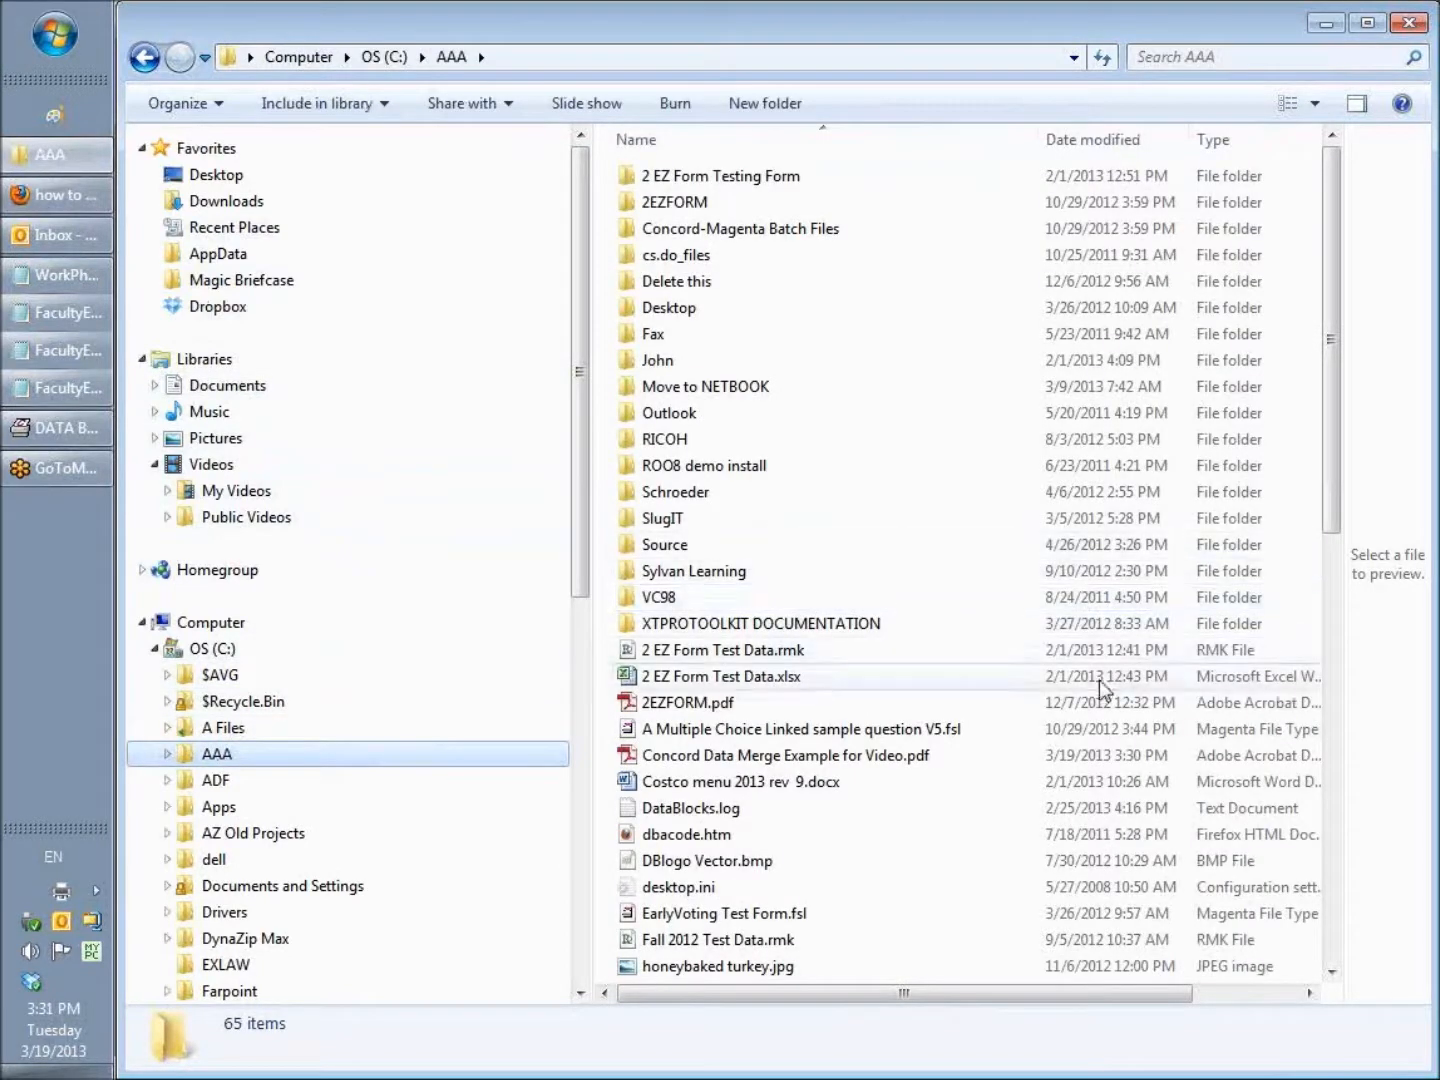
drag(1334, 445, 1337, 573)
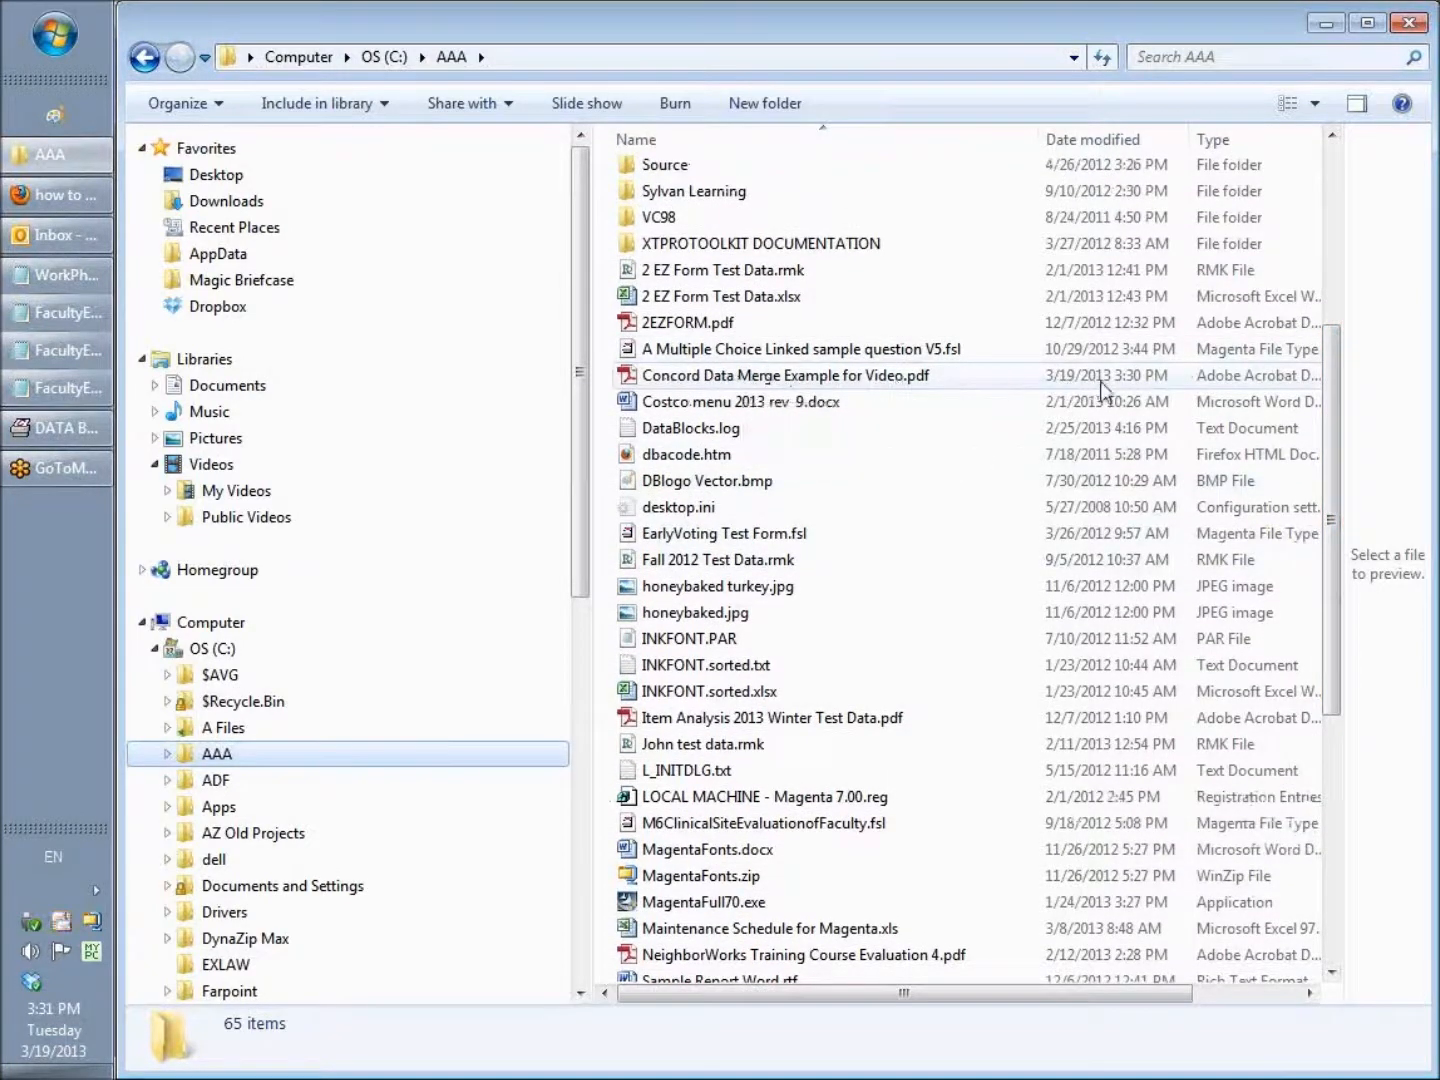
double_click(859, 376)
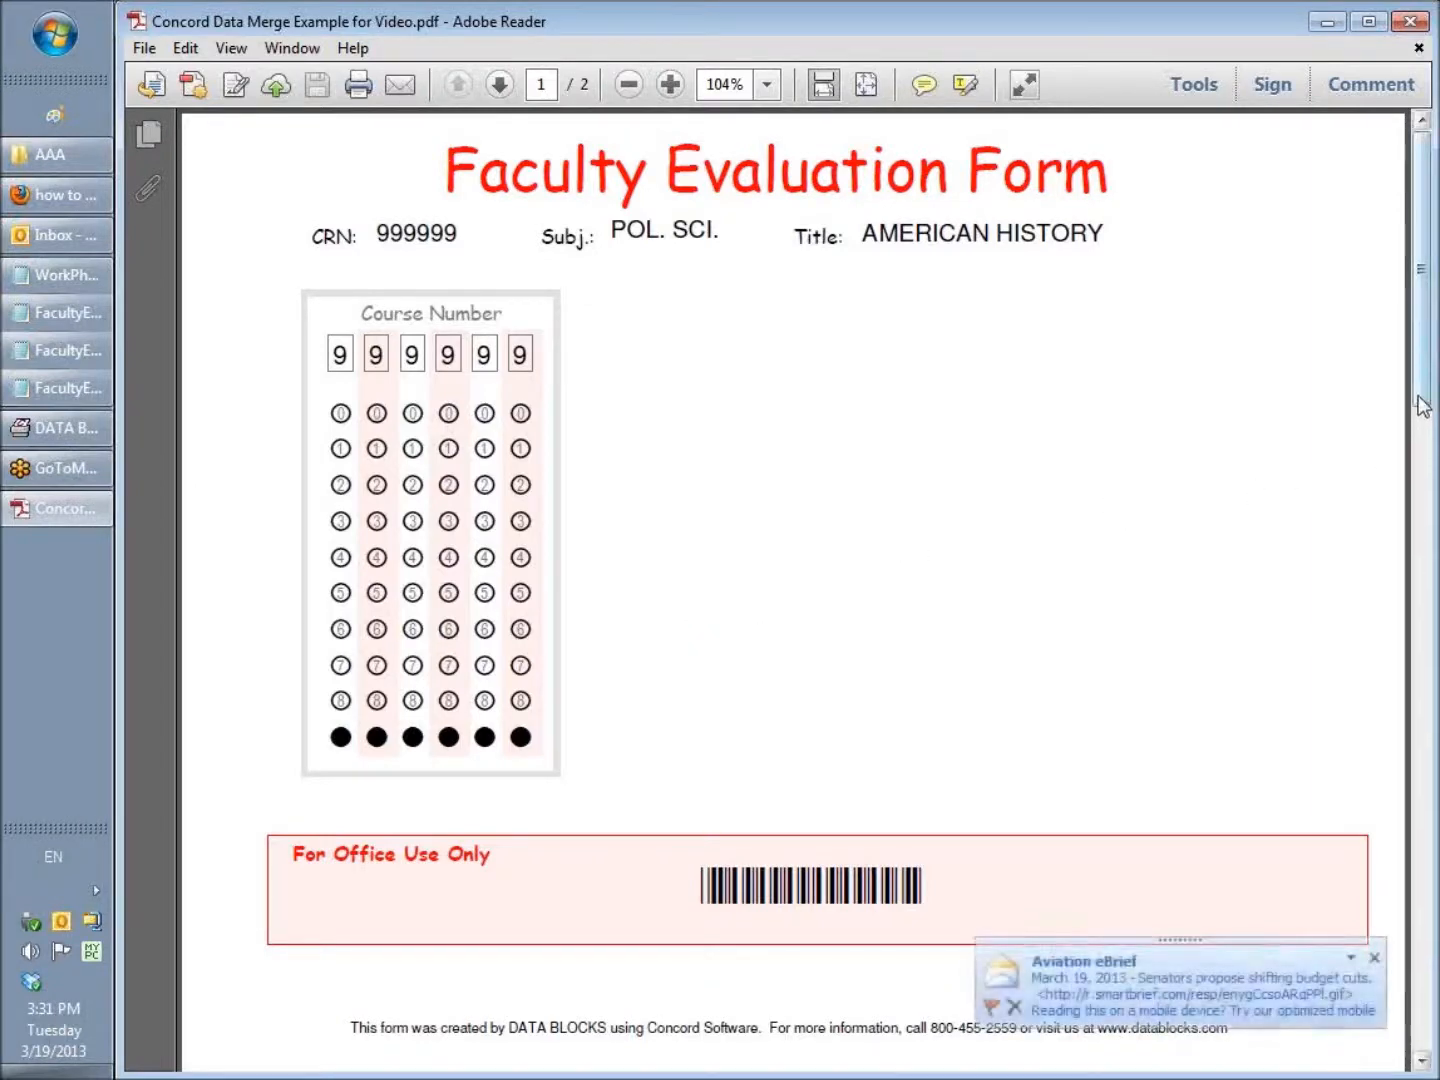
drag(1424, 401, 1379, 813)
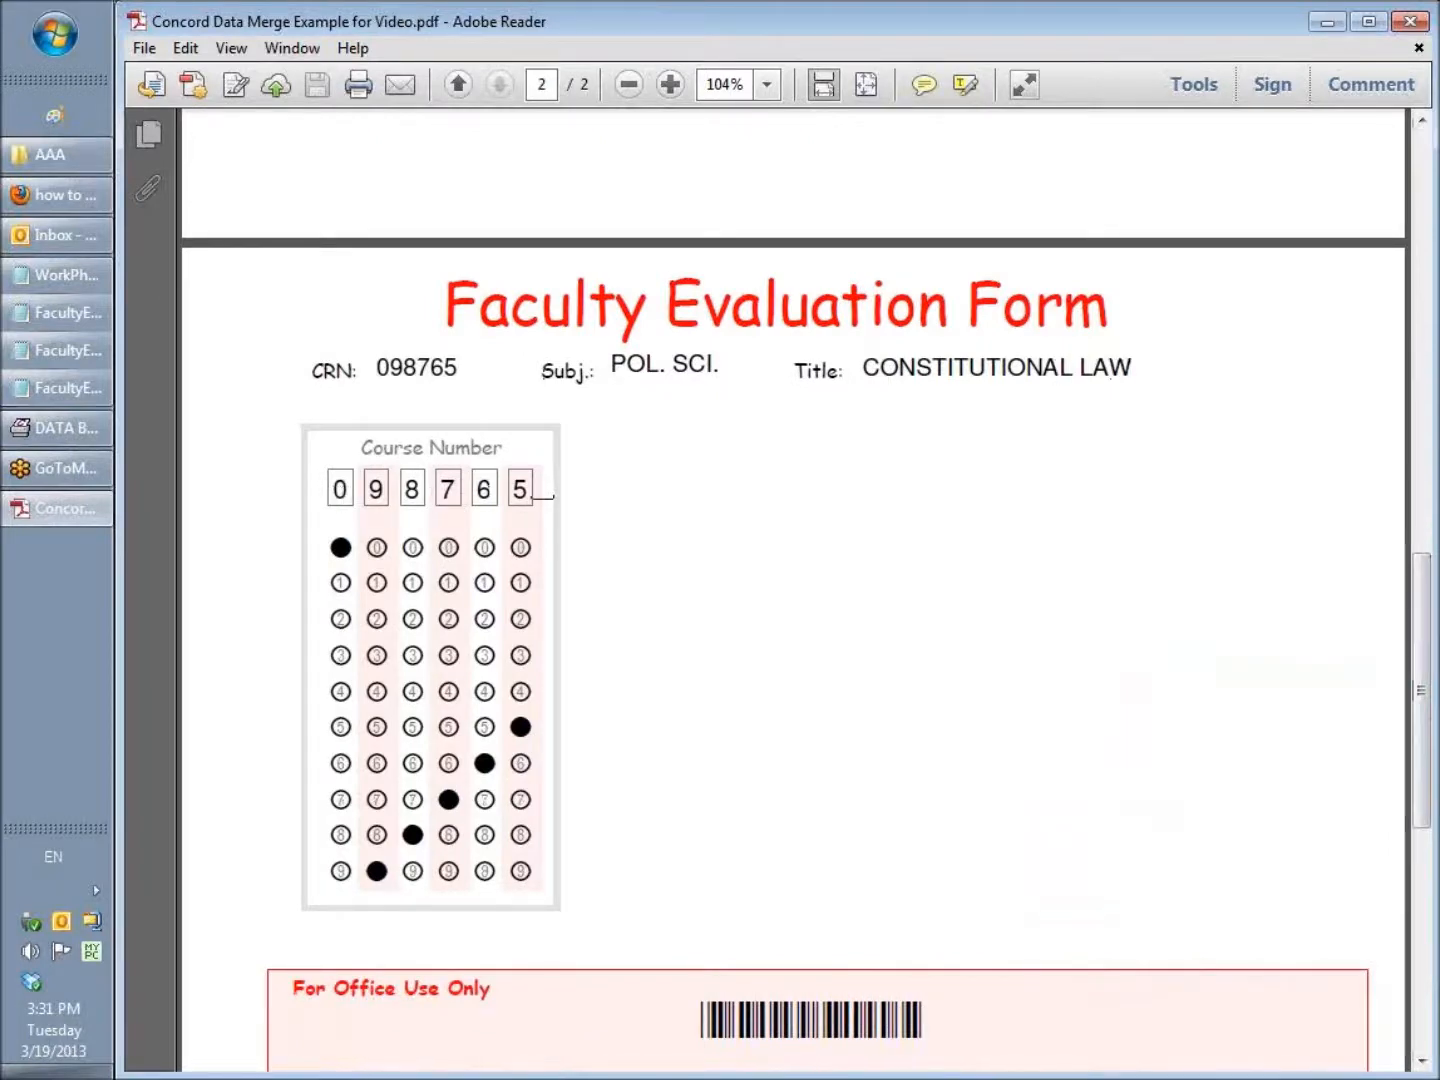
drag(1425, 634, 1410, 100)
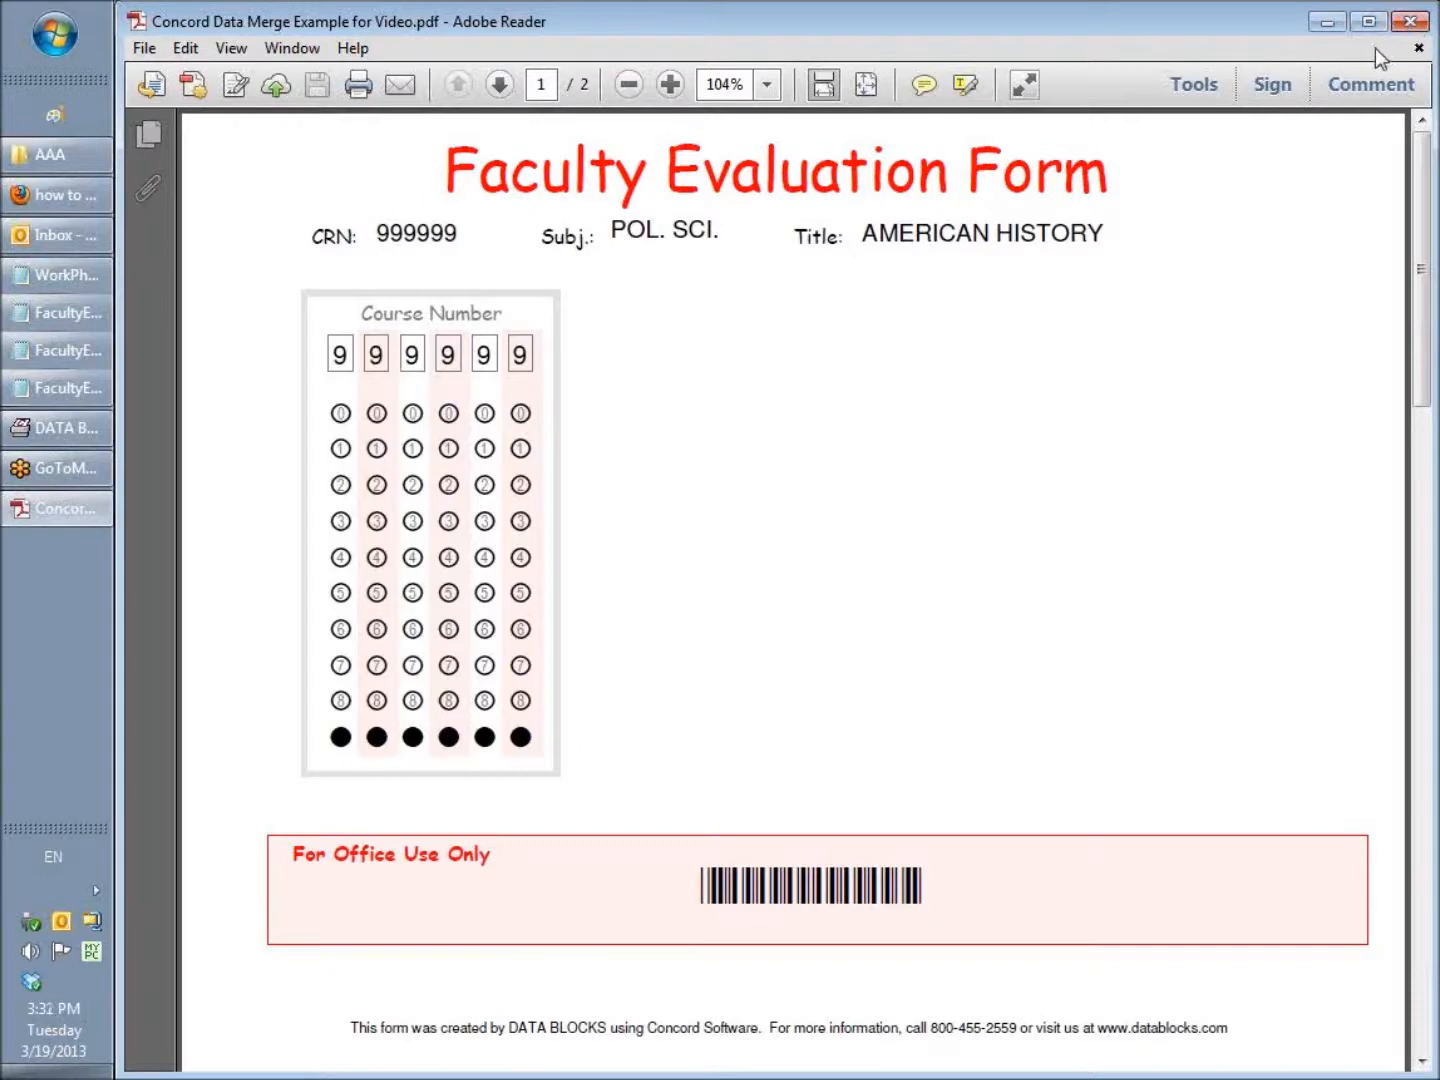
click(1411, 23)
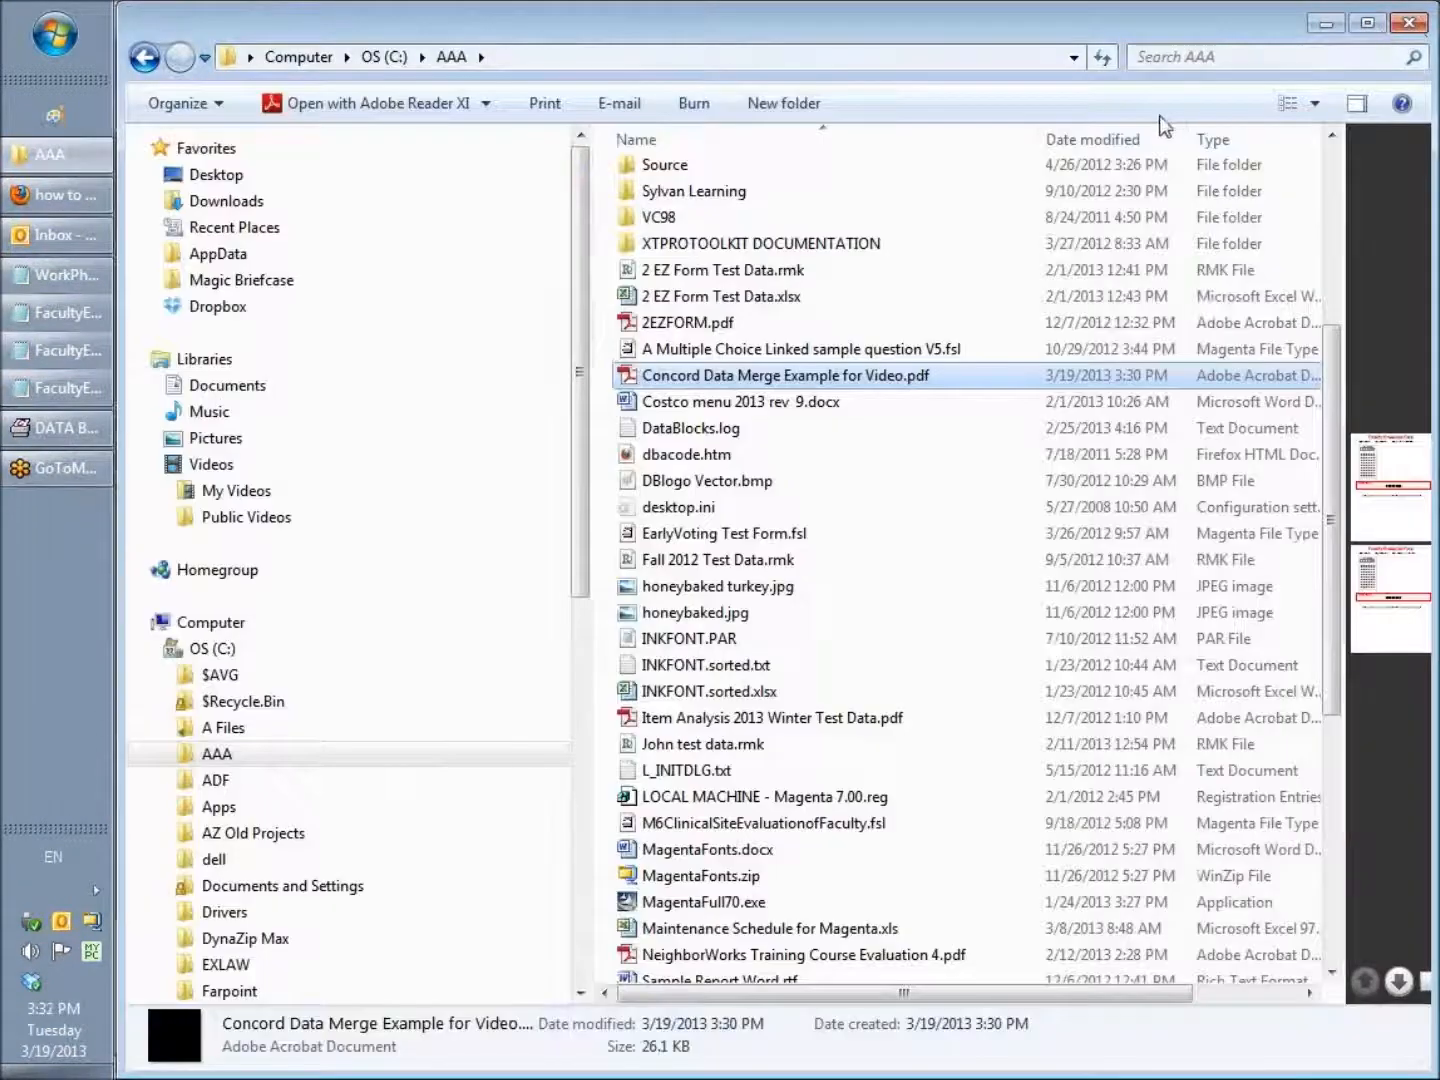
In the comma delimited data file in Notepad, change the last field to 5 in the first record and 3 in the second
click(30, 429)
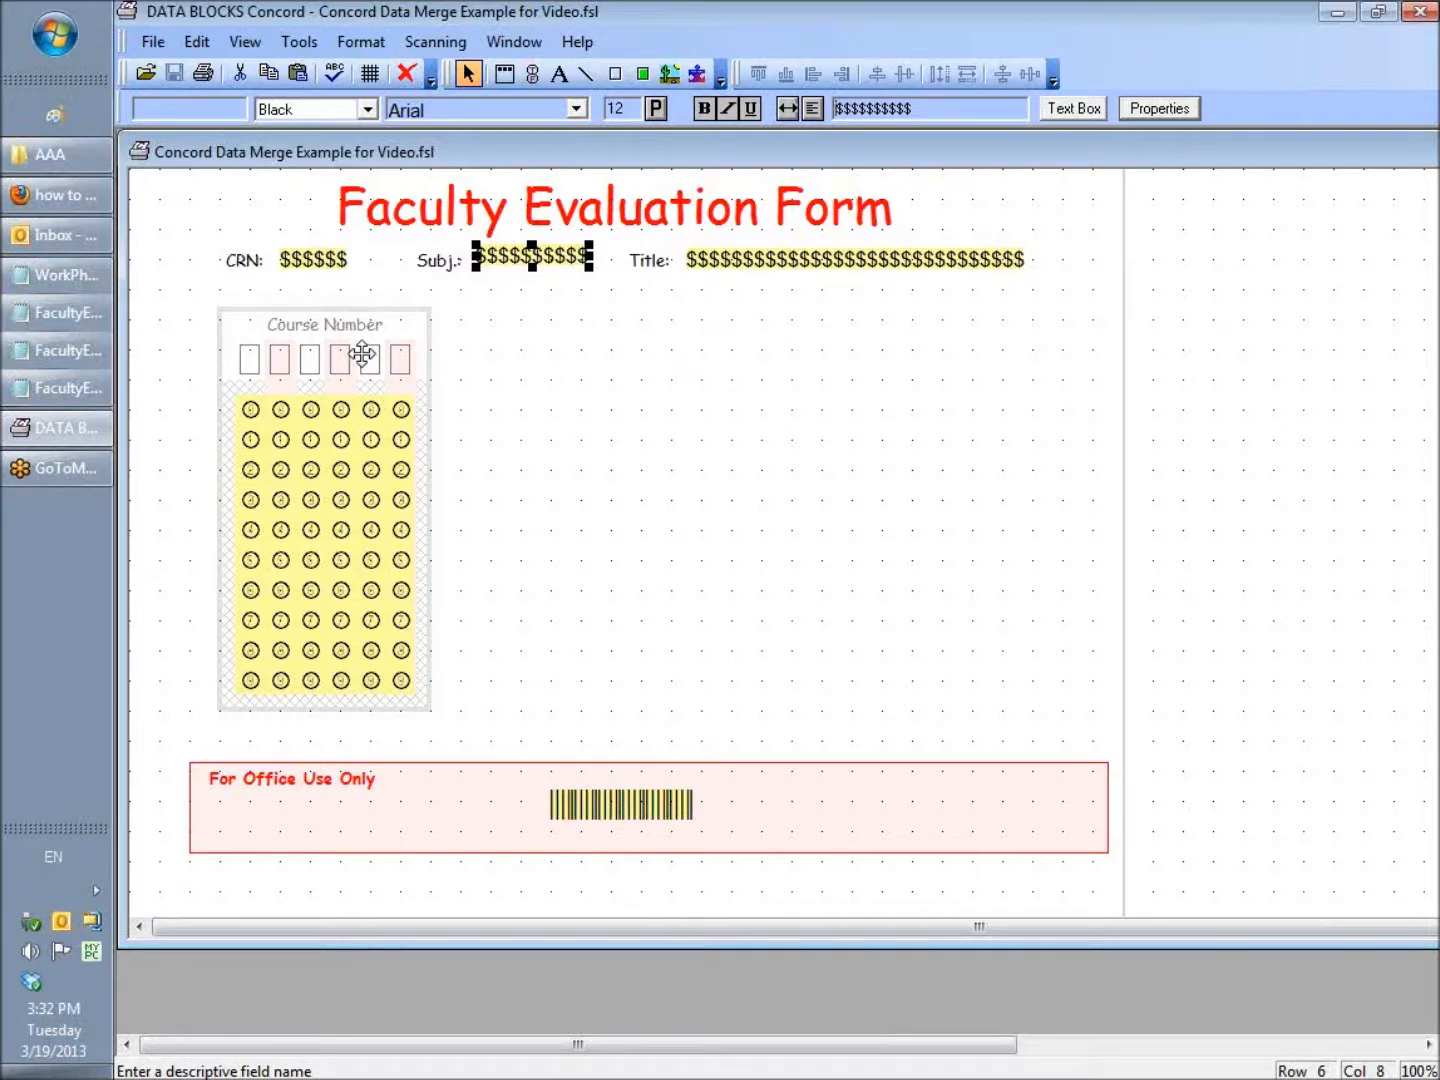
click(54, 316)
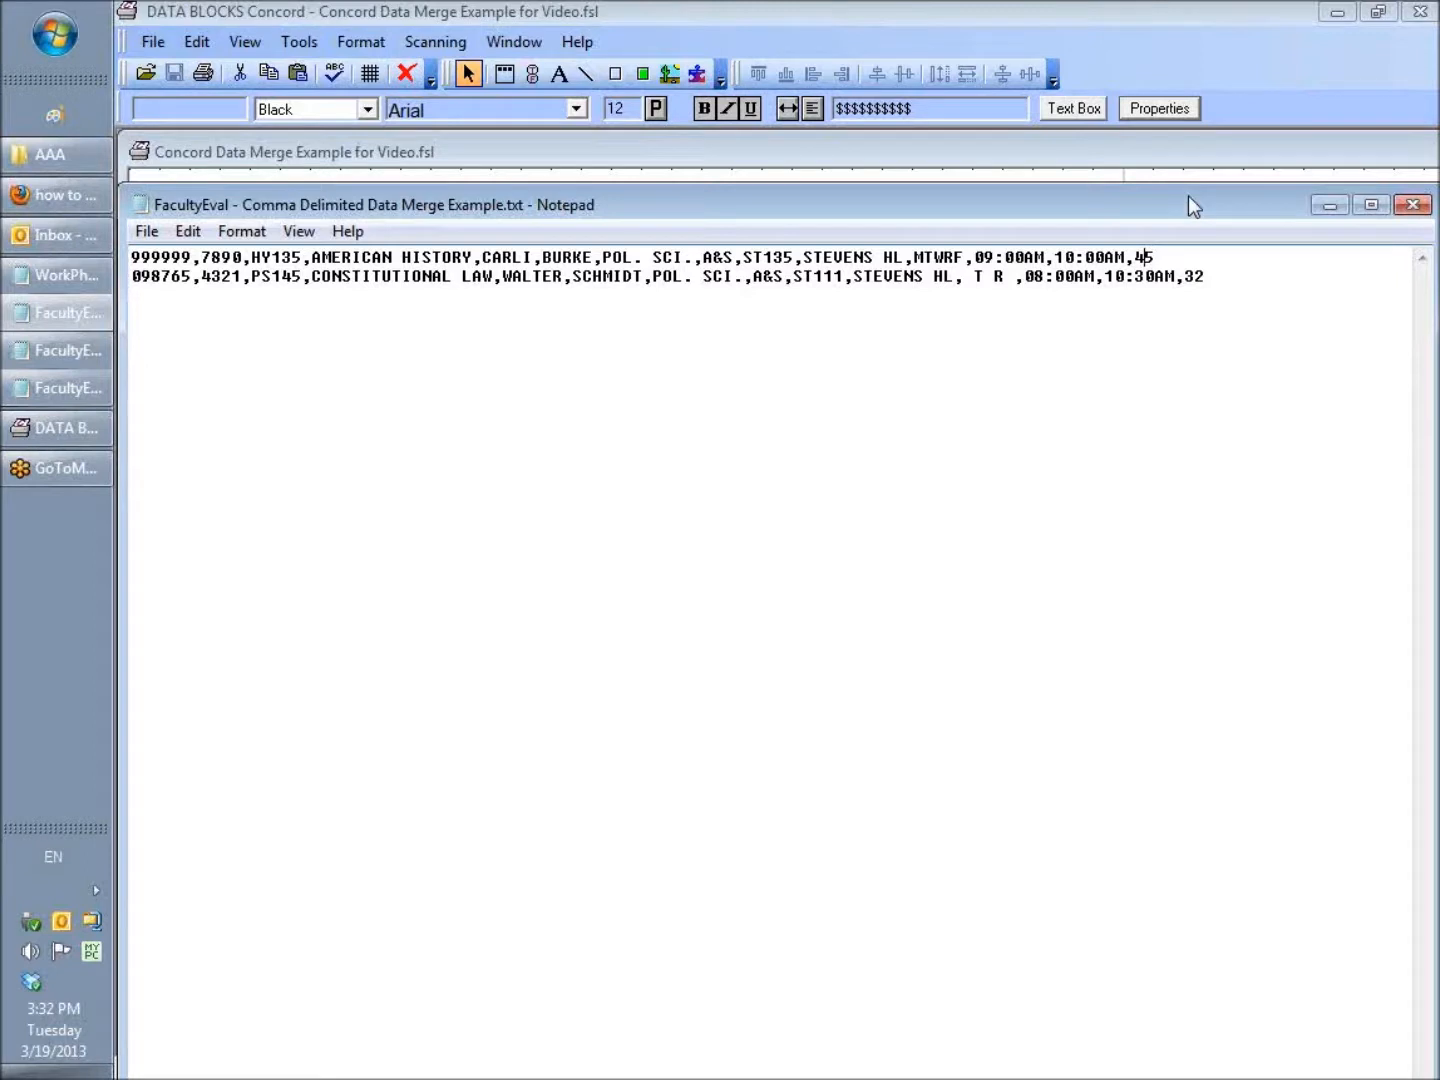
key(BackSpace)
click(1186, 276)
Save the edited data file under the new name FacultyEval - Comma Delimited Data Merge Example for Video.txt in the fsl folder
click(147, 230)
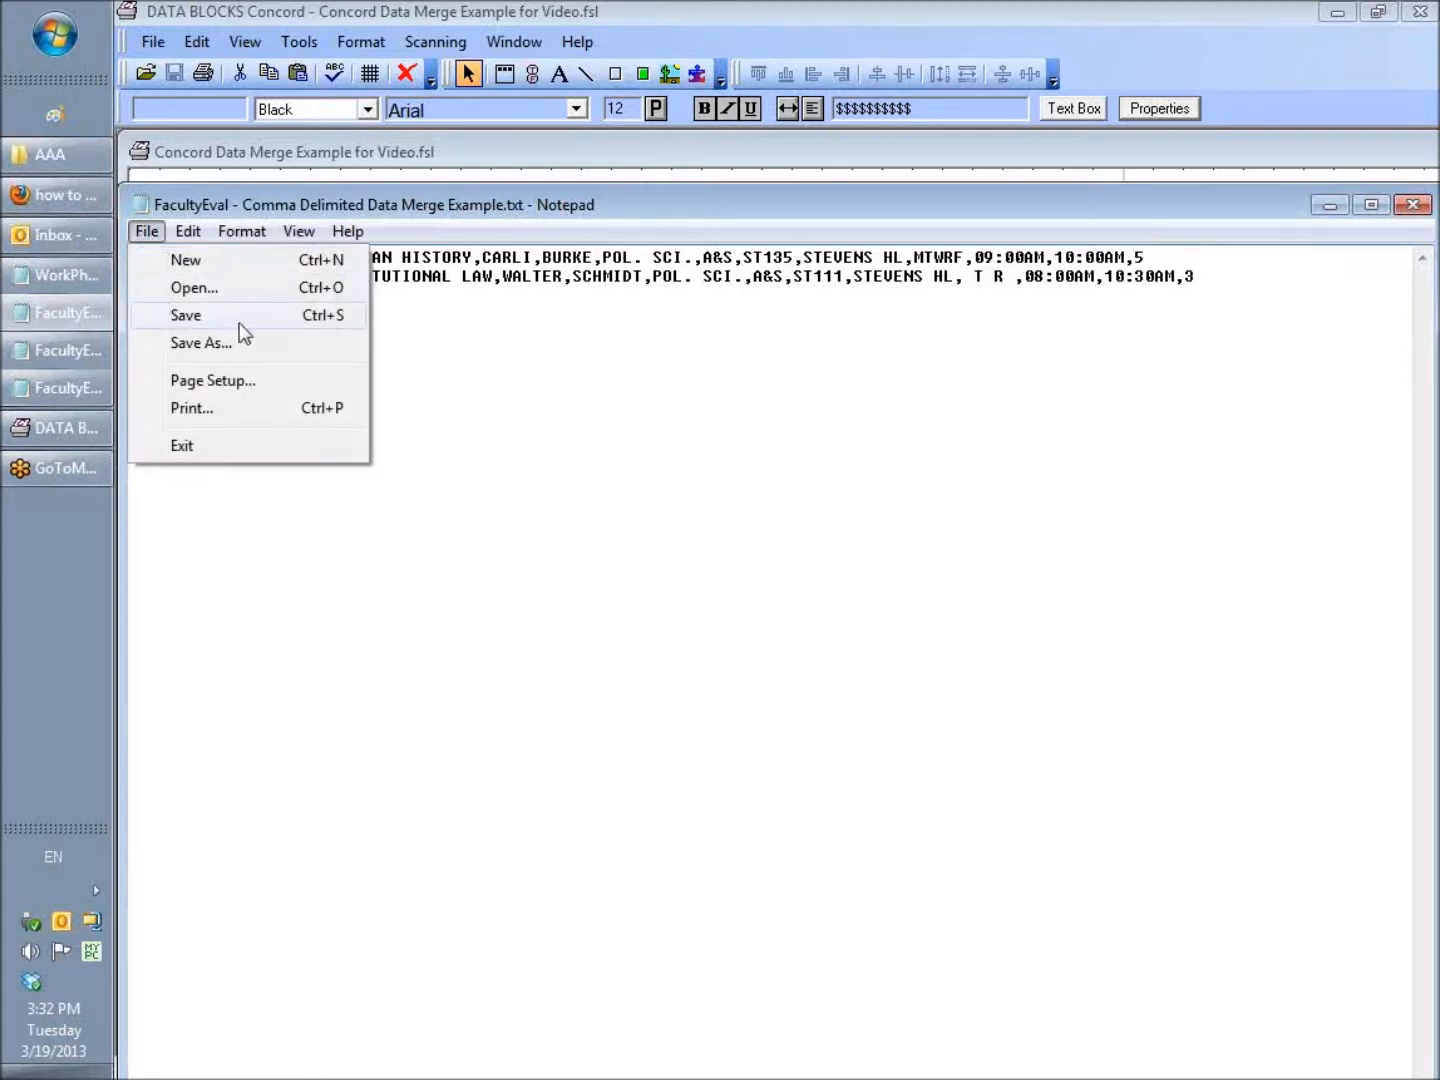
click(258, 343)
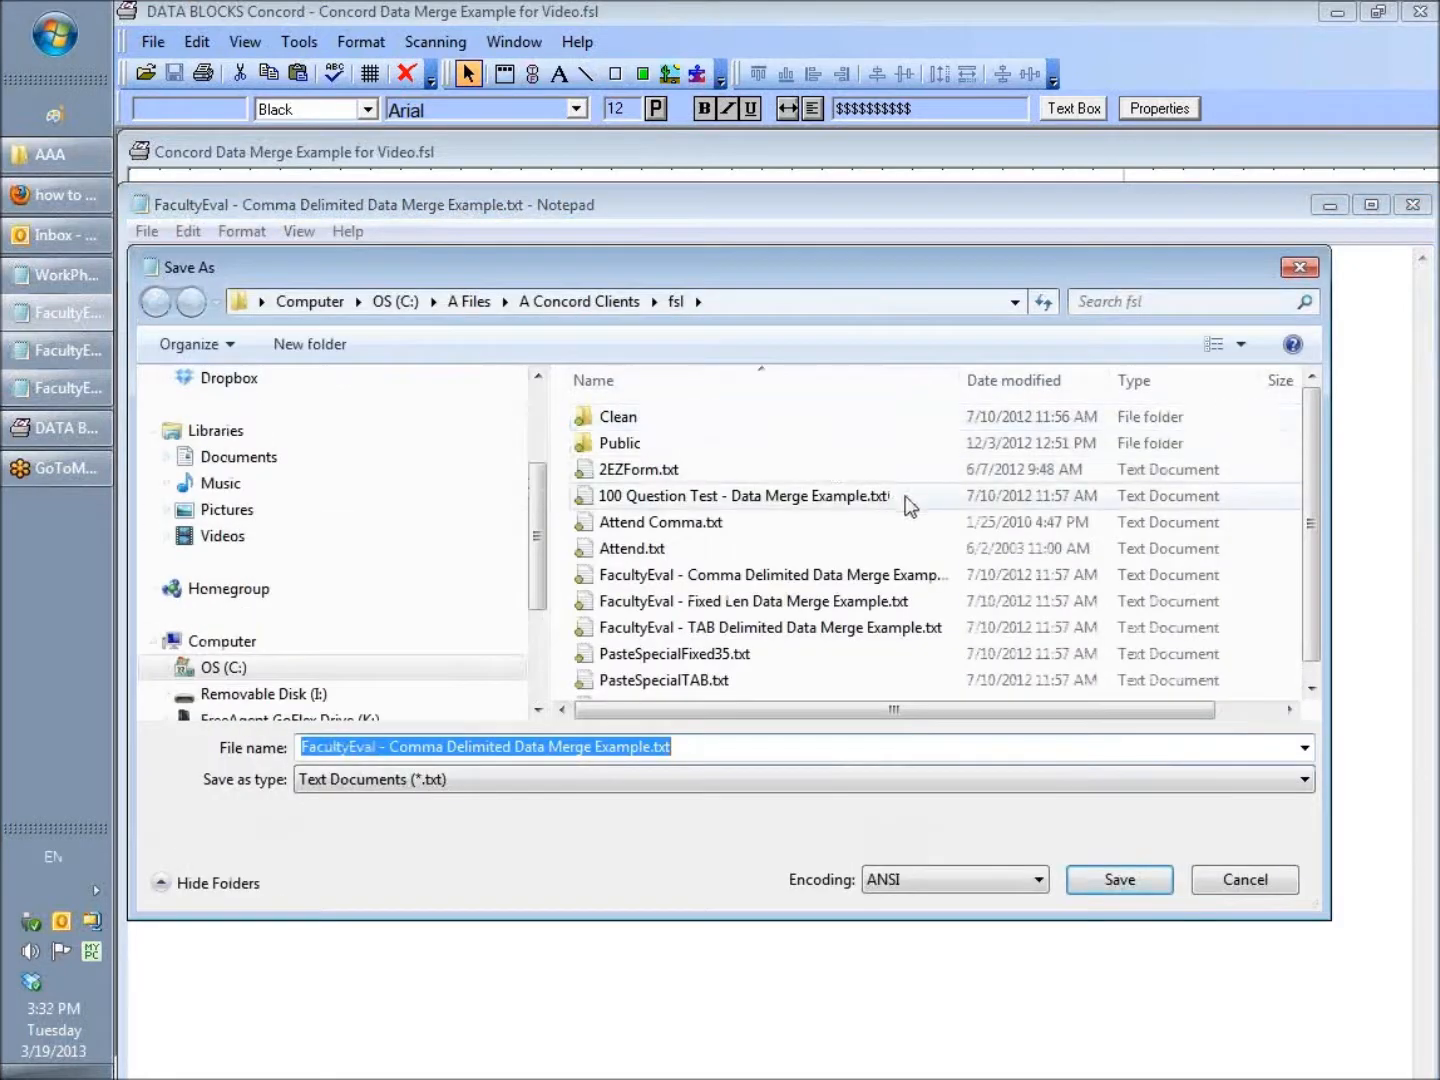
click(649, 751)
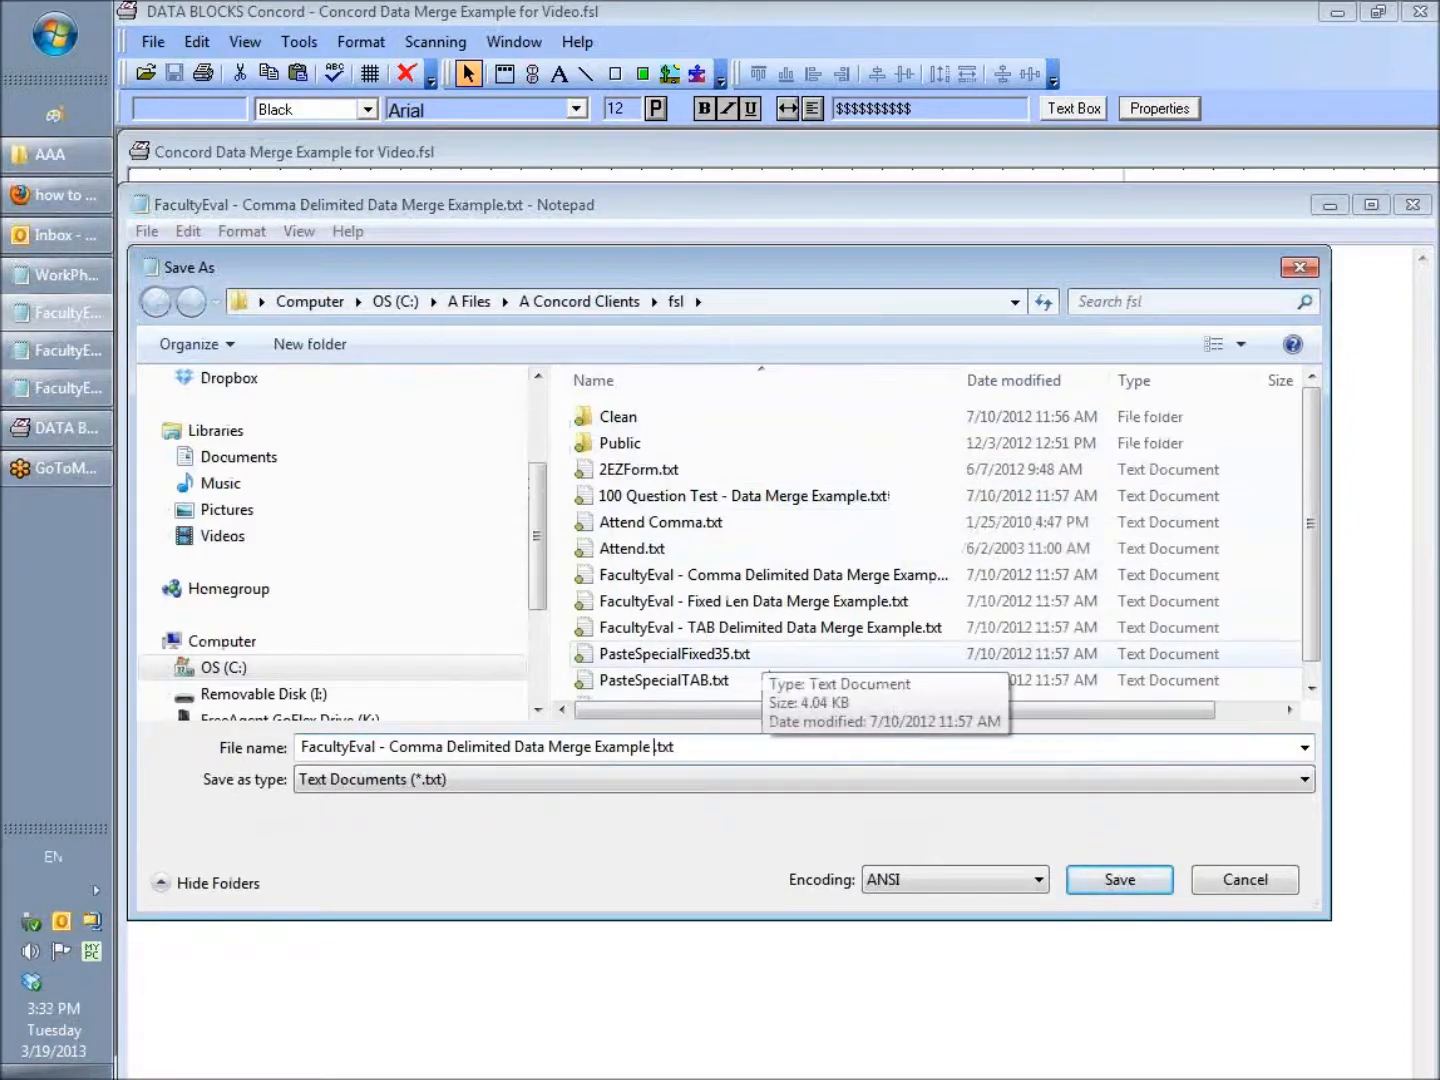
text(for Video)
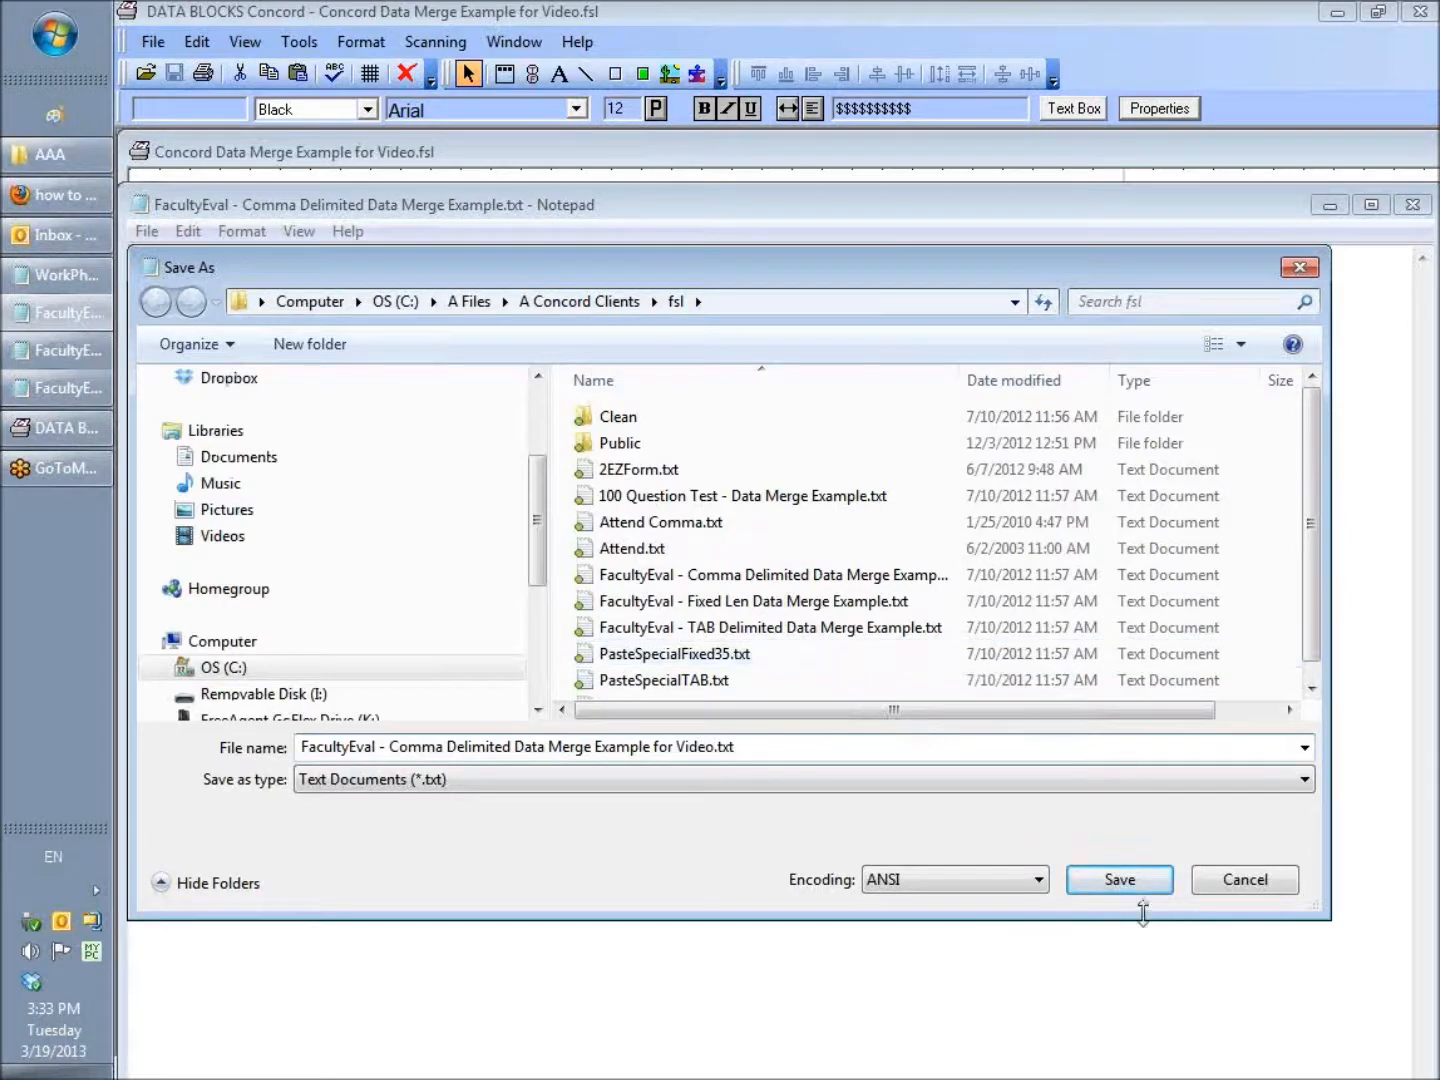
click(1129, 879)
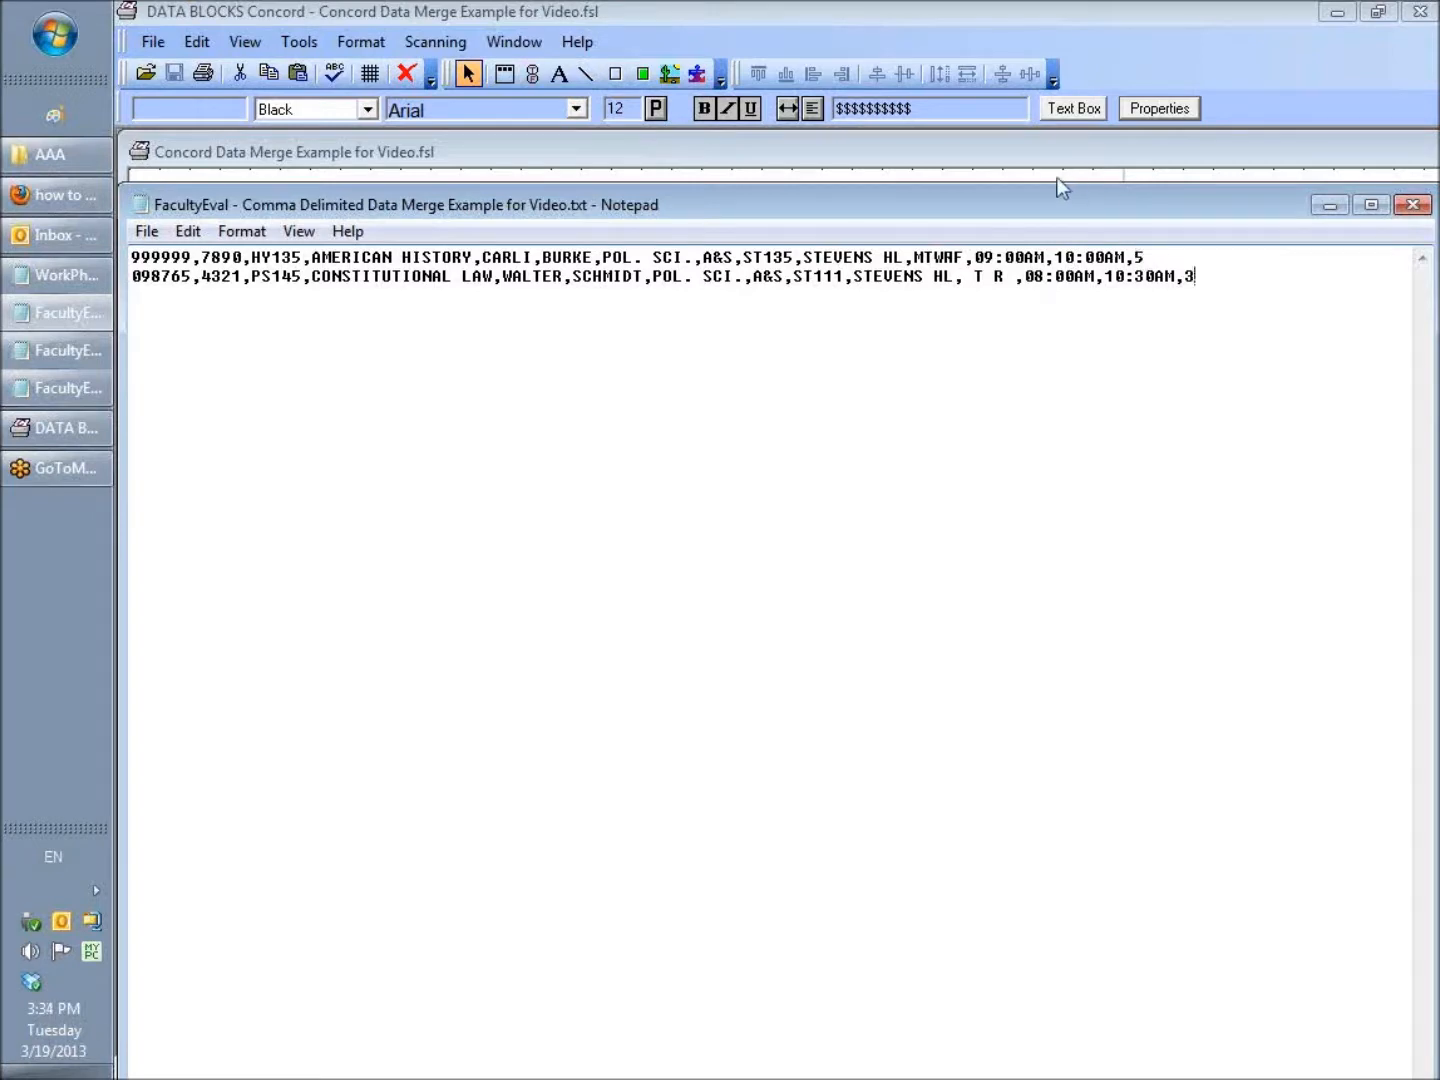
Back in DATA BLOCKS Concord, set the form's number of copies field to field number 14
click(1003, 144)
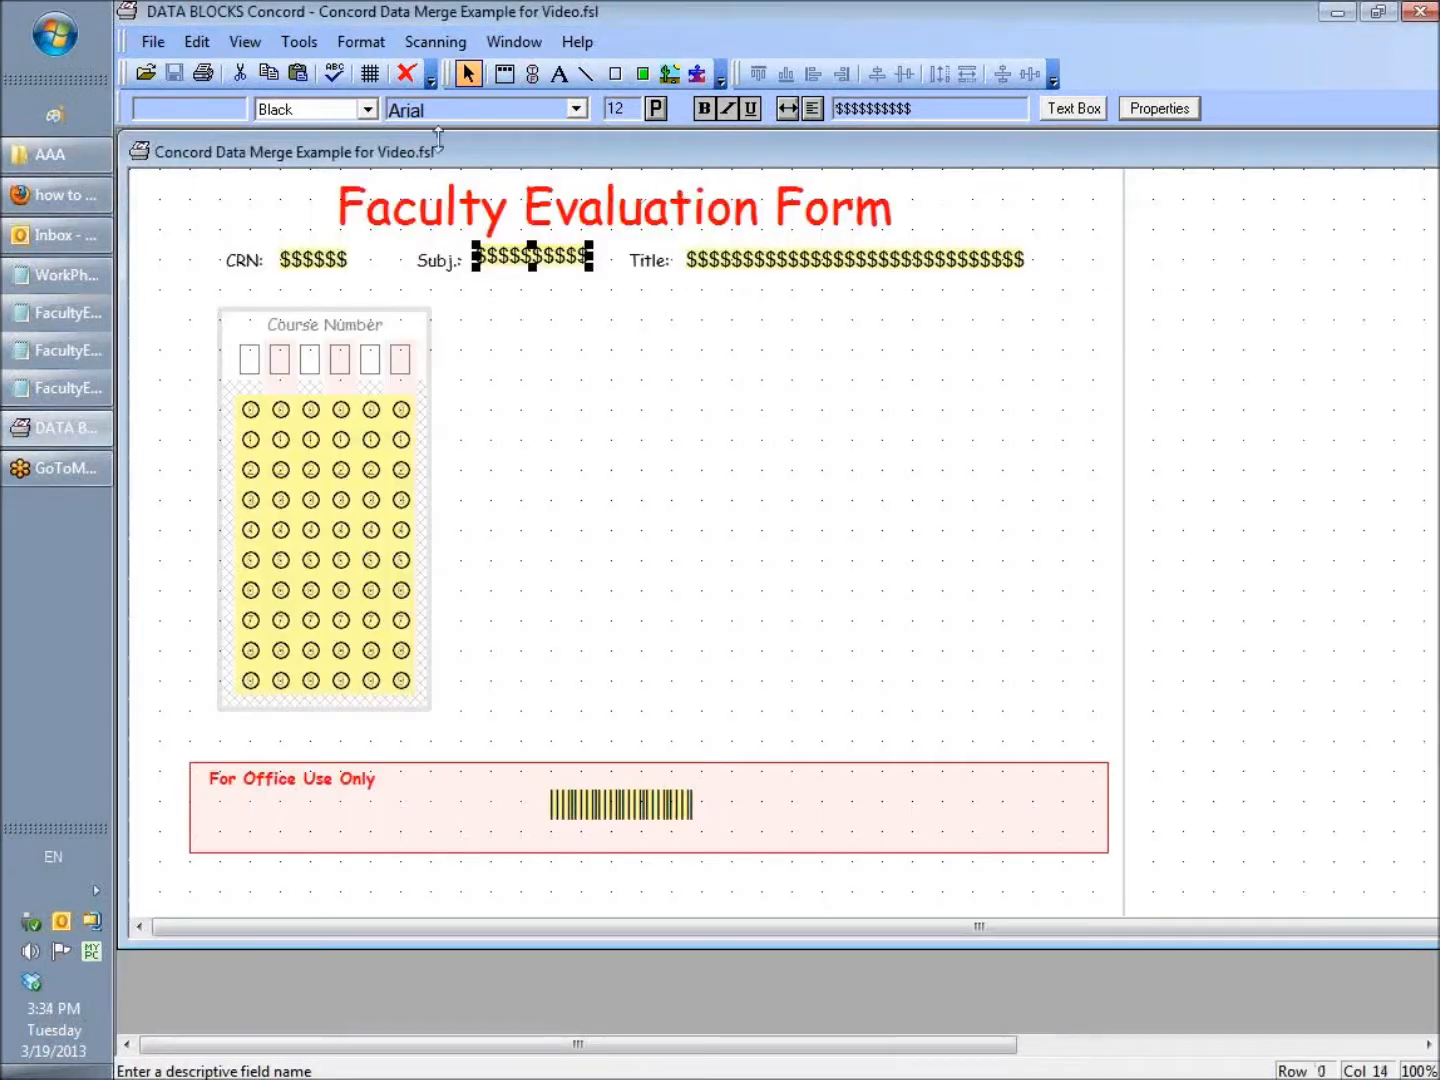
click(153, 43)
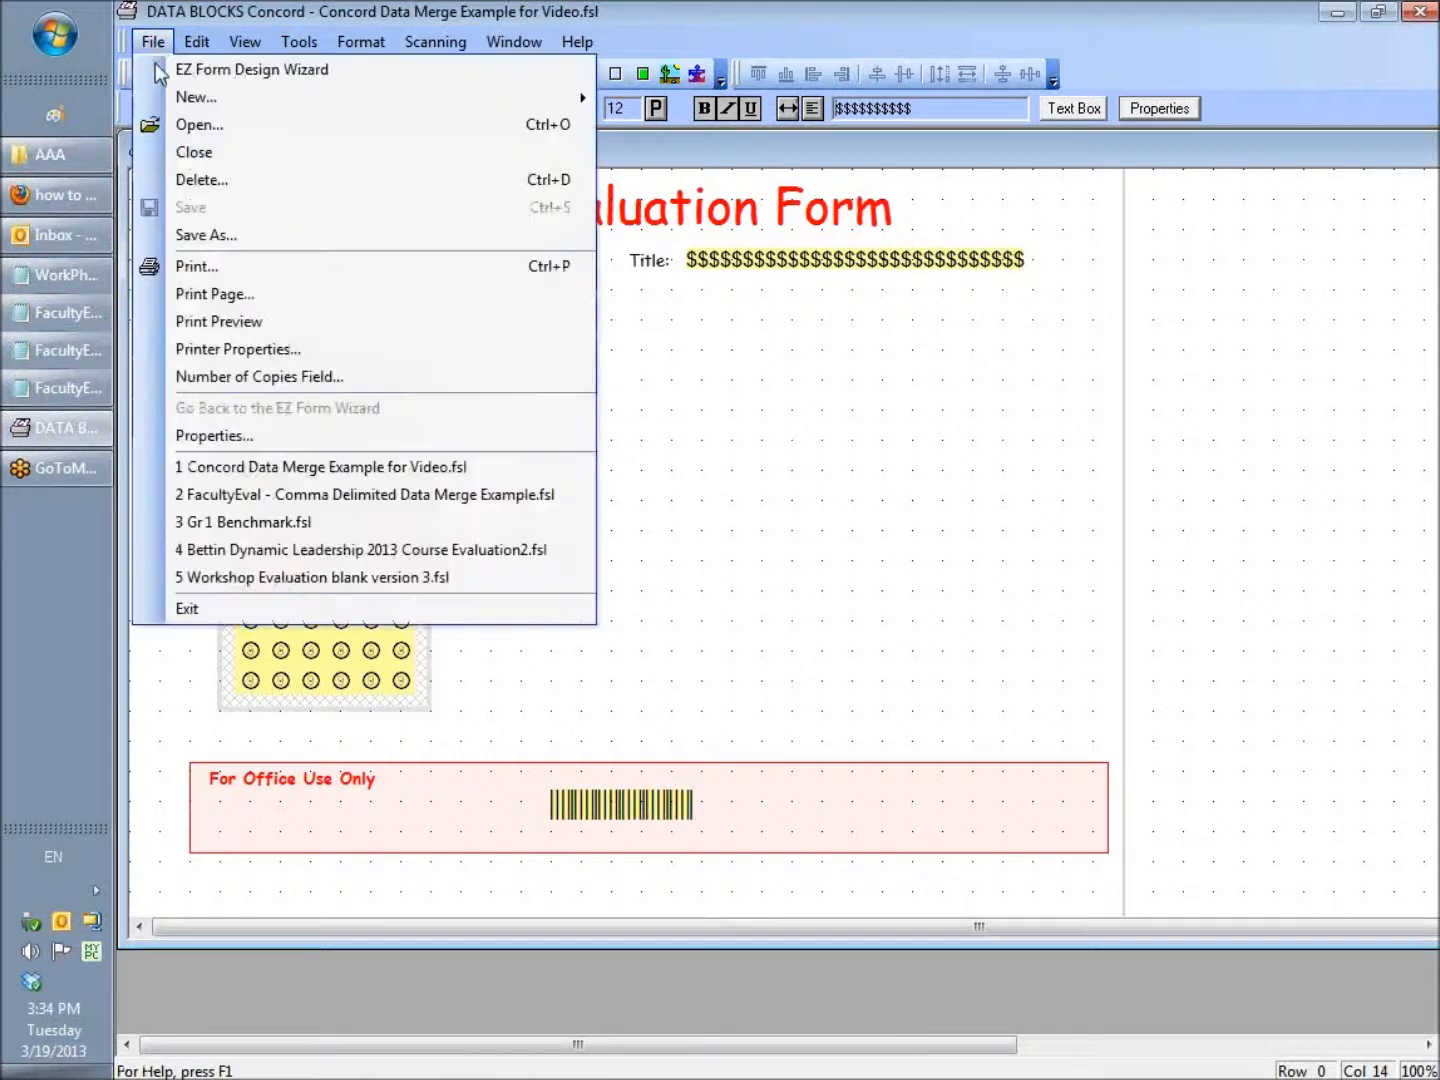
click(241, 376)
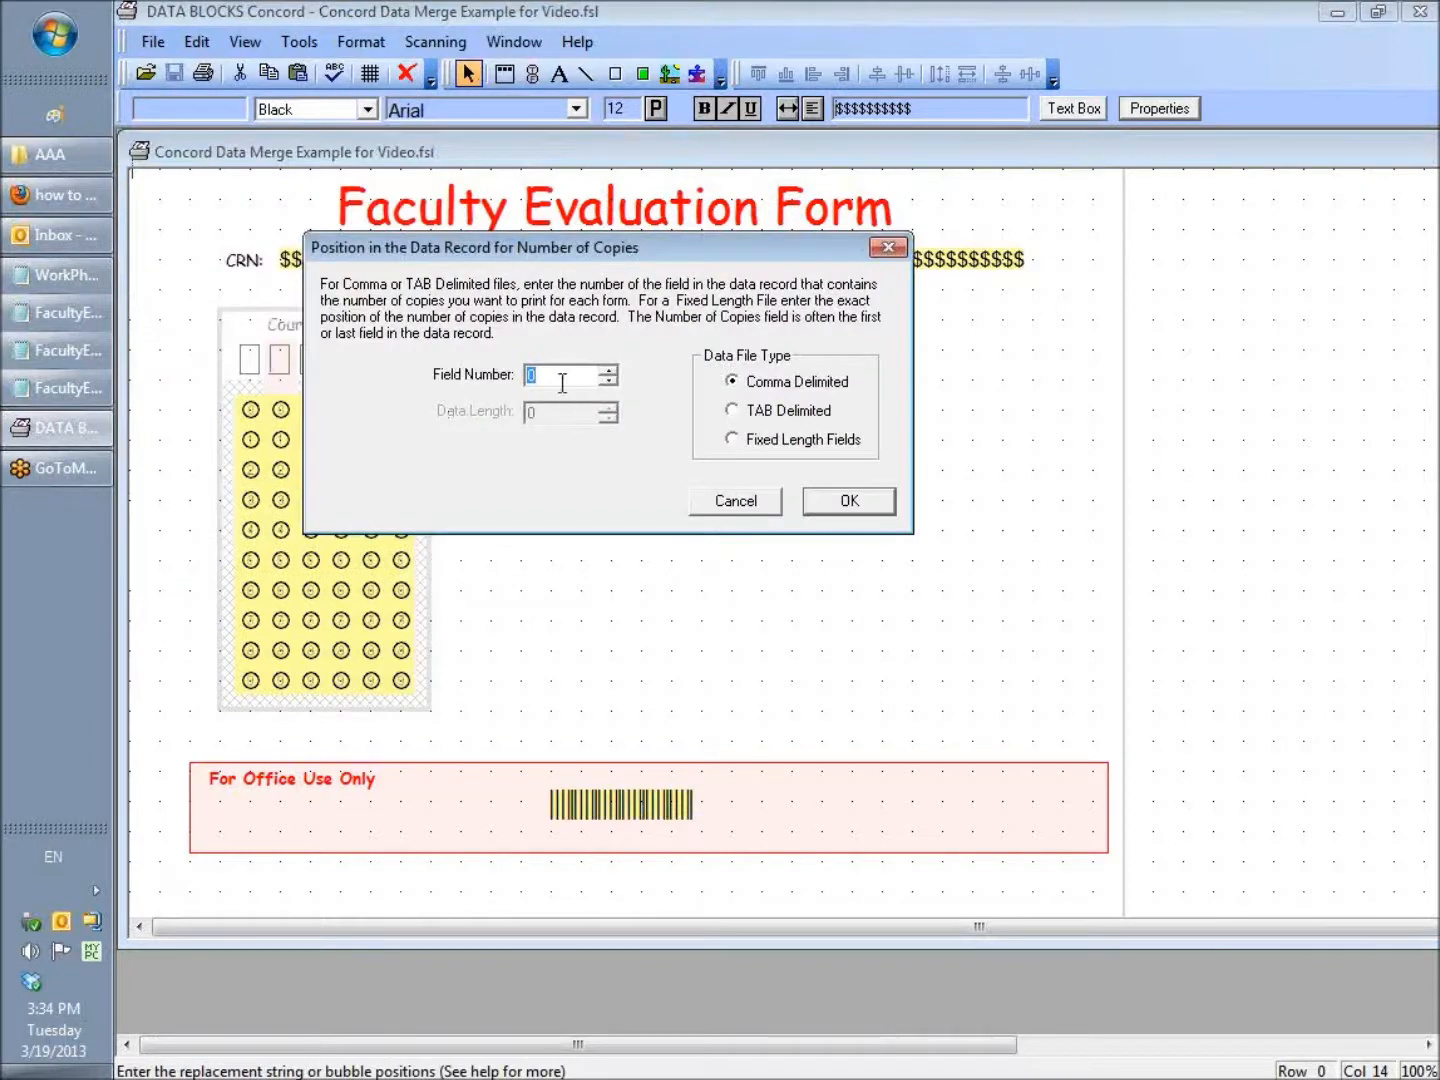
text(14)
click(832, 503)
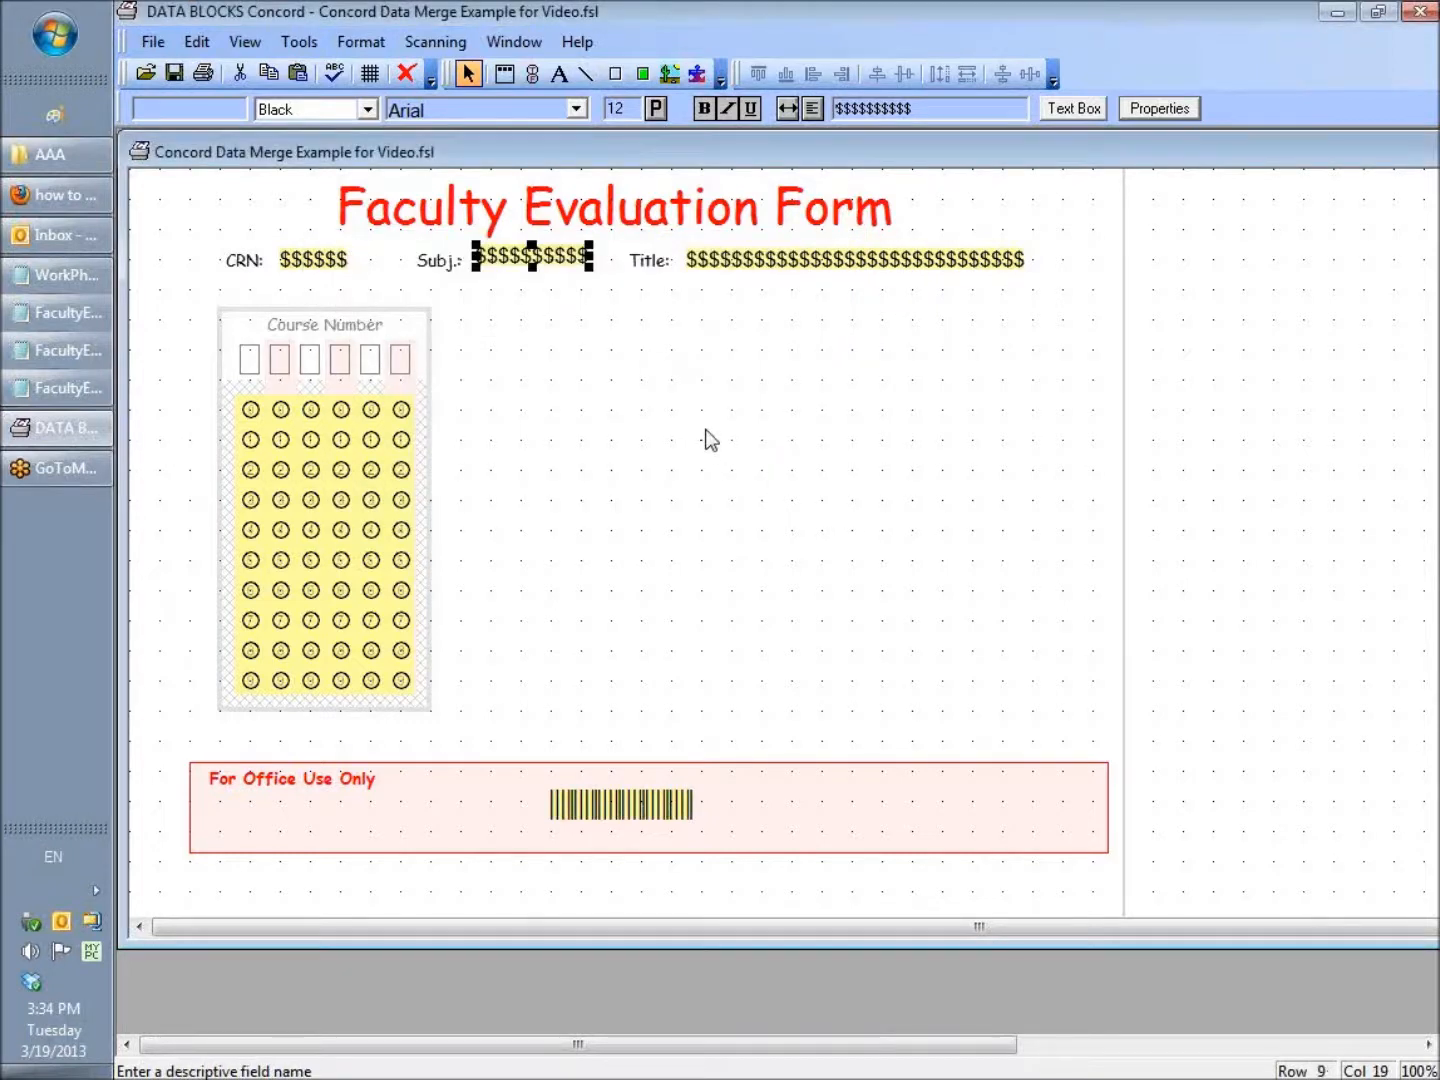
Check the number of copies setting through the Title field's data merge properties, and close the dialogs without changes
click(848, 263)
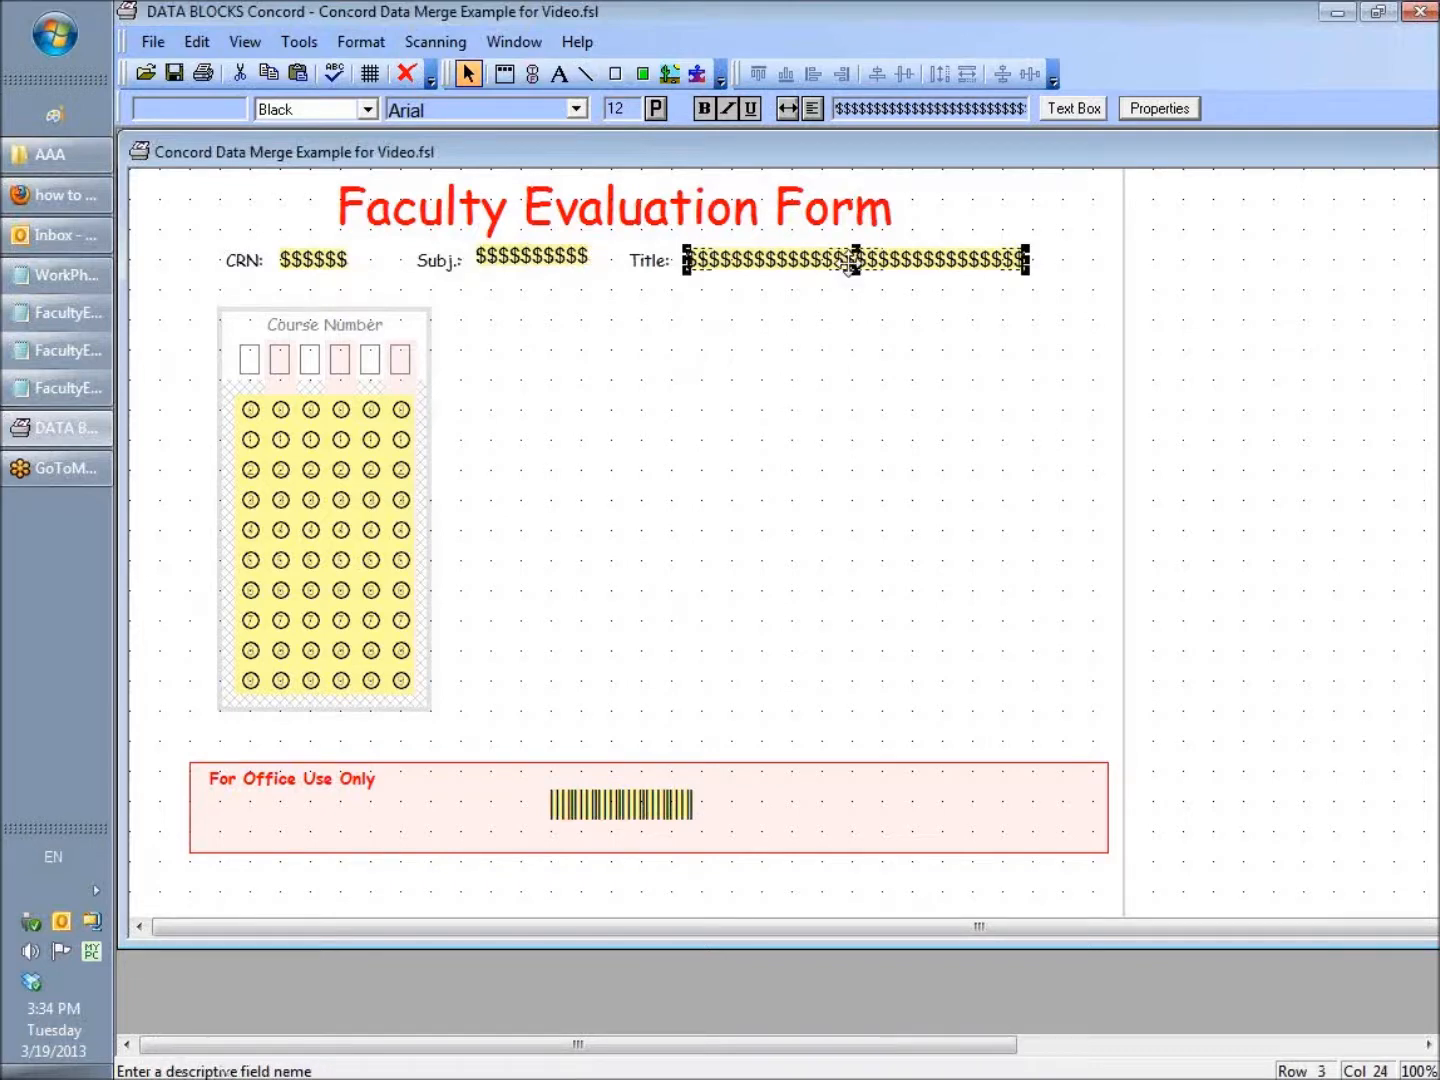
click(1156, 111)
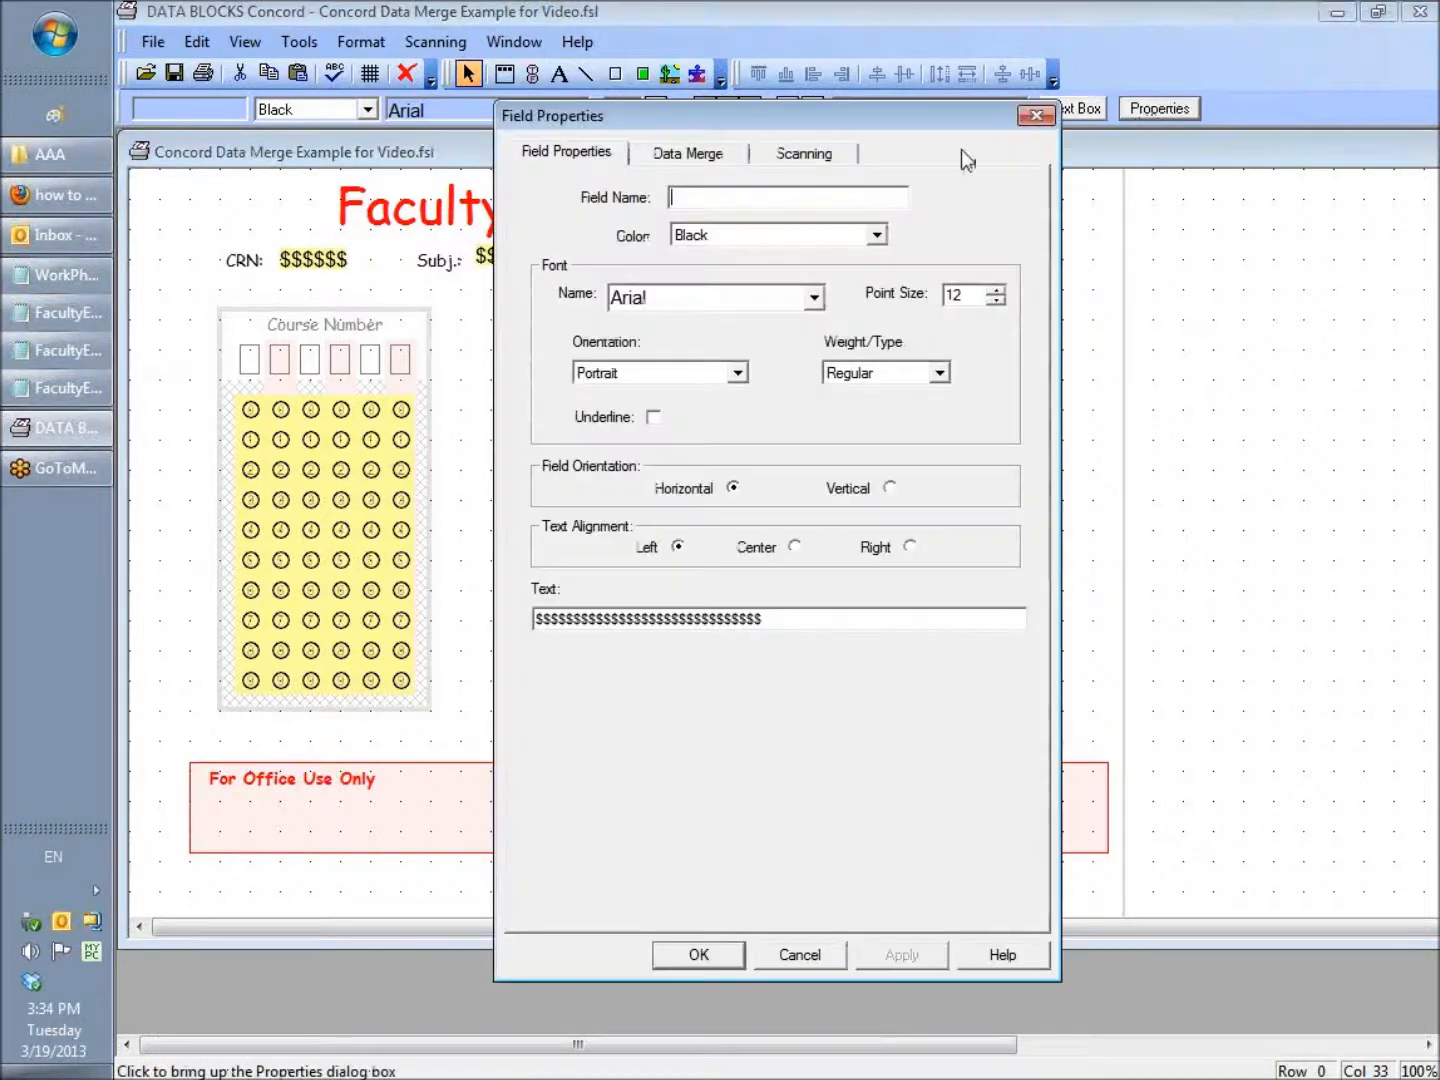
click(718, 153)
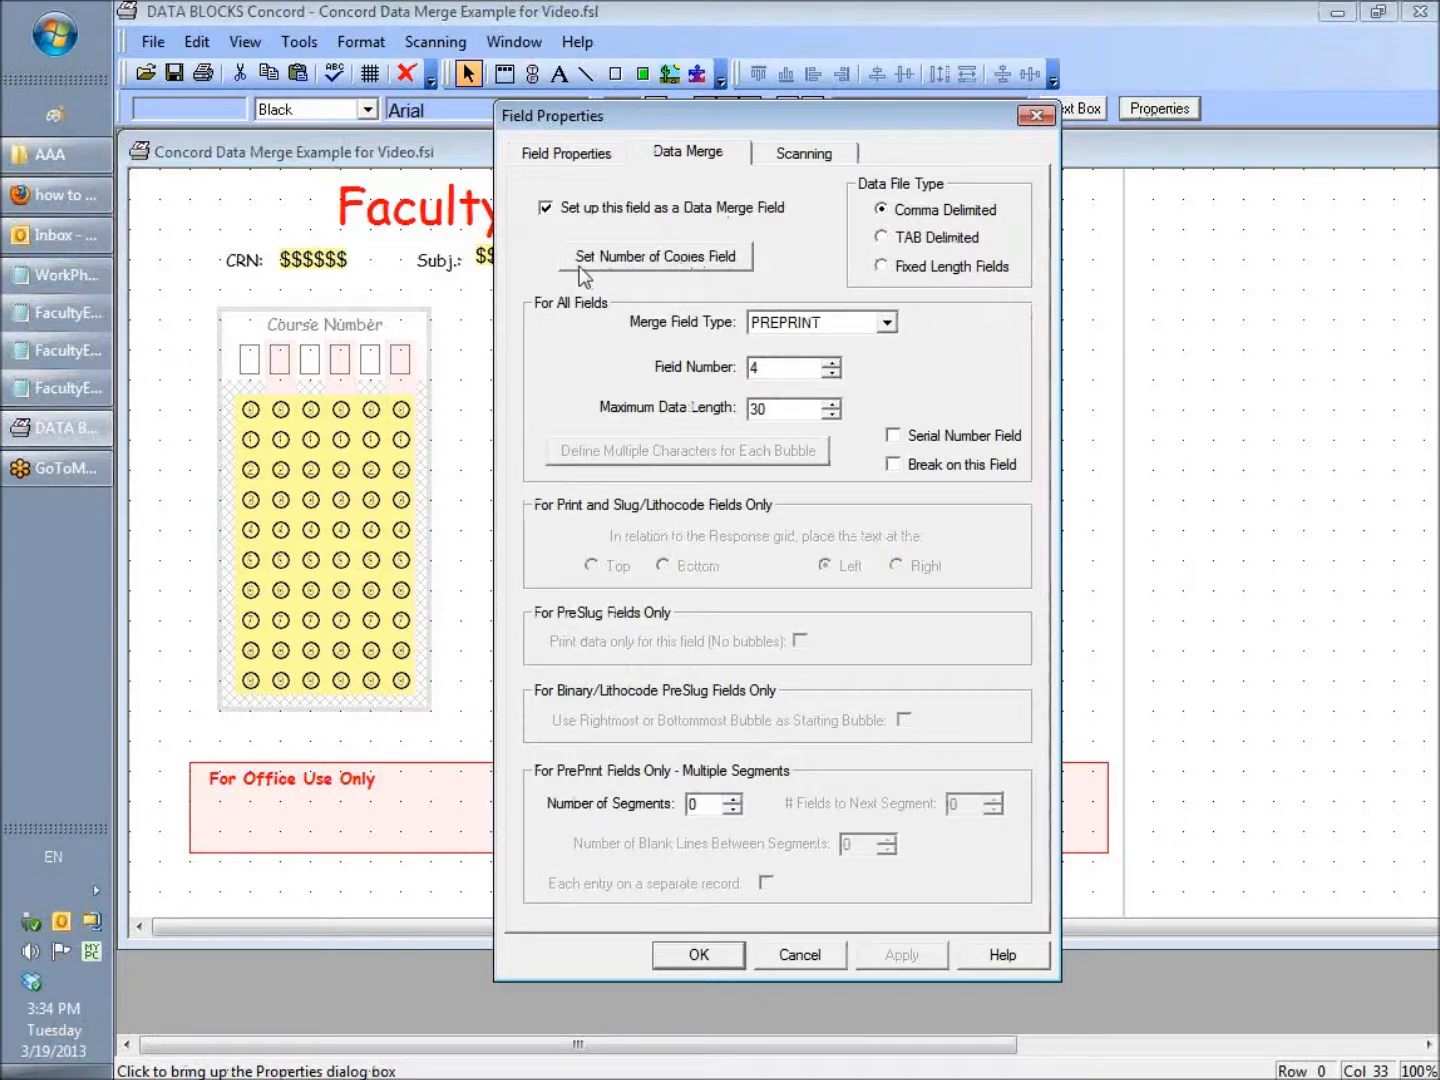
click(708, 268)
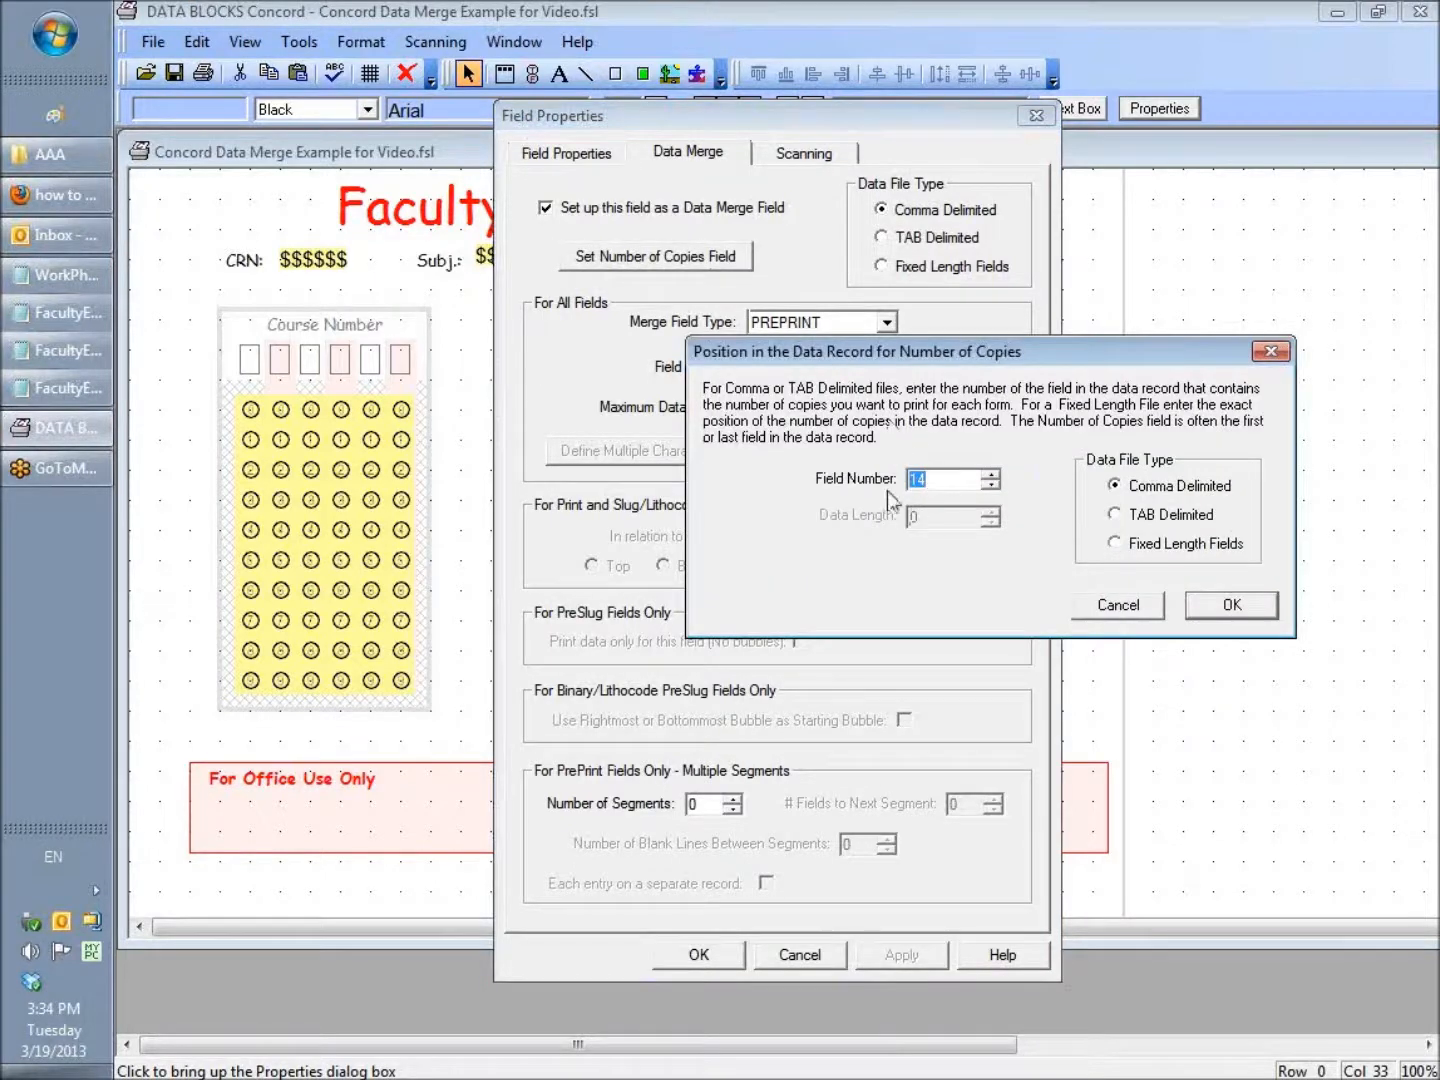
click(1139, 607)
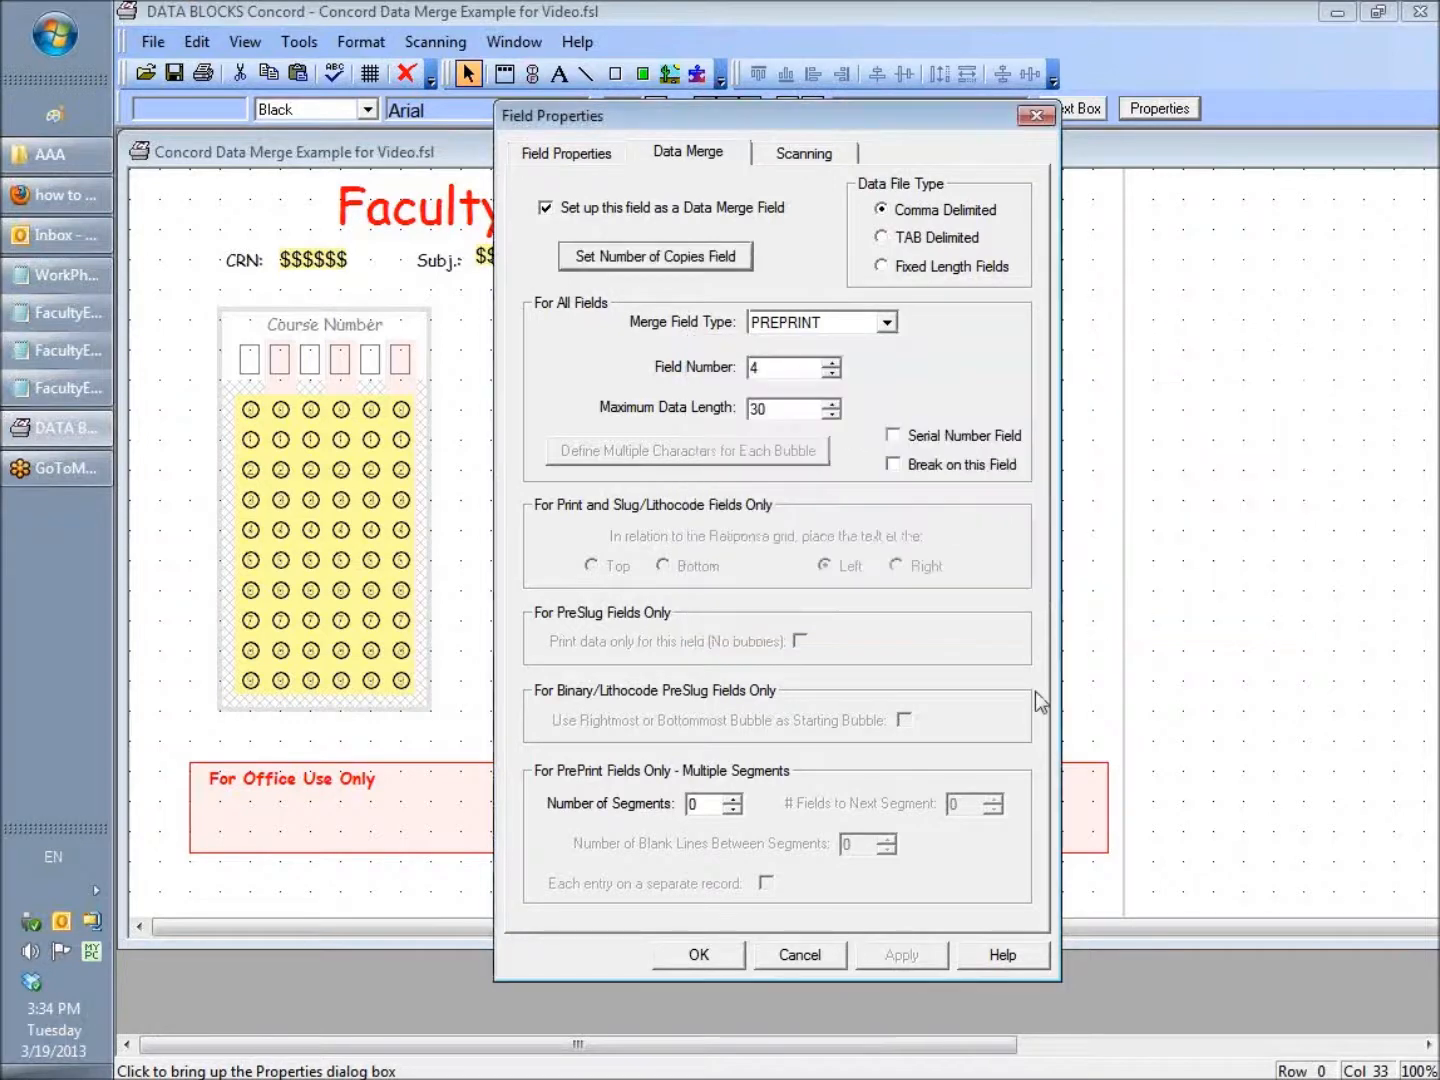
click(800, 955)
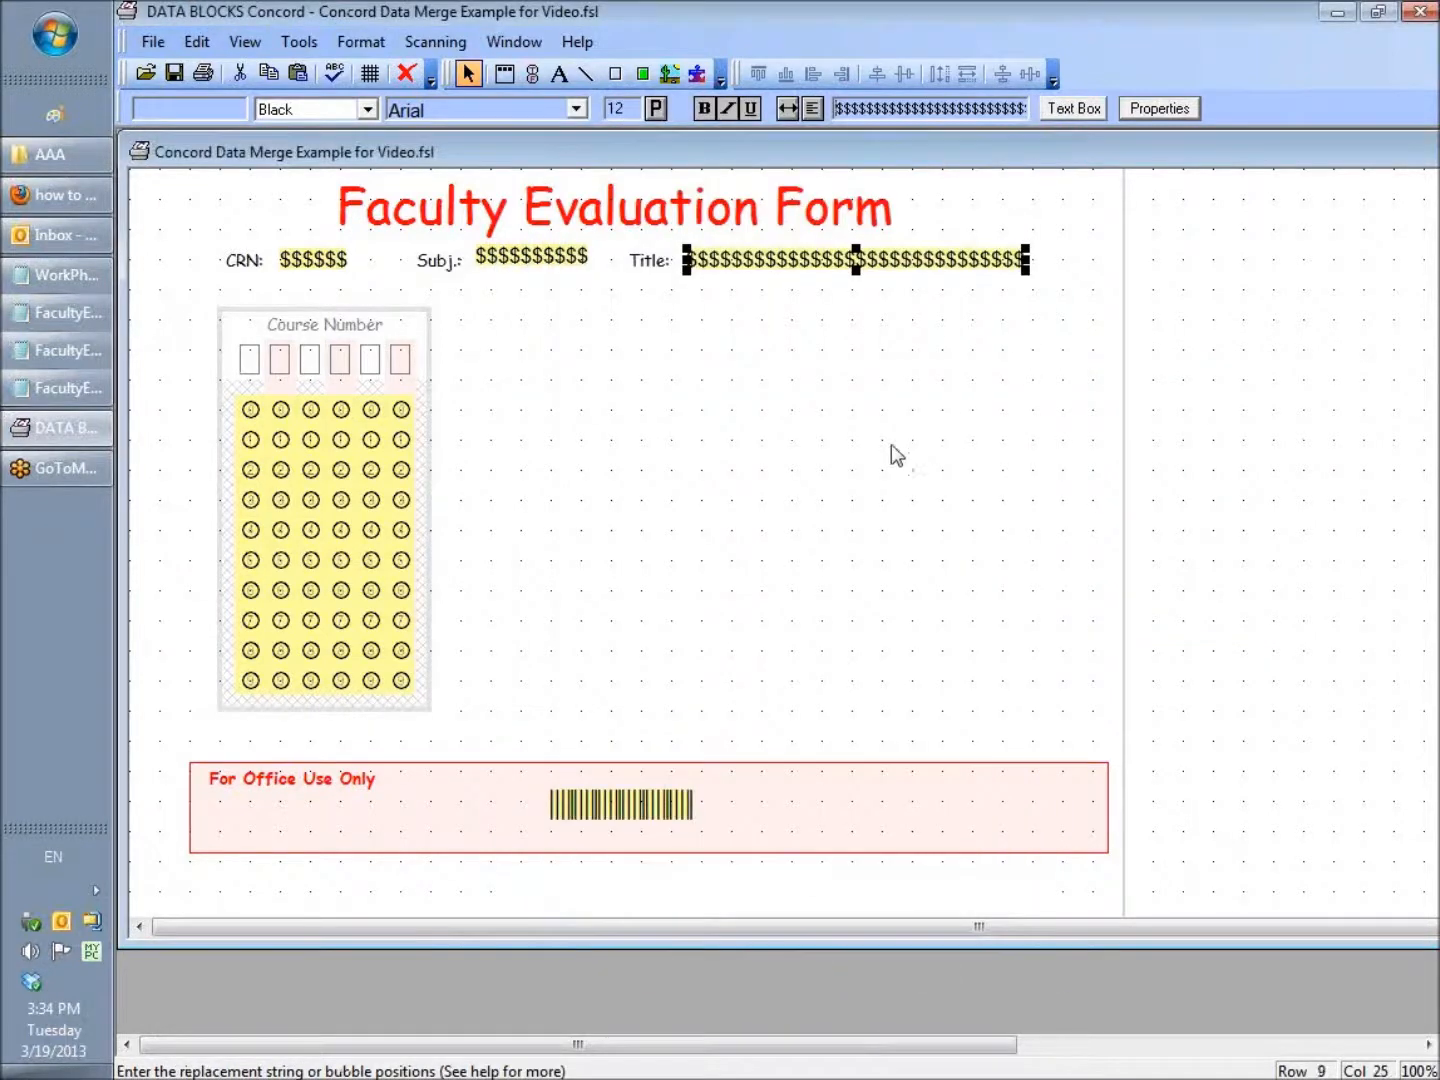
Save the form and start printing it with data merge instead of a sample, using the PDF995 printer
click(181, 80)
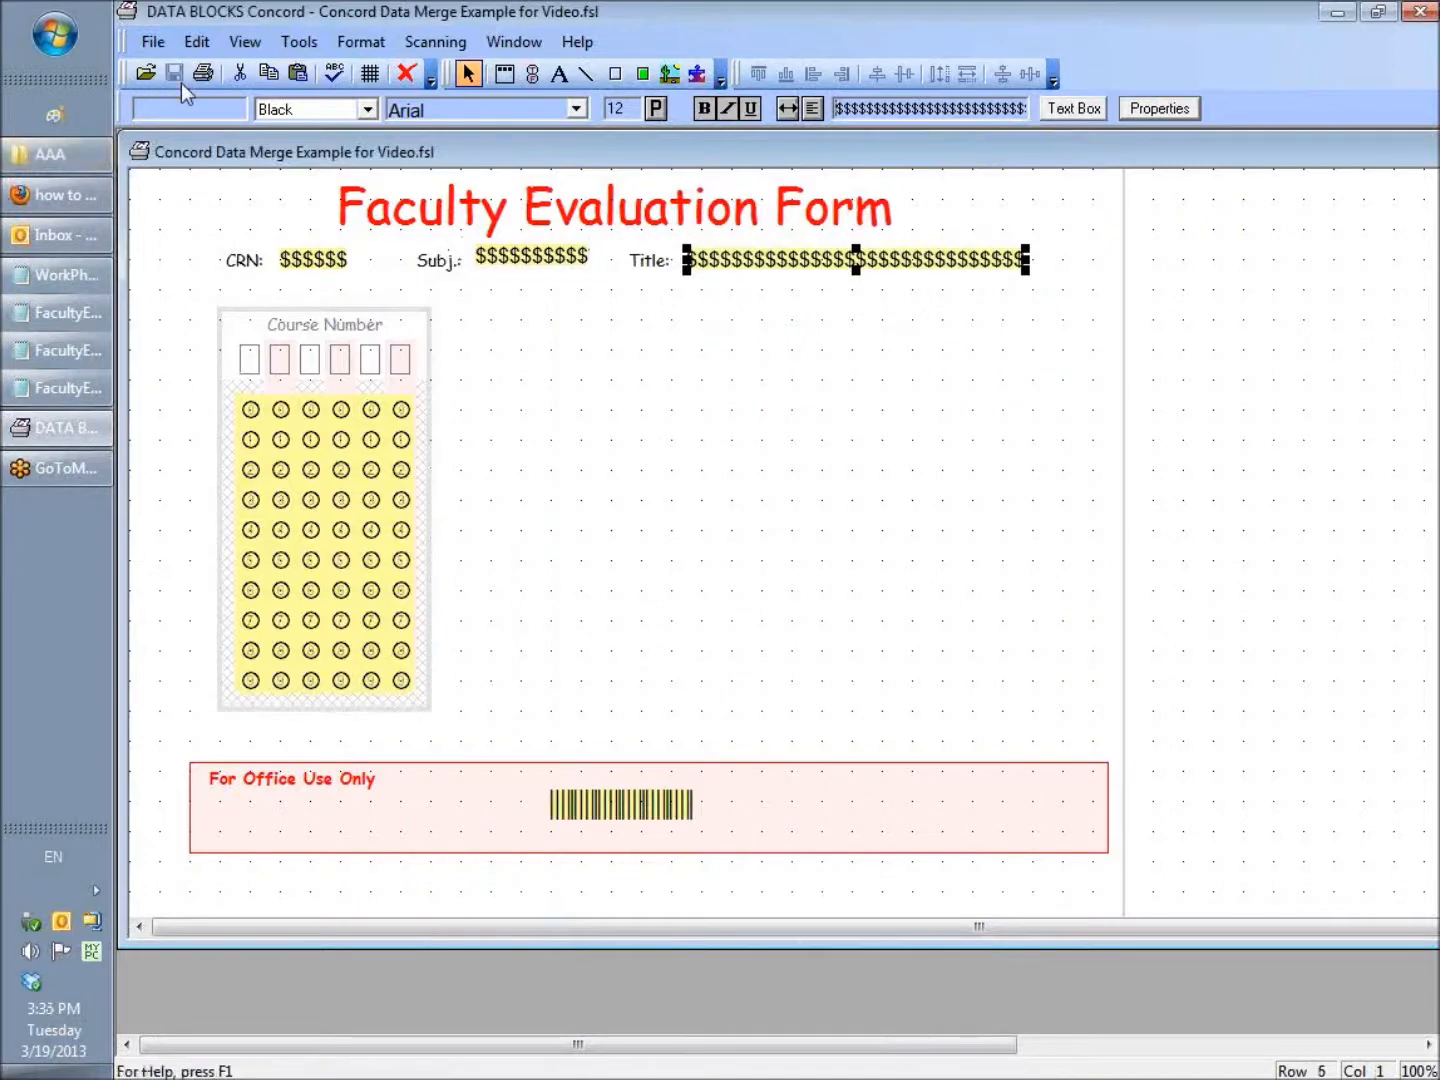
click(153, 40)
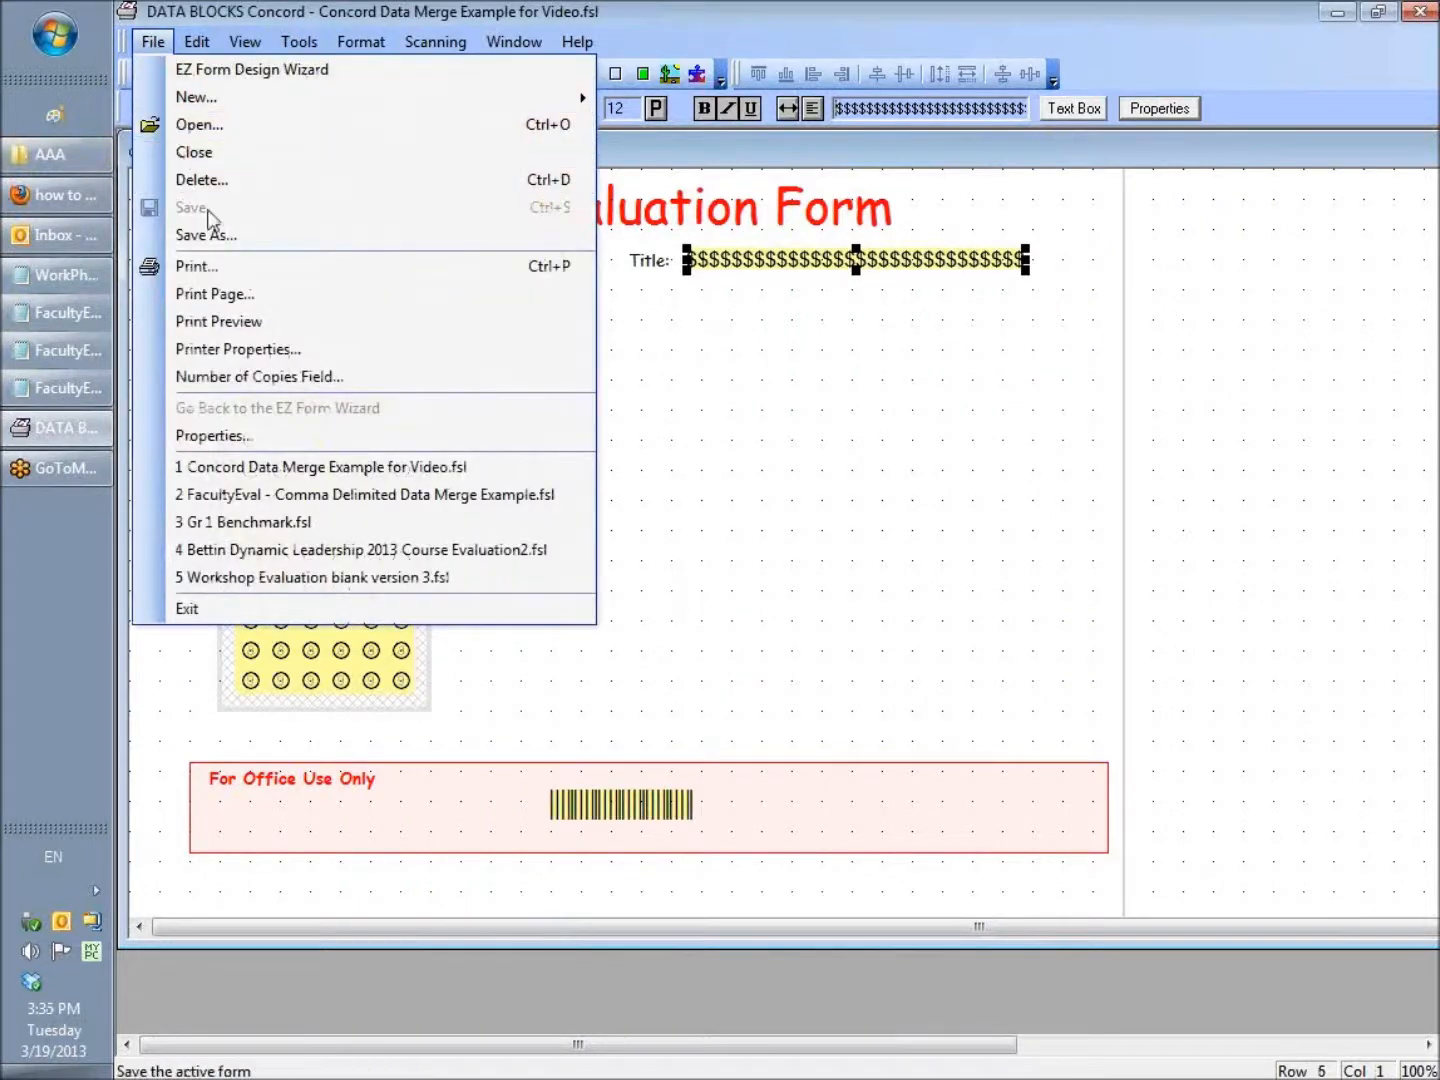
click(248, 292)
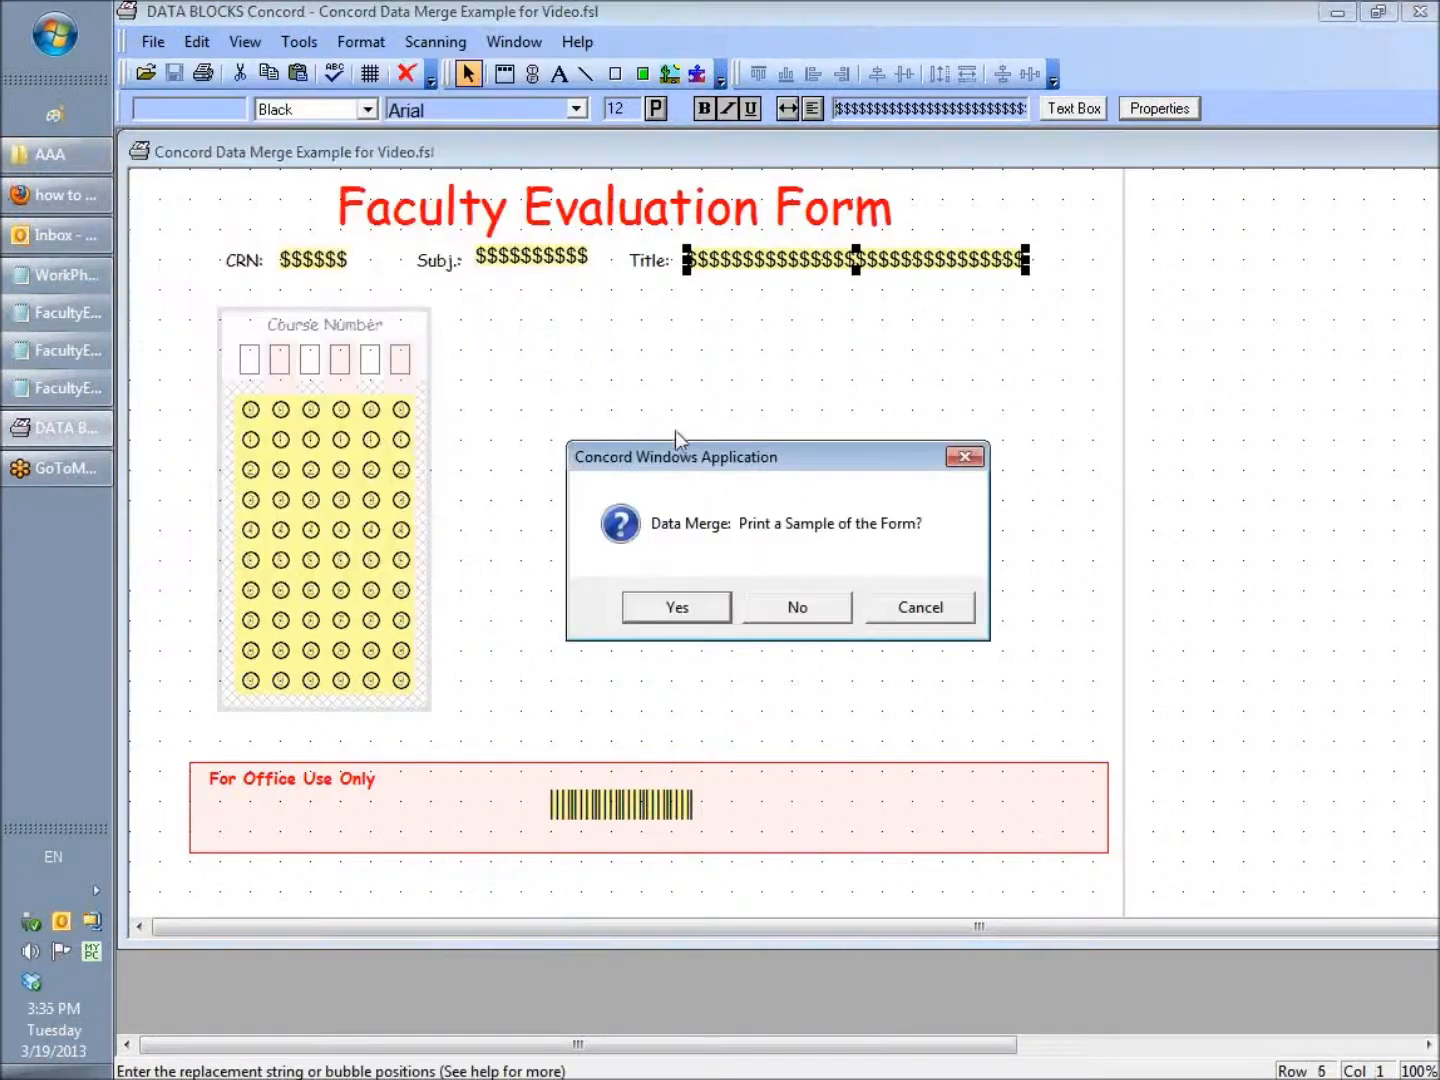
click(804, 608)
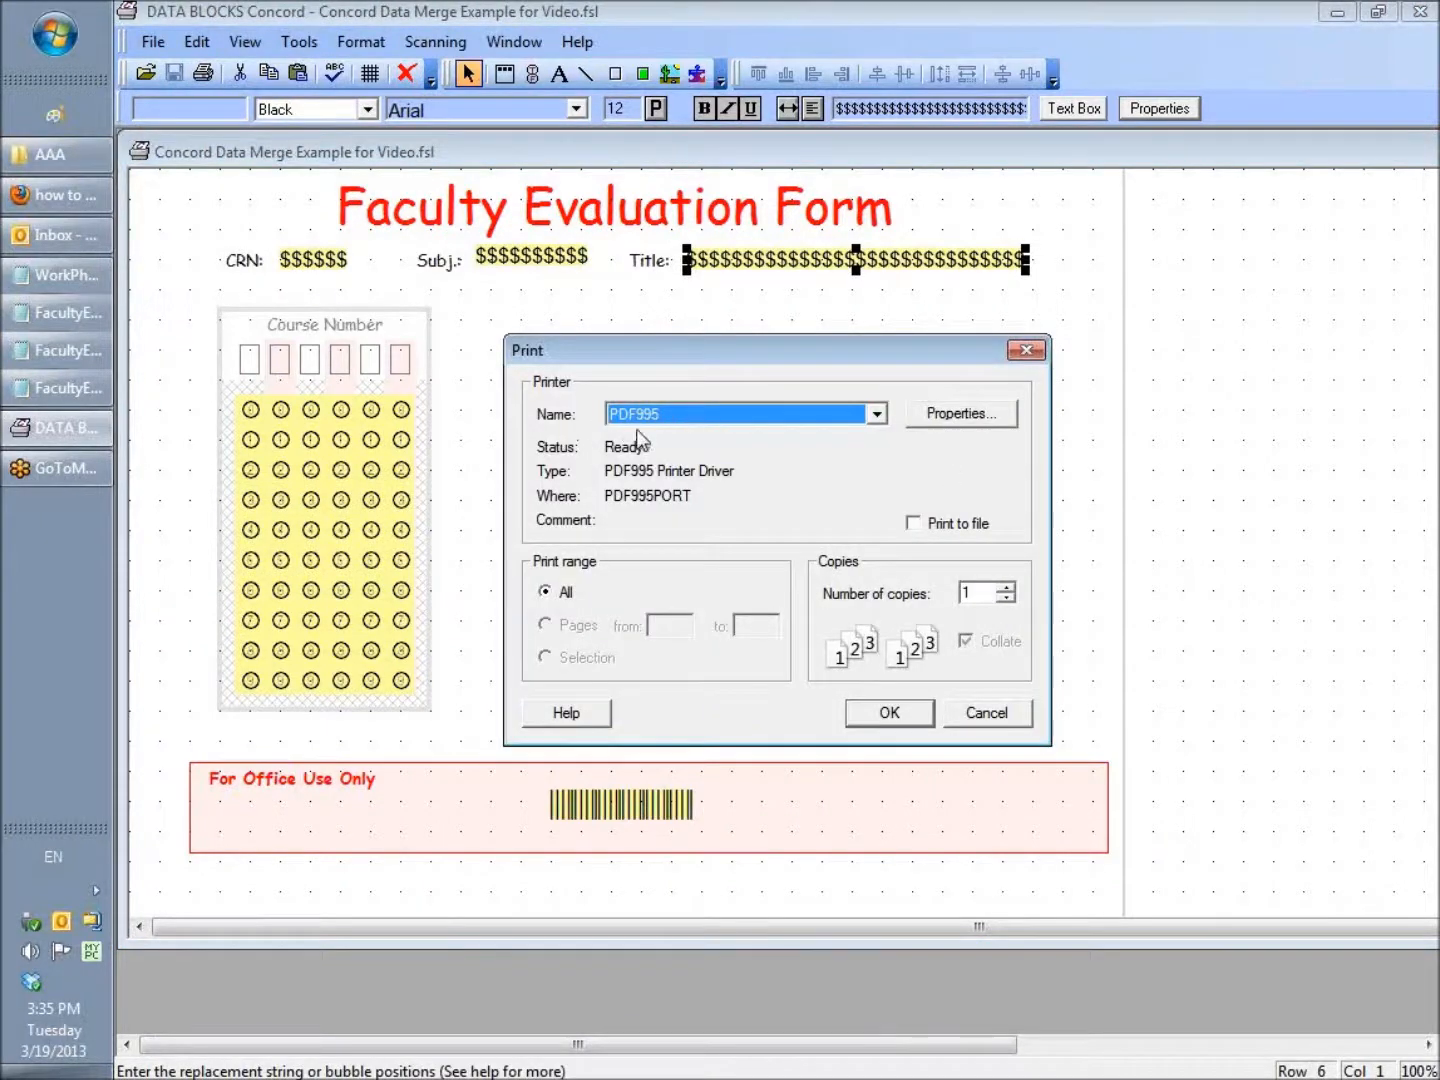
click(900, 714)
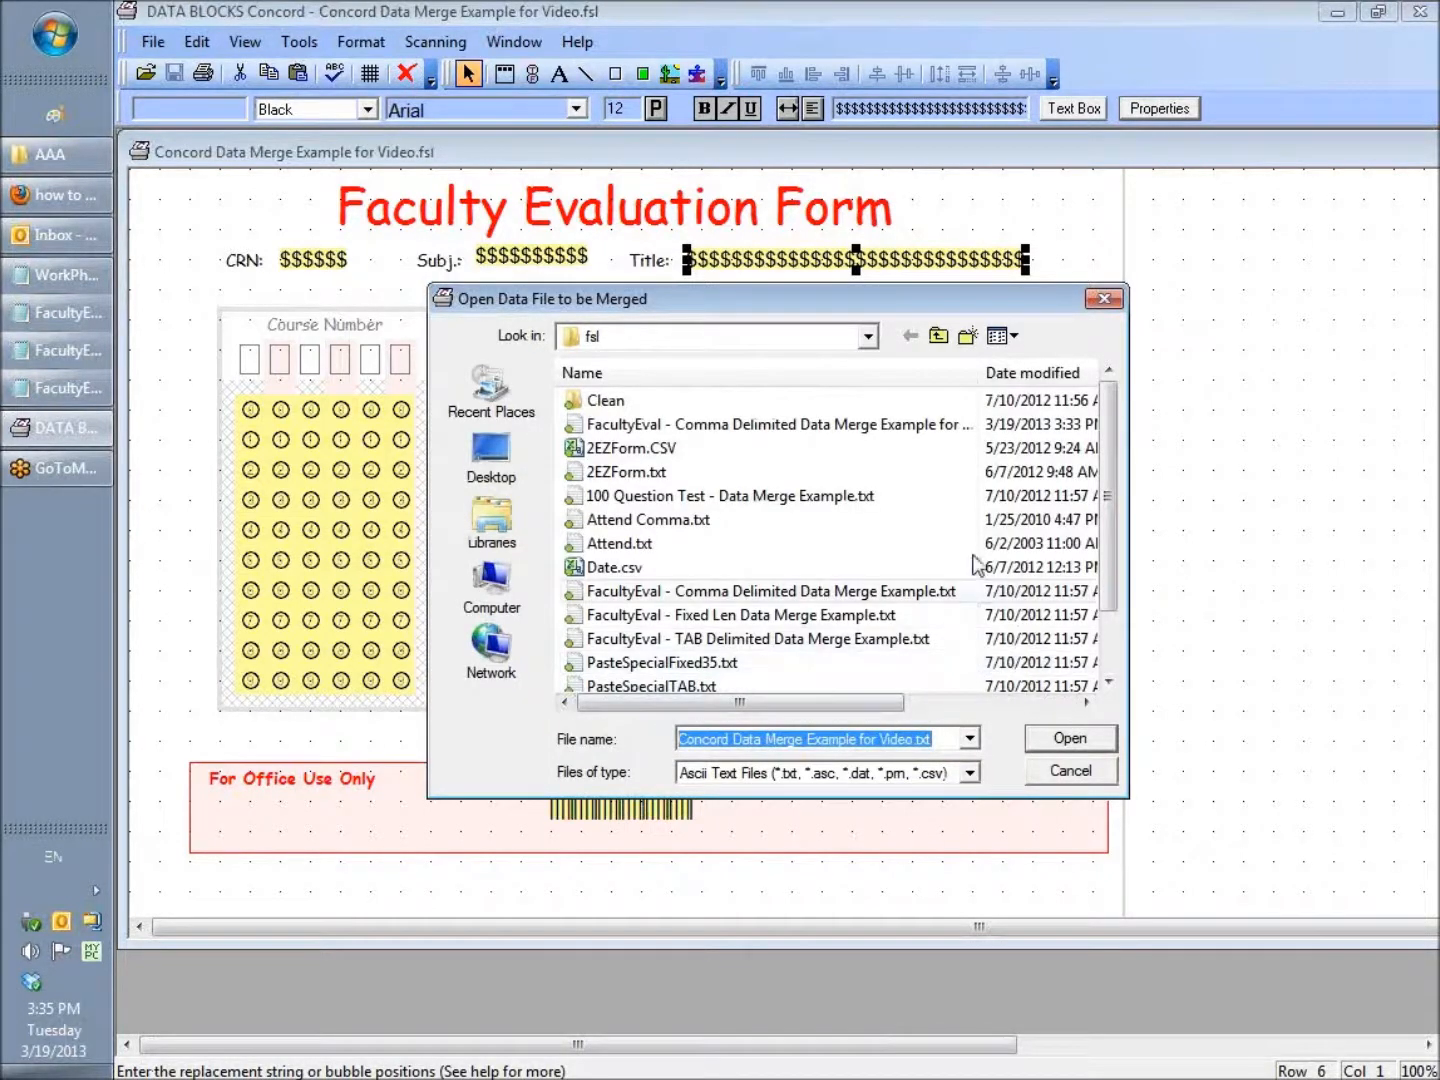
Merge the data file FacultyEval - Comma Delimited Data Merge Example for Video.txt from the fsl folder, beginning with the first record
drag(978, 372, 1021, 372)
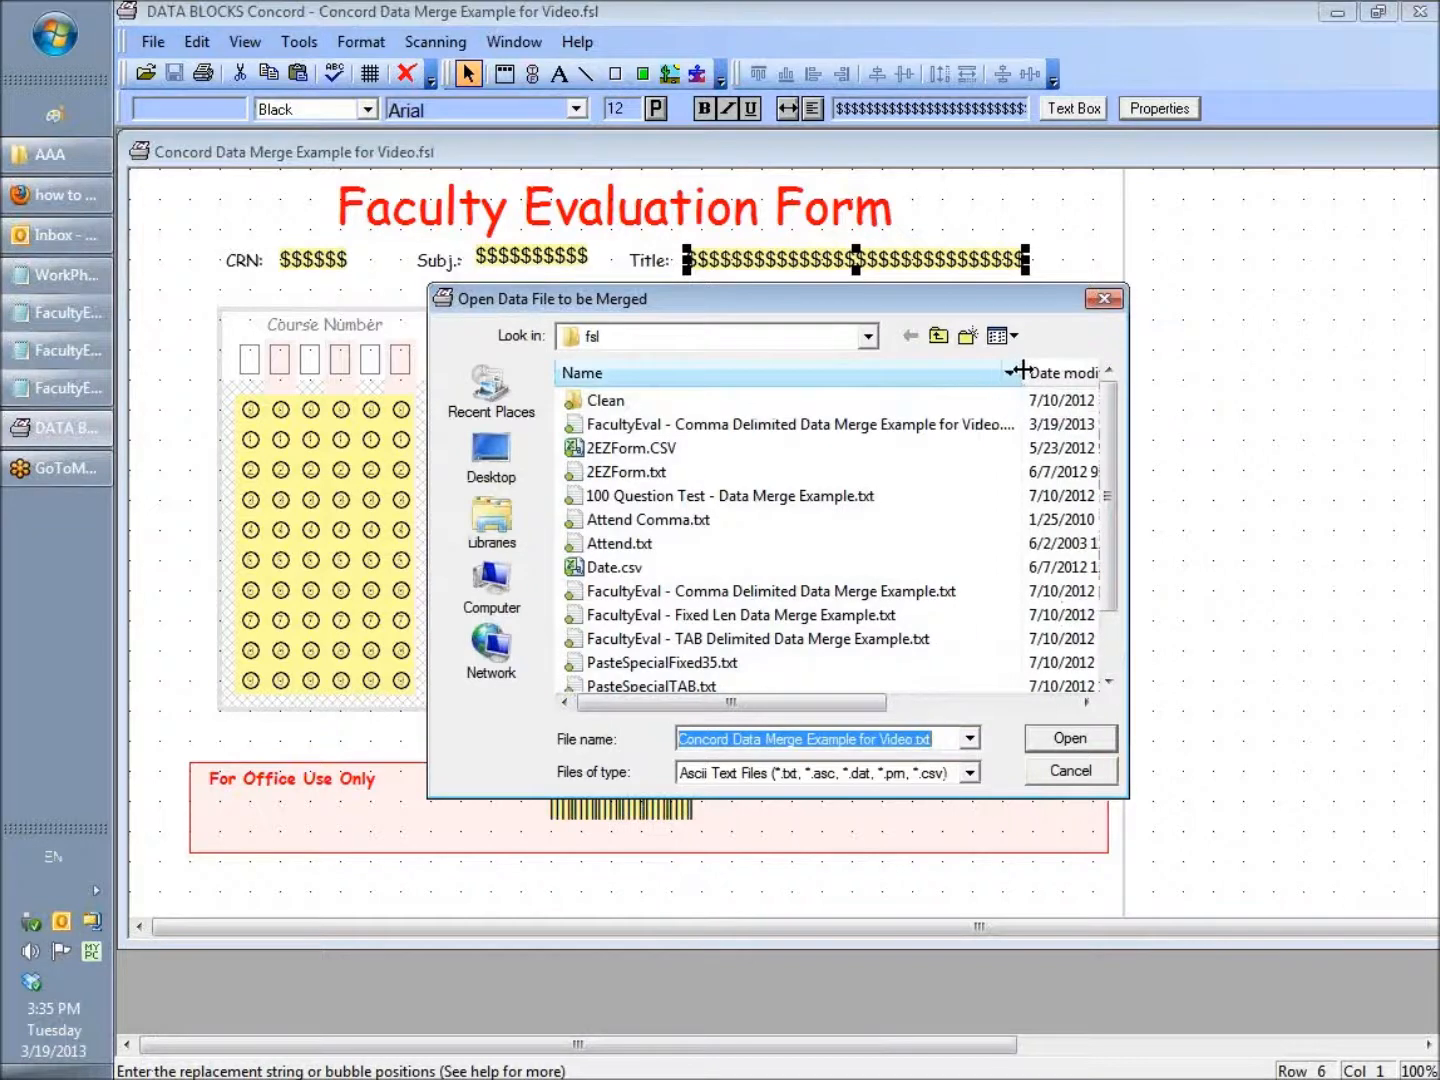
click(960, 425)
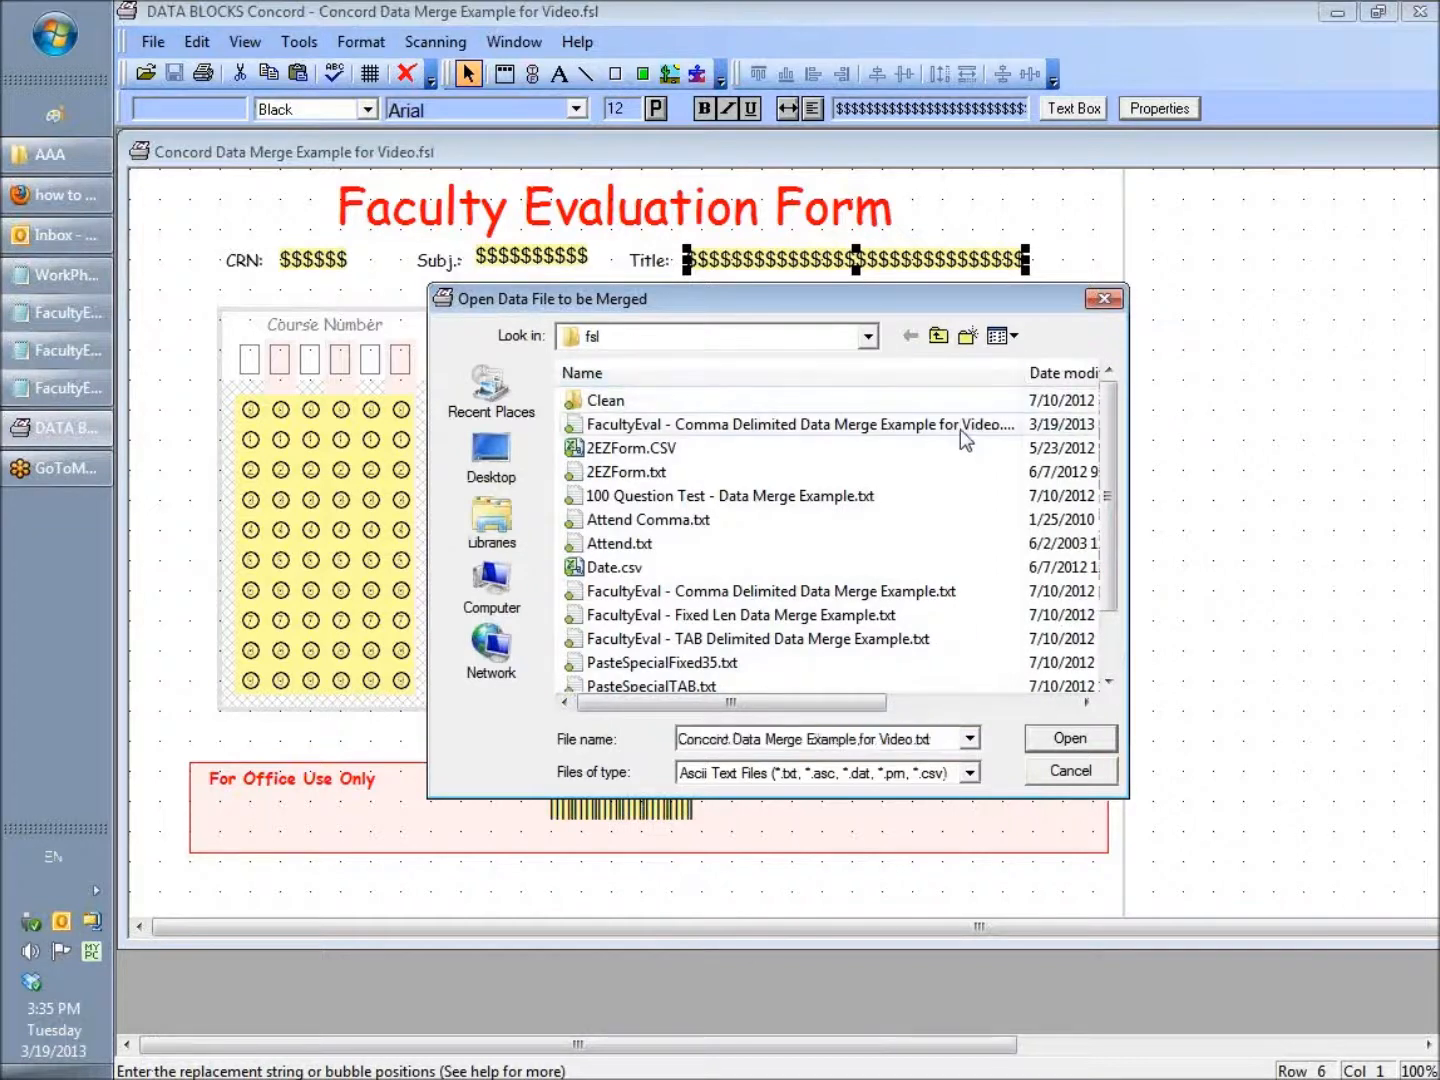
click(1070, 738)
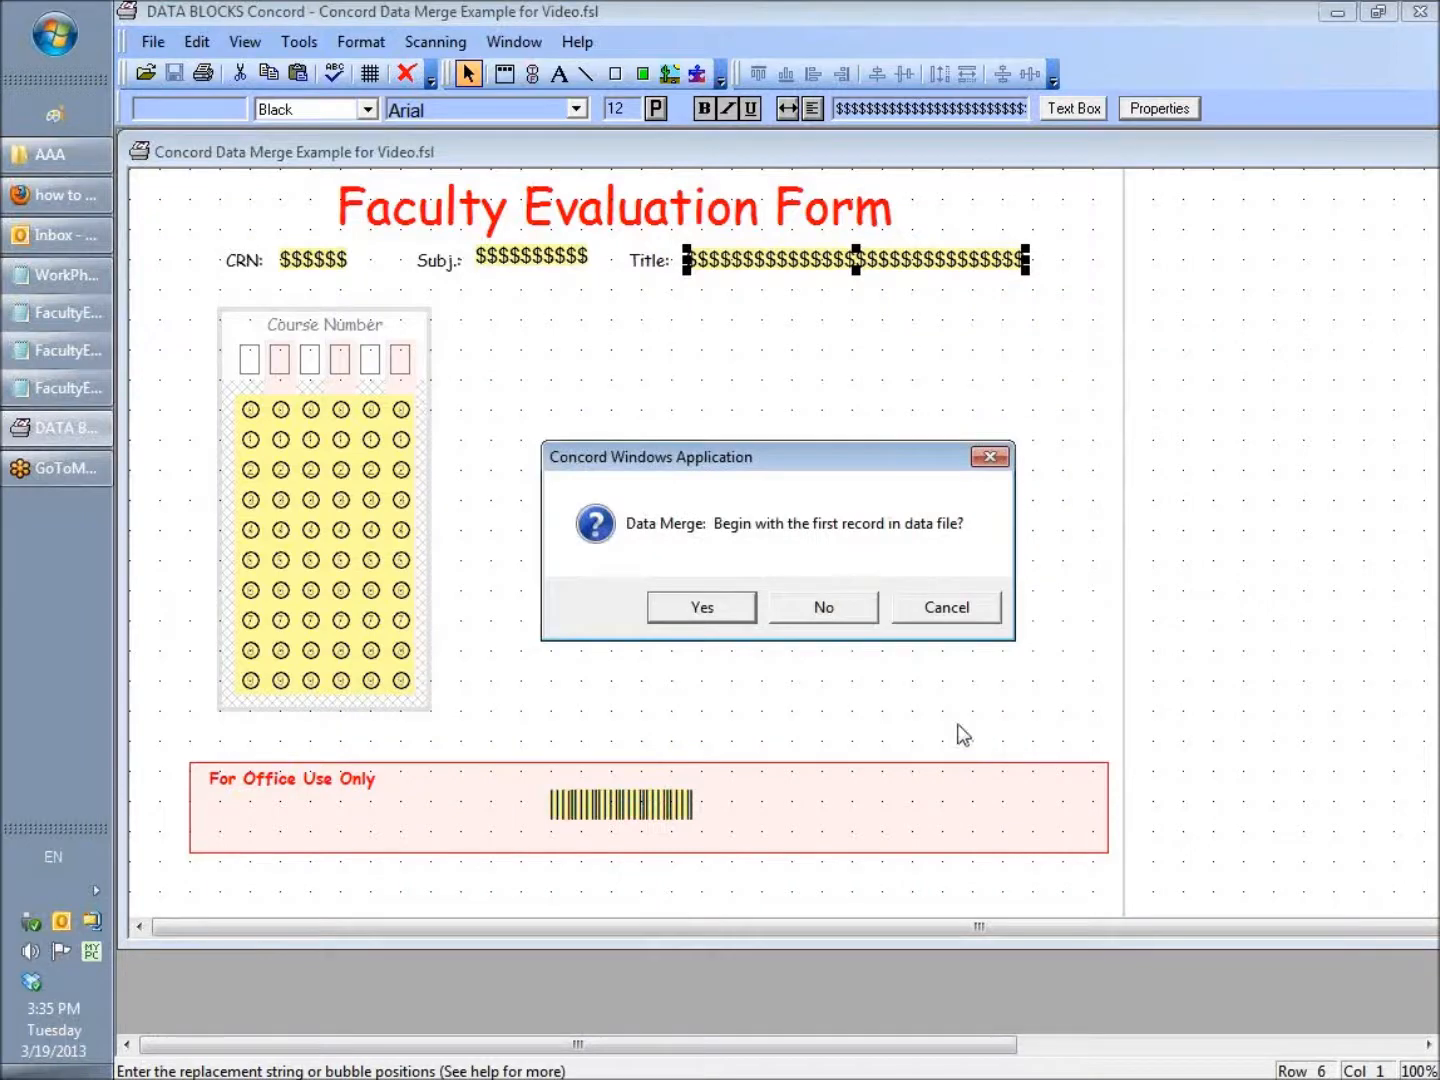
click(703, 607)
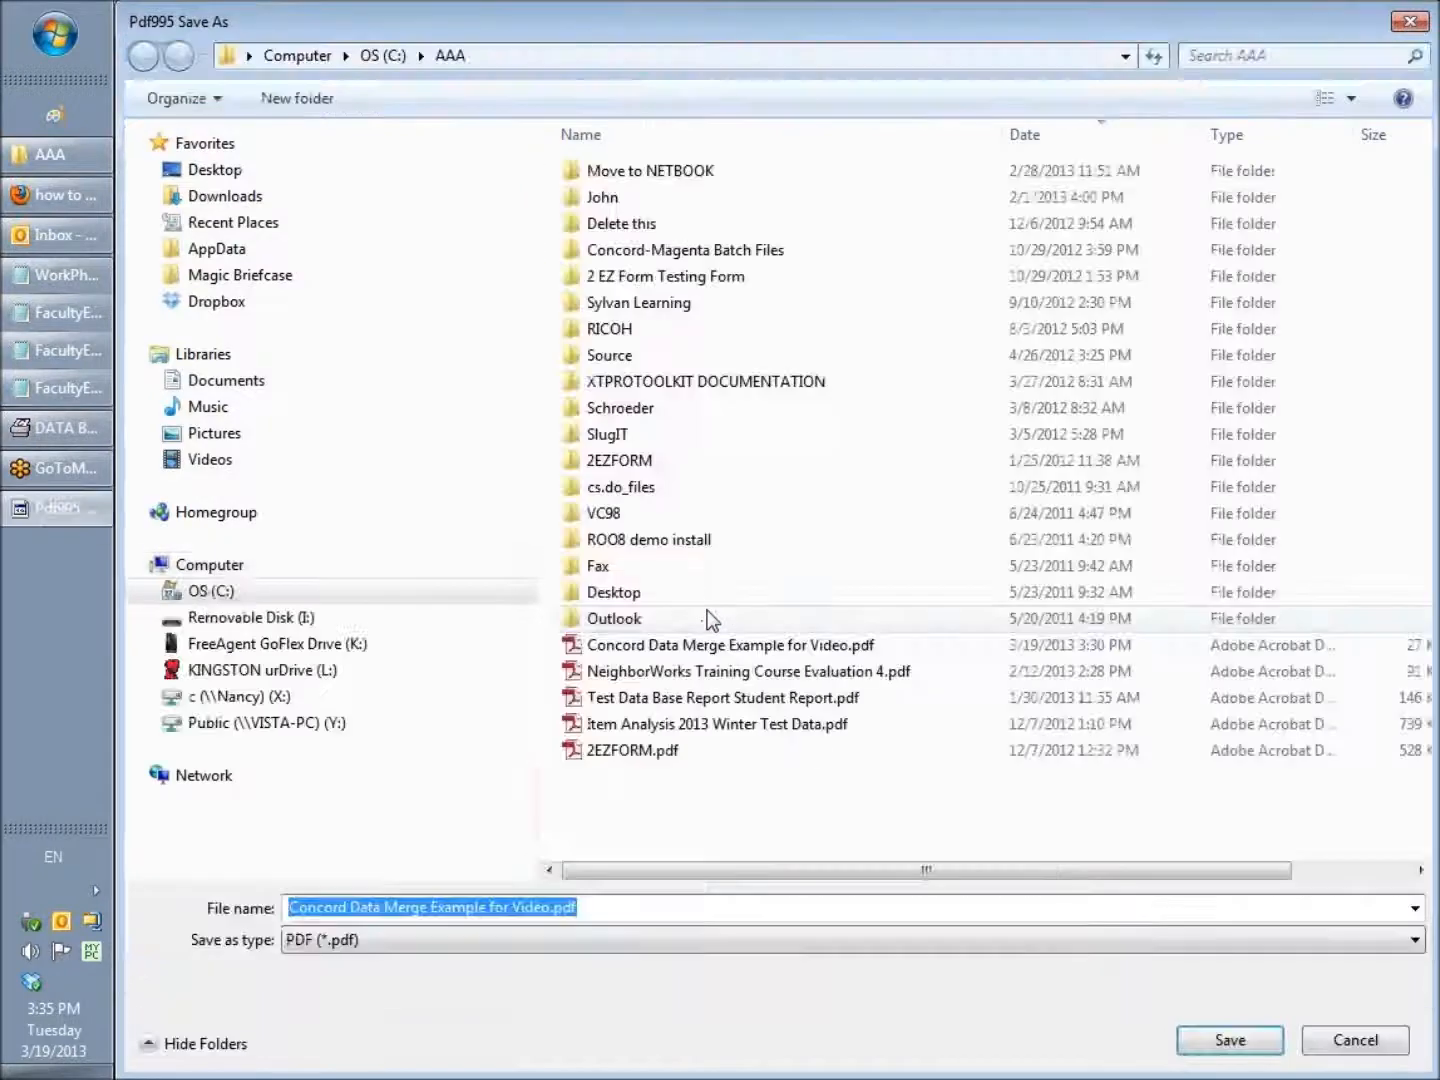
Save the merged print output as Concord Data Merge Example for Video Copies.pdf in the AAA folder
click(807, 648)
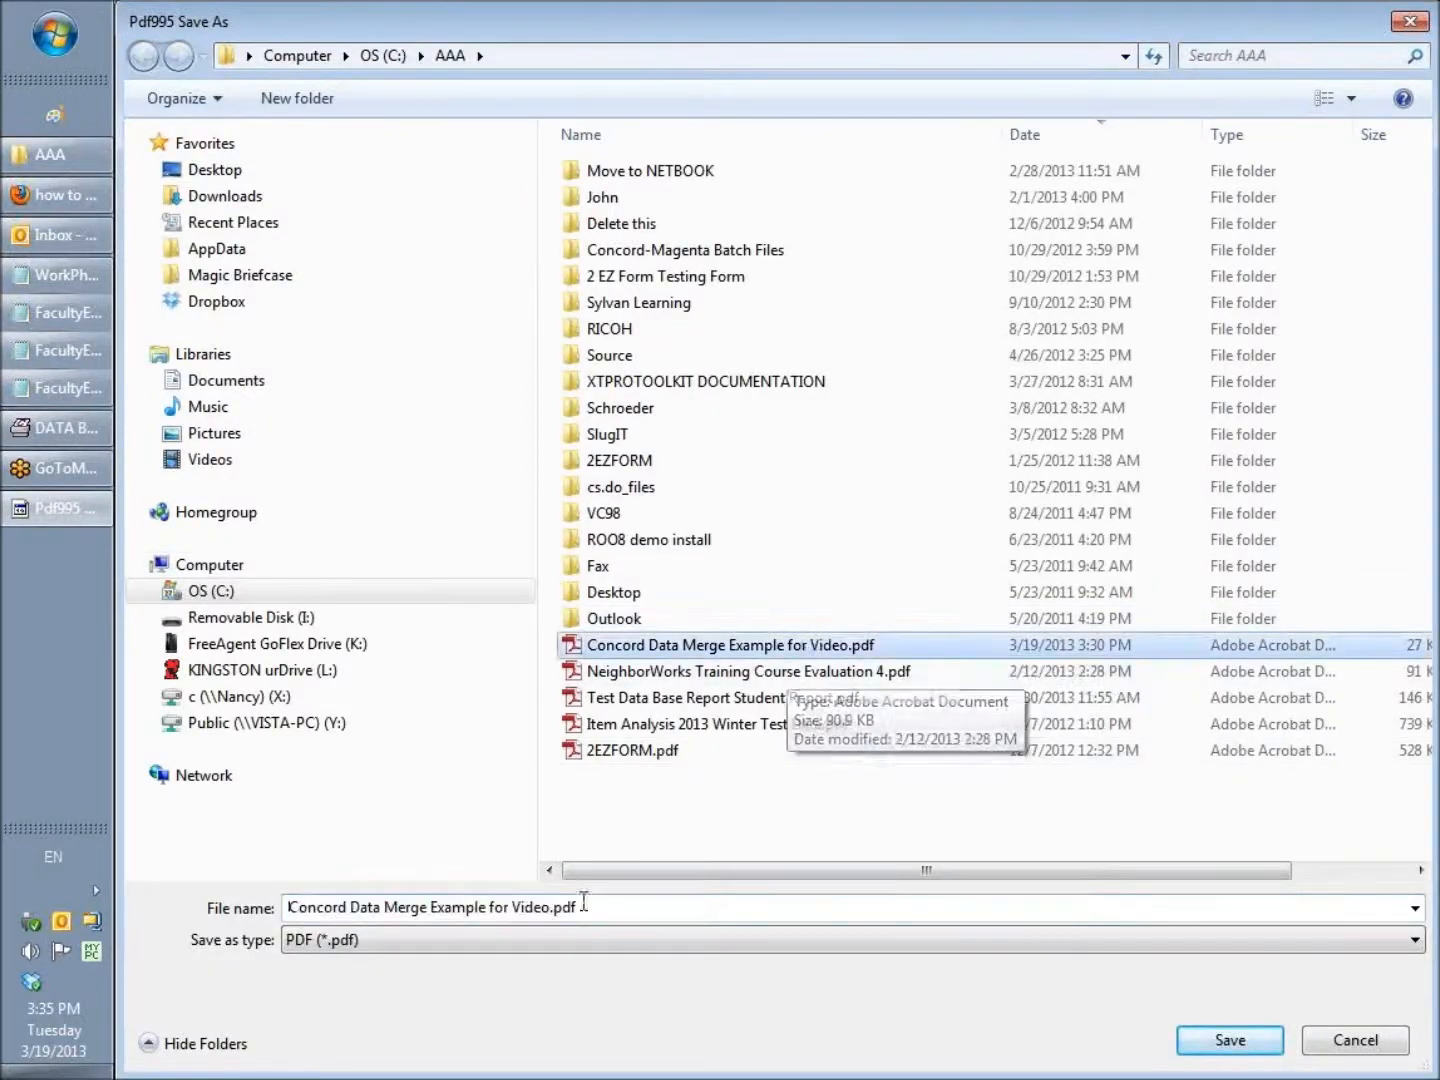
click(553, 913)
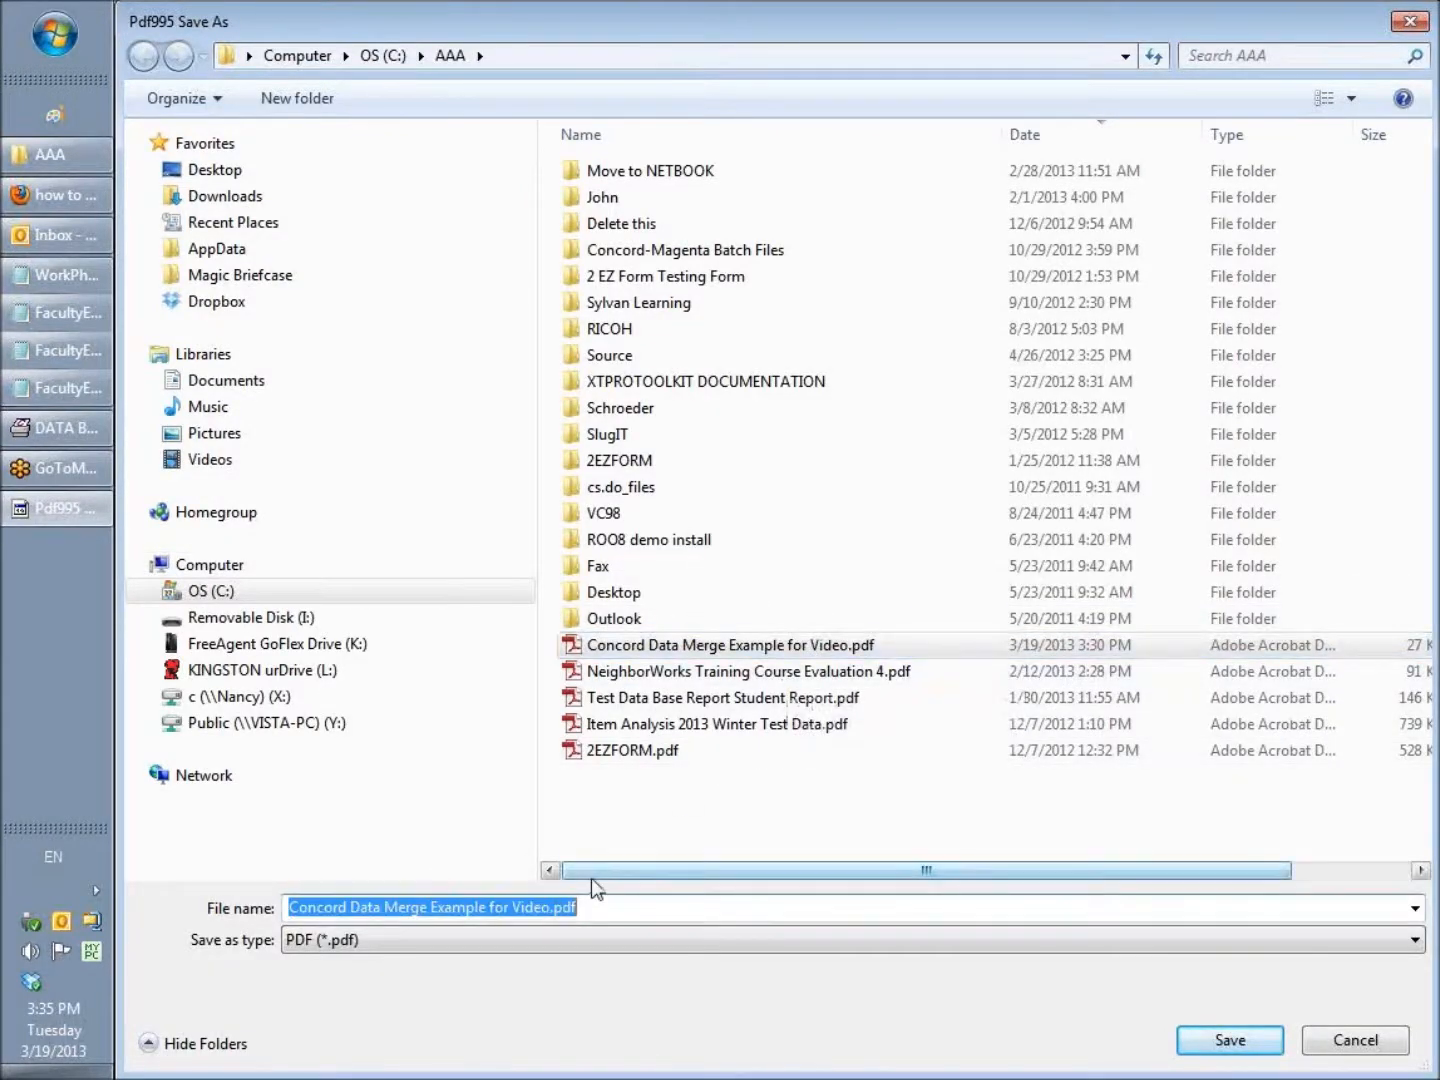
key(End)
text(Copies)
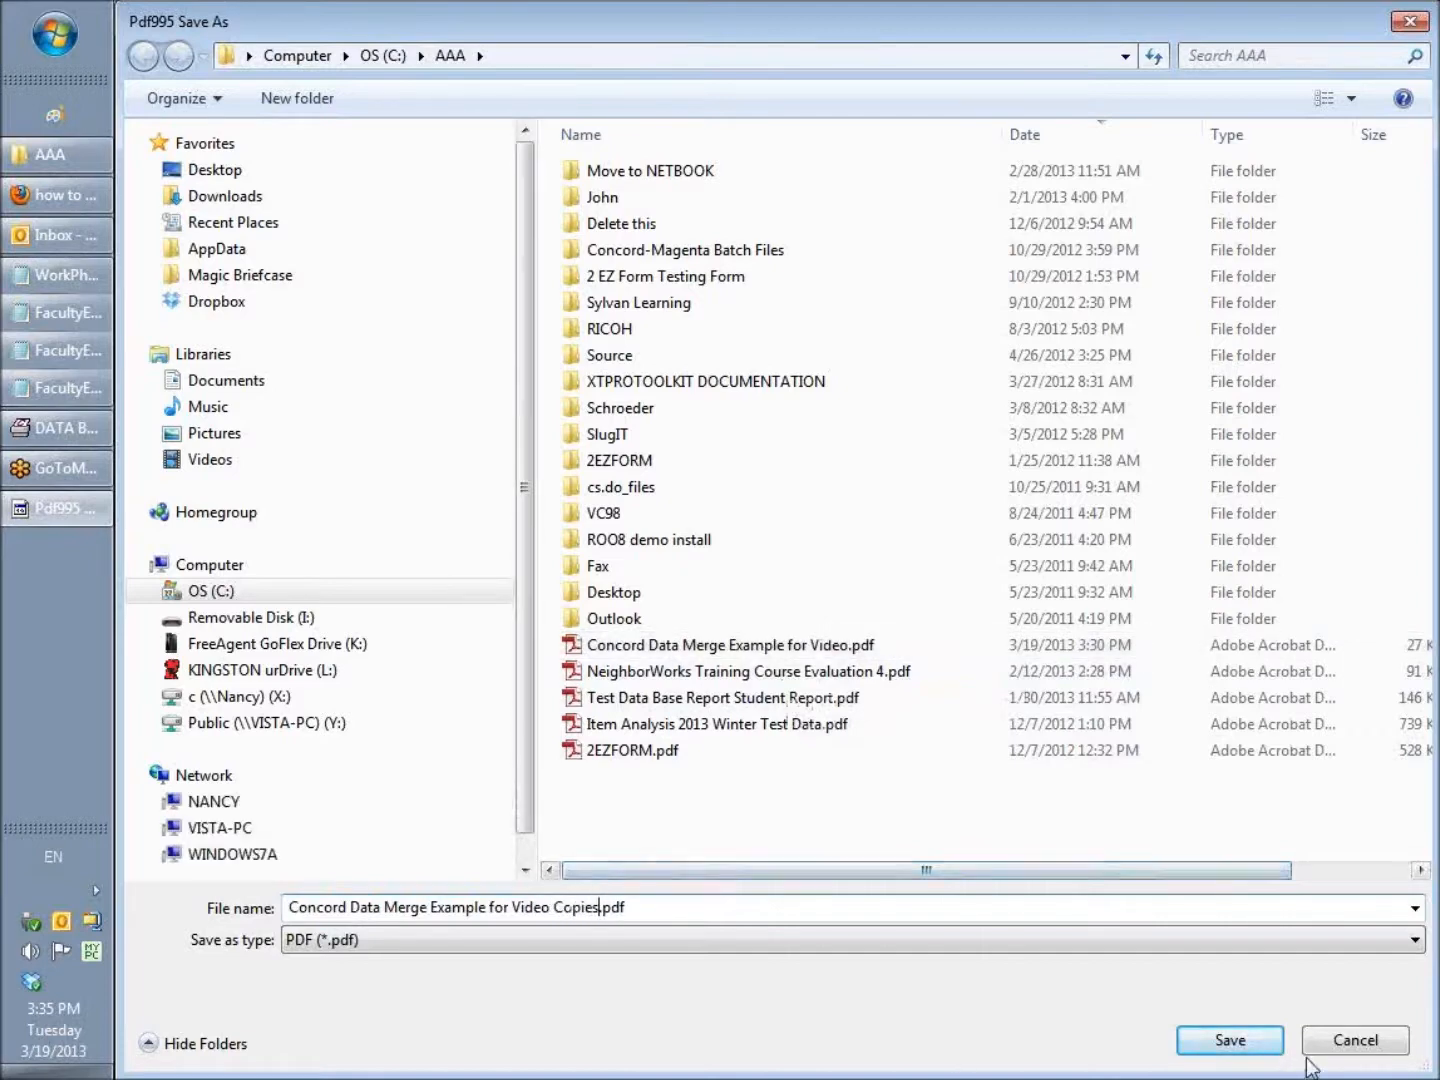
click(1257, 1039)
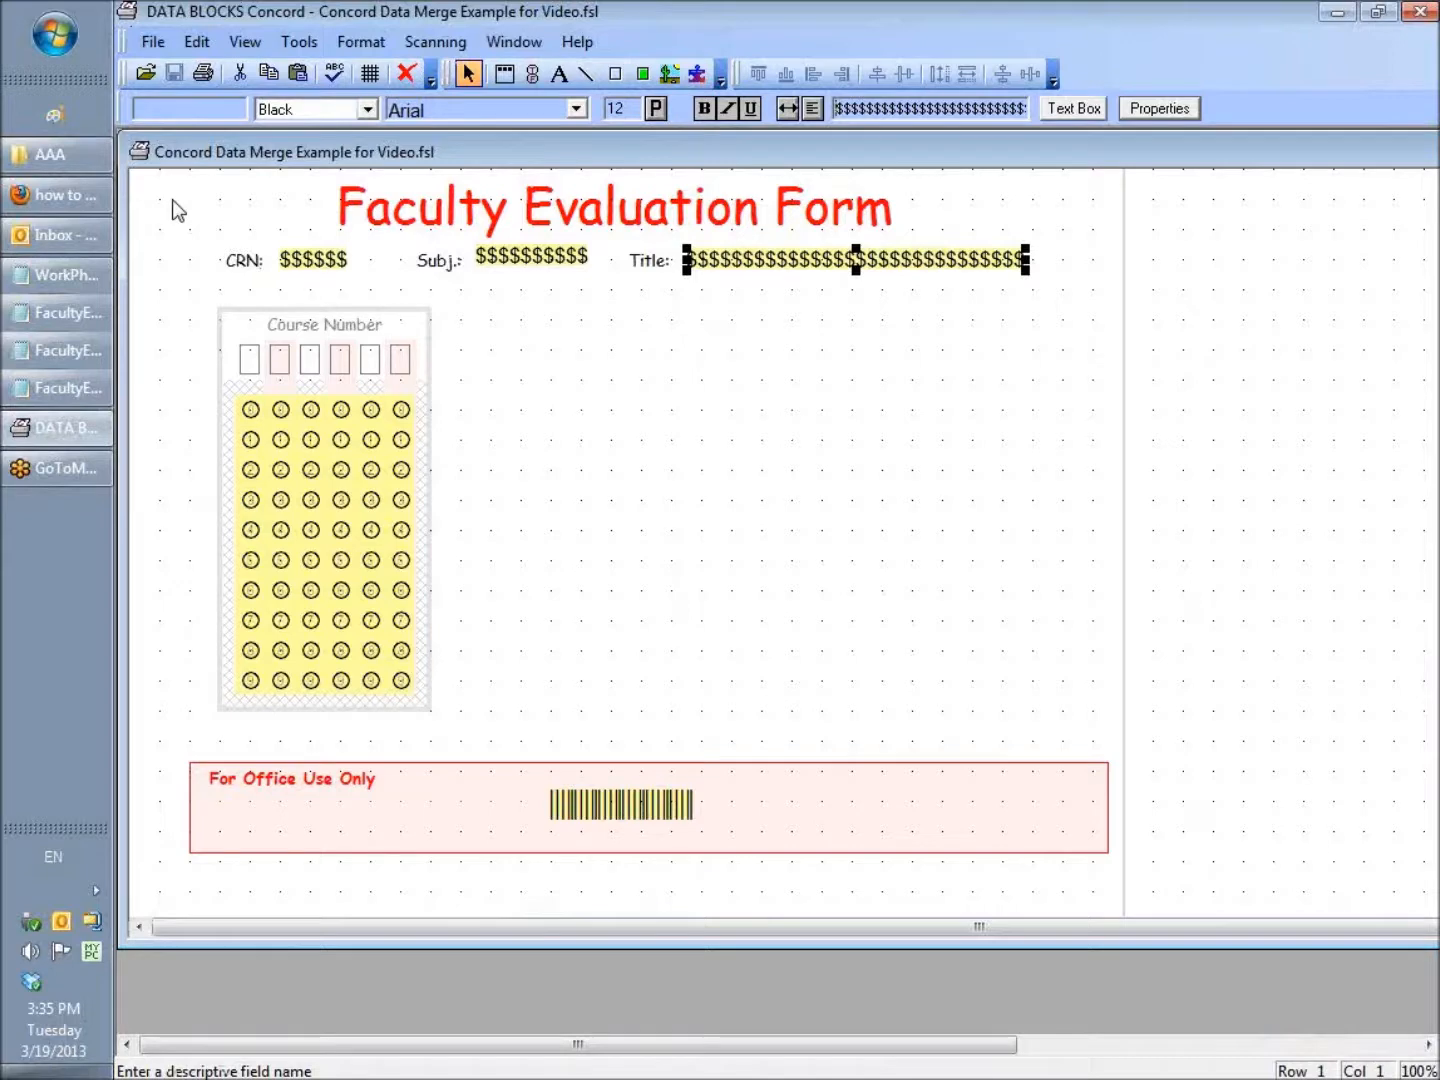
Switch to the AAA folder window and open Concord Data Merge Example for Video Copies.pdf in Adobe Reader
click(76, 157)
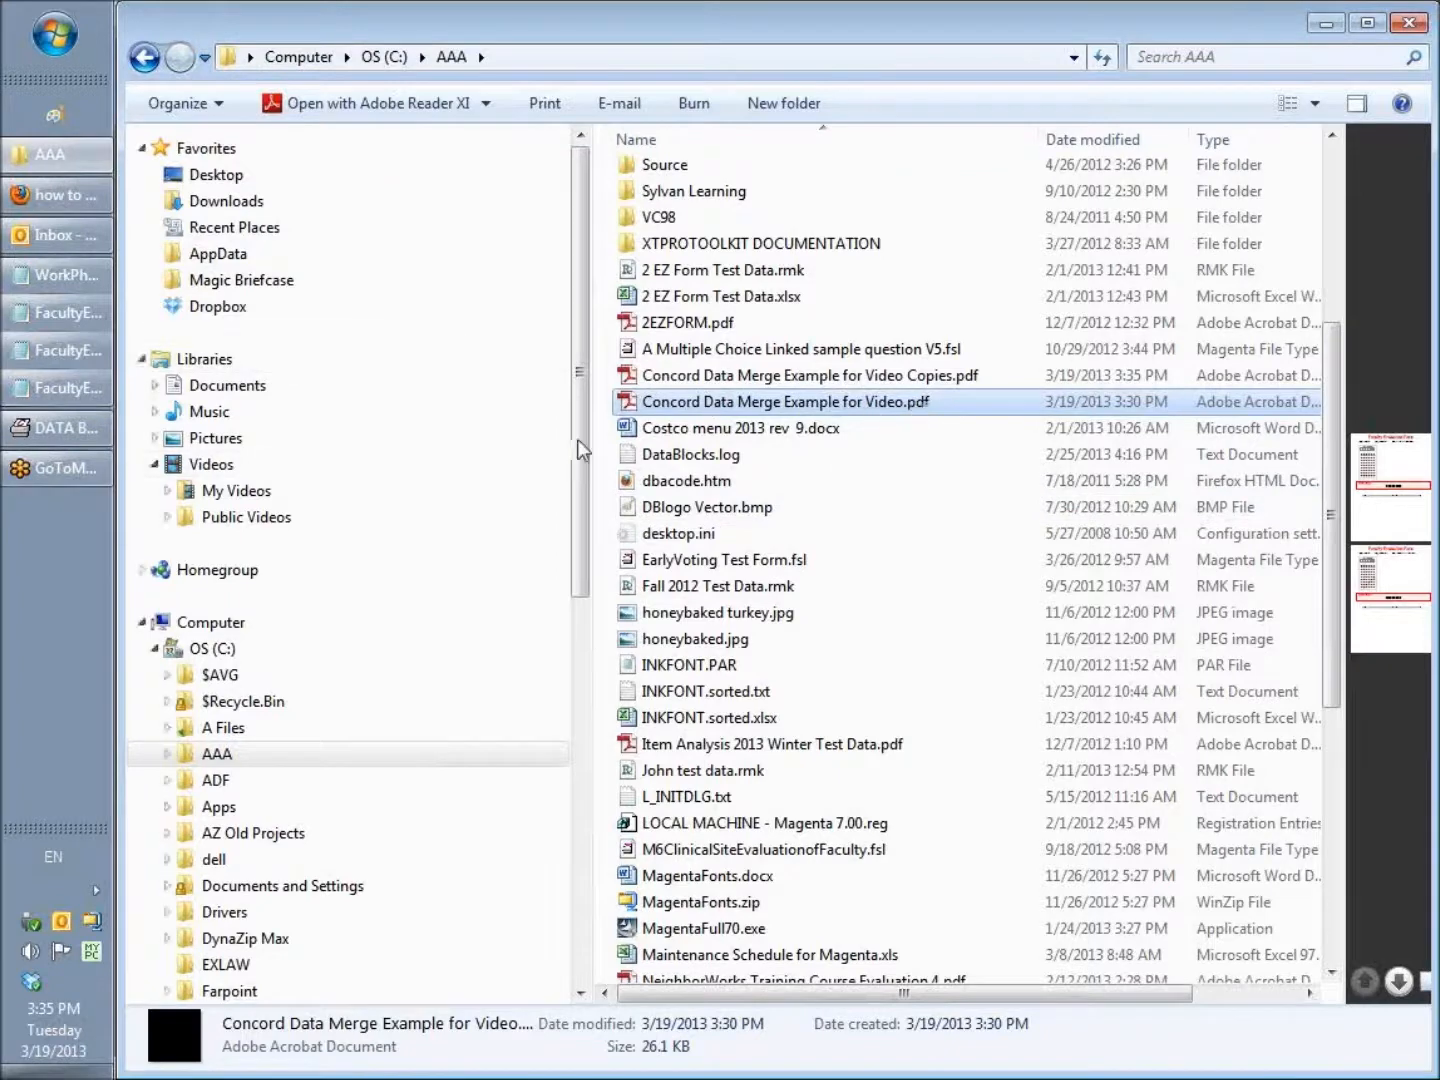
click(882, 379)
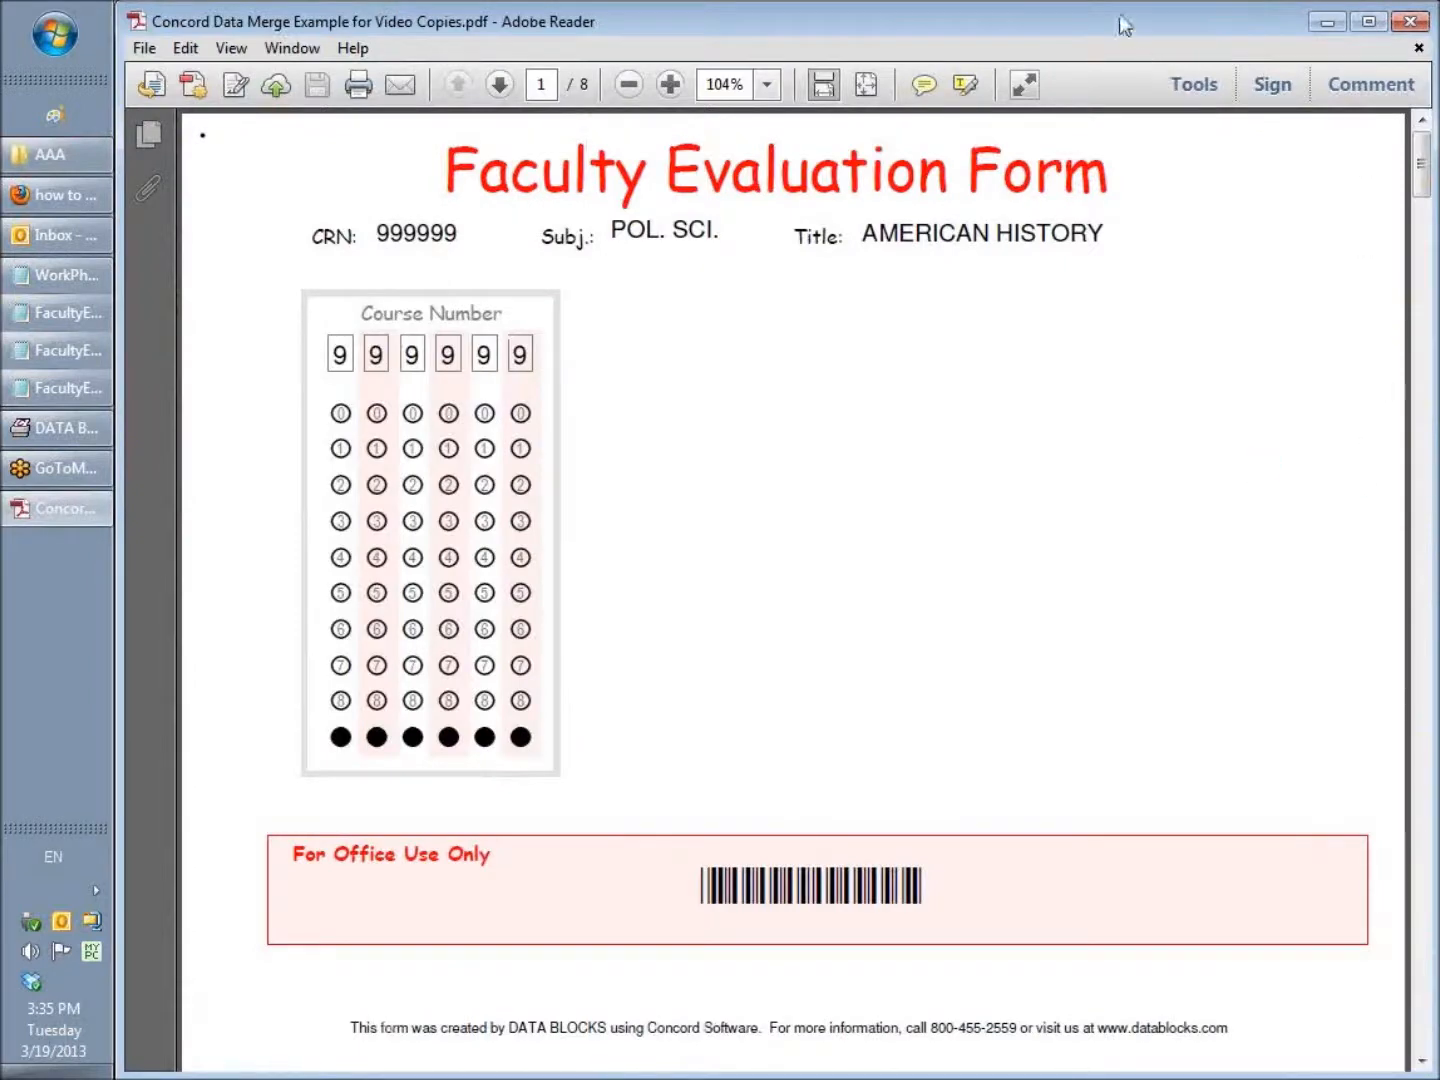
click(1431, 41)
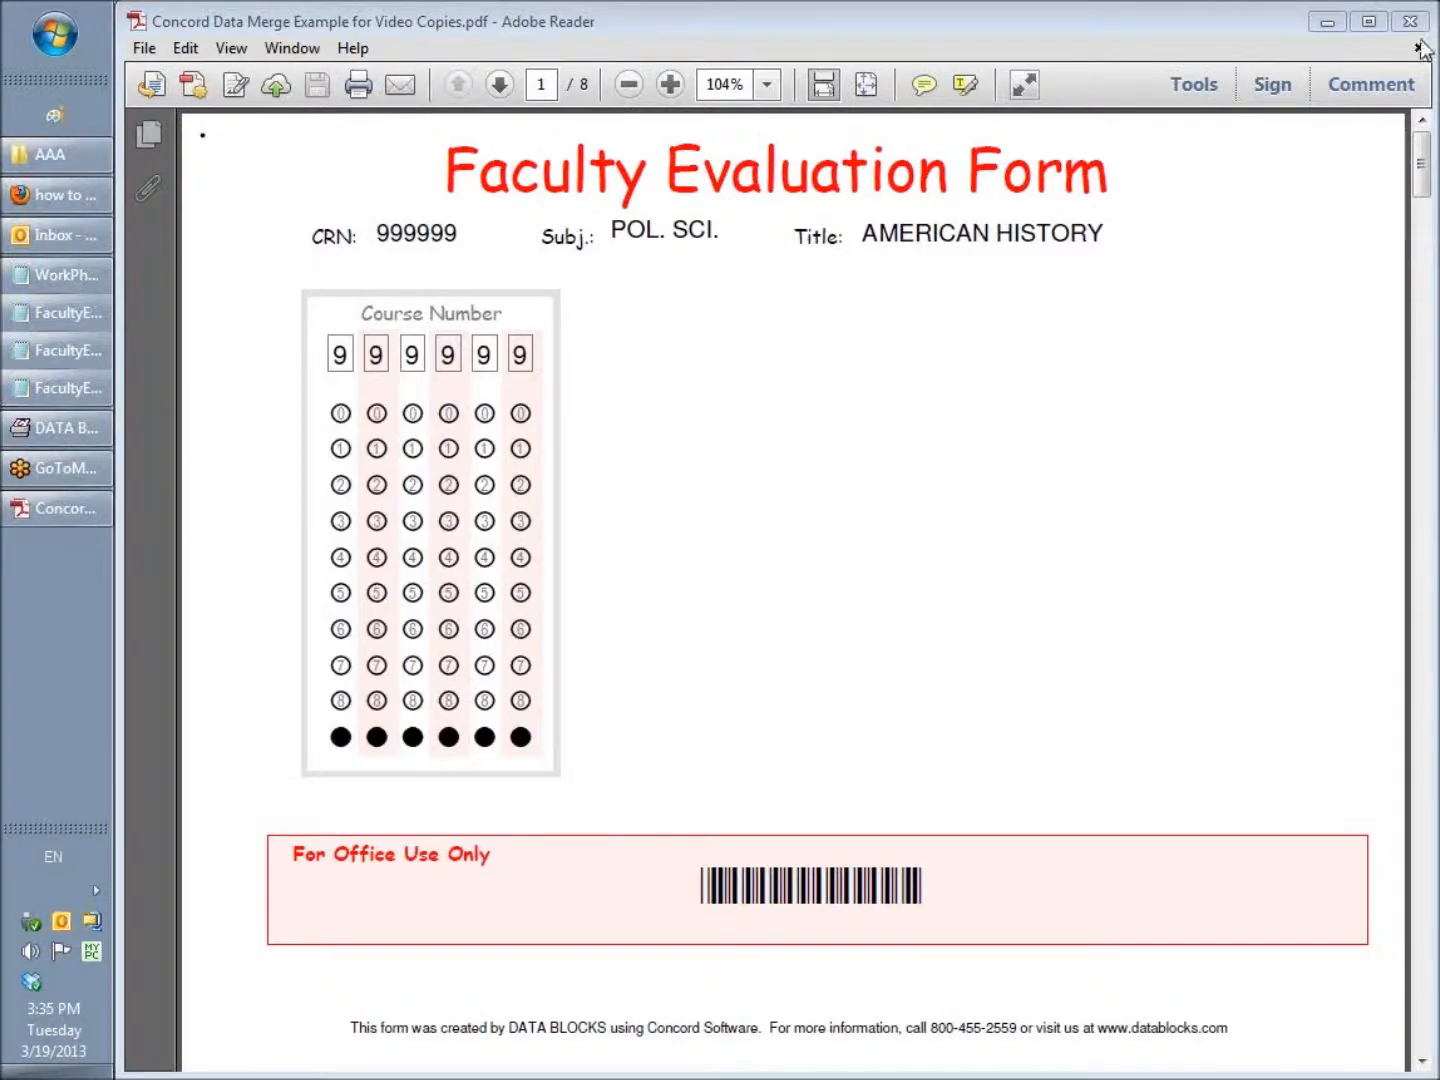
Examine the merged pages of the PDF to check how many copies each course record received, and close the file
click(1420, 1067)
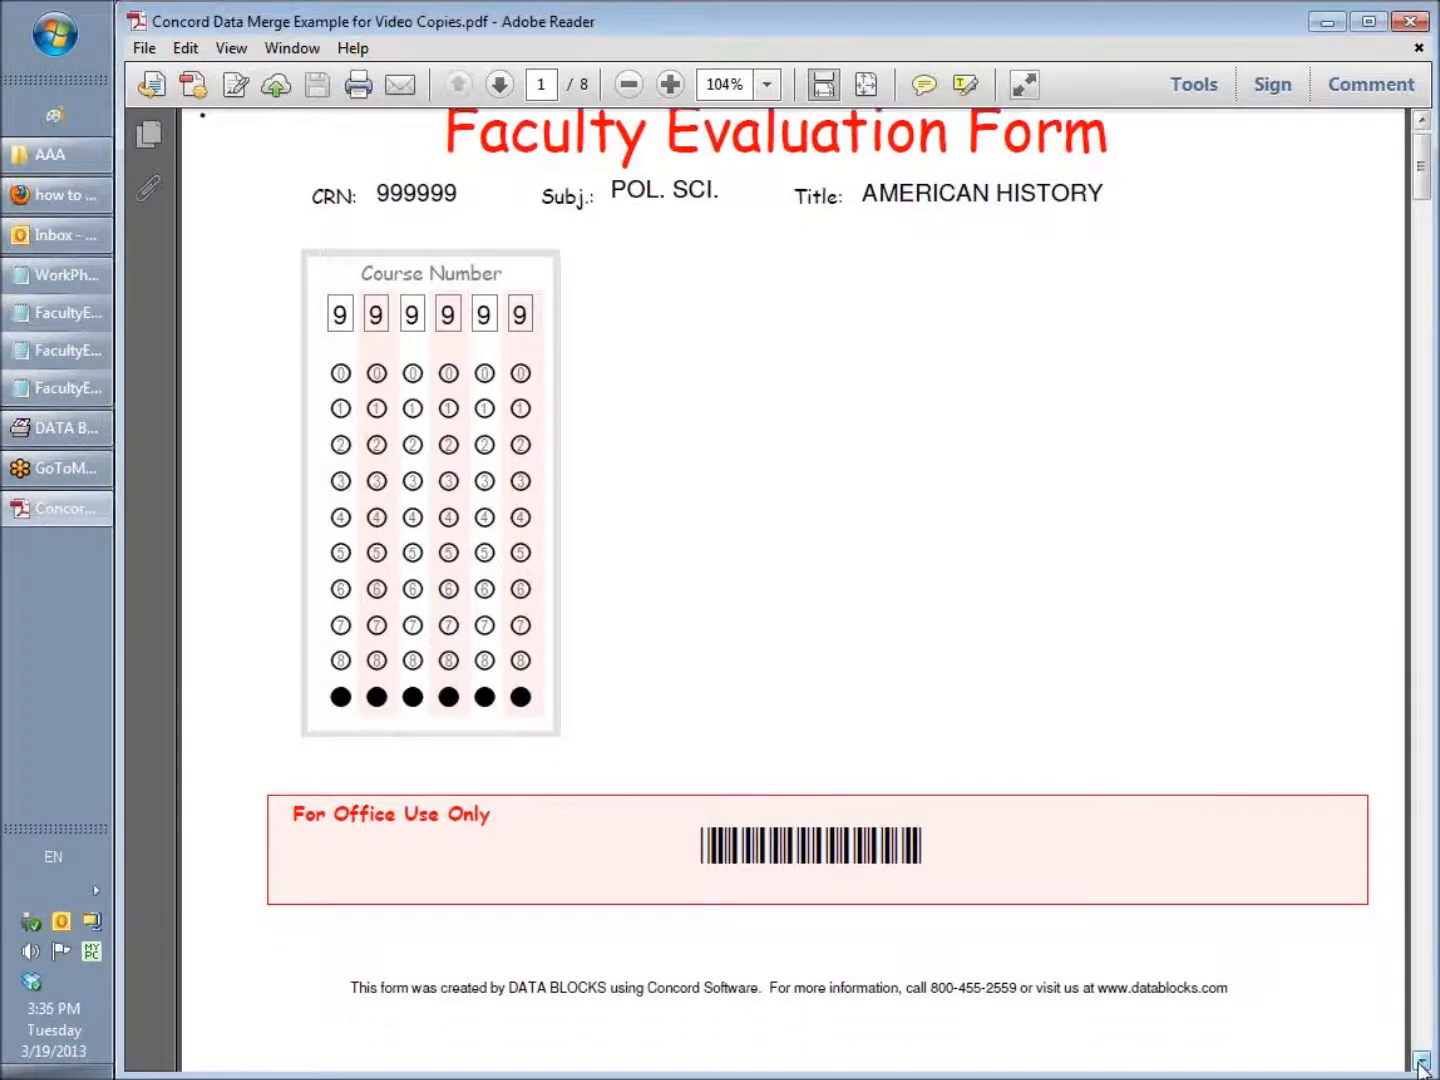
scroll(1420, 1066, down, 10)
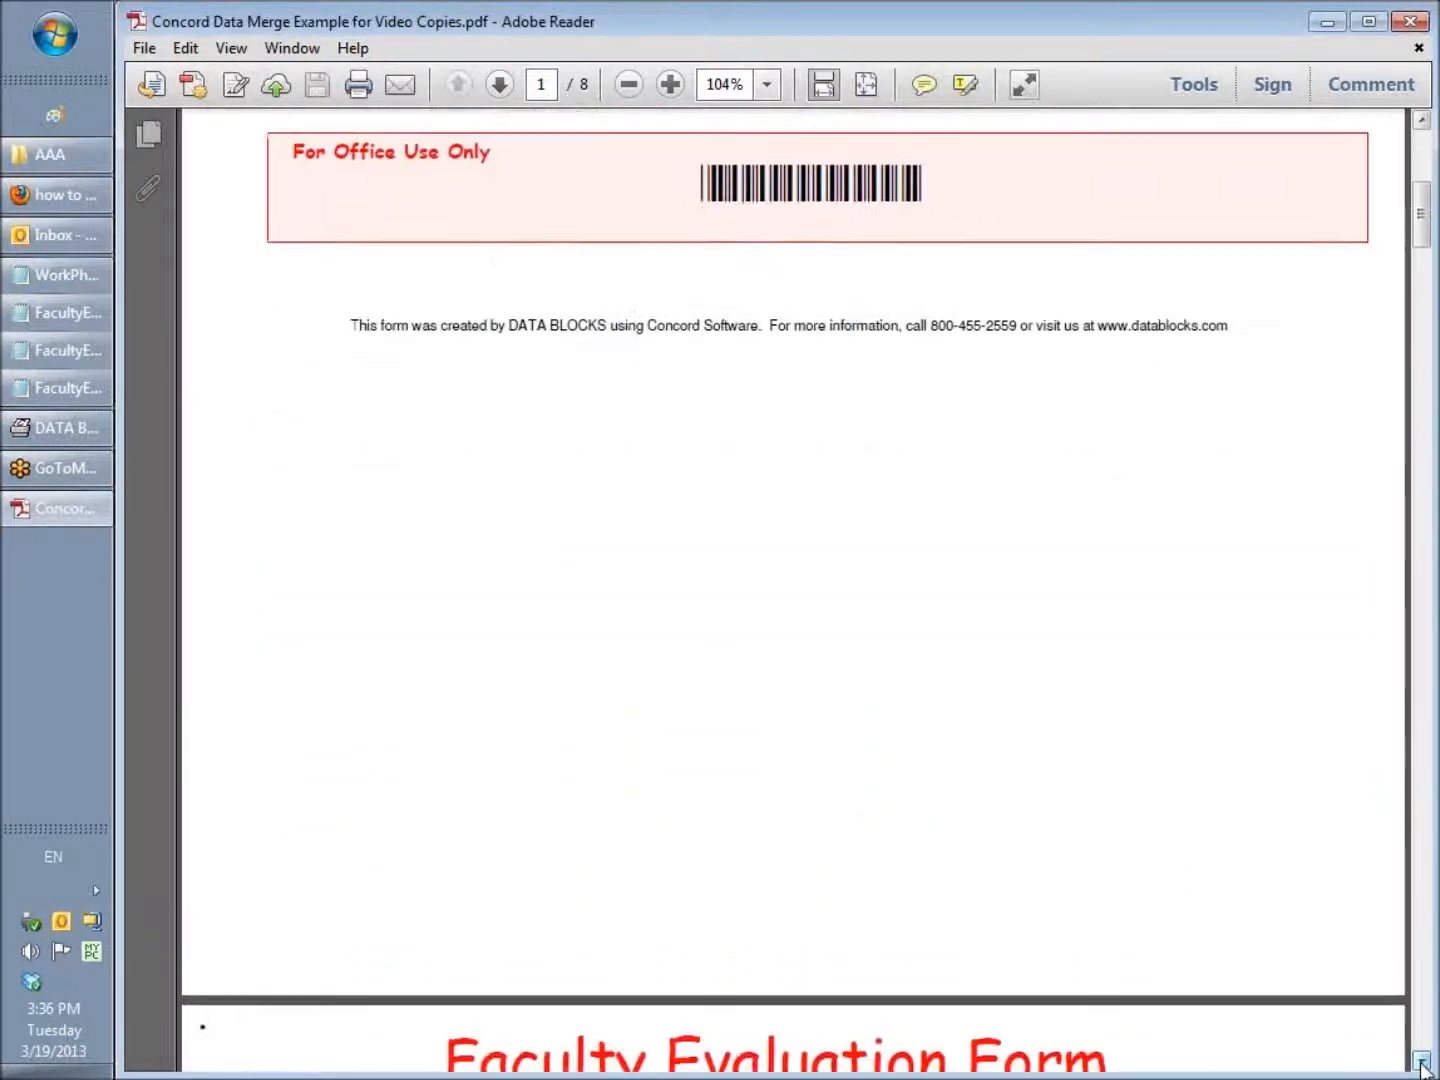
scroll(1420, 1066, down, 15)
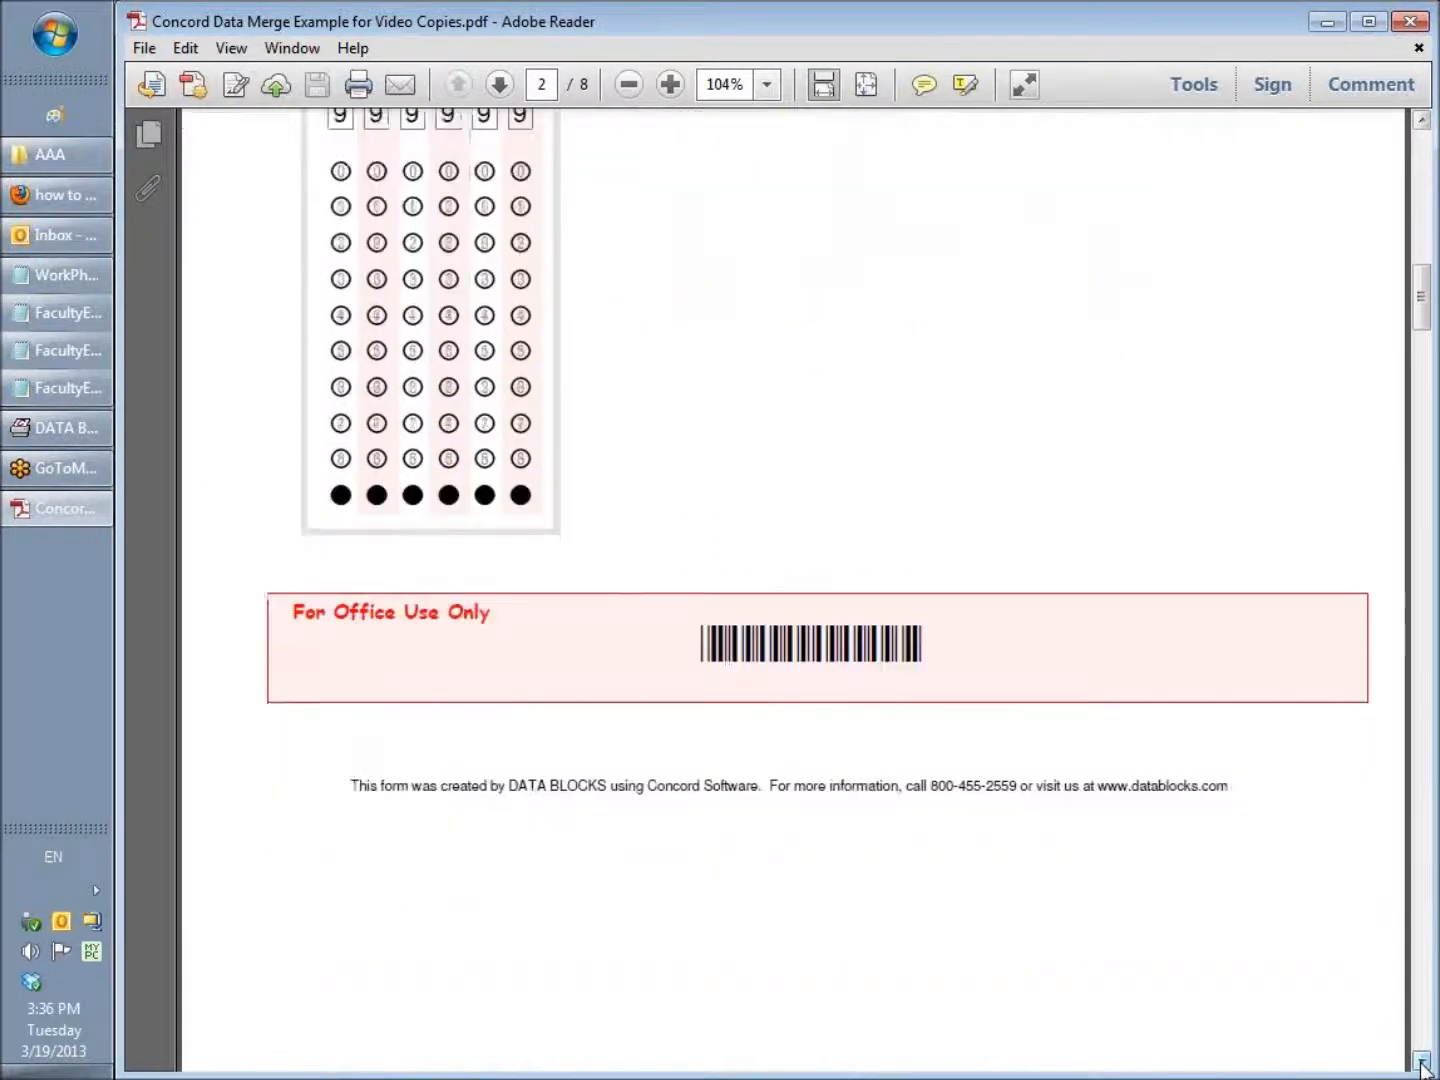
scroll(1420, 1066, down, 9)
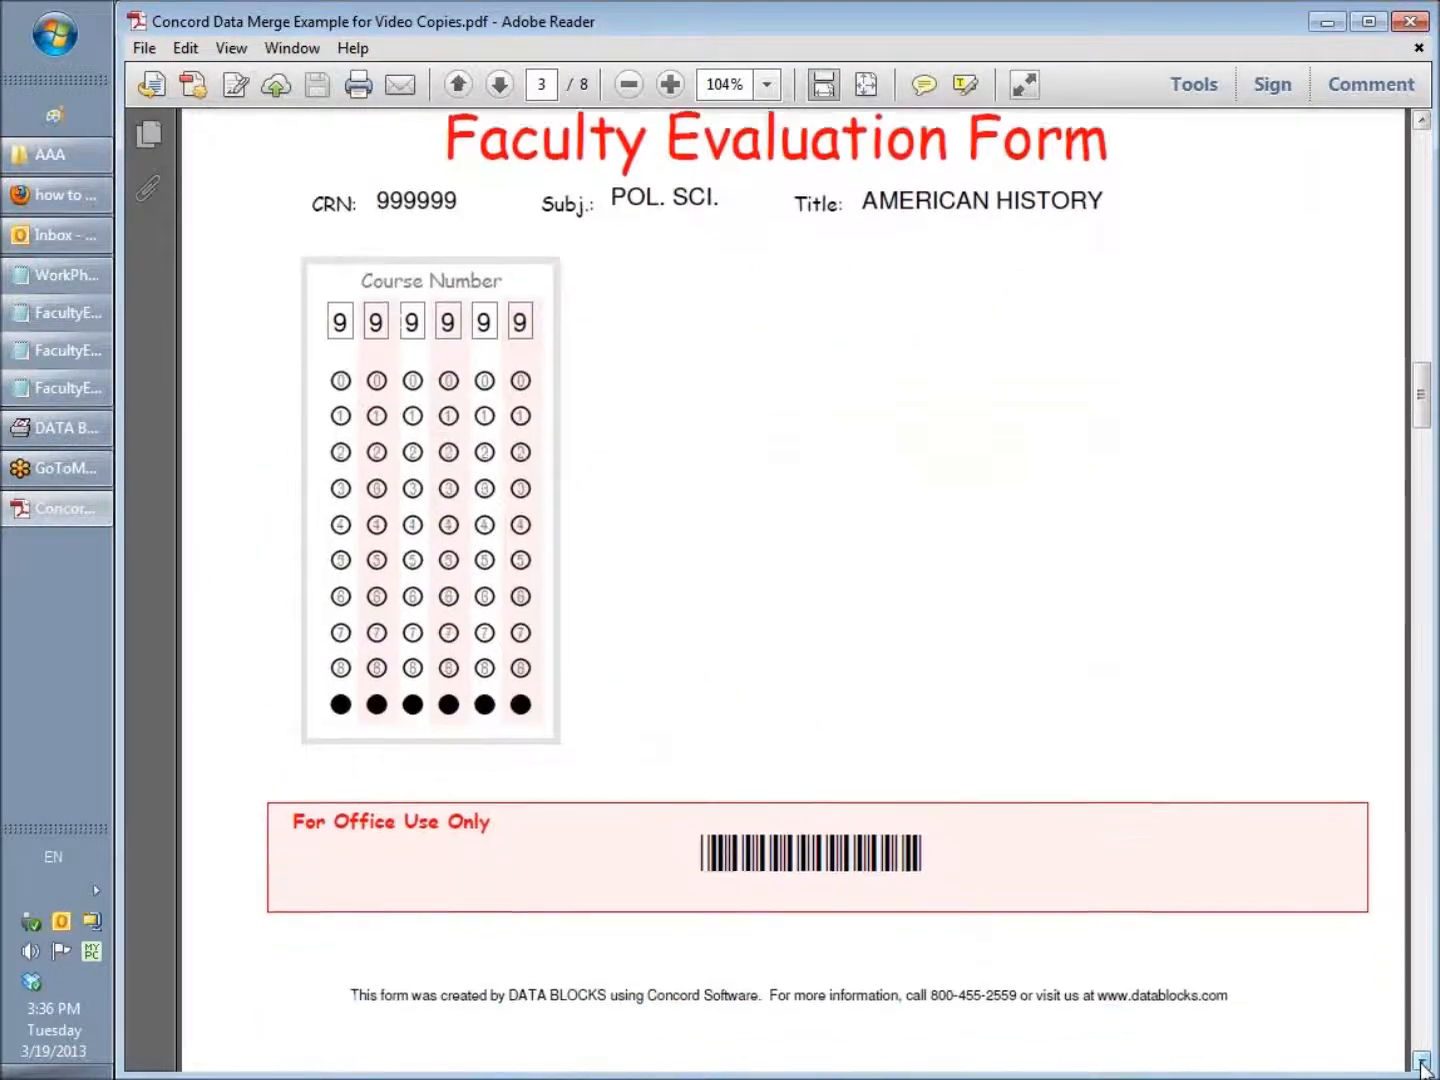
scroll(1420, 1067, down, 20)
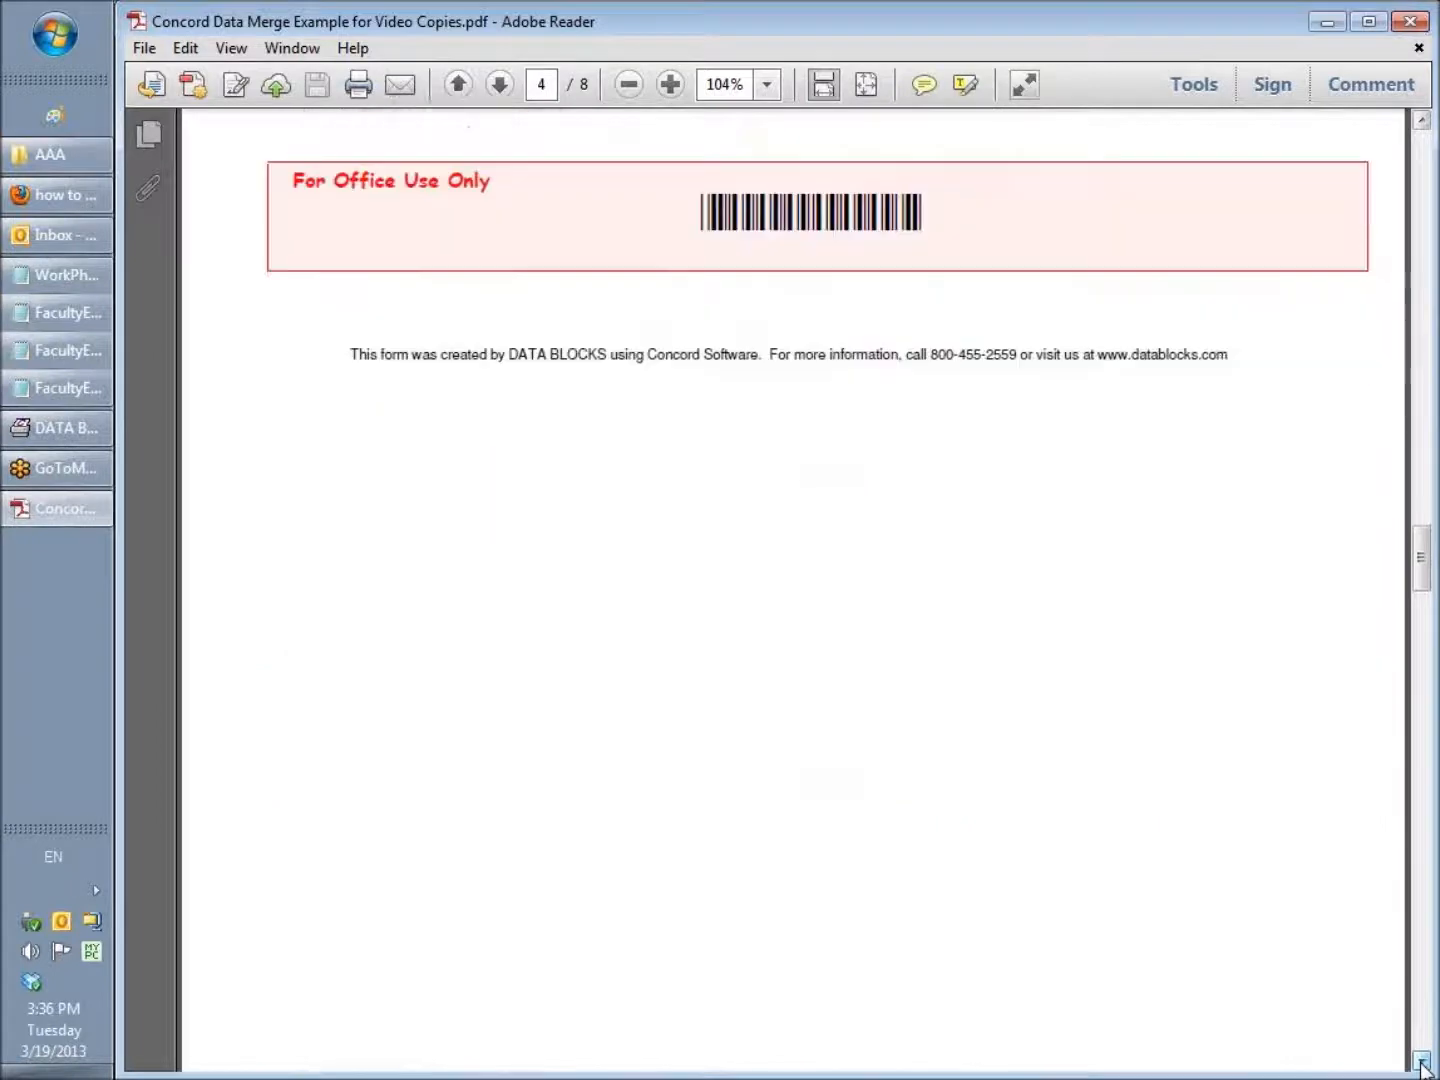
scroll(1420, 1067, down, 10)
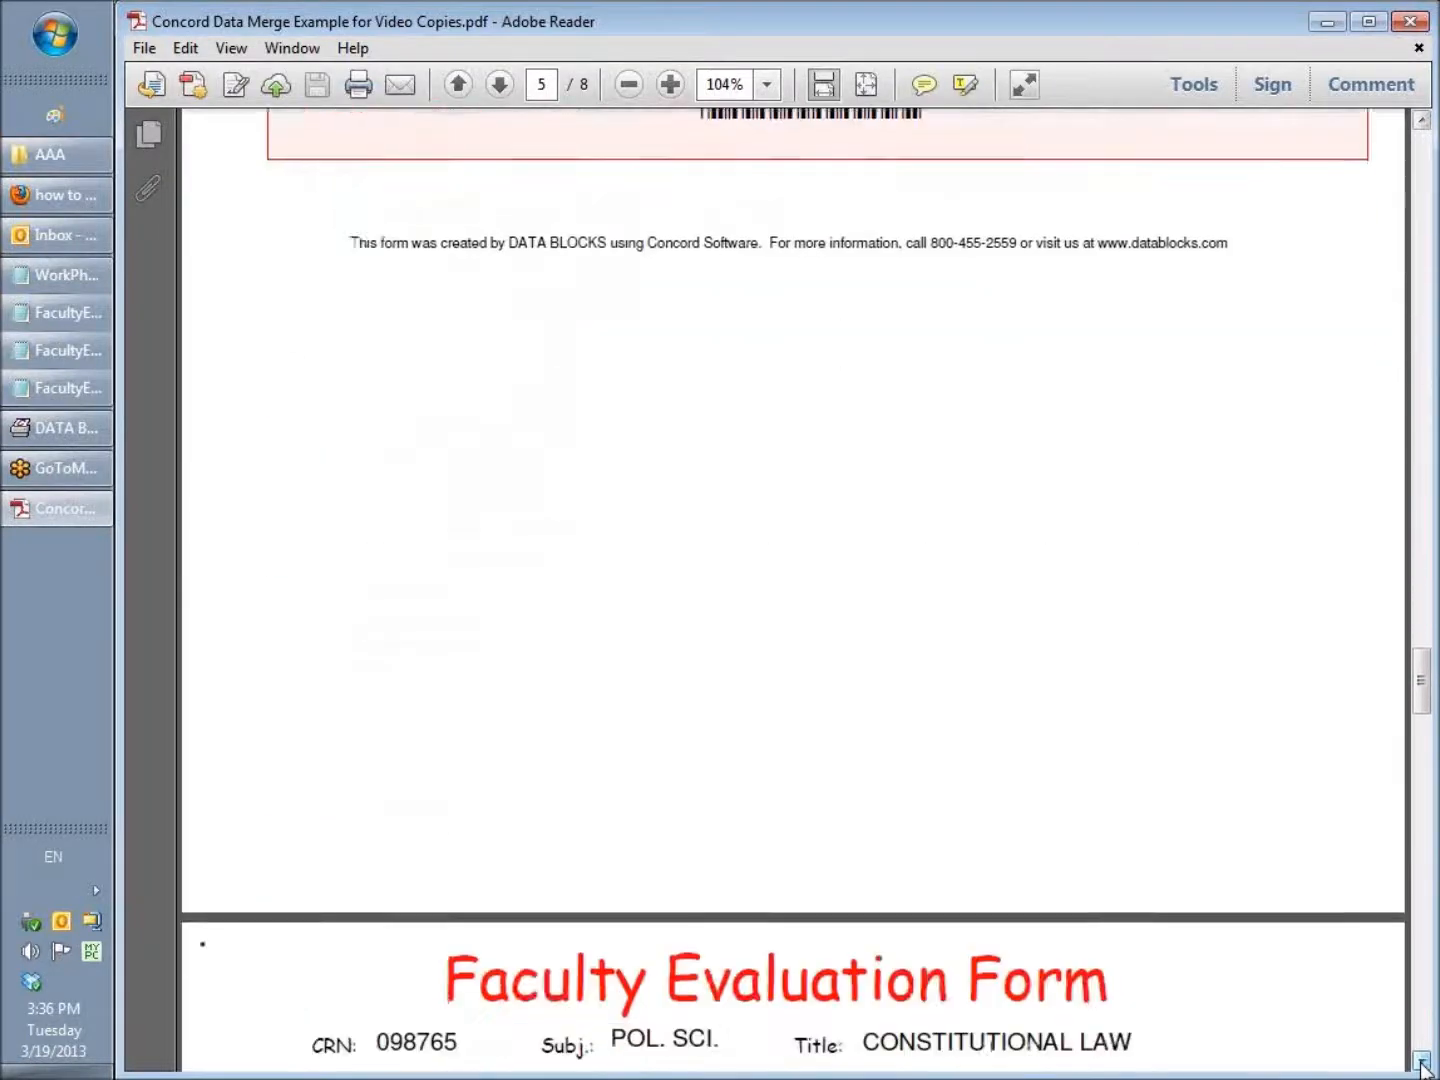
click(1420, 1066)
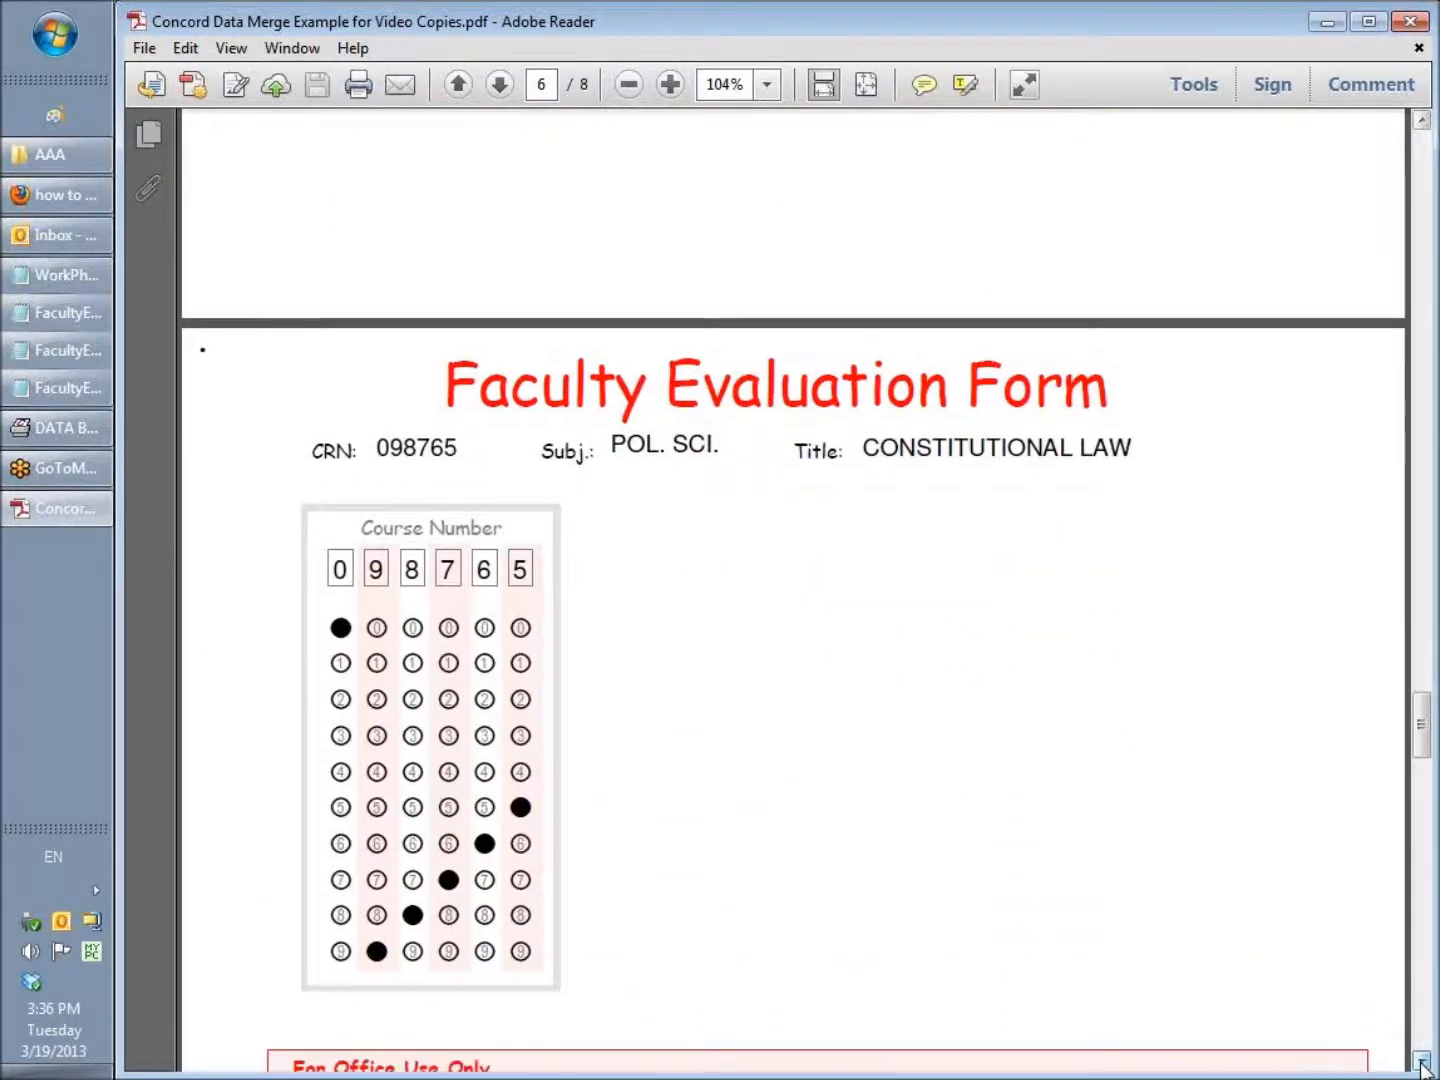
click(1422, 1065)
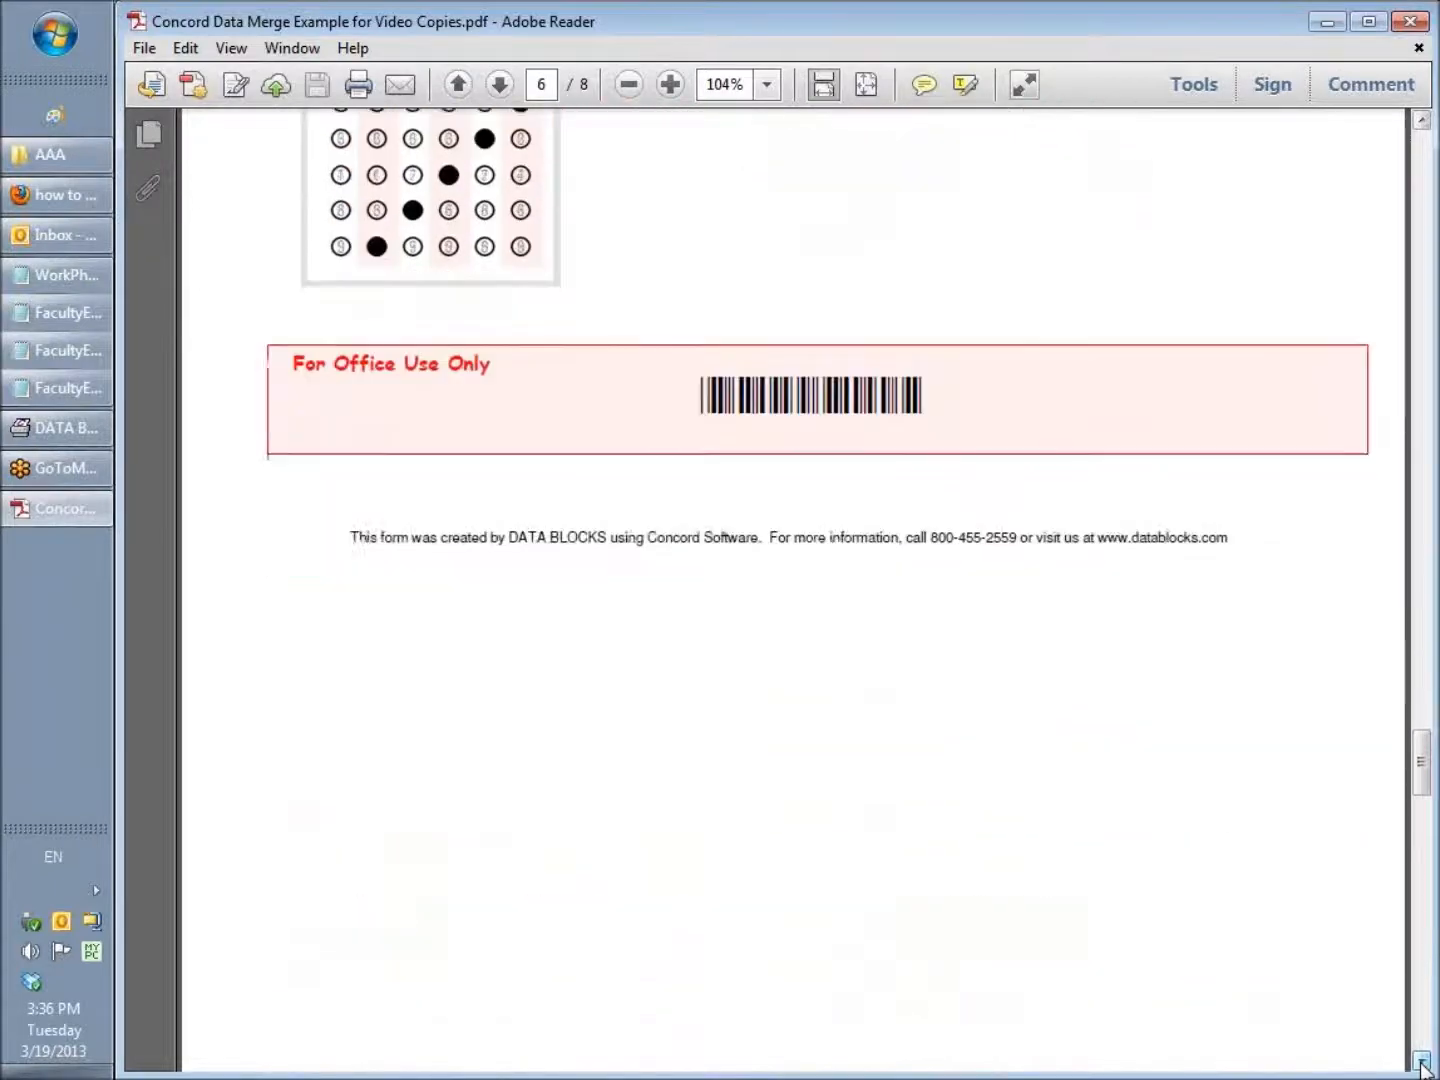
click(1422, 1064)
click(1422, 1066)
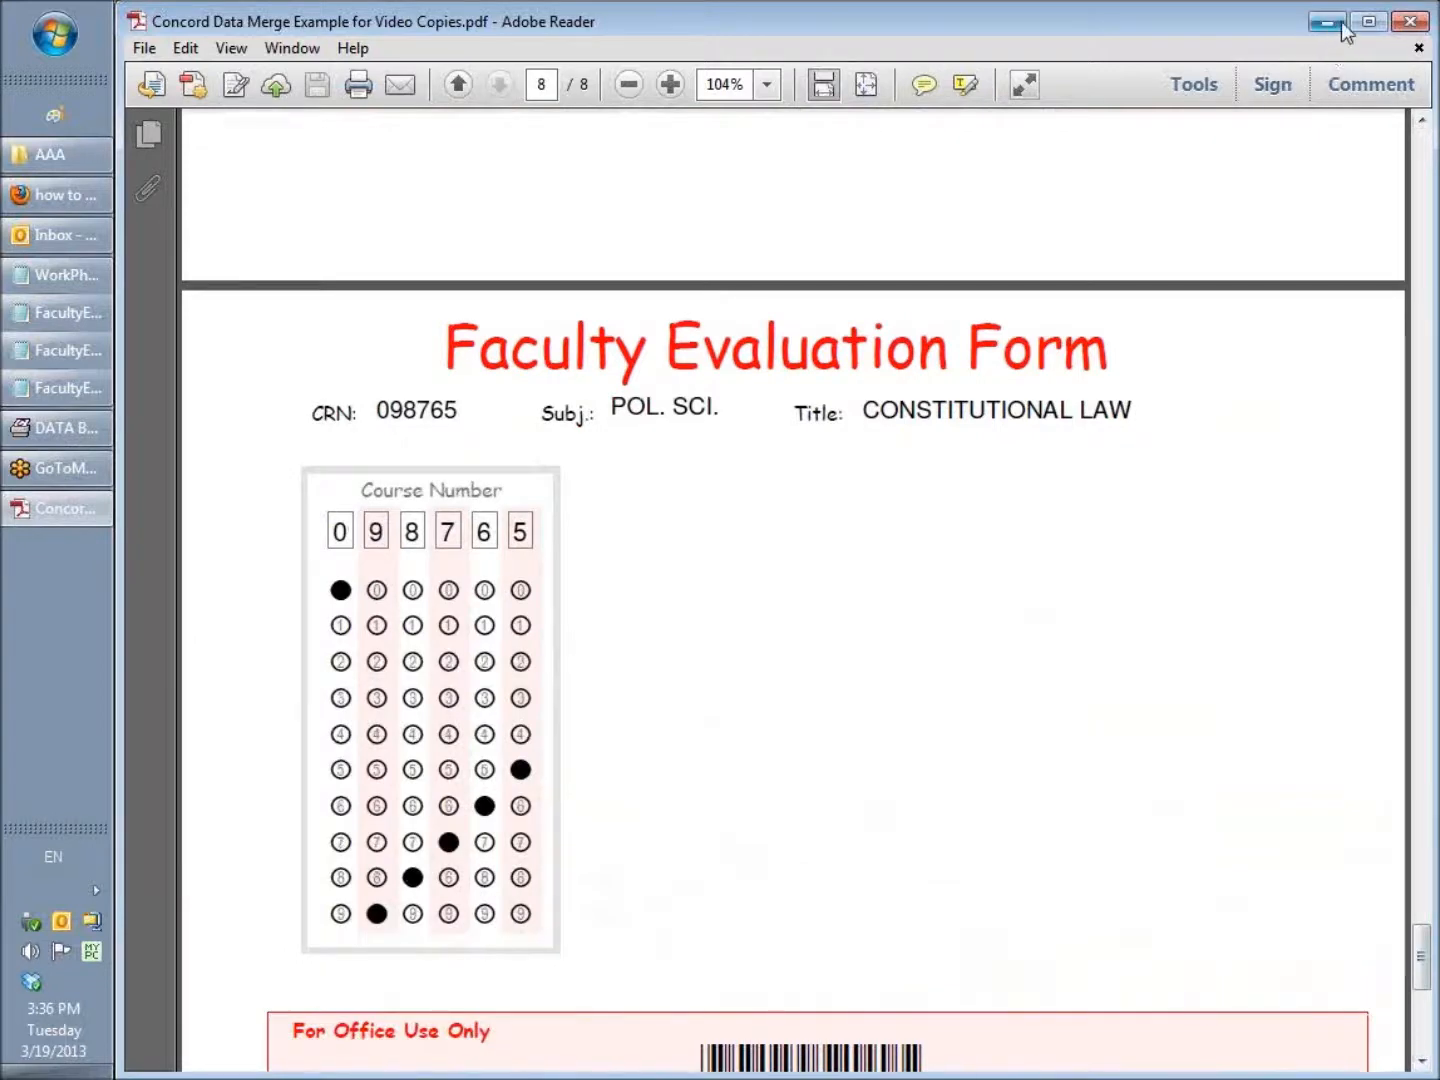
click(1410, 22)
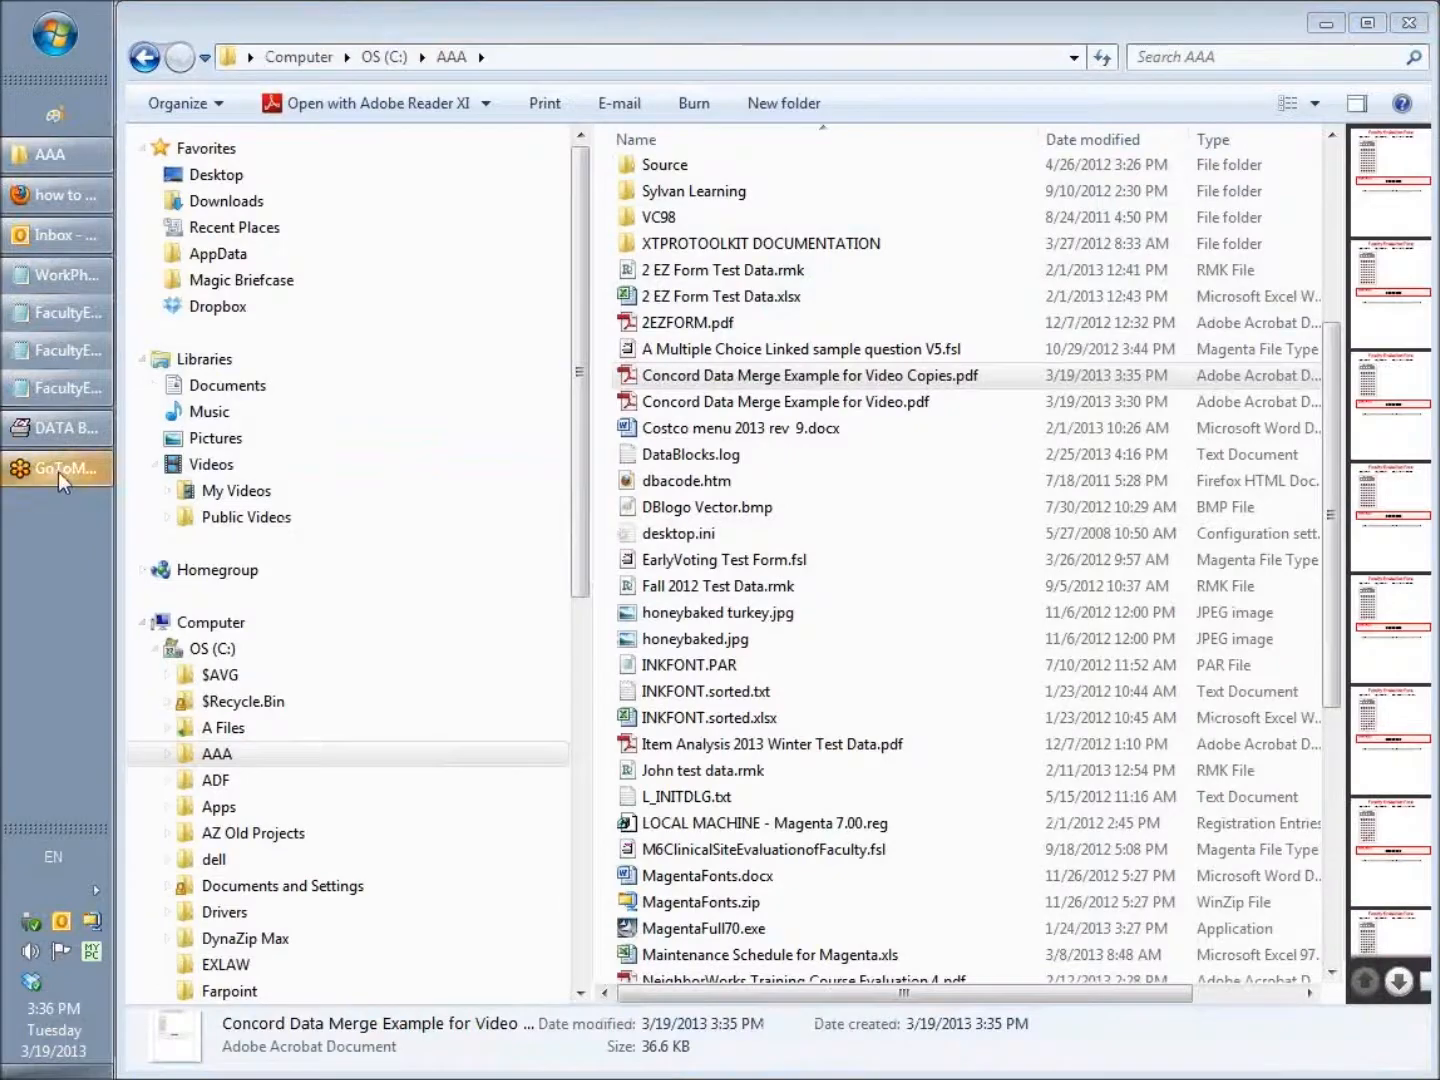
Back in DATA BLOCKS Concord, review the Title field's data merge properties and close them without changes
click(69, 430)
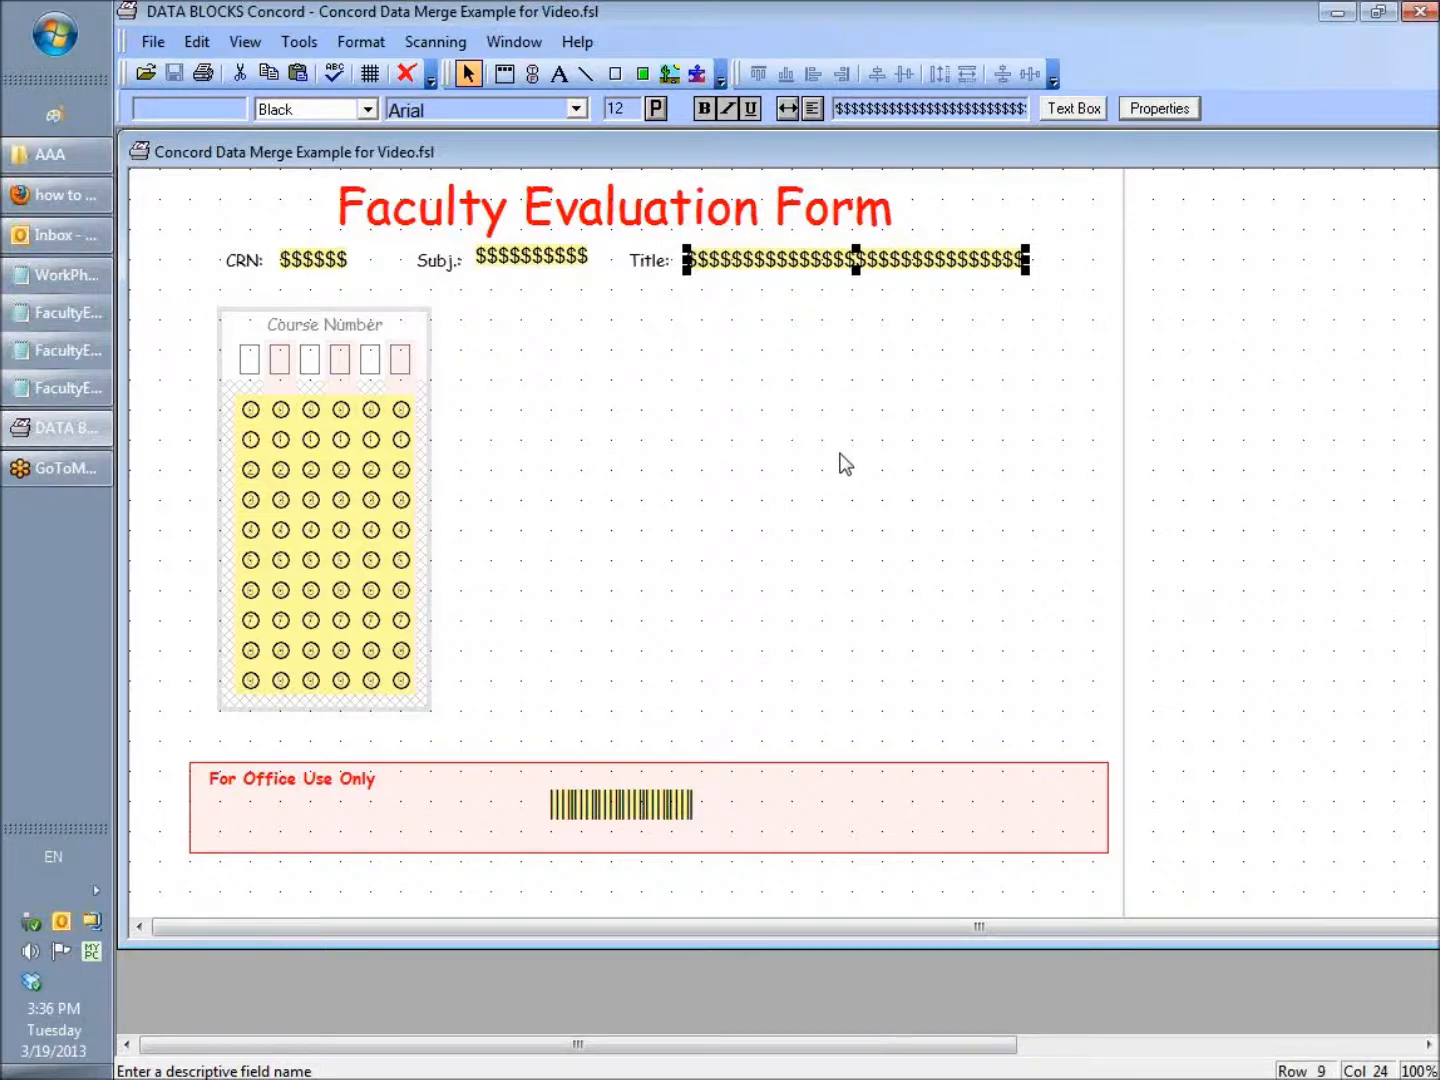
click(1148, 112)
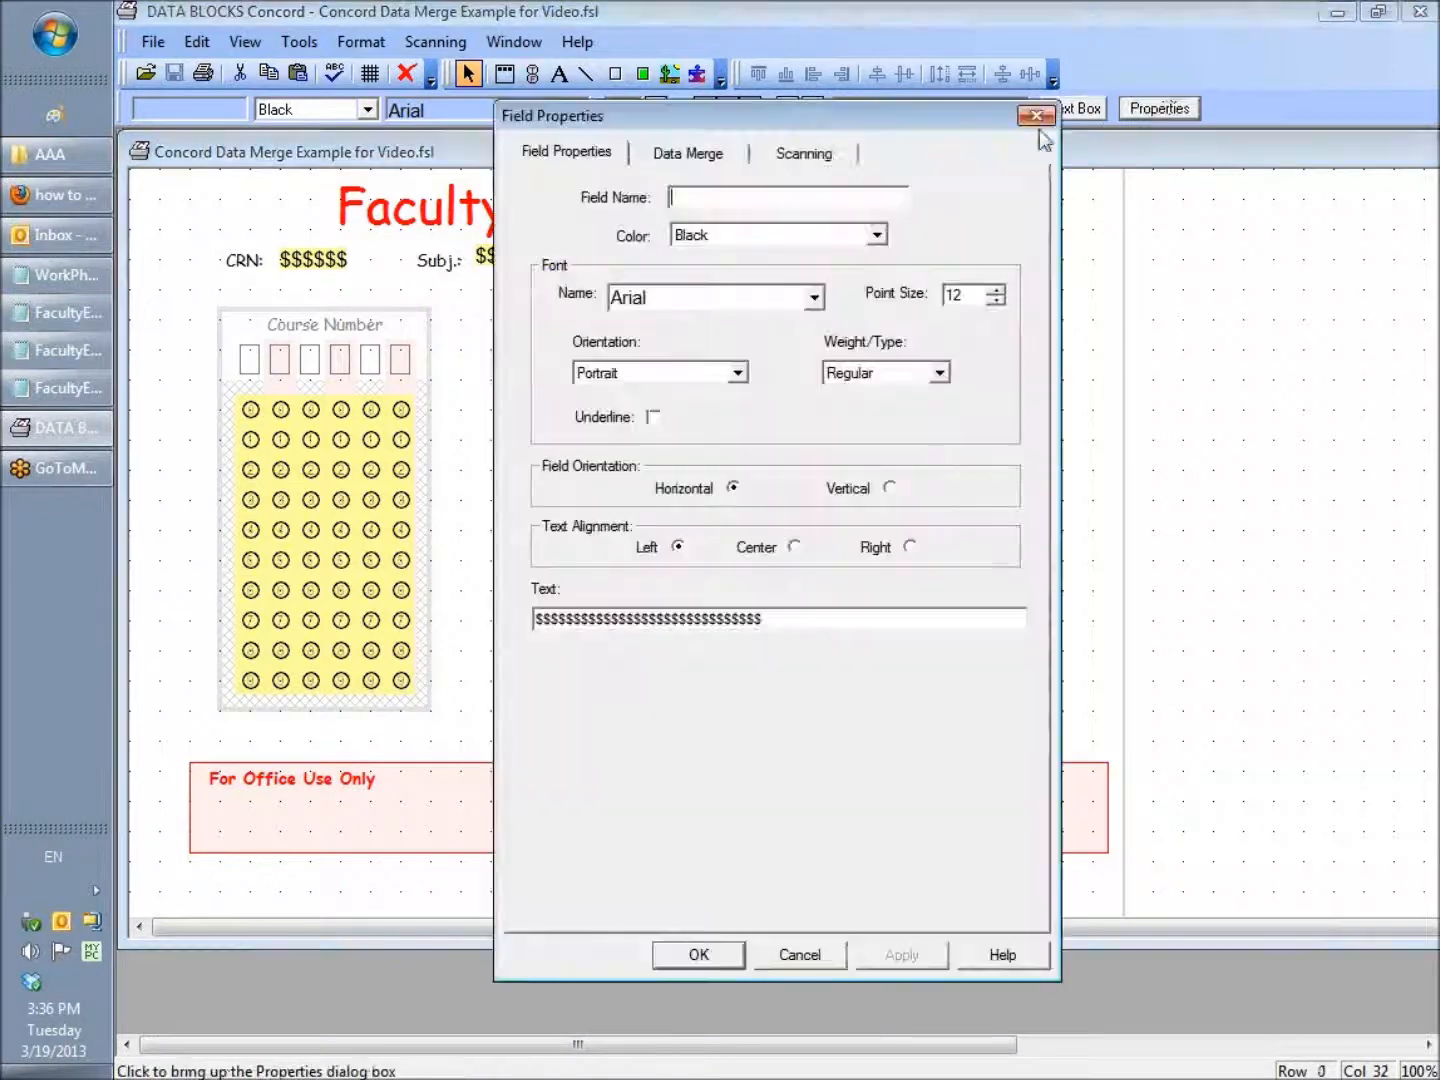
click(707, 160)
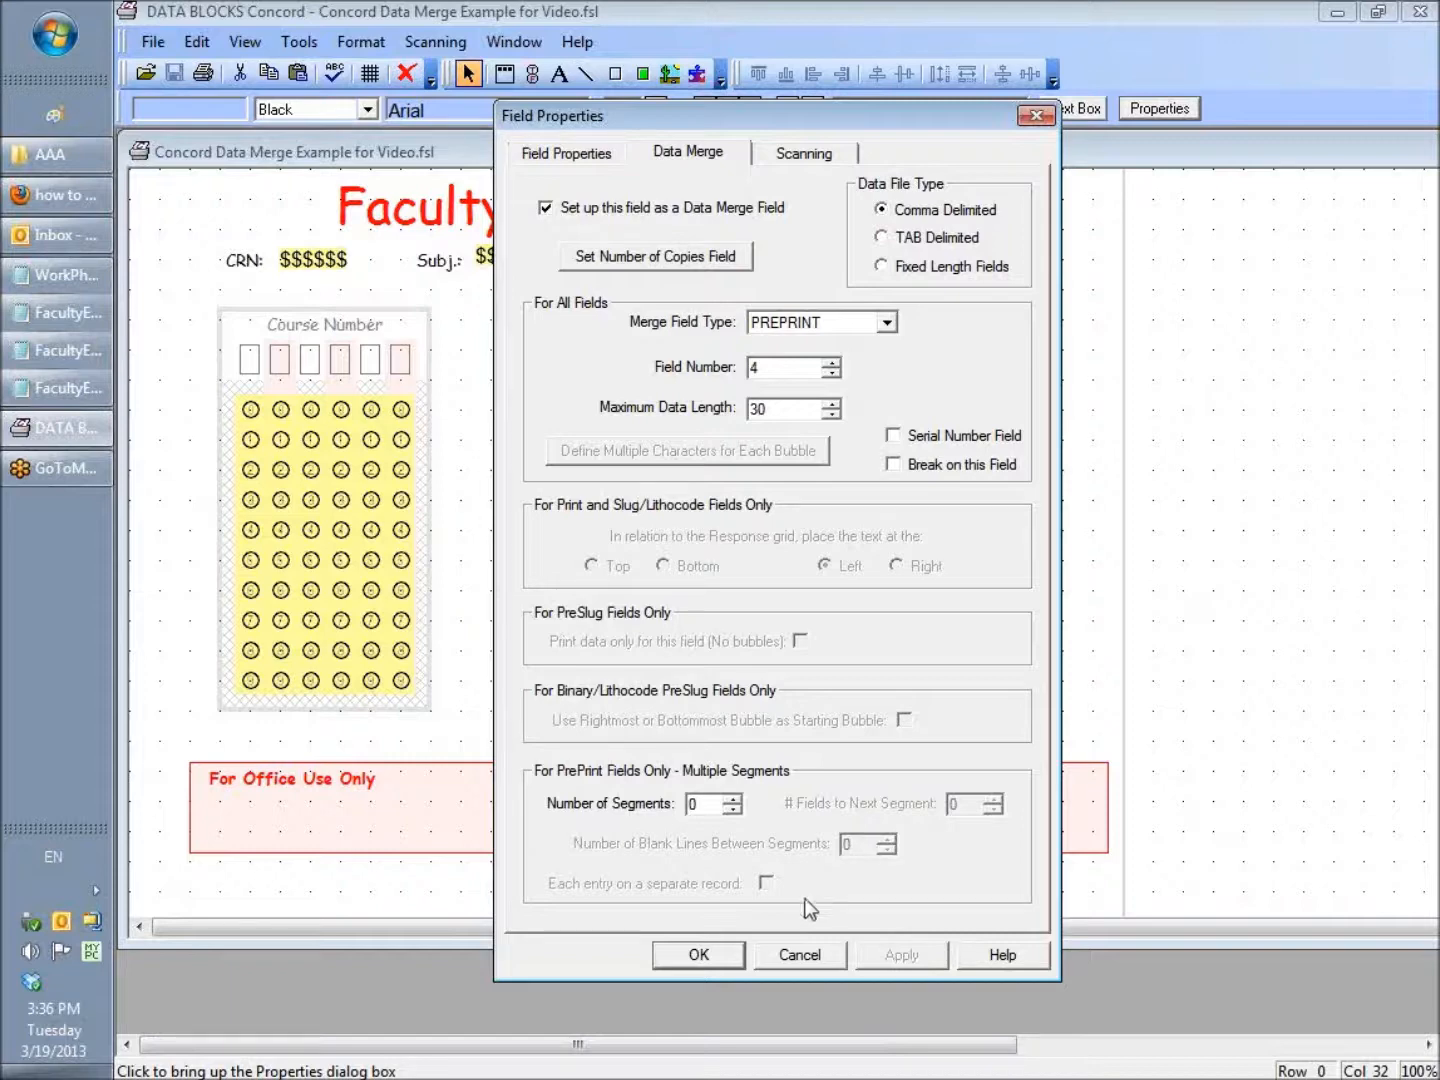
click(805, 958)
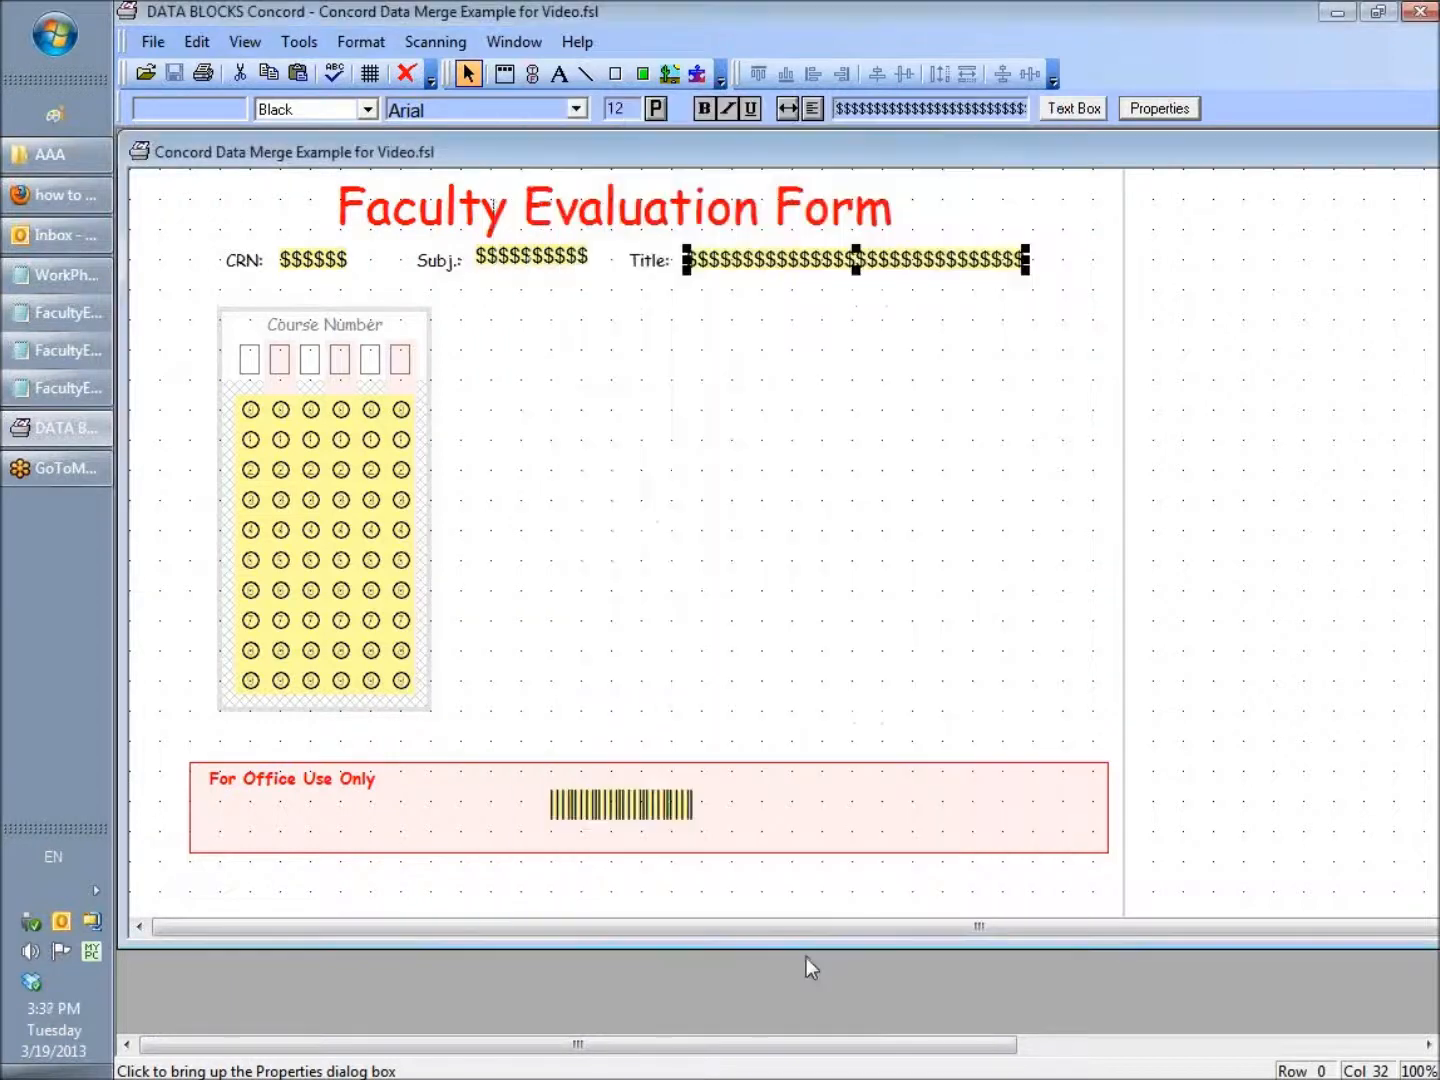